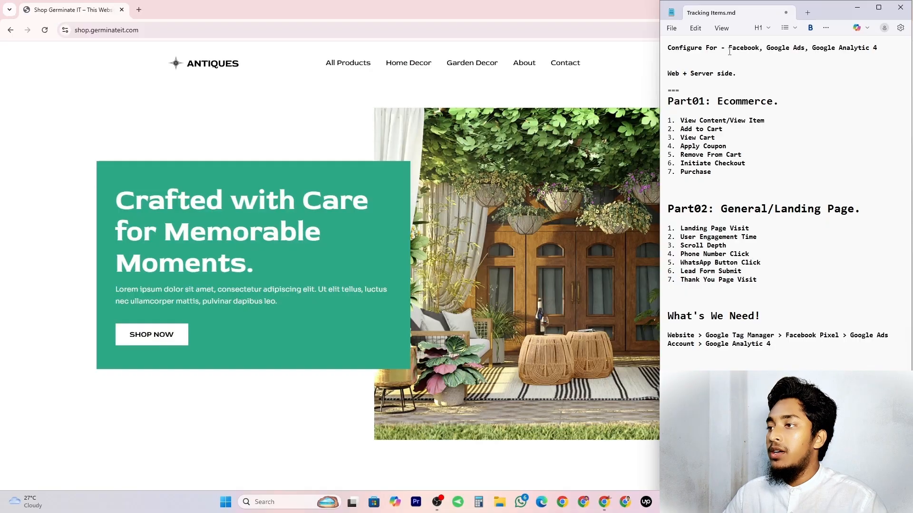
Review the target platforms, the web and server-side scope and the Part01 Ecommerce events in the tracking notes
left_click_drag(730, 50, 881, 49)
left_click(885, 50)
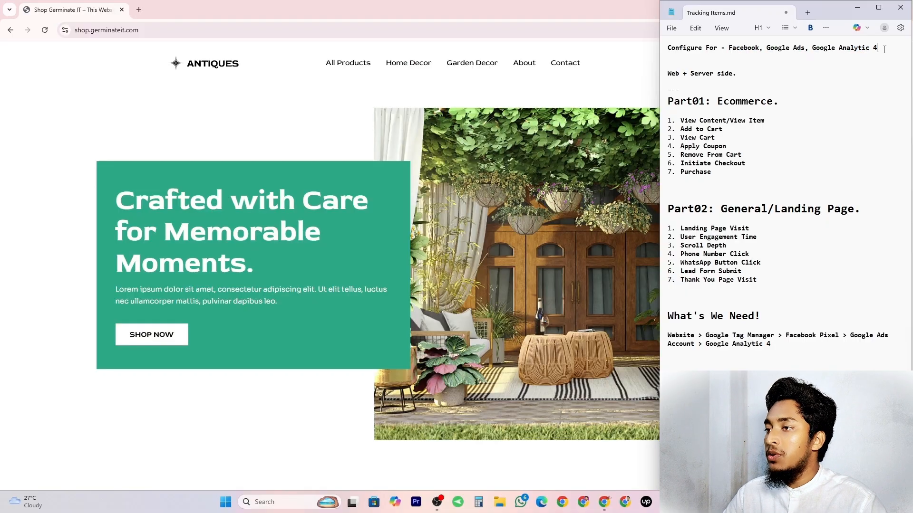
left_click_drag(679, 74, 742, 75)
left_click(680, 75)
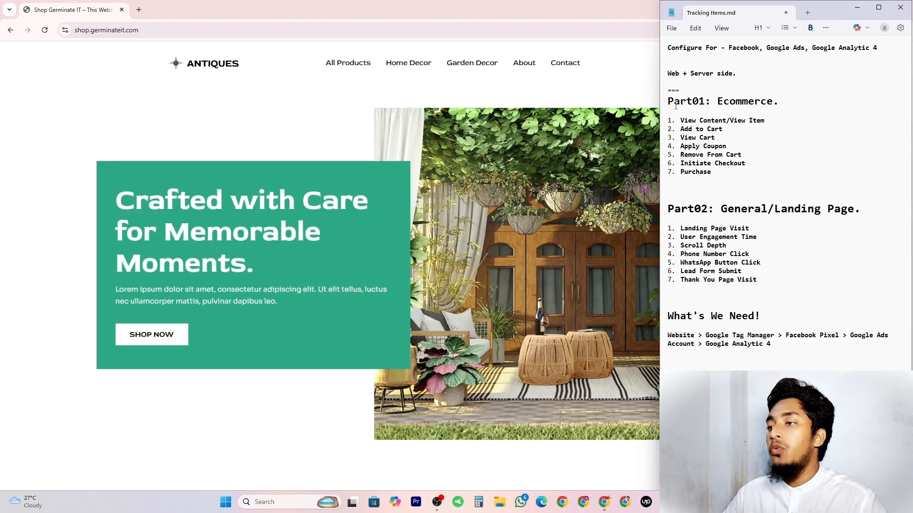
left_click_drag(671, 103, 785, 103)
left_click(787, 103)
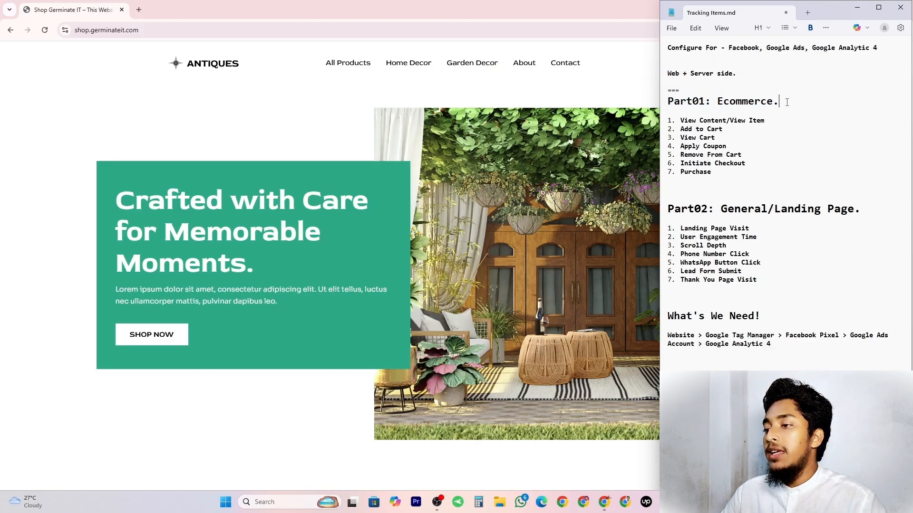
left_click_drag(864, 215, 673, 212)
left_click(674, 210)
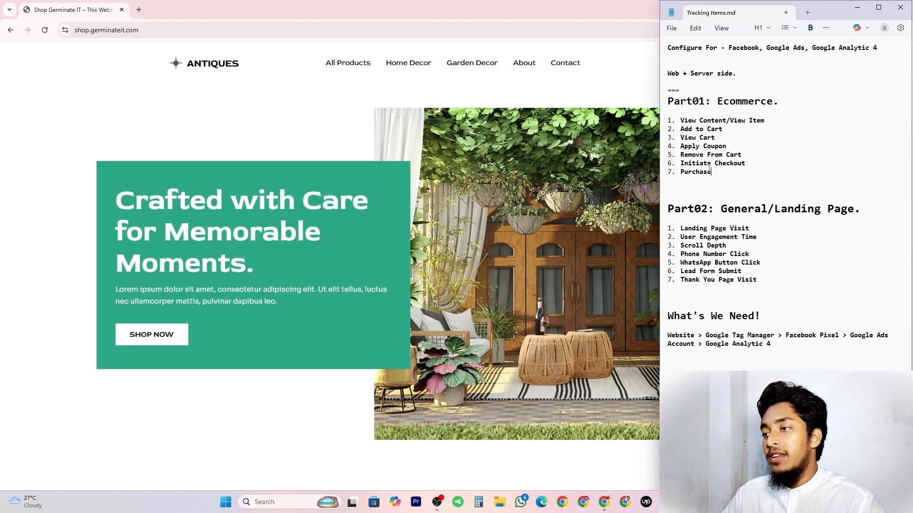
left_click_drag(710, 172, 680, 129)
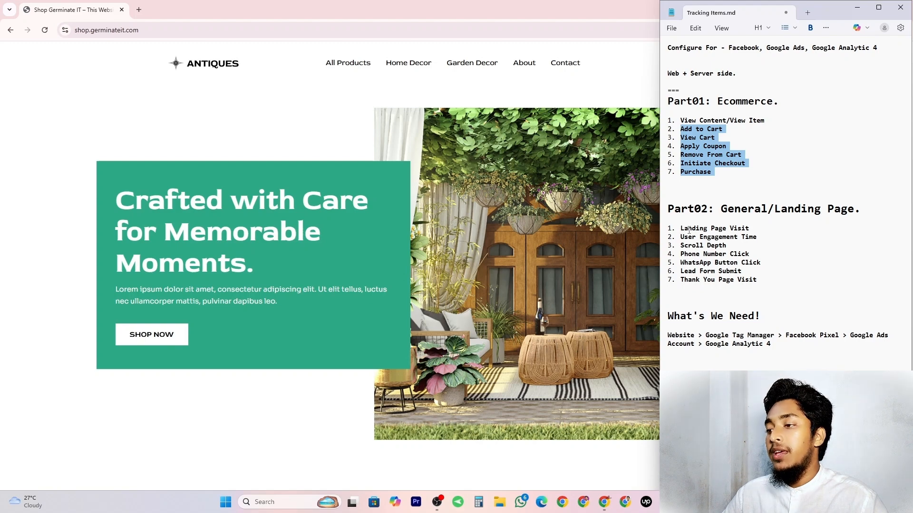
Review the Part02 General/Landing Page events and the required website and accounts in the tracking notes
left_click_drag(680, 229, 797, 232)
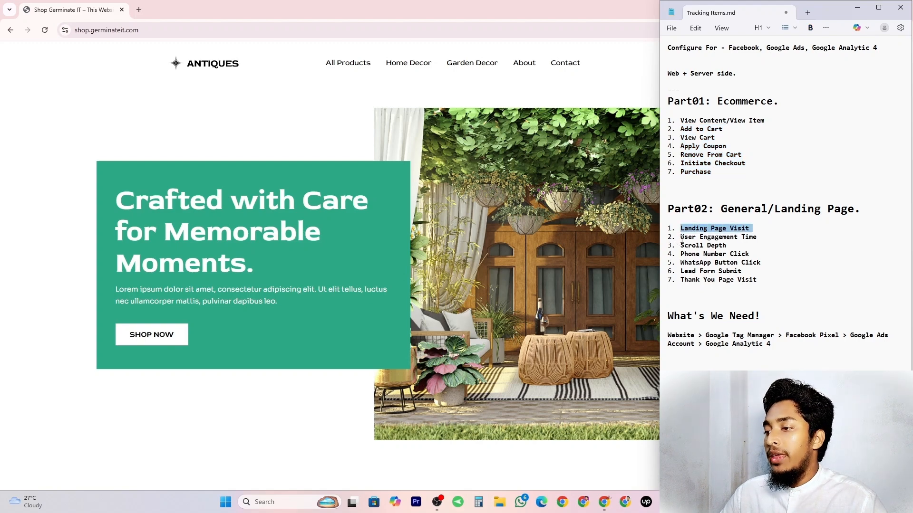
left_click_drag(682, 238, 774, 239)
left_click_drag(681, 246, 776, 257)
left_click_drag(680, 263, 765, 267)
left_click_drag(680, 271, 745, 271)
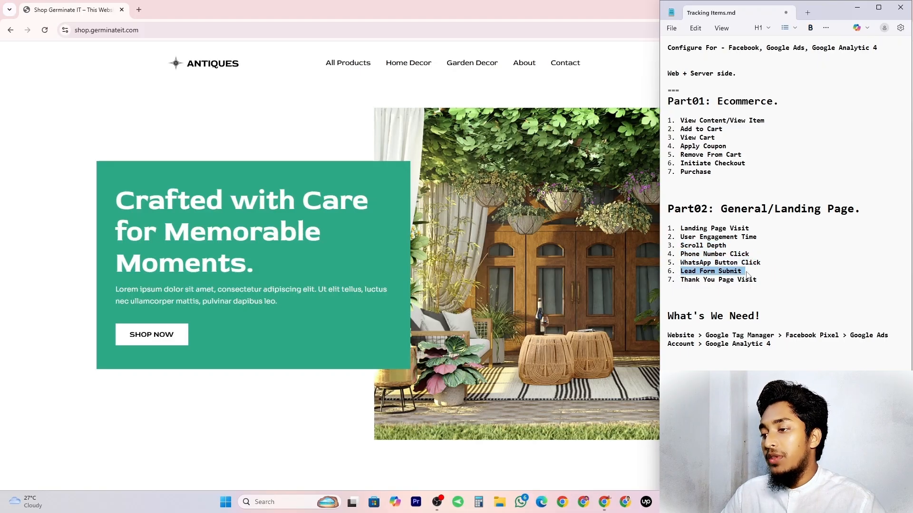
left_click_drag(679, 282, 761, 281)
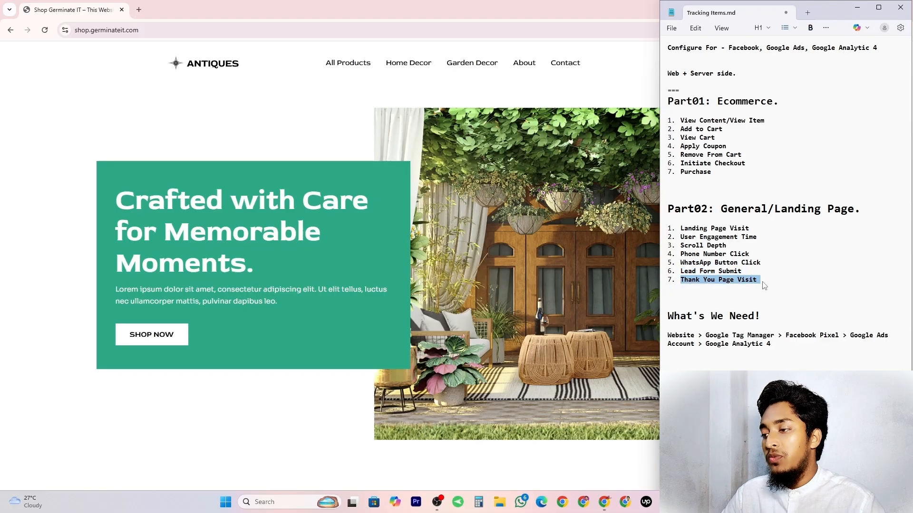
left_click(768, 283)
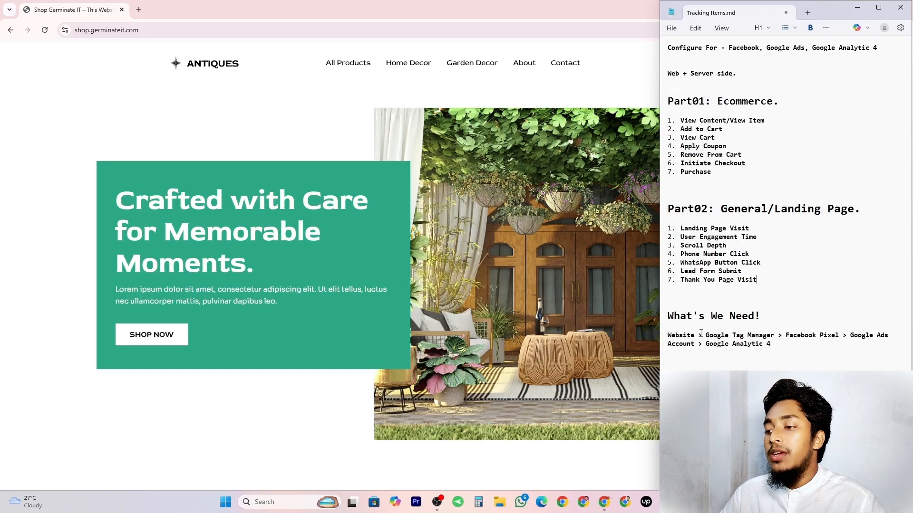
double_click(683, 335)
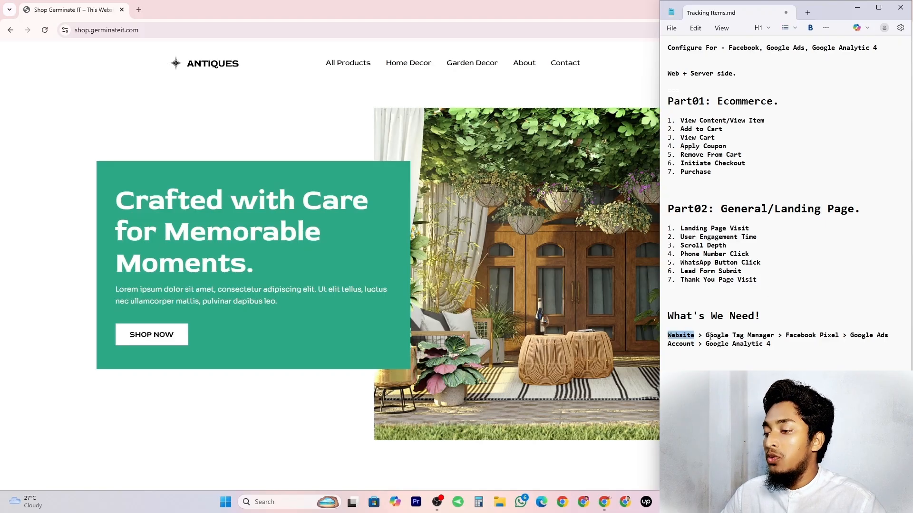
left_click_drag(695, 336, 763, 344)
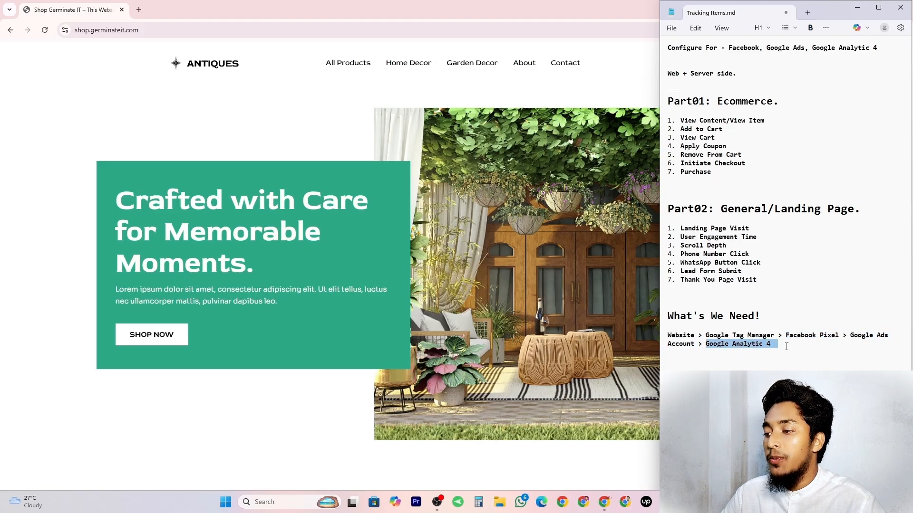
Switch to the Chrome browser and look over the shop's homepage
left_click(275, 143)
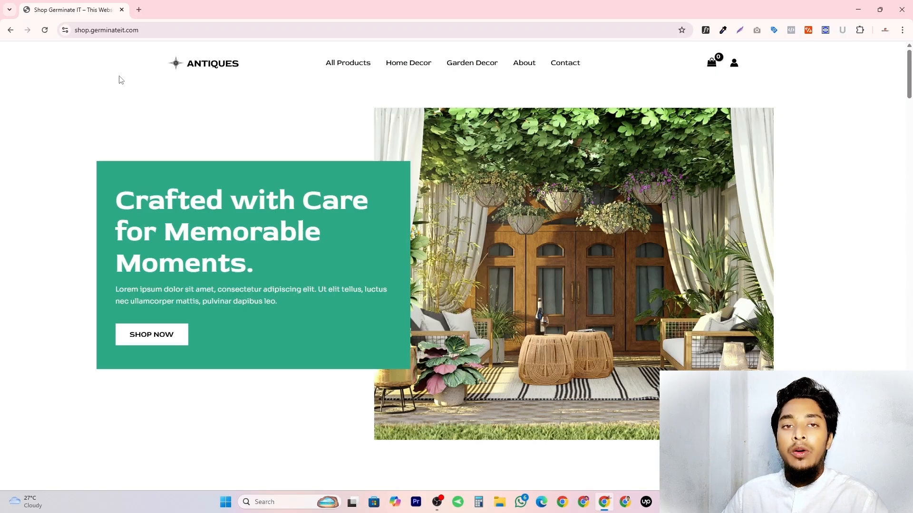
scroll(261, 173, "down", 15)
scroll(268, 166, "up", 10)
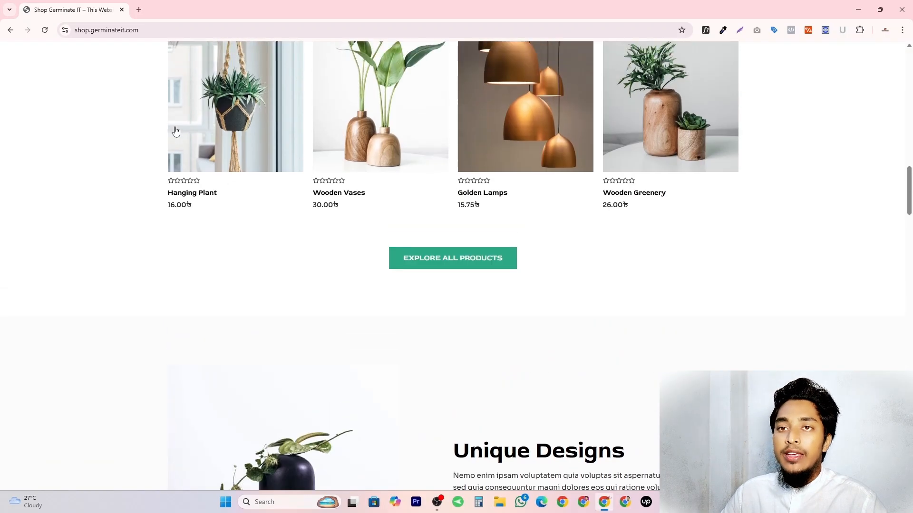
scroll(394, 155, "up", 10)
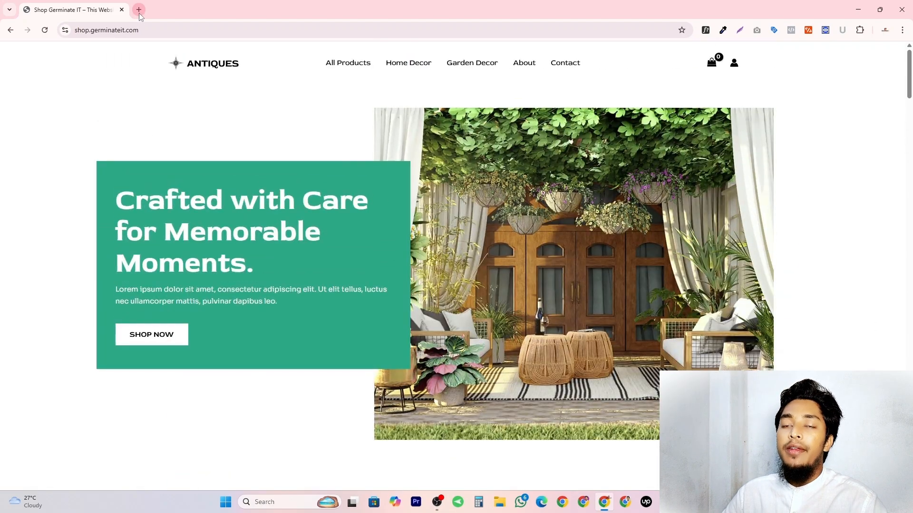
Search Google for "google tag manager" in a new tab and open the Google Tag Manager site
left_click(139, 9)
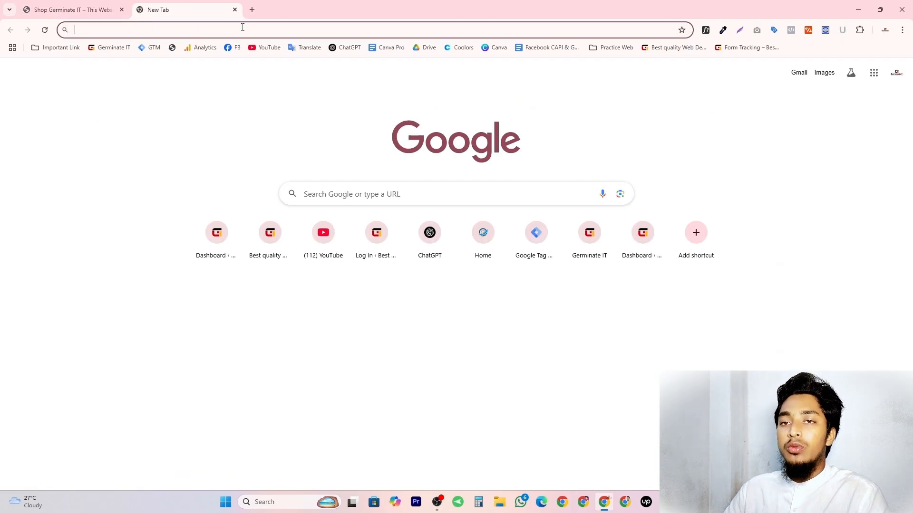
left_click(262, 29)
type("google ta")
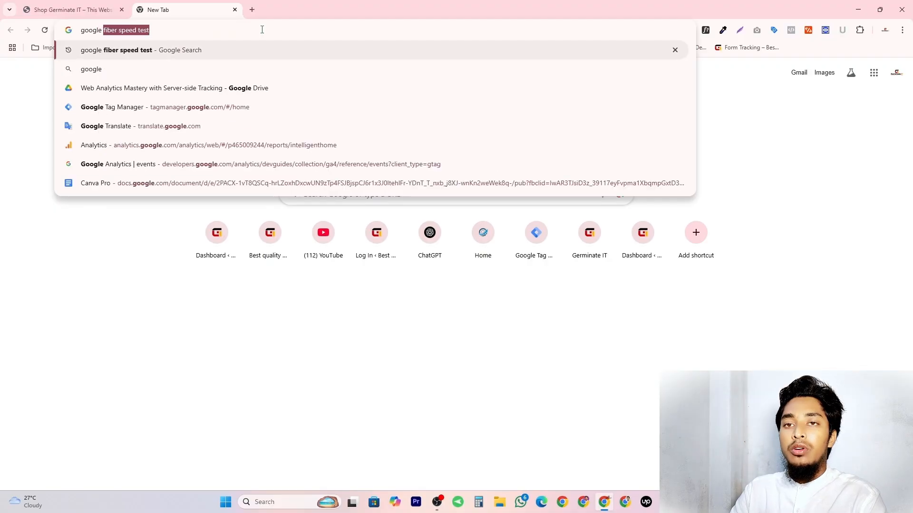
type("g")
key("Return")
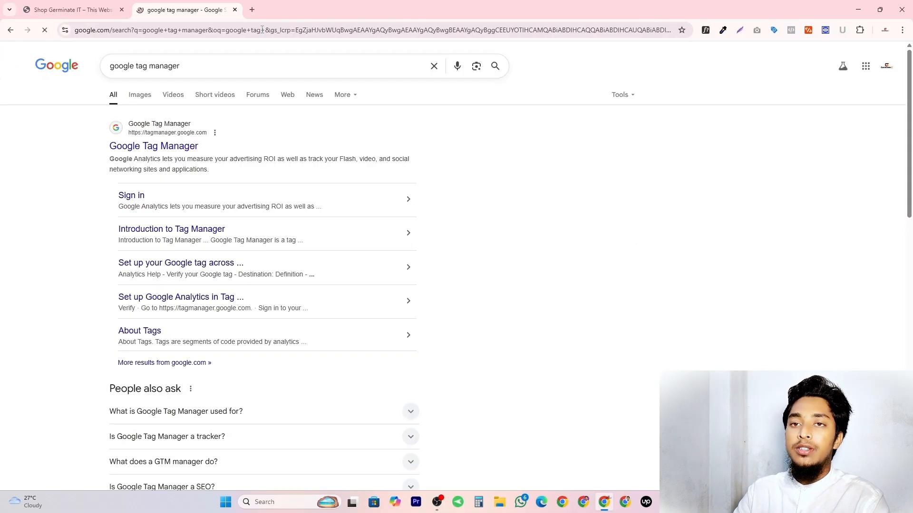
left_click(139, 148)
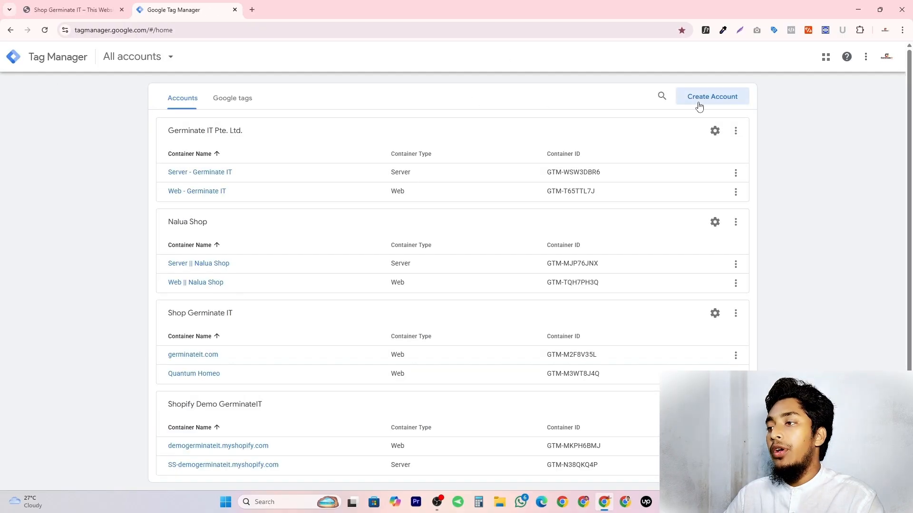
Start a new Tag Manager account and name it "Shop Germinate IT"
left_click(713, 98)
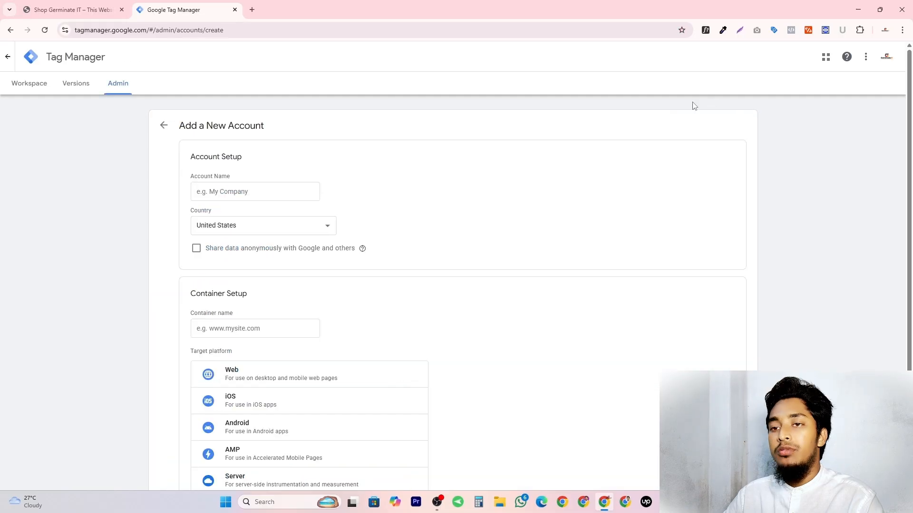
left_click(108, 7)
left_click(176, 9)
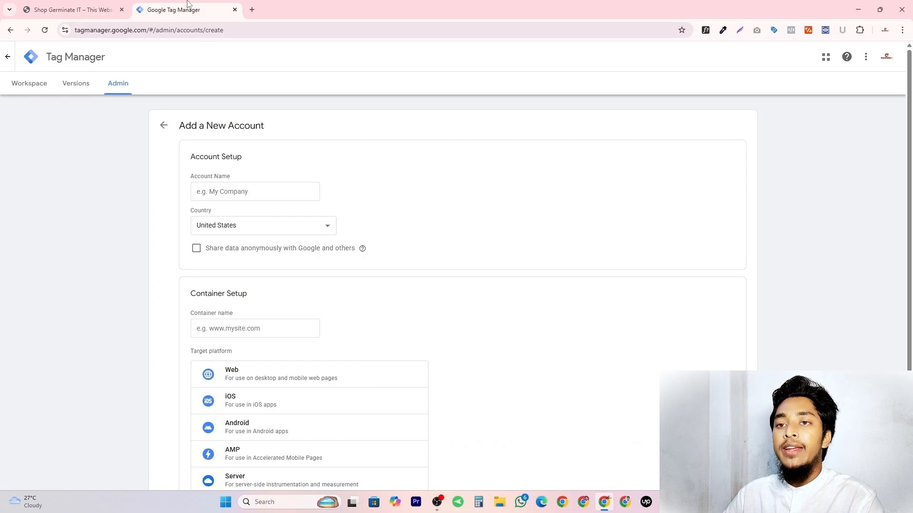
left_click(223, 193)
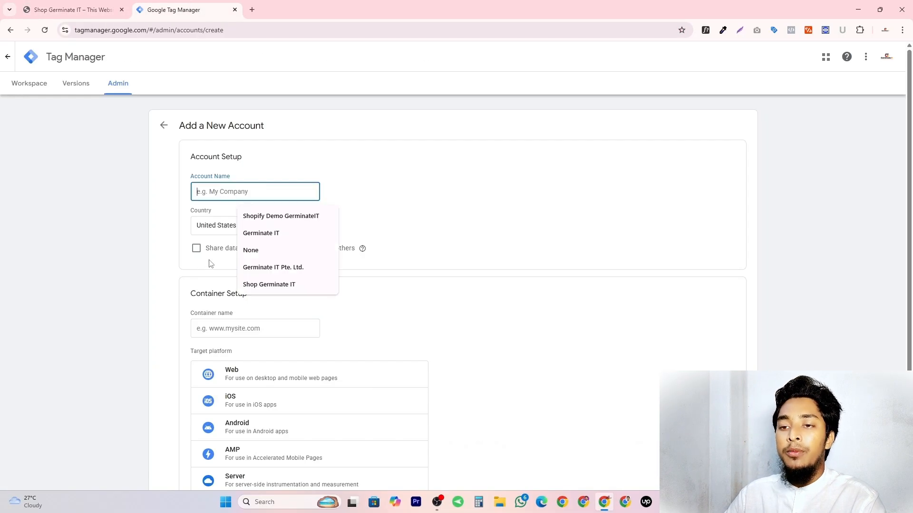
left_click(279, 285)
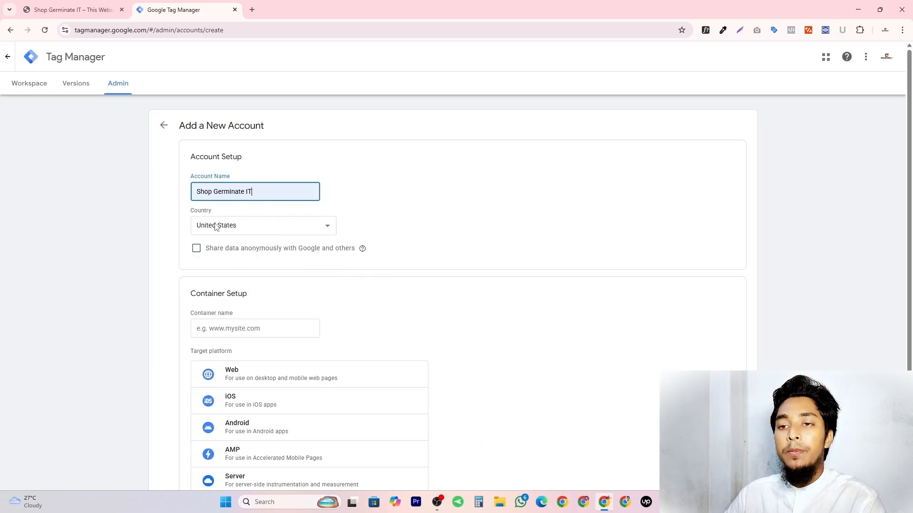
Compare the entered account name with the subdomain and domain in the shop website's address
double_click(209, 192)
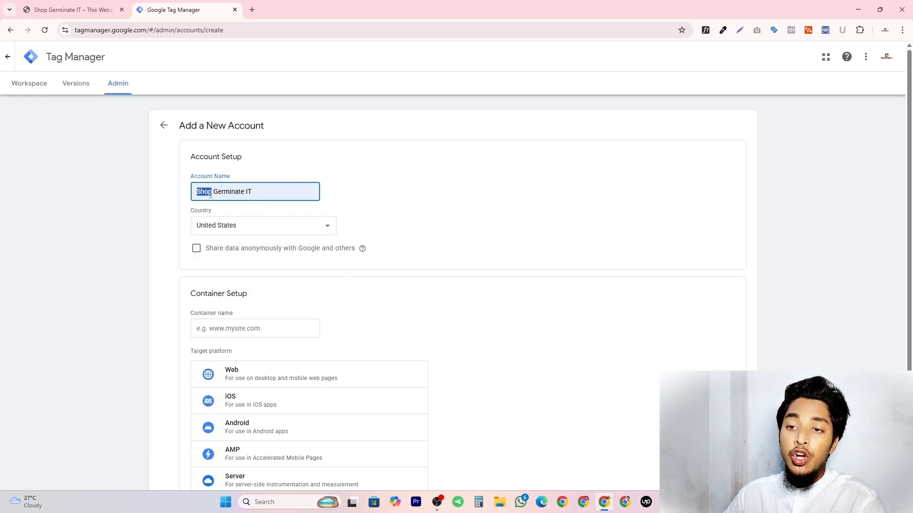
left_click_drag(216, 194, 271, 192)
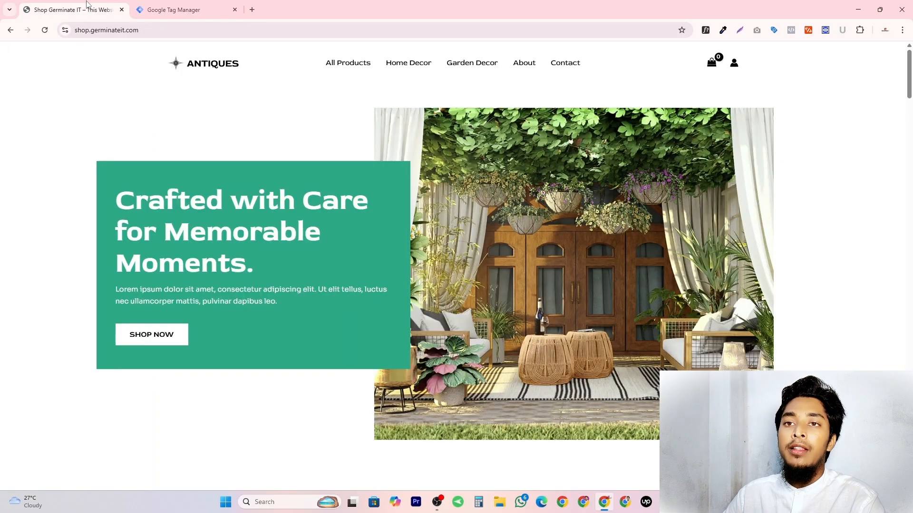
left_click(71, 10)
left_click(89, 31)
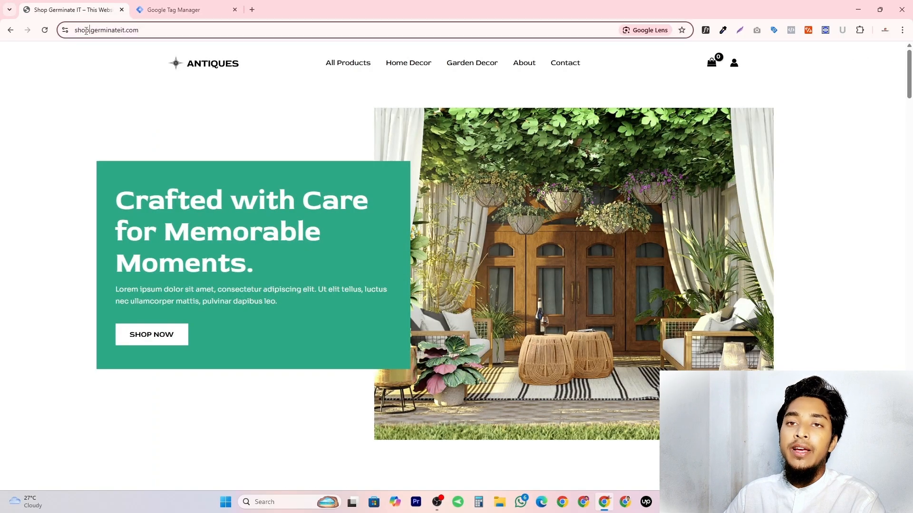
double_click(89, 31)
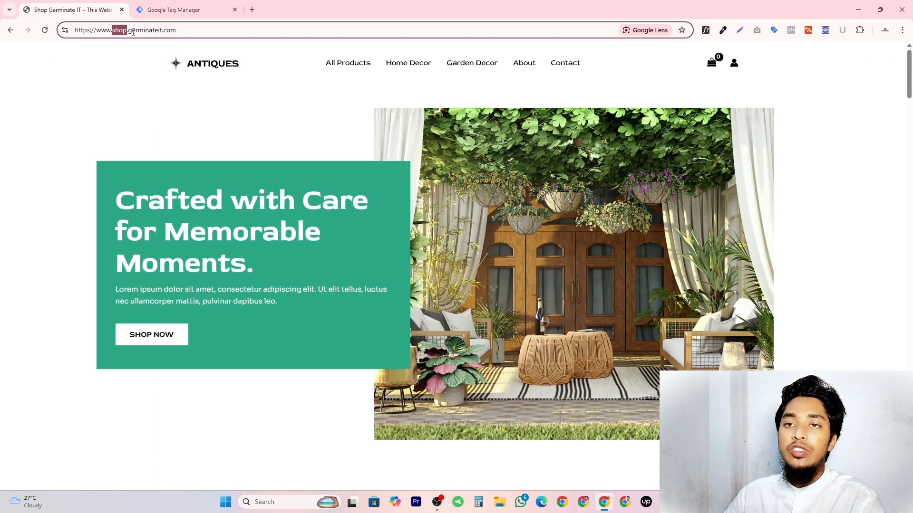
left_click_drag(129, 31, 193, 30)
left_click(173, 9)
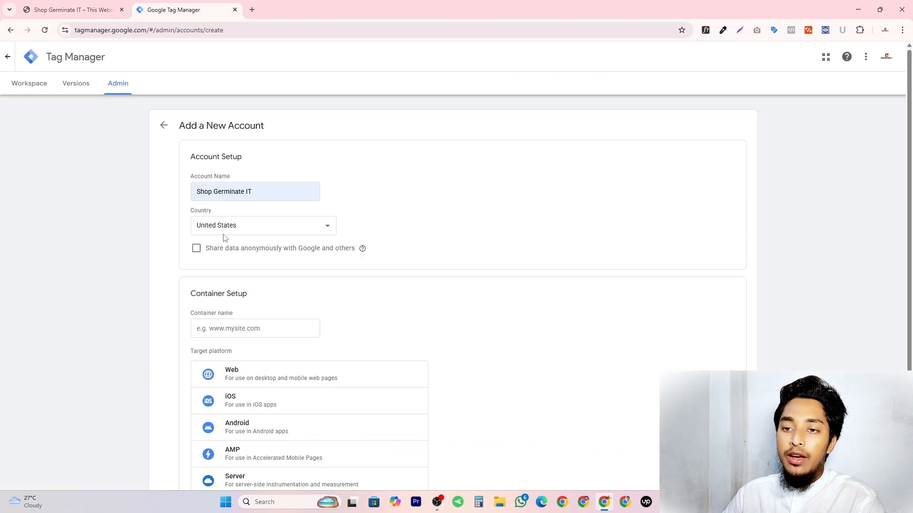
Set the new account's country to Bangladesh
left_click(265, 225)
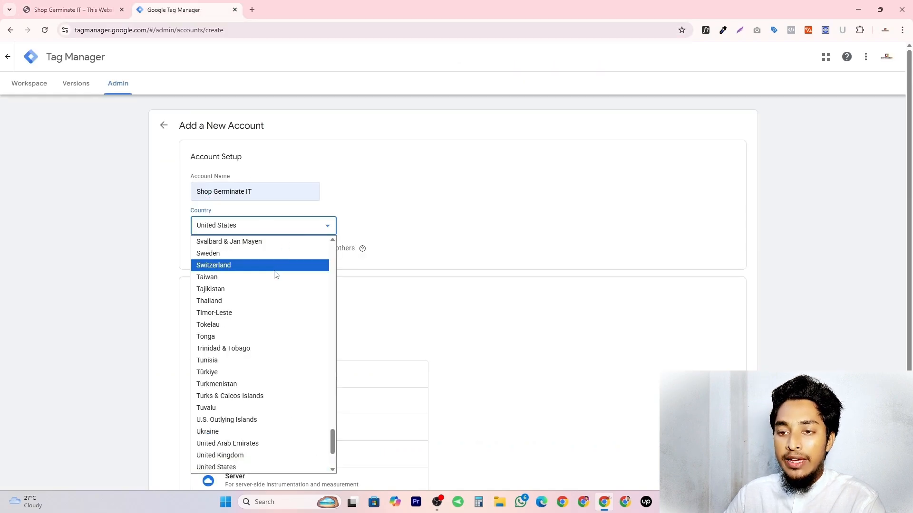
scroll(271, 285, "up", 15)
scroll(266, 285, "up", 20)
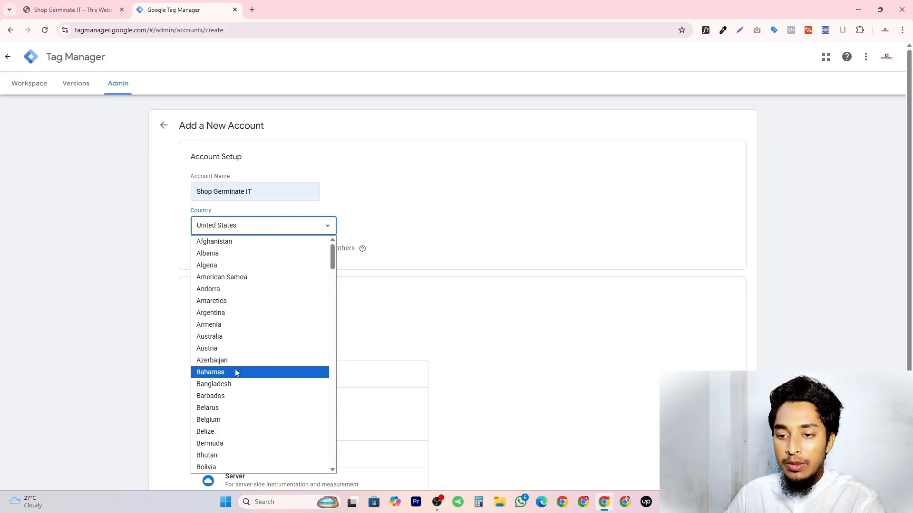
left_click(235, 371)
Examine the Account Setup and Container Setup sections of the new account form
scroll(231, 393, "down", 2)
left_click_drag(190, 213, 261, 214)
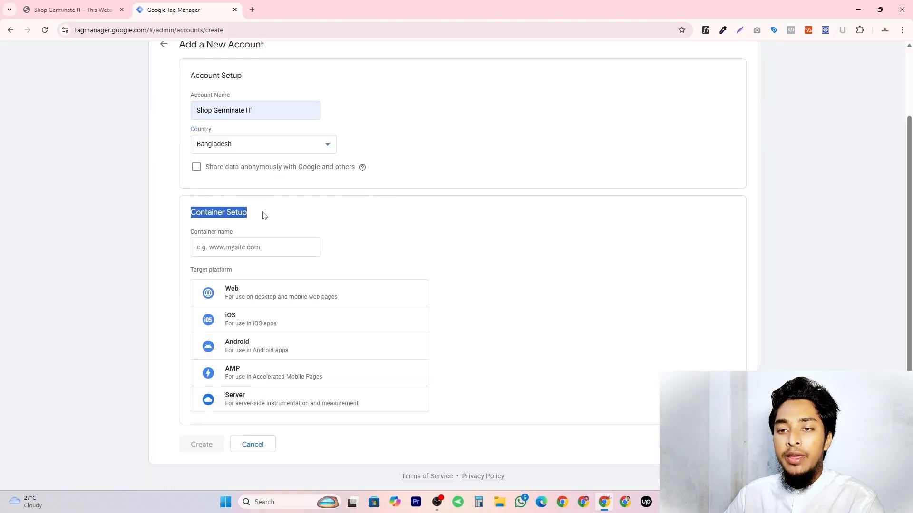
left_click(261, 214)
scroll(362, 209, "up", 2)
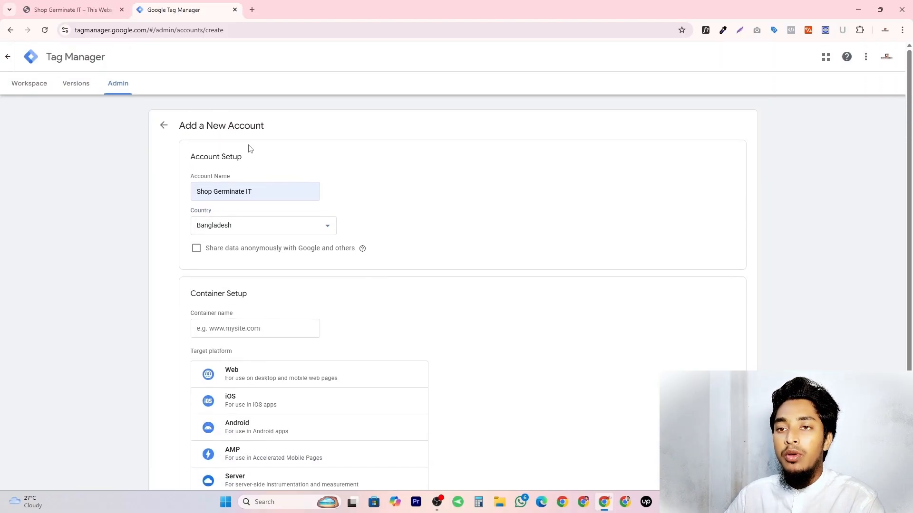
scroll(264, 157, "down", 2)
left_click(288, 246)
left_click(273, 214)
left_click_drag(191, 212, 253, 214)
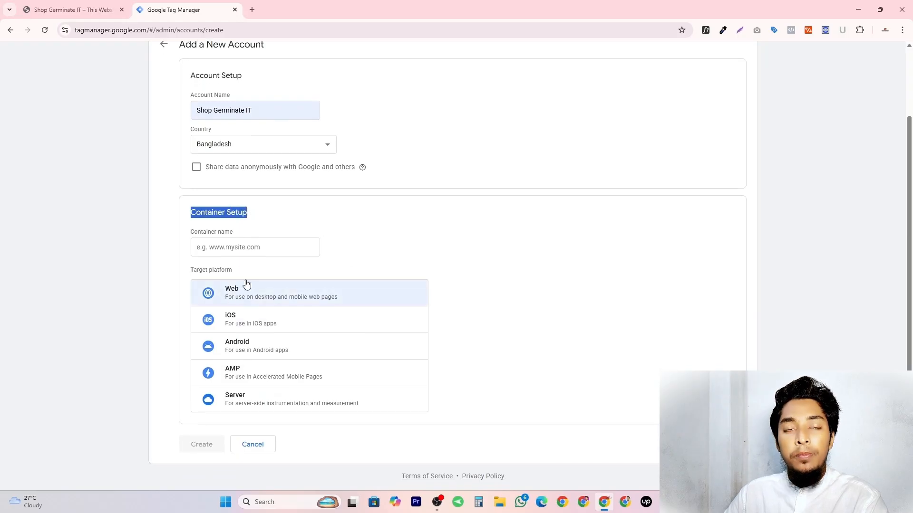
Name the new container "Web - Shop Germinate IT" and choose Web as its target platform
left_click(254, 248)
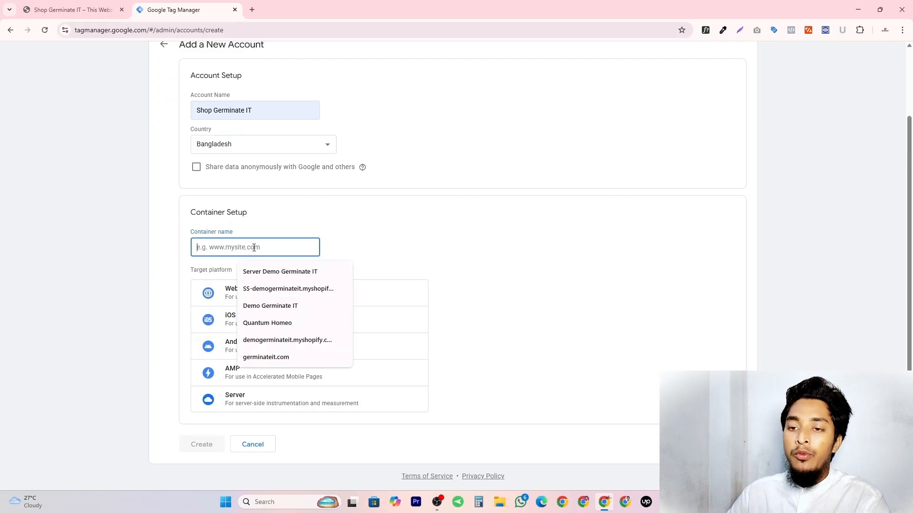
type("Web")
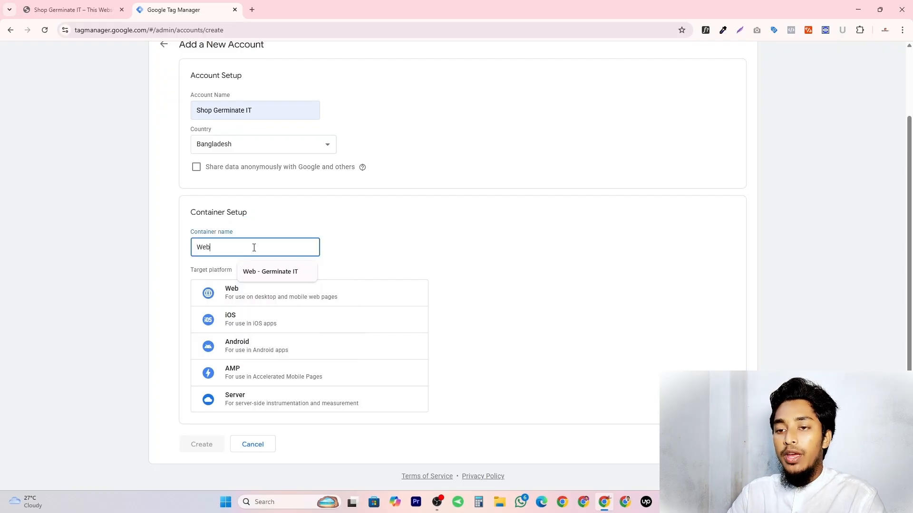
type(" - Shop G")
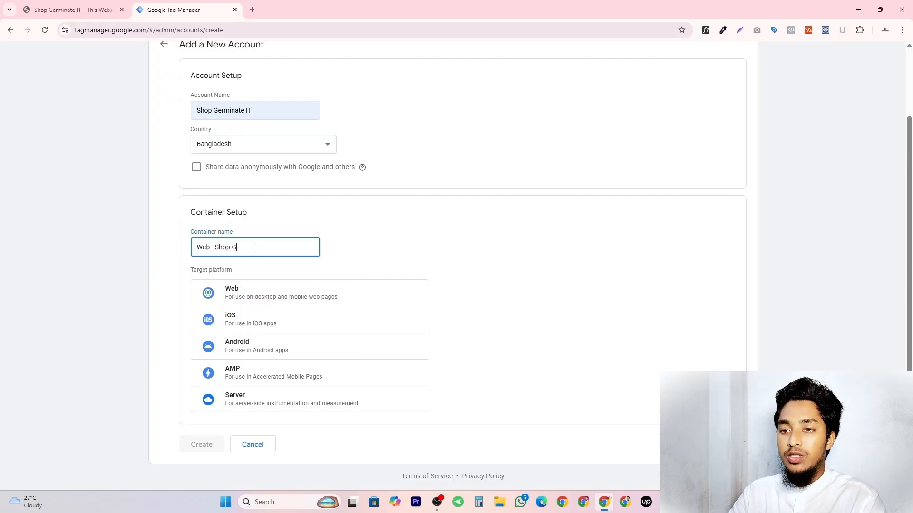
type("erminate IT")
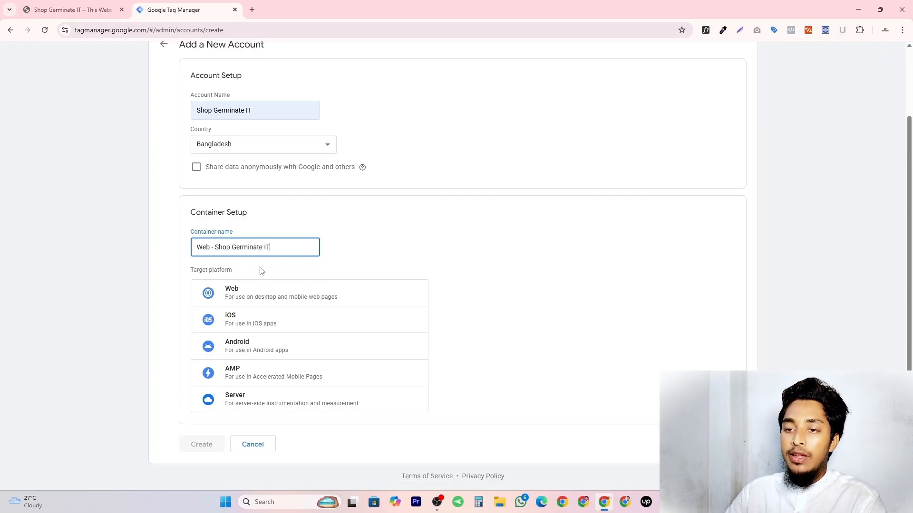
left_click(236, 296)
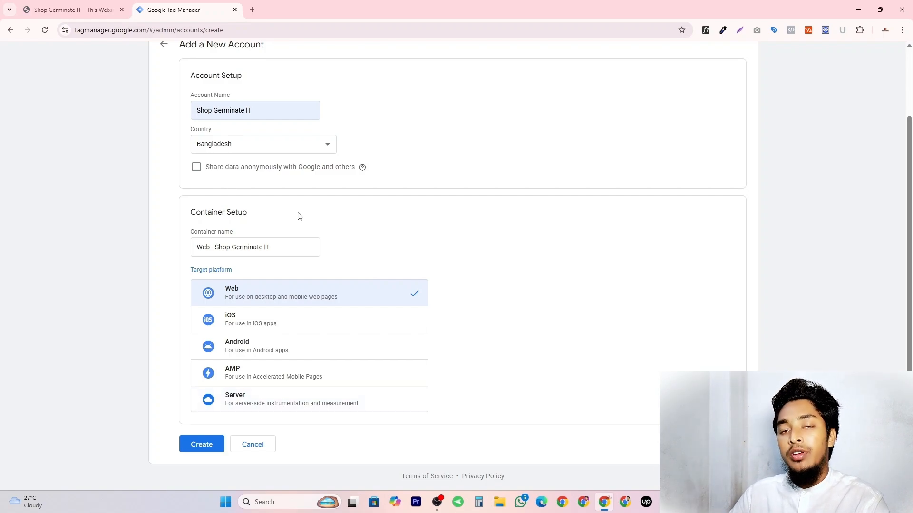
Create the account, accept the terms of service including the GDPR data processing terms, and dismiss the installation code window
left_click(201, 446)
left_click(267, 476)
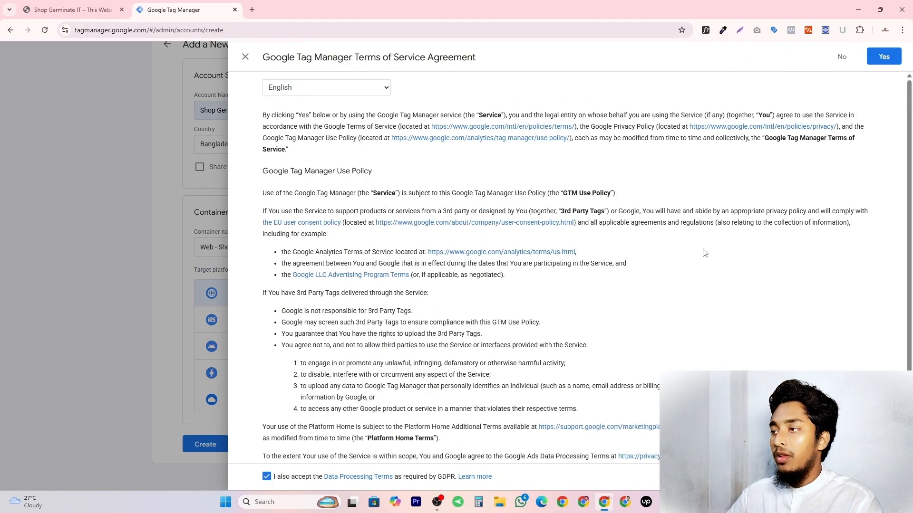
left_click(883, 56)
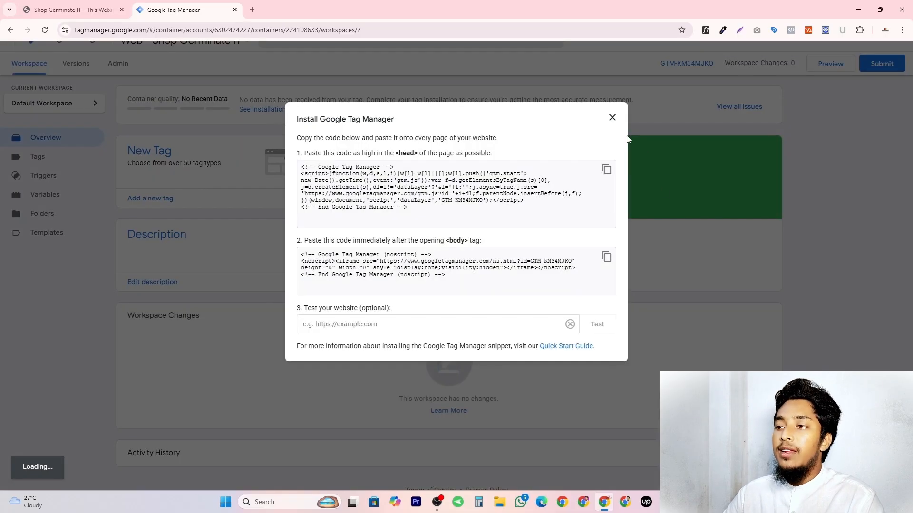
left_click(612, 118)
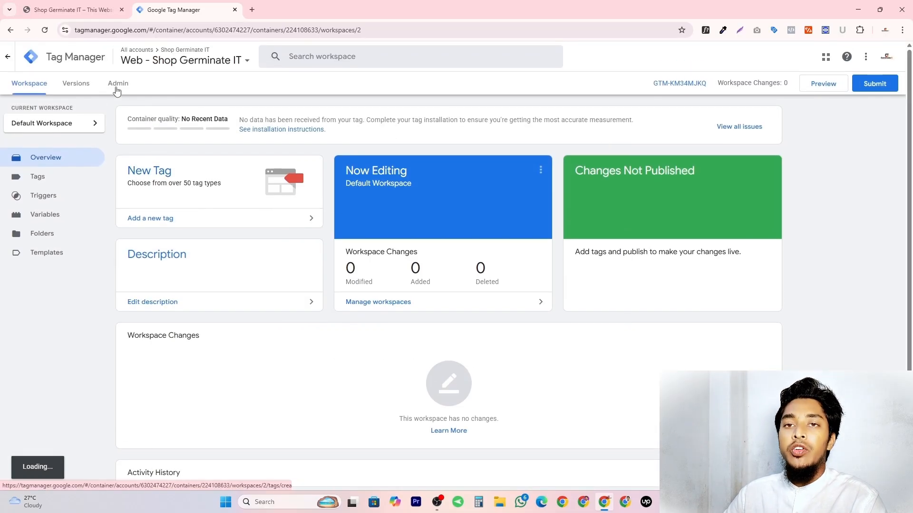
Go to the shop website's WordPress admin and log in with the saved credentials
left_click(87, 10)
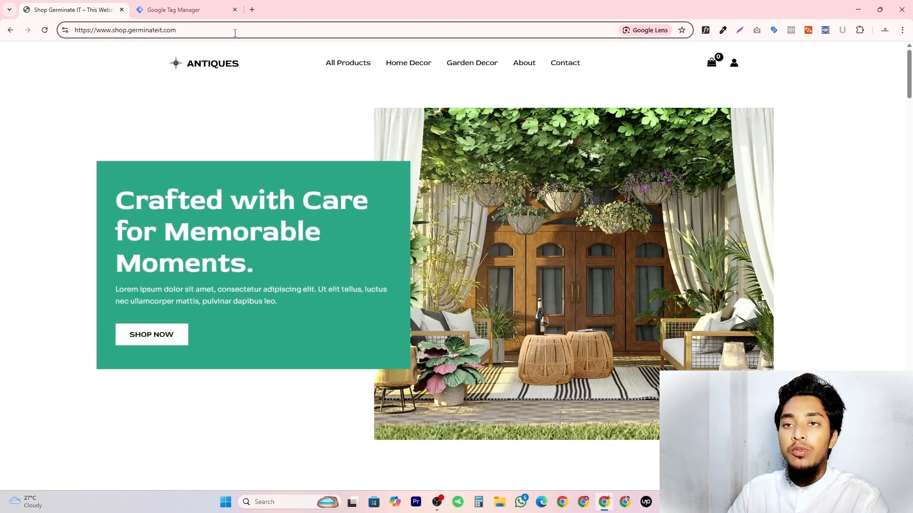
type("/")
key("Return")
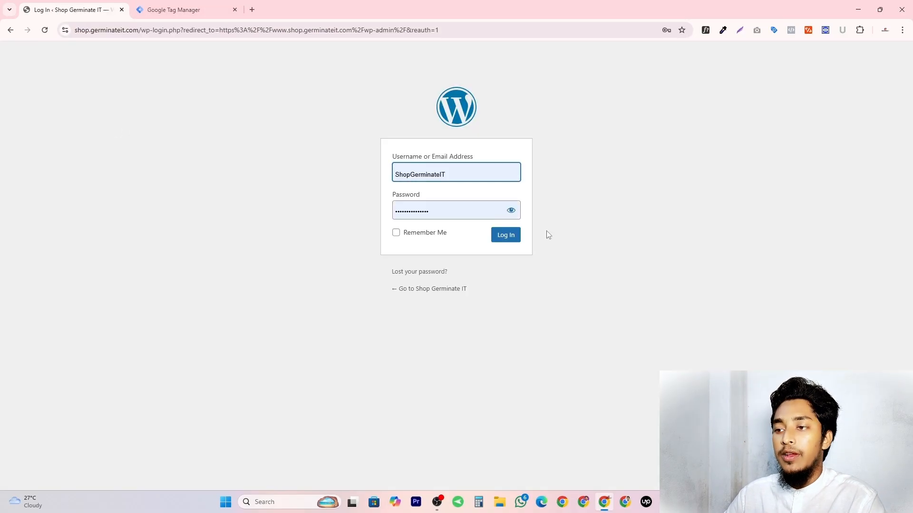
left_click(511, 235)
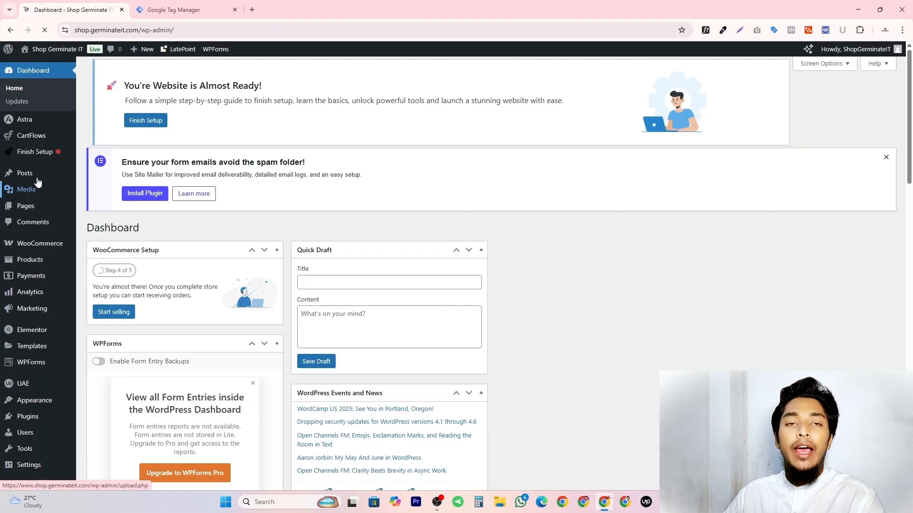
mouse_move(40, 179)
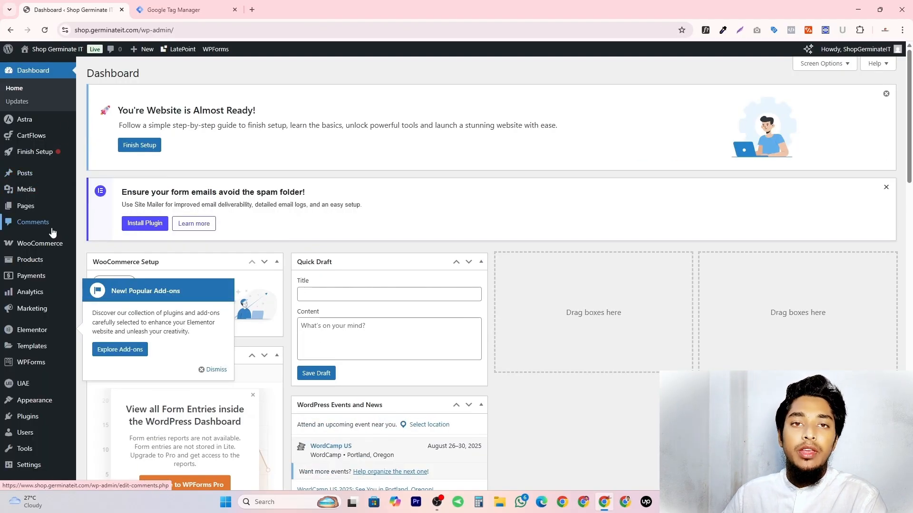
left_click(155, 16)
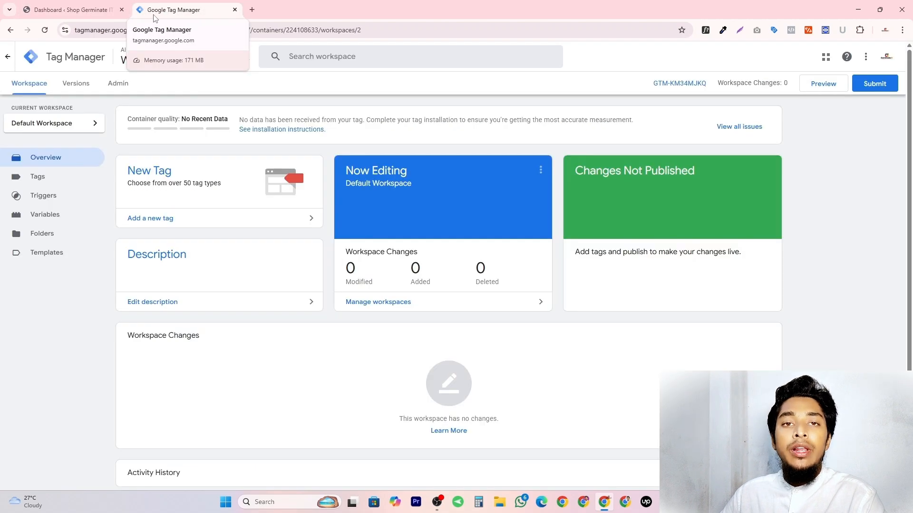
left_click(72, 10)
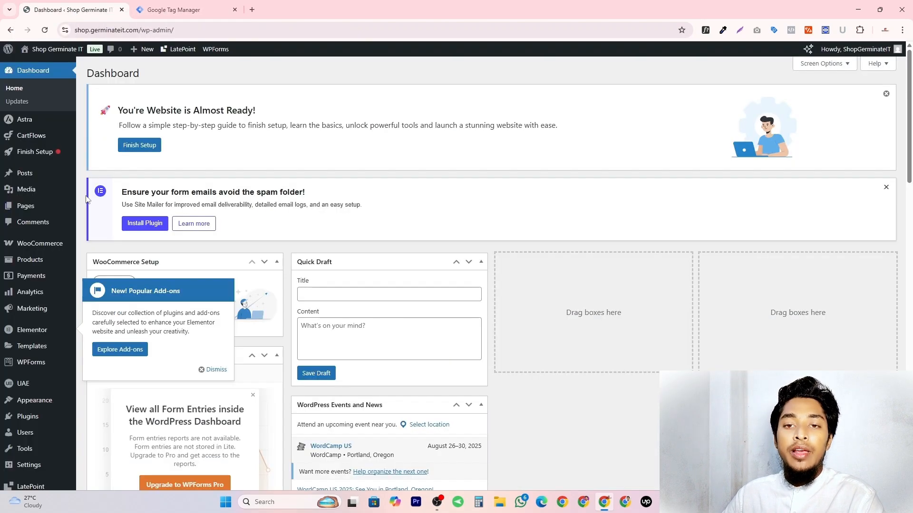
Search for "gtm" among the WordPress plugins available to add
scroll(41, 244, "down", 2)
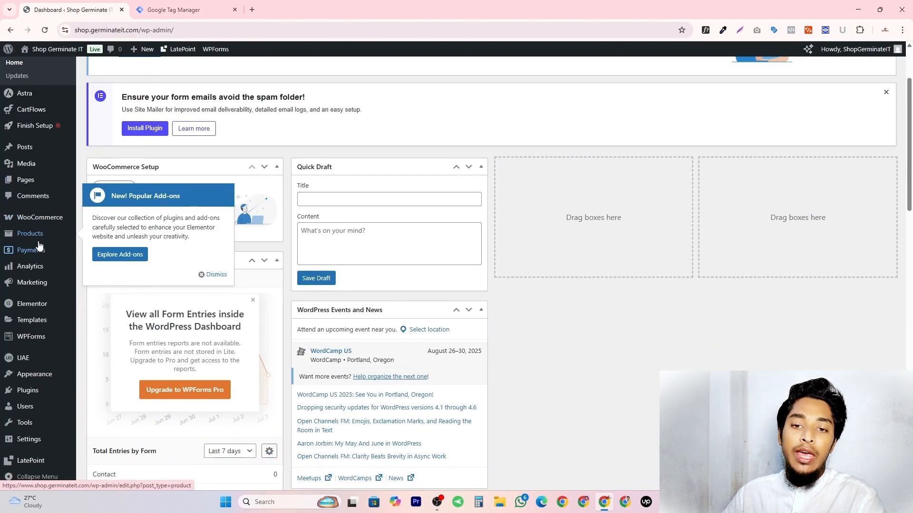
left_click(29, 389)
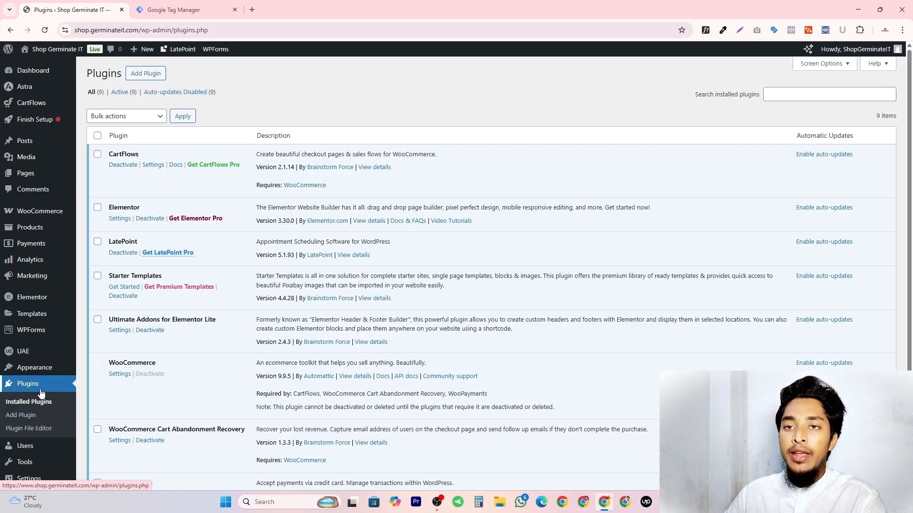
left_click(143, 76)
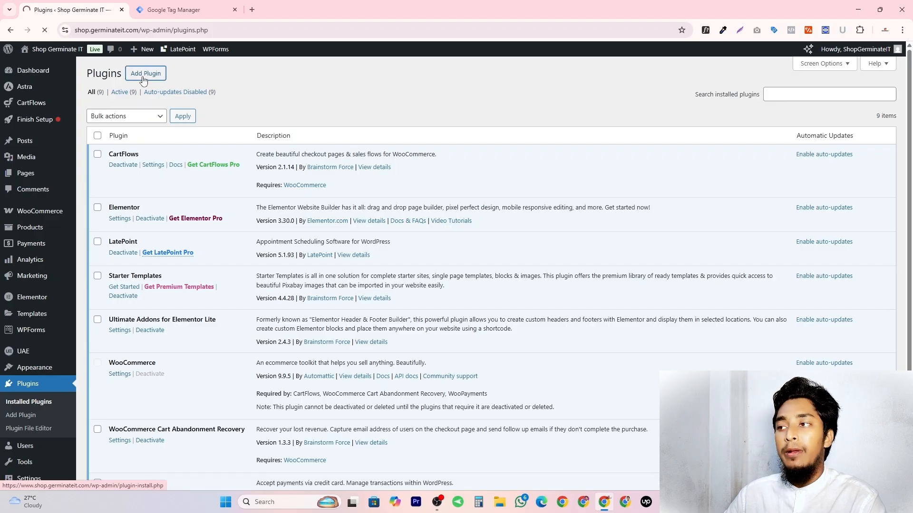
left_click(747, 102)
type("go")
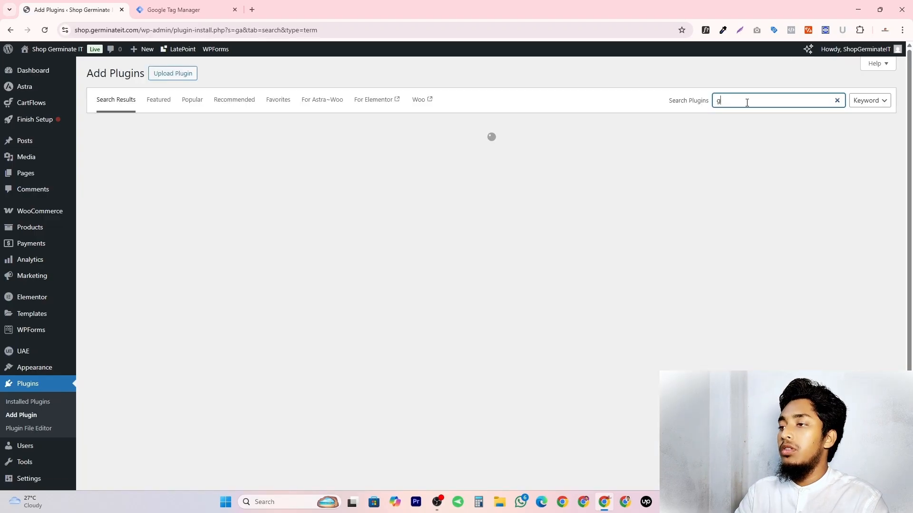
type("tm")
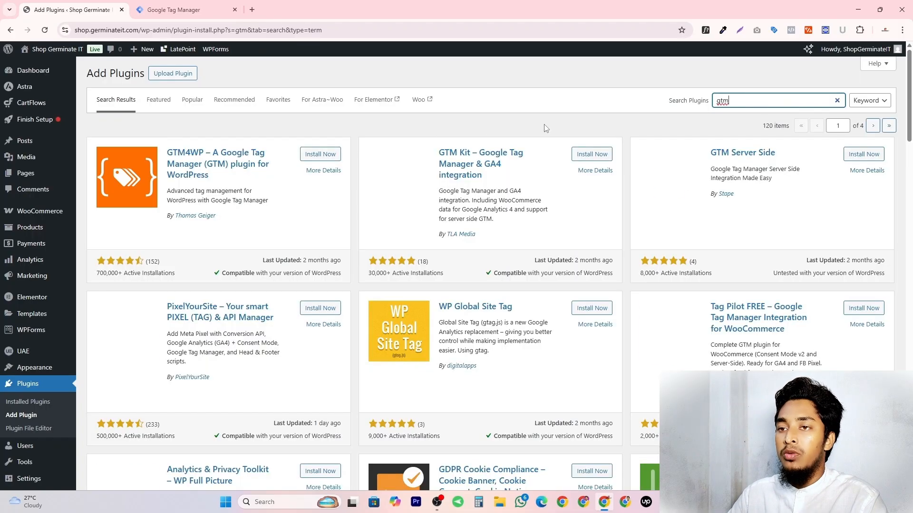
Install and activate the GTM4WP plugin, and open its settings
left_click_drag(215, 176, 164, 149)
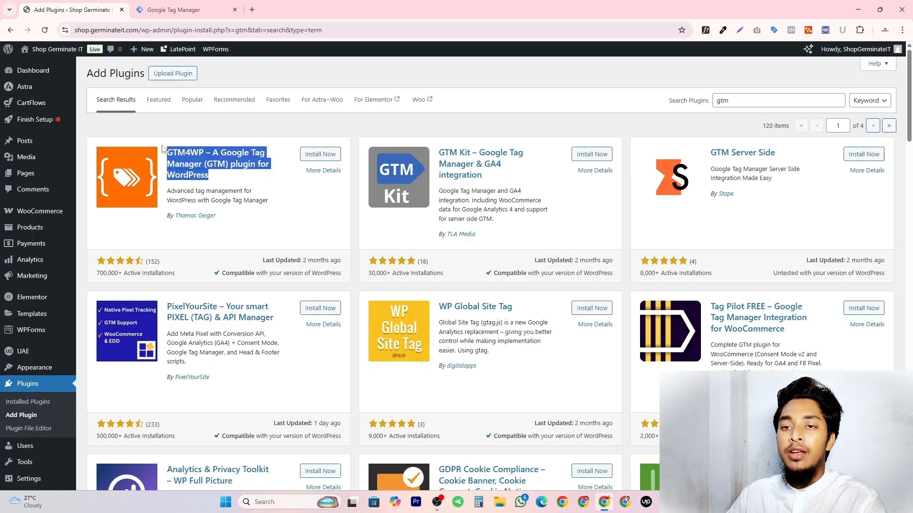
left_click(328, 155)
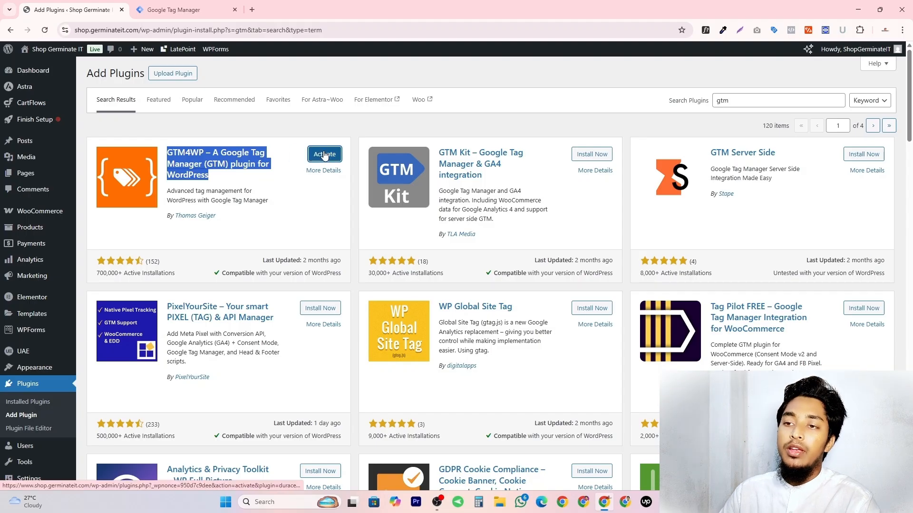
left_click(324, 155)
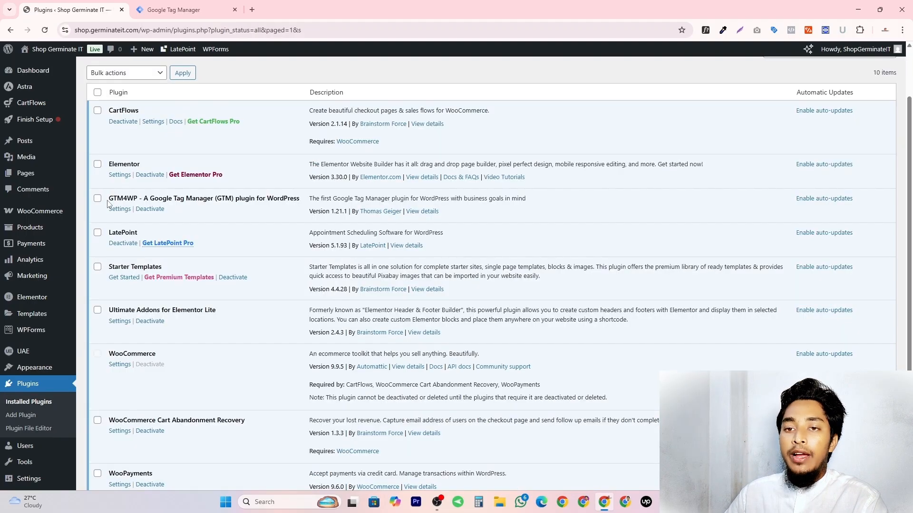
left_click_drag(107, 204, 300, 199)
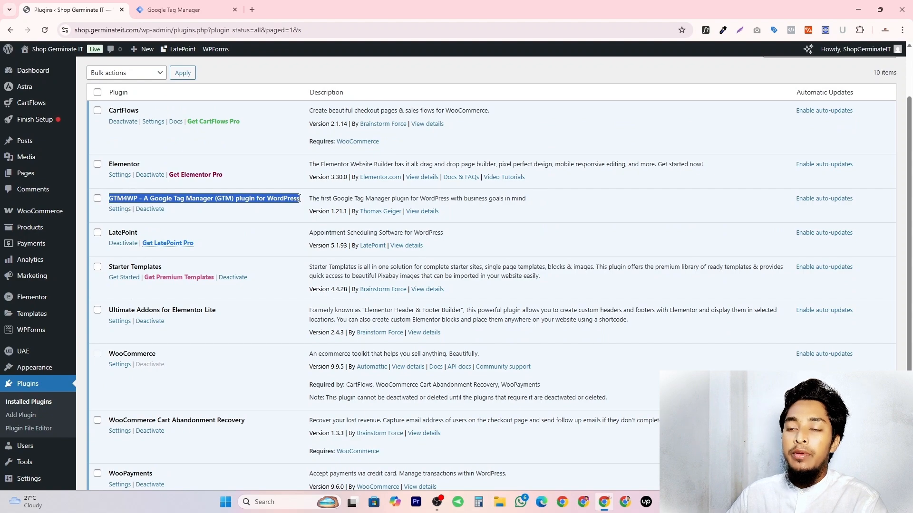
left_click(120, 209)
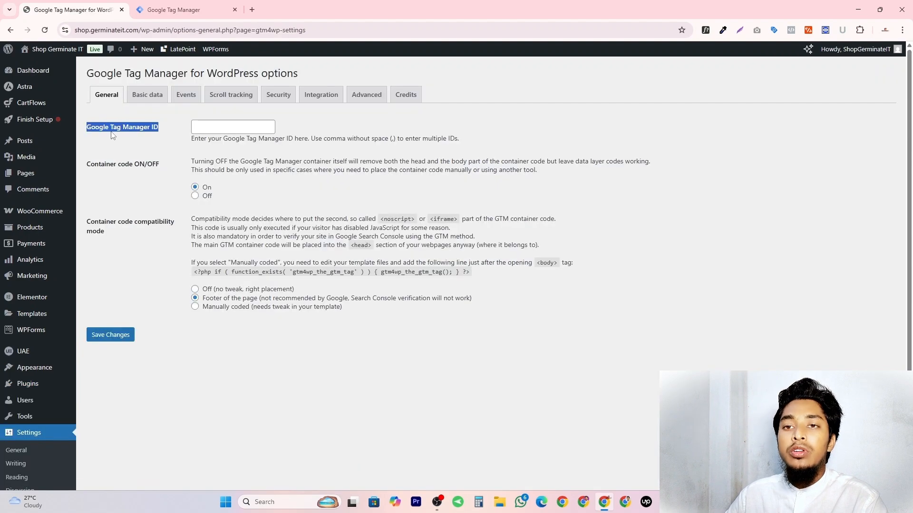
Copy the container ID from the Google Tag Manager head snippet of the "Web - Shop Germinate IT" container
left_click(173, 11)
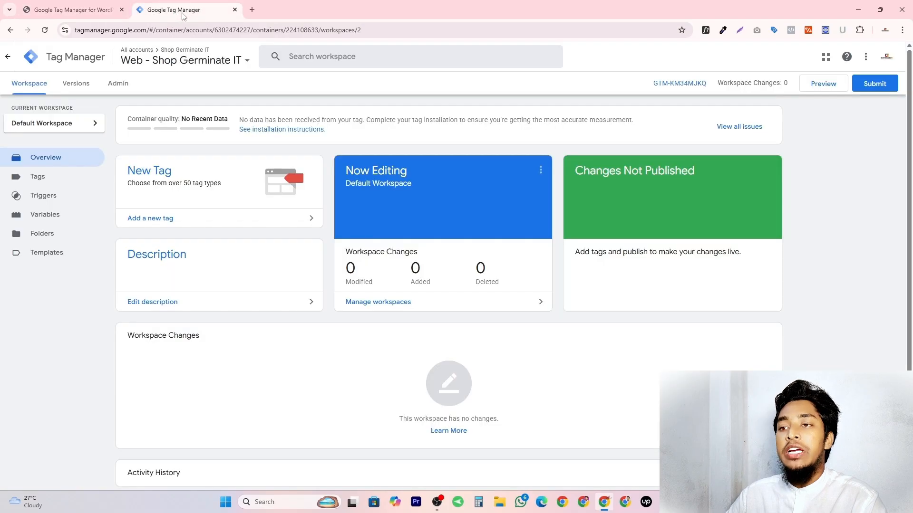
left_click(663, 84)
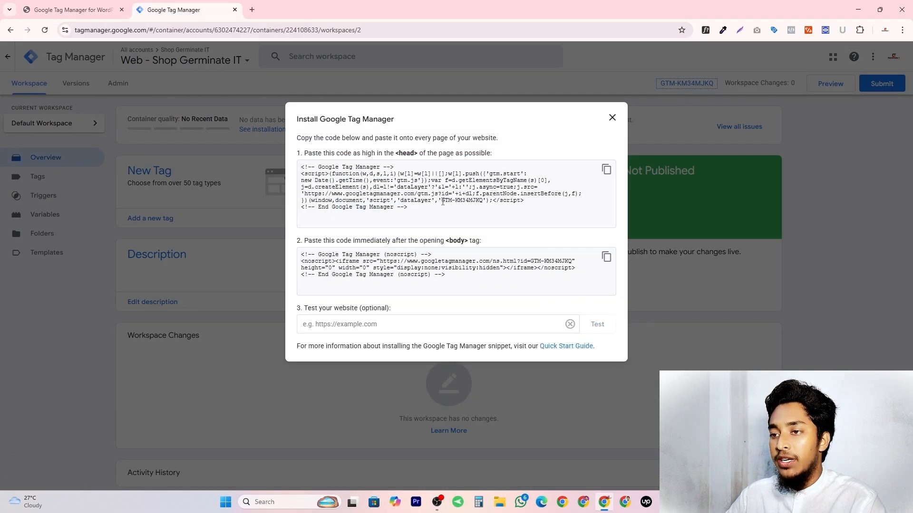
left_click_drag(442, 202, 469, 201)
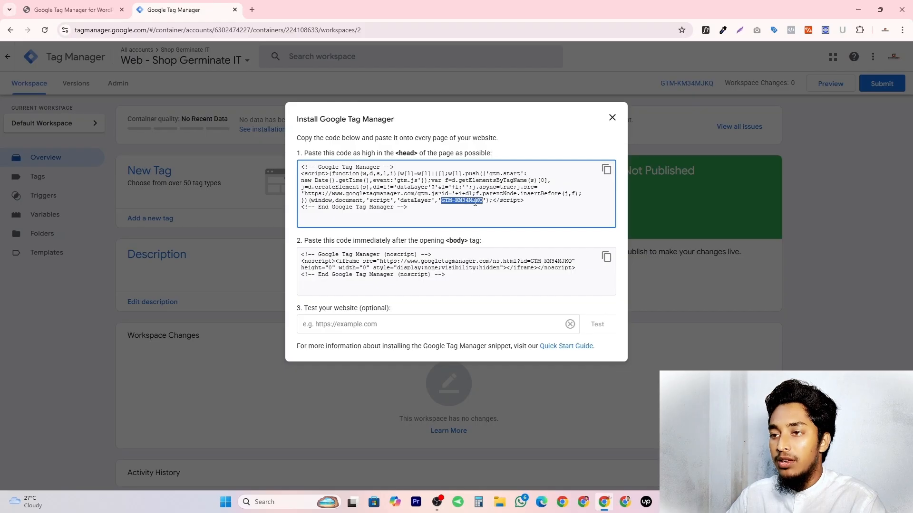
right_click(475, 203)
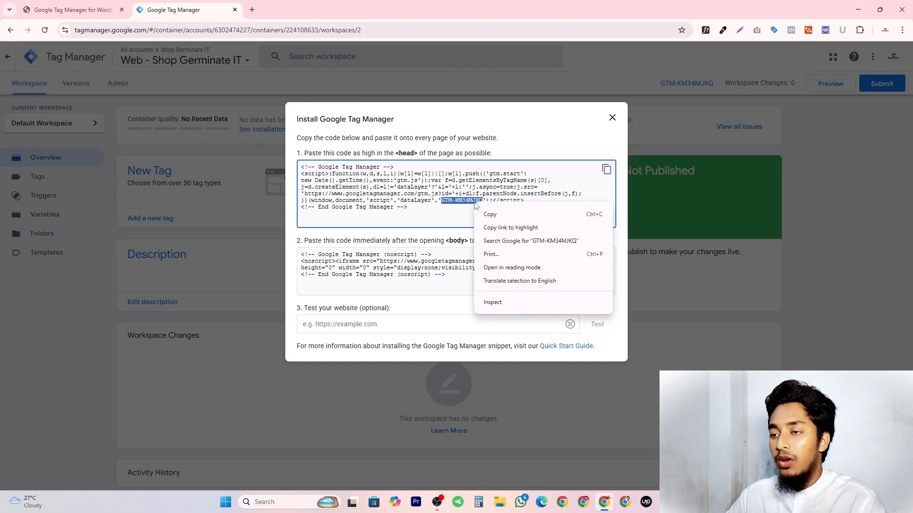
left_click(504, 215)
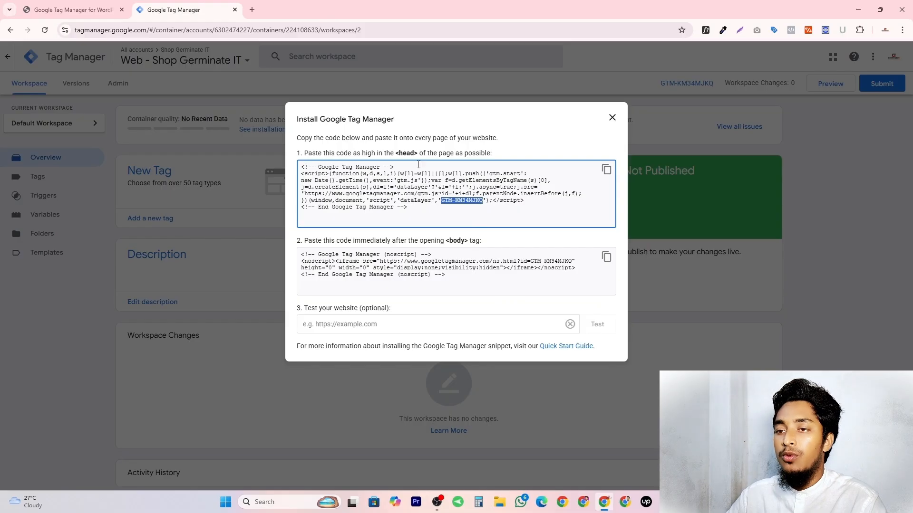
Paste the container ID as the plugin's Google Tag Manager ID, set the container code compatibility mode to Off, and save
left_click(72, 10)
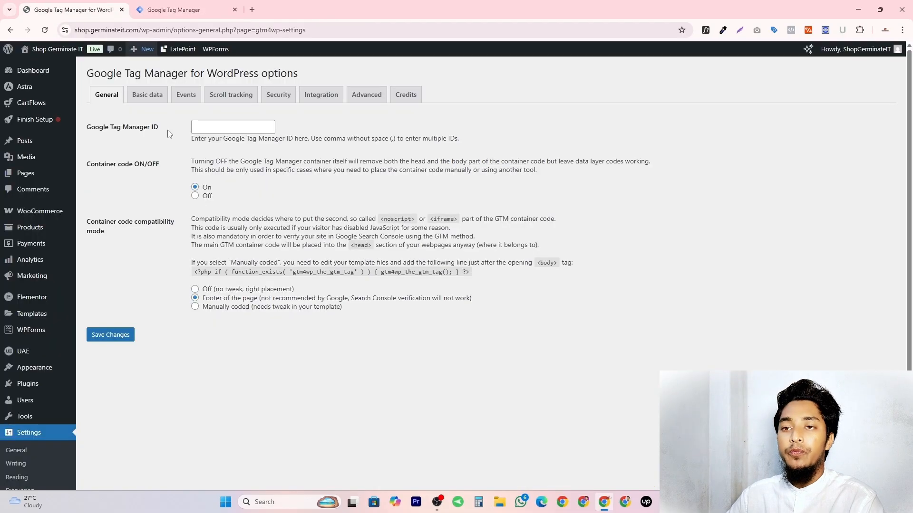
left_click(226, 130)
key("ctrl+v")
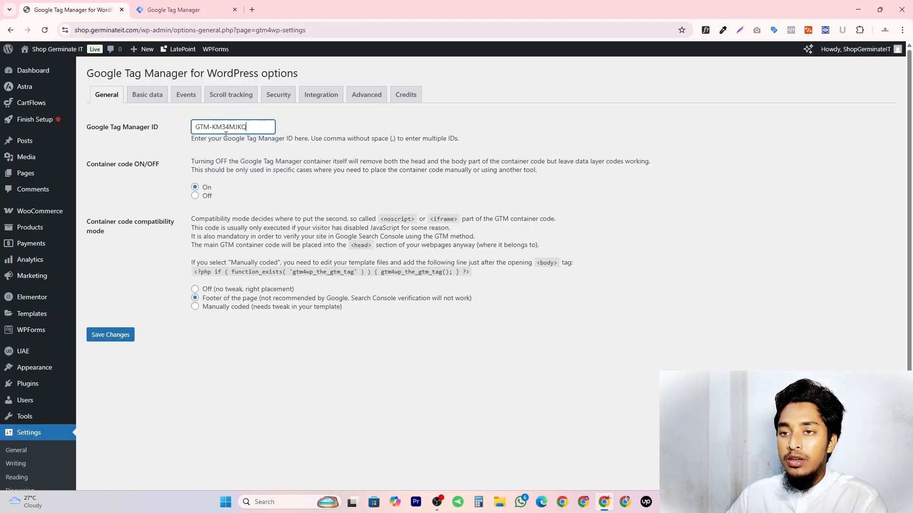
left_click(114, 335)
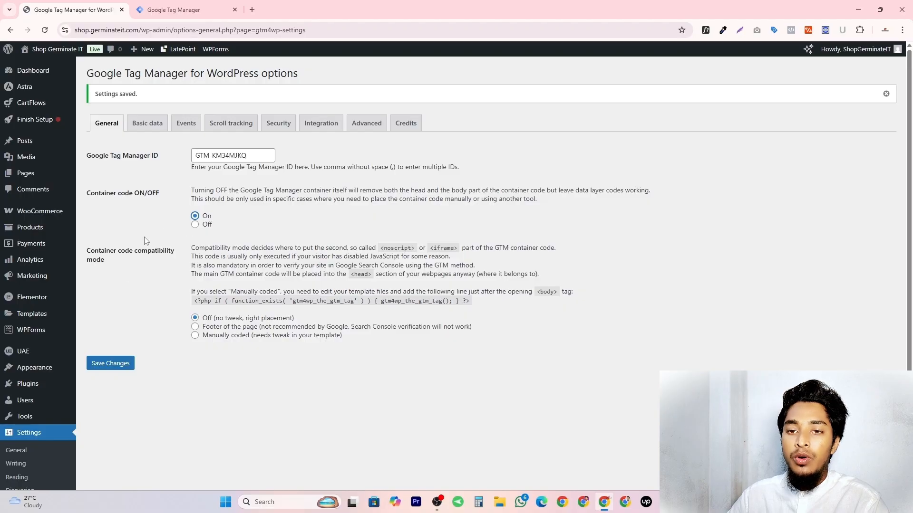
left_click(114, 364)
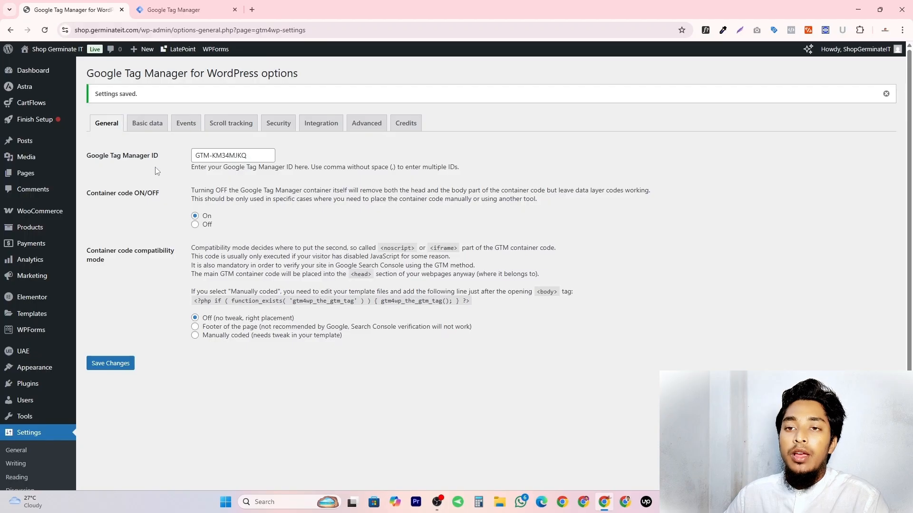
Review the post options in the plugin's Basic data settings
left_click(157, 132)
scroll(176, 128, "down", 3)
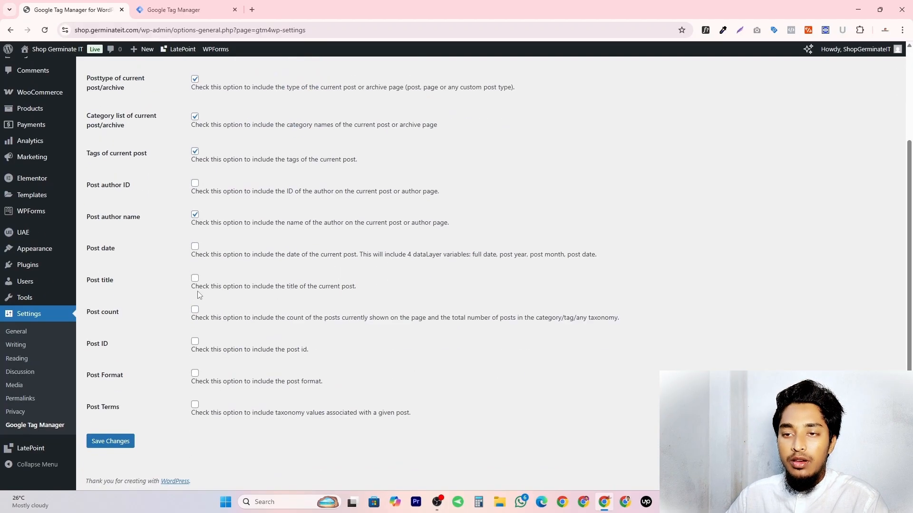
scroll(180, 128, "up", 3)
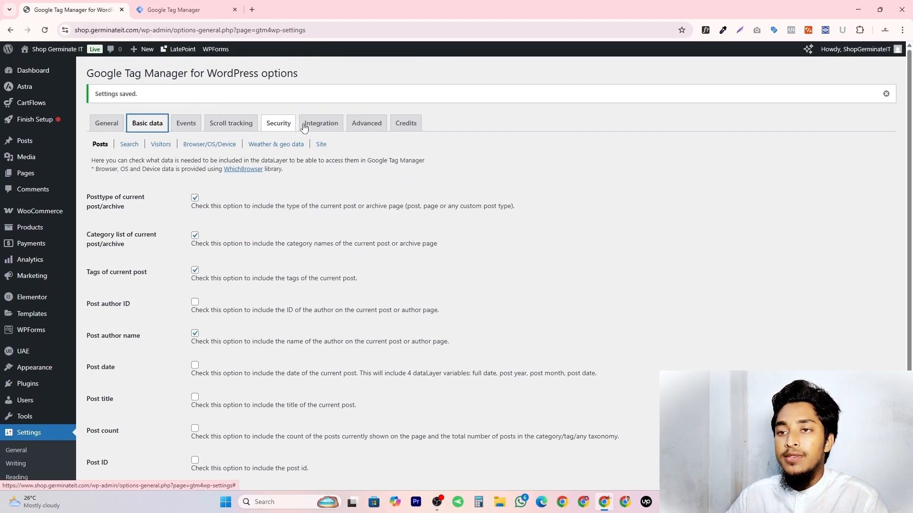
In the plugin's WooCommerce integration, enable cart content, customer data and order data in the data layer, and save the changes
left_click(332, 126)
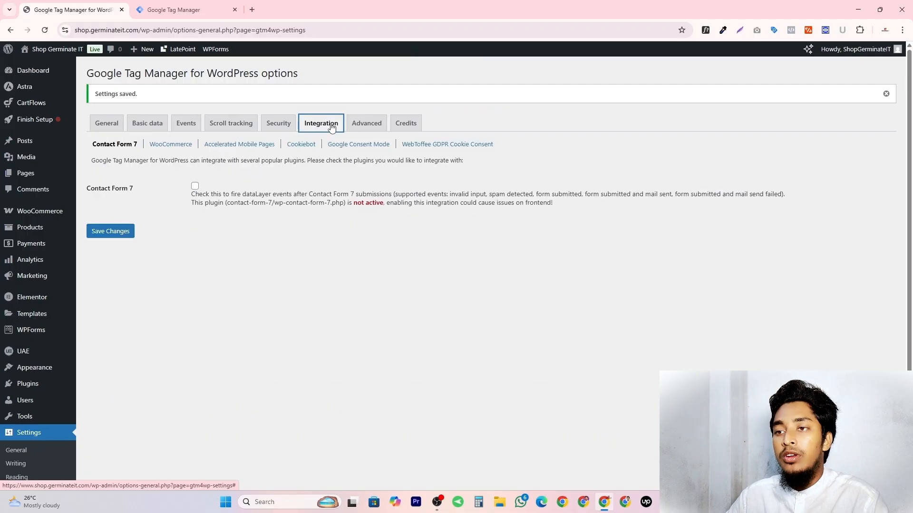
left_click(175, 151)
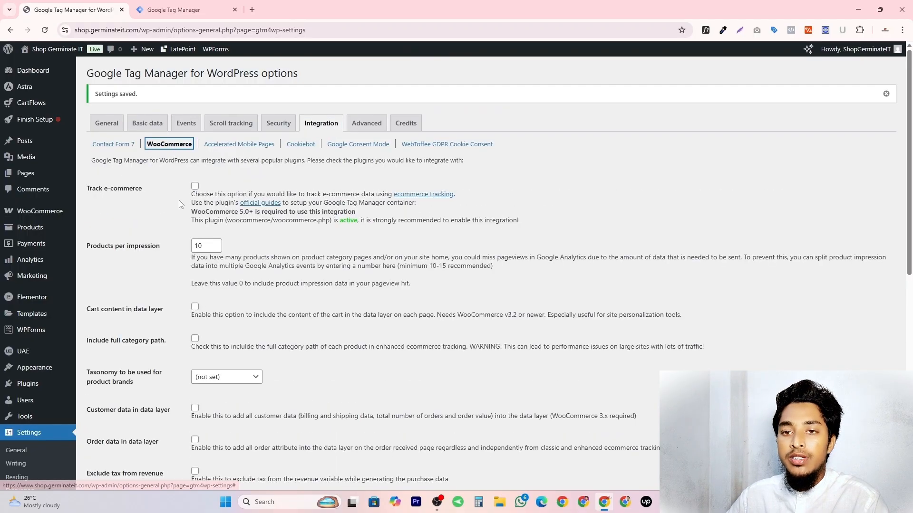
scroll(173, 243, "down", 2)
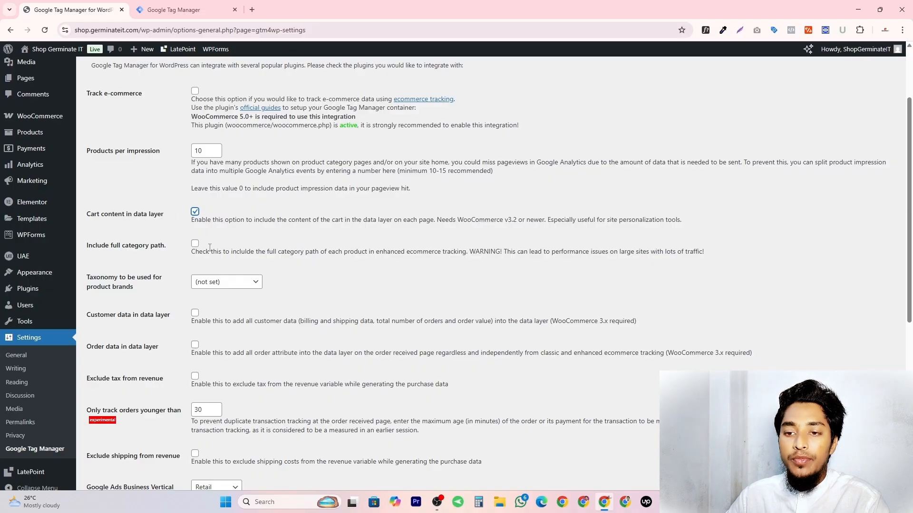
scroll(140, 309, "down", 2)
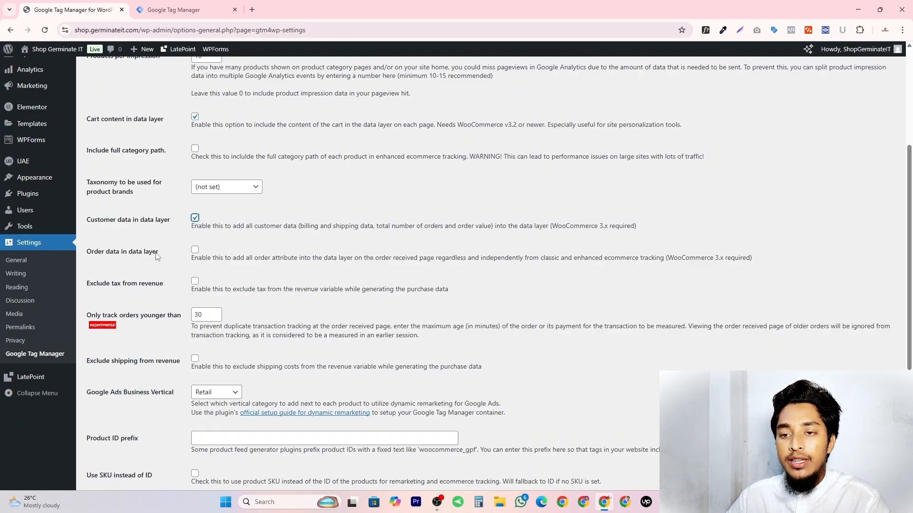
left_click(195, 250)
scroll(124, 327, "down", 1)
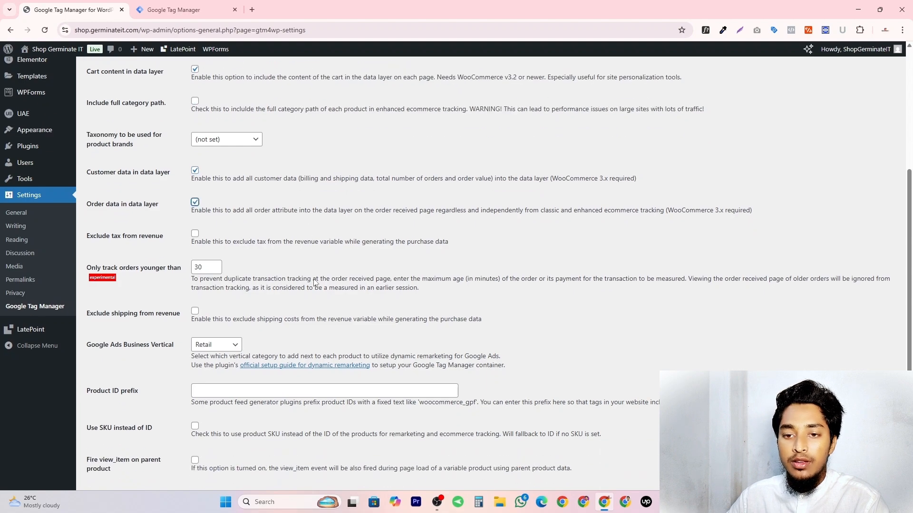
scroll(116, 319, "down", 1)
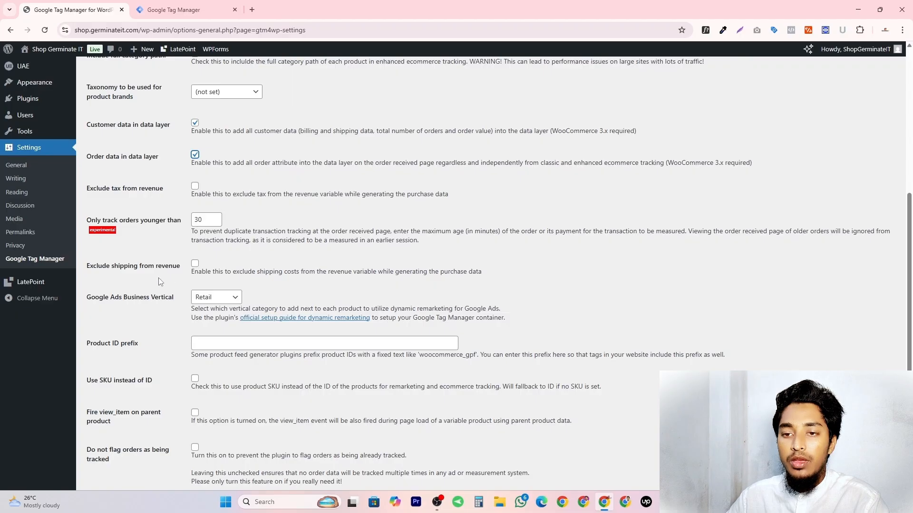
scroll(126, 291, "down", 2)
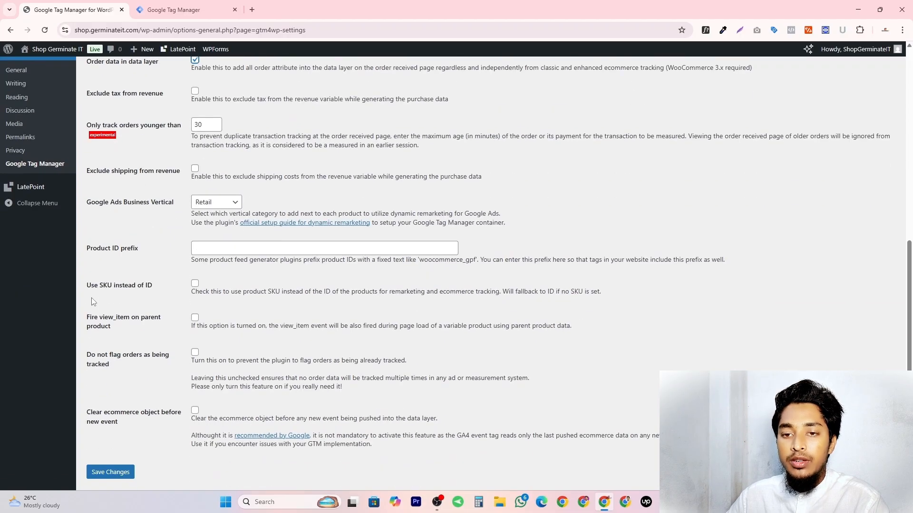
scroll(93, 297, "down", 1)
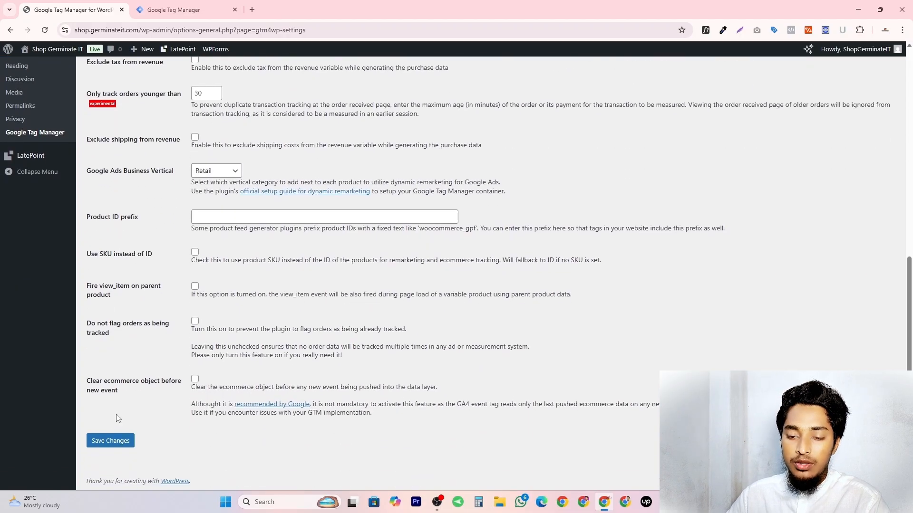
left_click(121, 442)
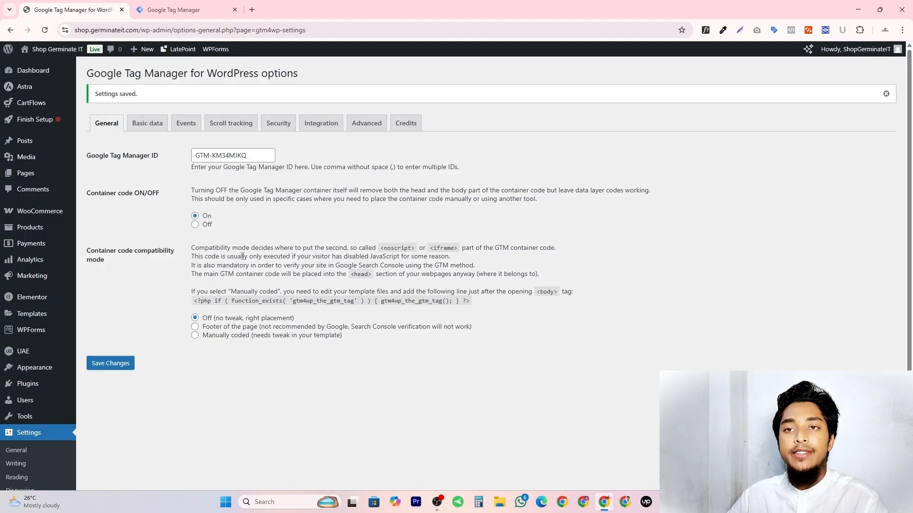
Open the shop's live site in a new tab and check with Tag Assistant Companion which Google tags it carries
mouse_move(50, 51)
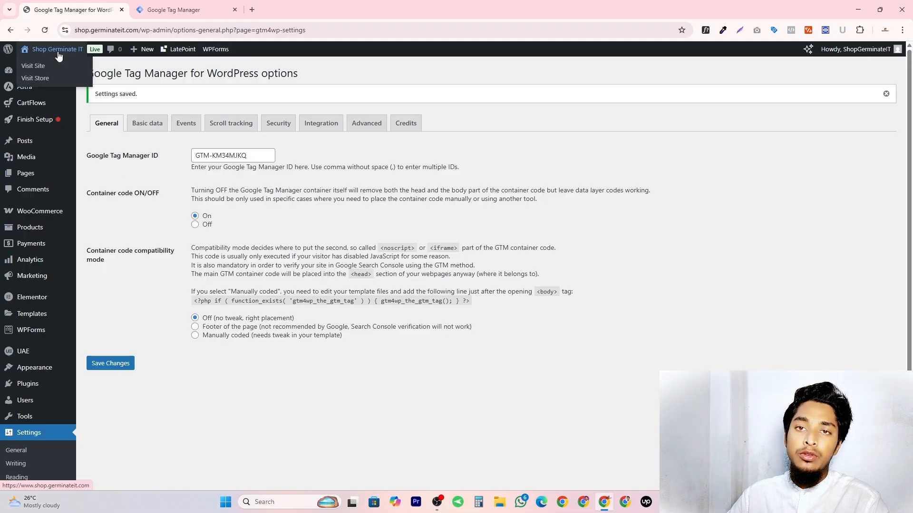
middle_click(44, 67)
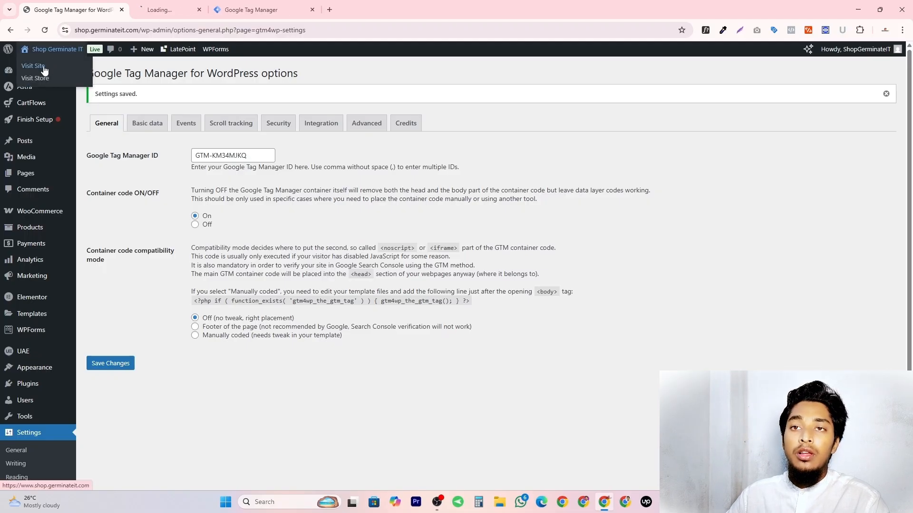
left_click(174, 4)
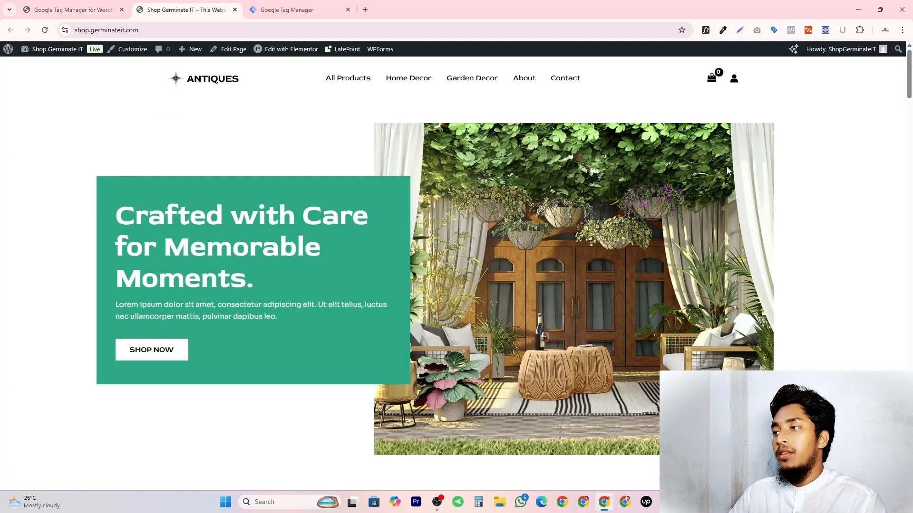
left_click(774, 30)
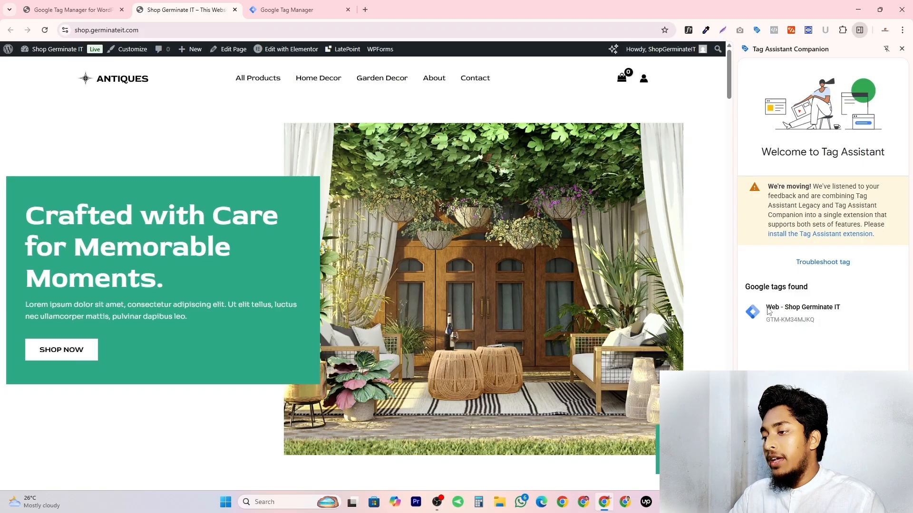
left_click_drag(767, 312, 845, 314)
left_click(846, 314)
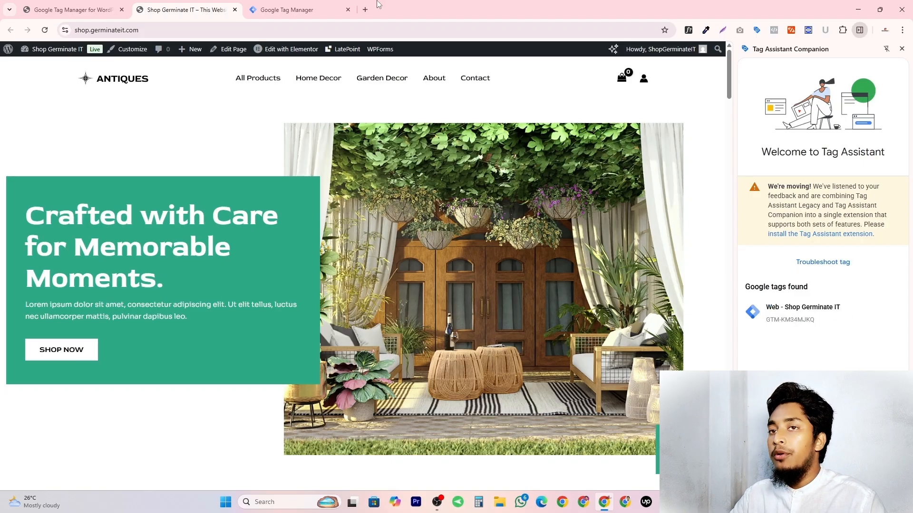
Return to the Google Tag Manager container and close its installation instructions
left_click(304, 10)
left_click(473, 204)
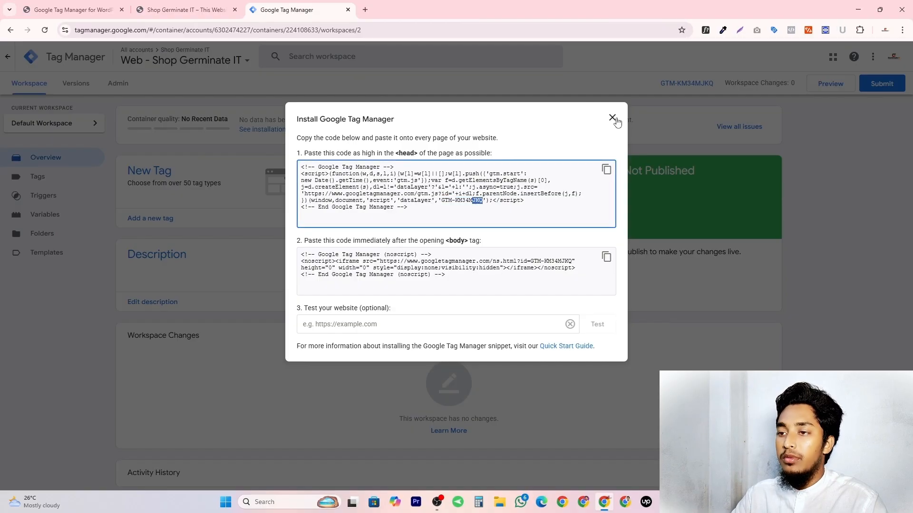
left_click(613, 118)
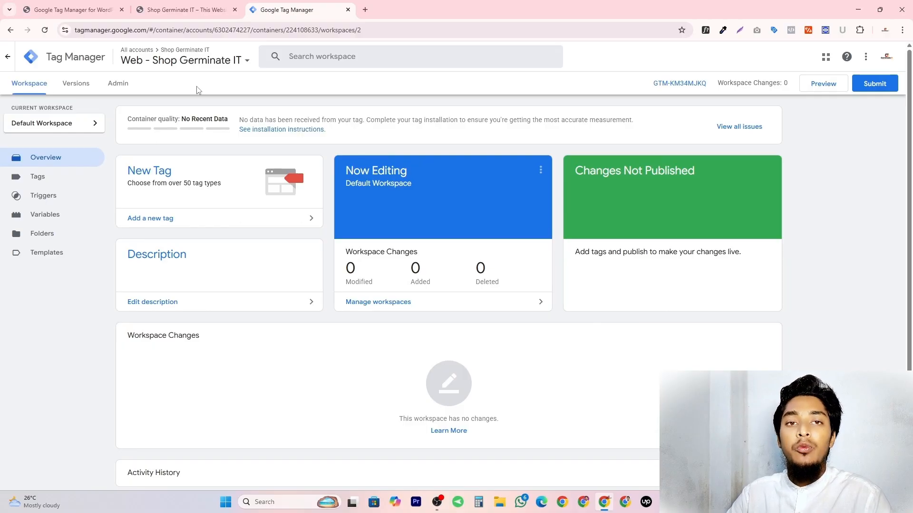
Open Meta Events Manager in a new browser tab
left_click(371, 10)
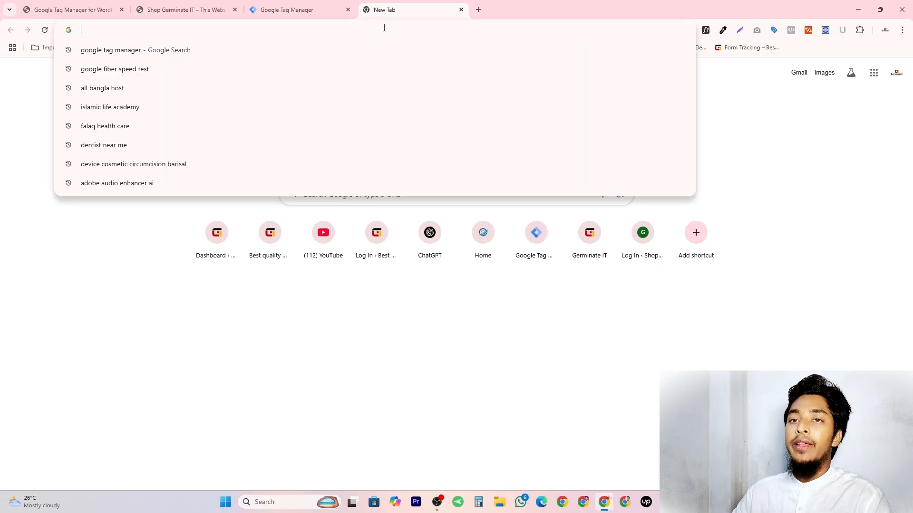
left_click(384, 28)
type("e")
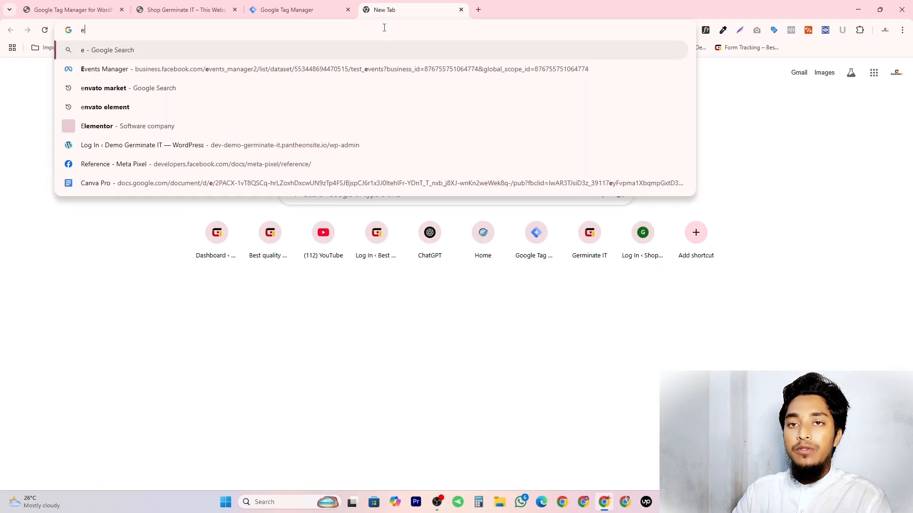
key("Down")
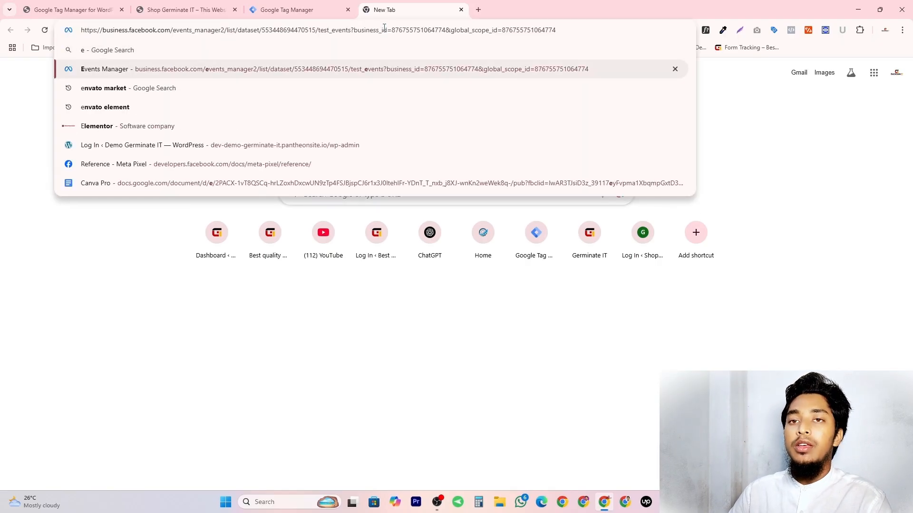
key("Return")
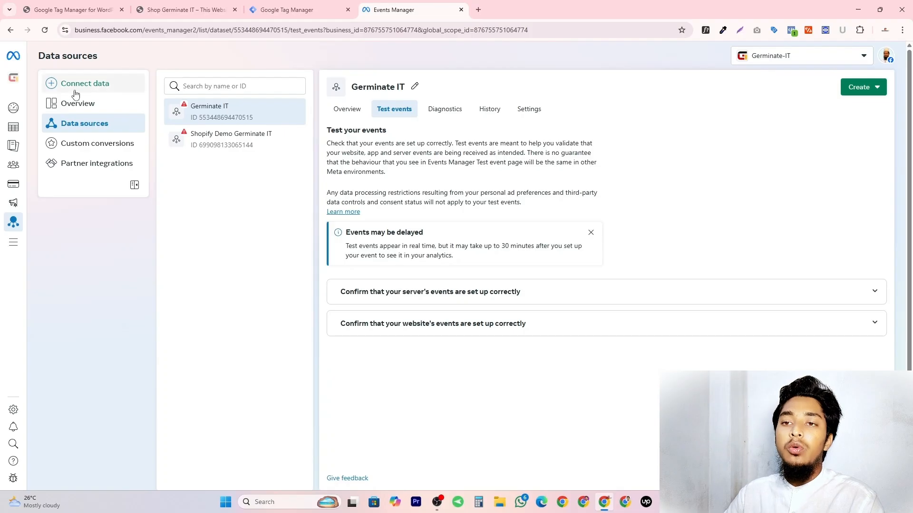
Start connecting a new data source in Events Manager and choose Web as its type
left_click(90, 87)
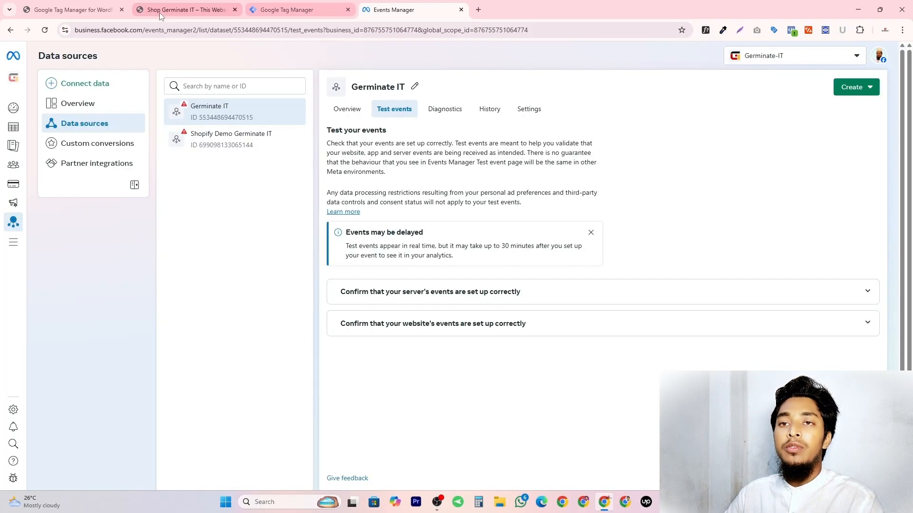
left_click(159, 12)
left_click(409, 6)
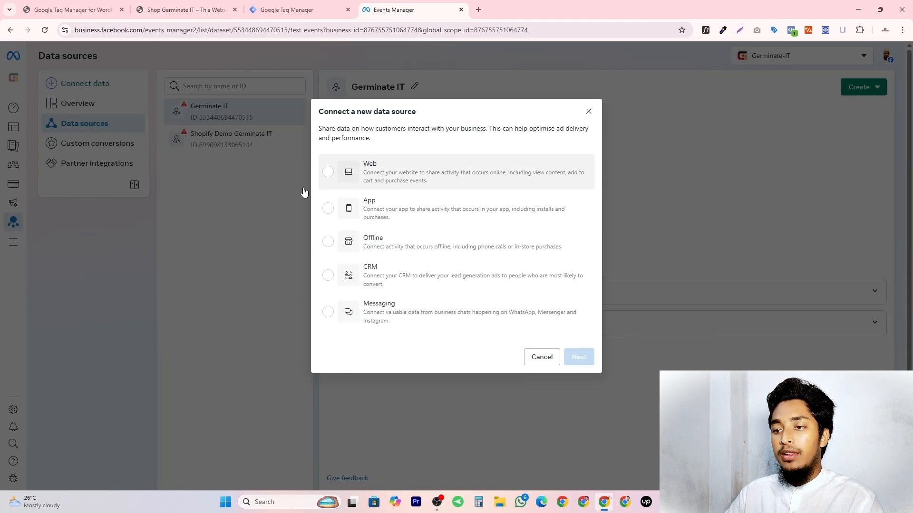
left_click(382, 176)
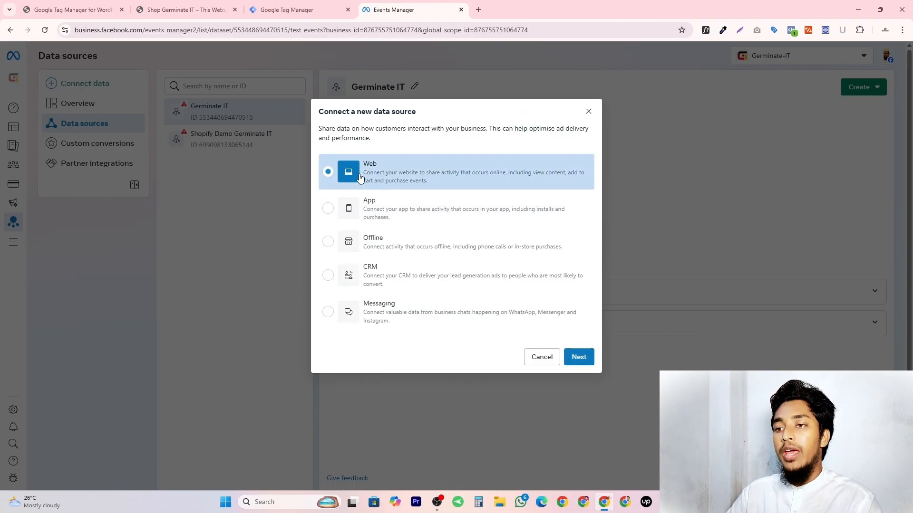
left_click(578, 358)
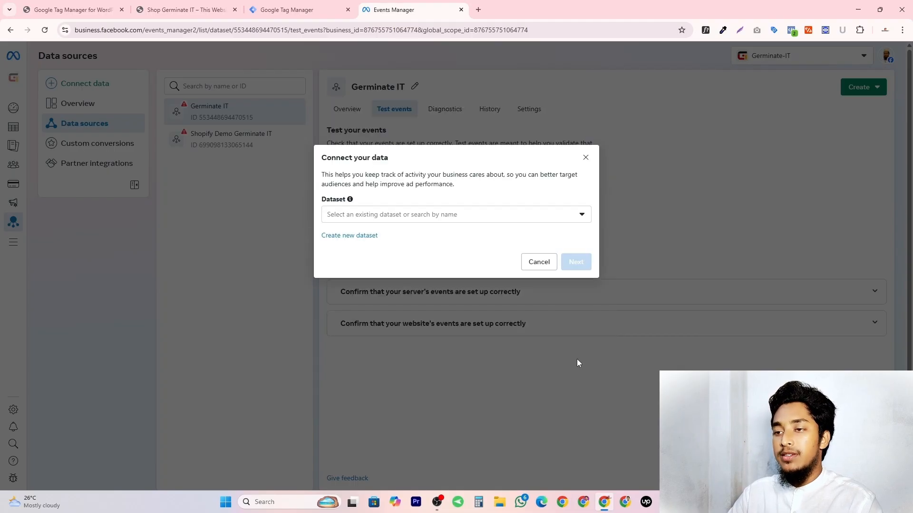
Create a new dataset named "Shop Germinate IT"
left_click(363, 236)
left_click(371, 208)
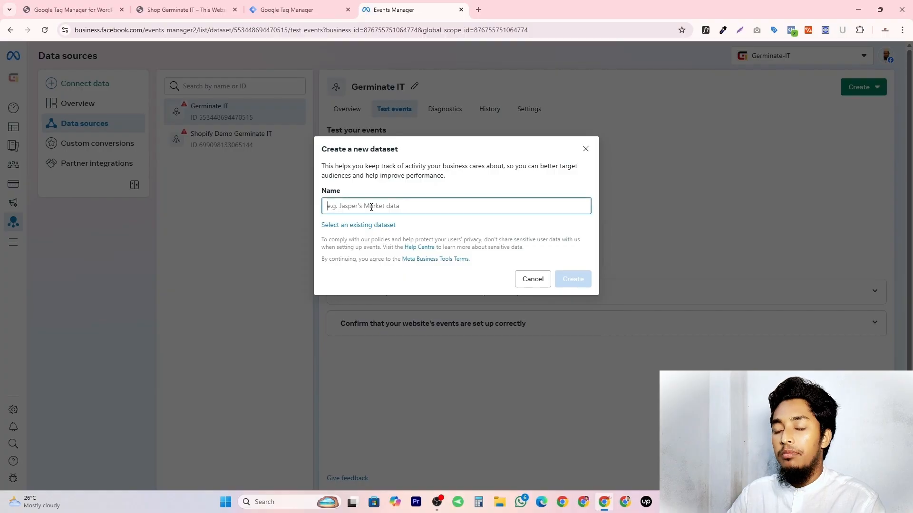
type("Shop")
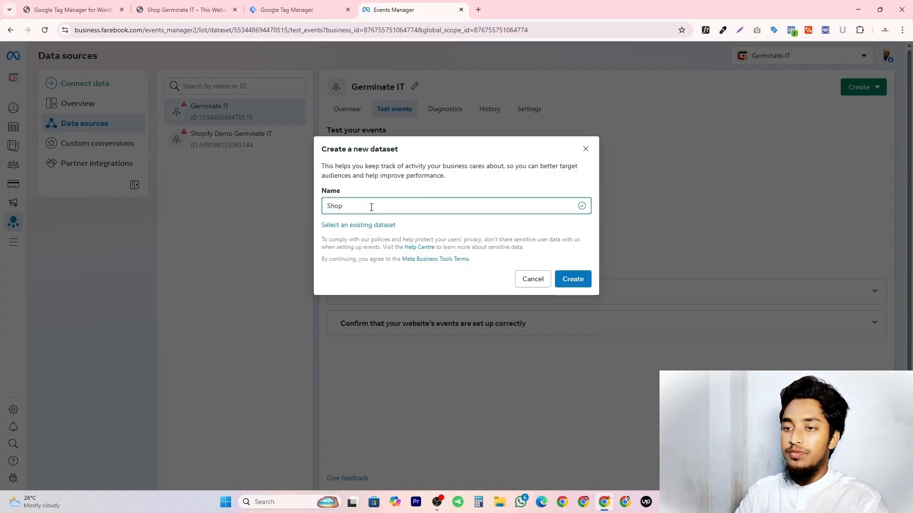
type(" Germinate")
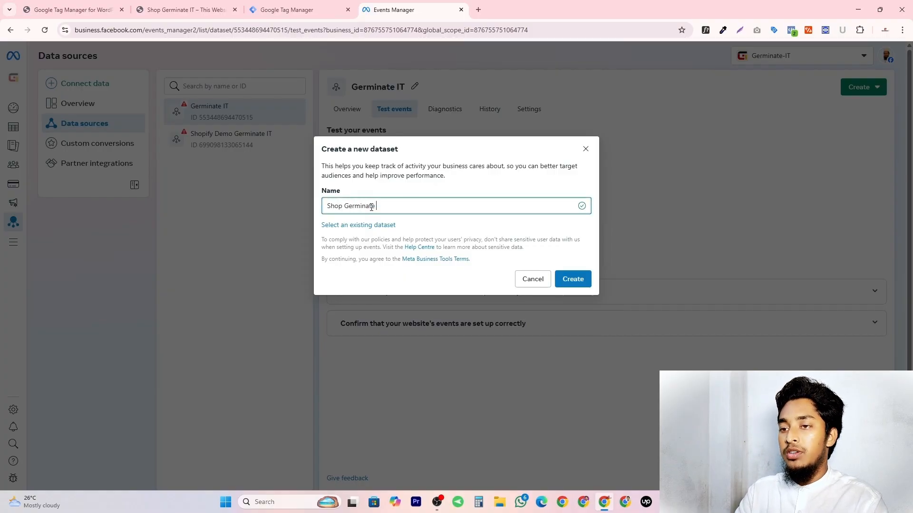
type(" IT")
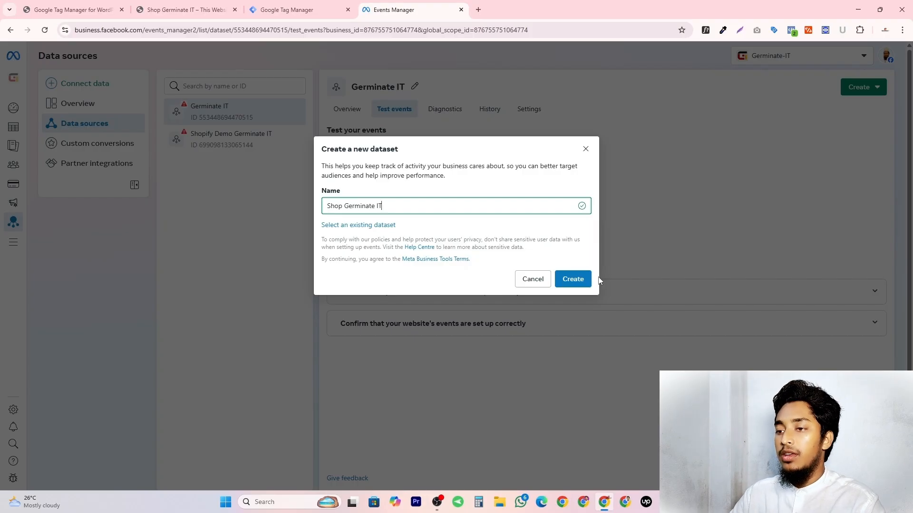
left_click(577, 280)
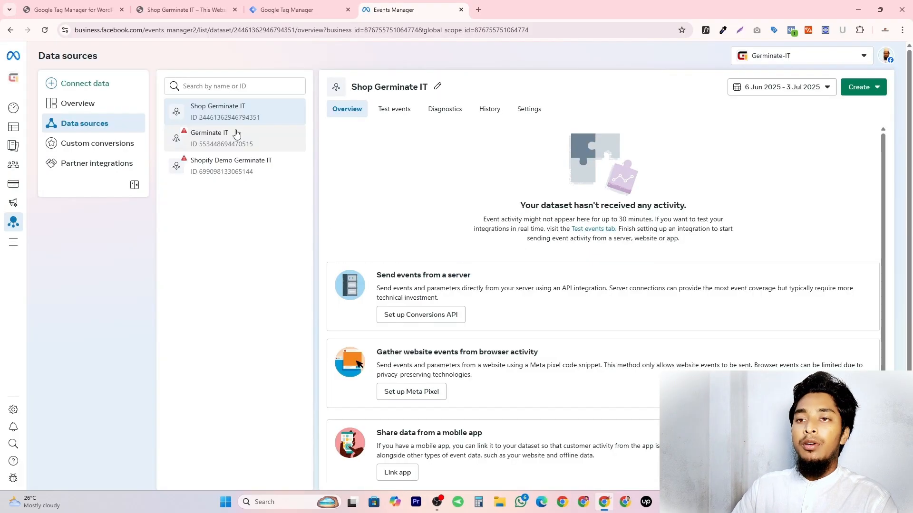
Set up the Meta Pixel for the new dataset with manual code installation, and copy the pixel base code
scroll(423, 299, "down", 2)
left_click(423, 299)
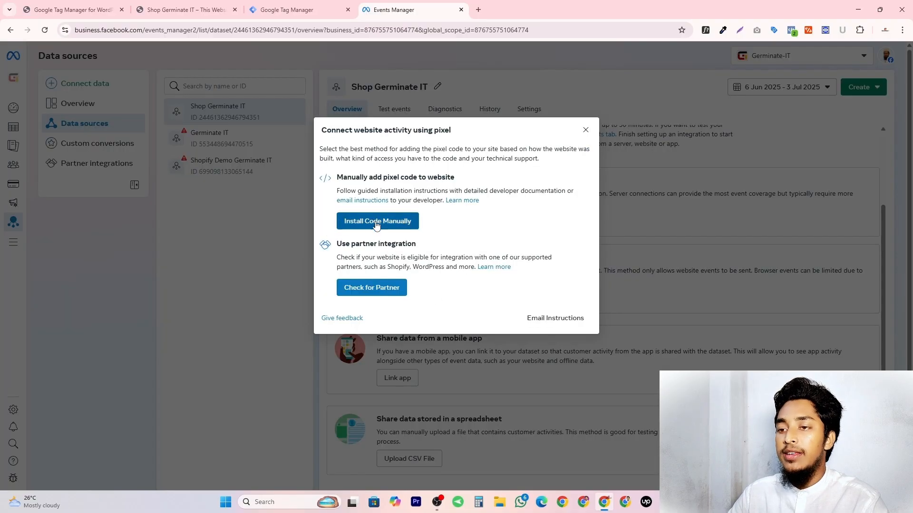
left_click(393, 226)
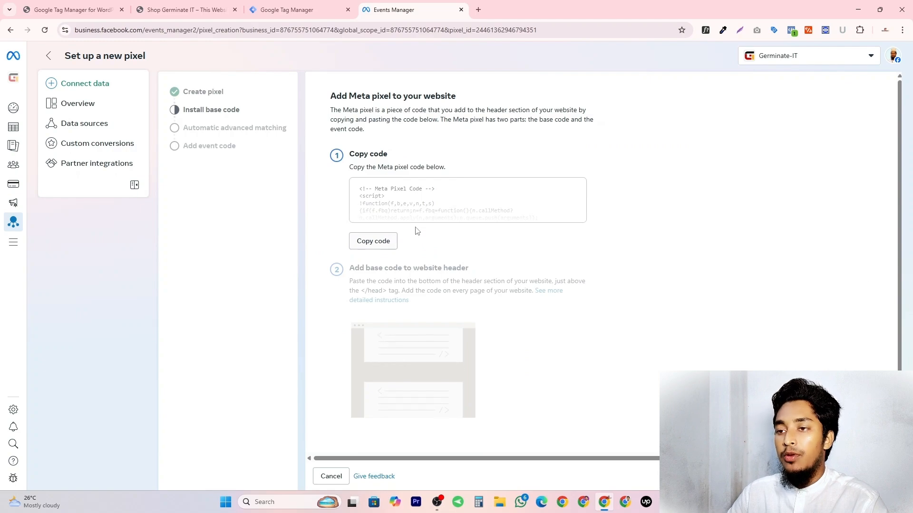
left_click(376, 241)
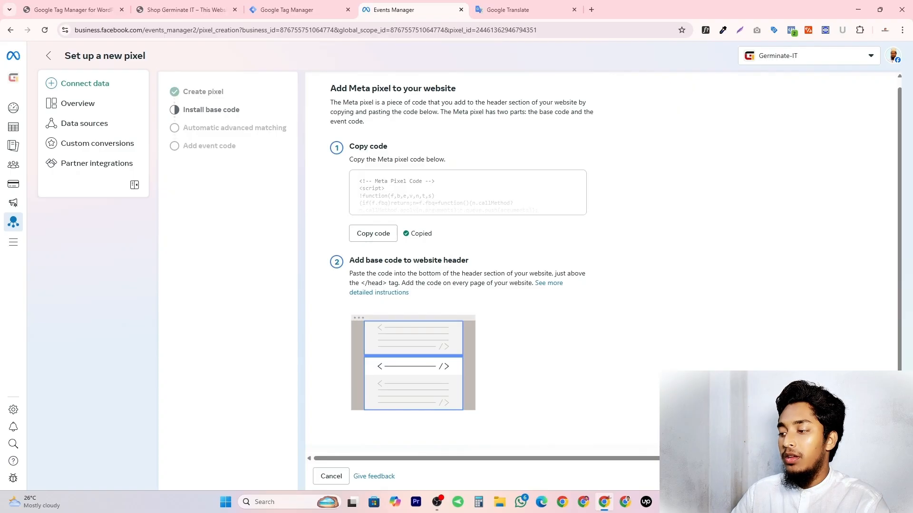
Turn on automatic advanced matching with all customer information fields for the pixel, and continue to the Add events stage
left_click(874, 476)
left_click(341, 160)
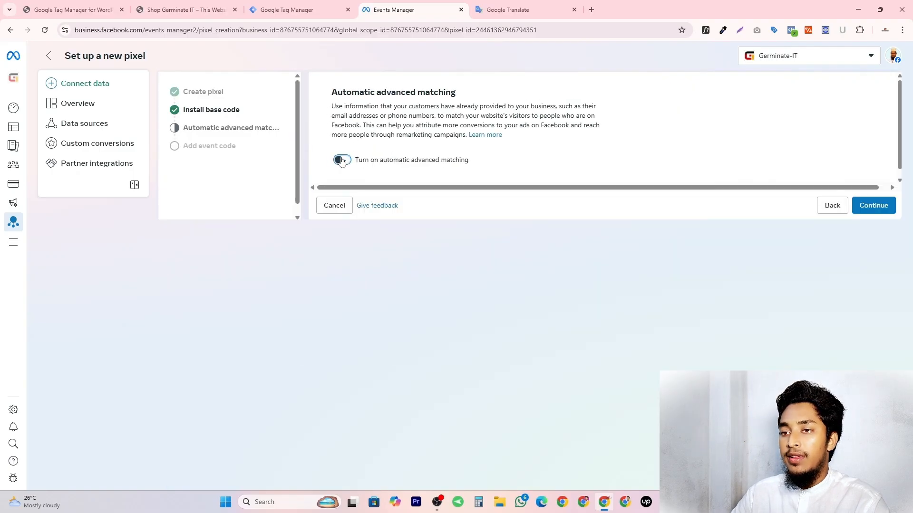
left_click(341, 161)
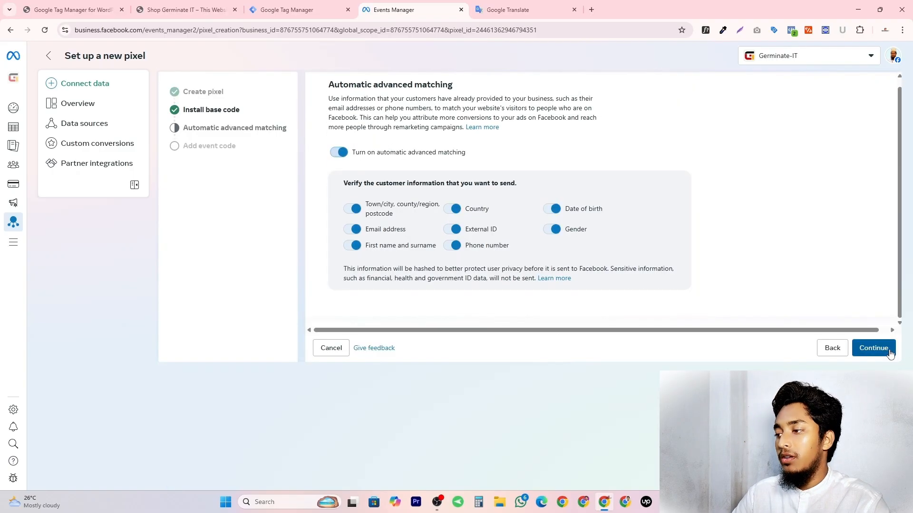
left_click(873, 348)
scroll(377, 238, "down", 1)
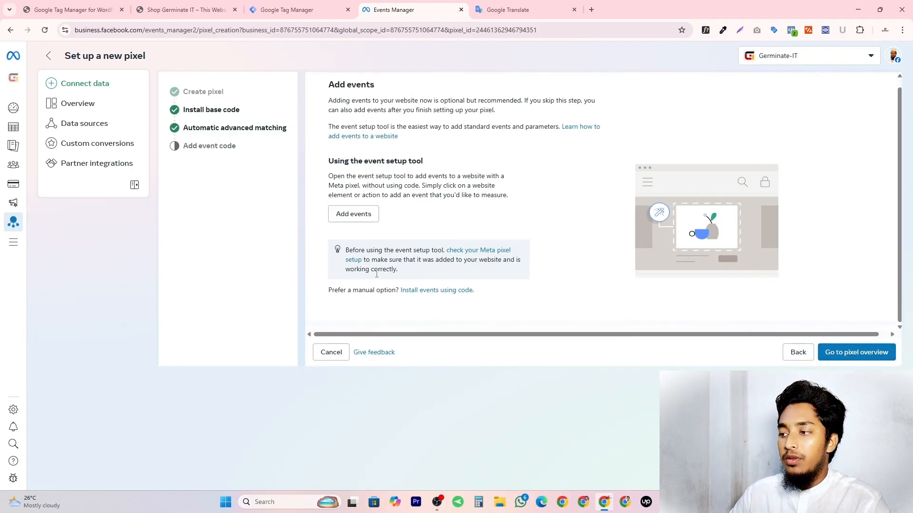
Finish the pixel setup and copy the dataset ID from the Shop Germinate IT dataset's settings
left_click(855, 361)
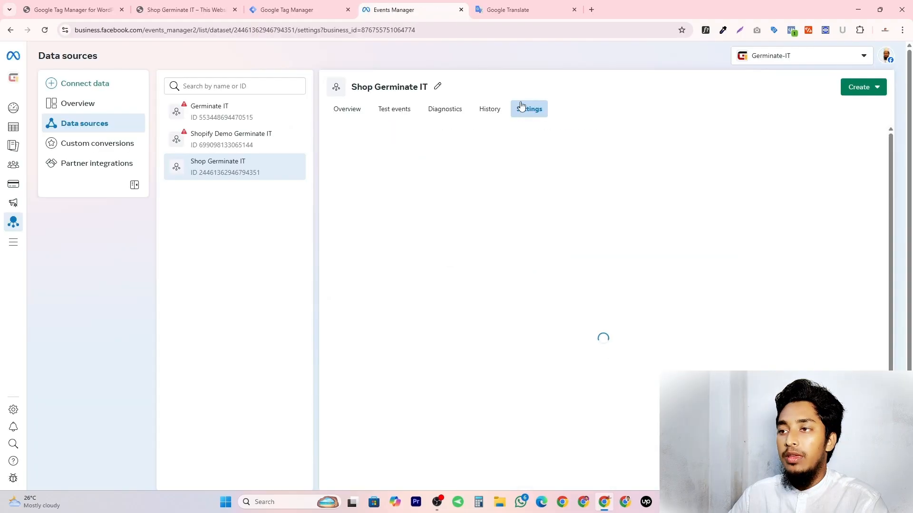
left_click(360, 224)
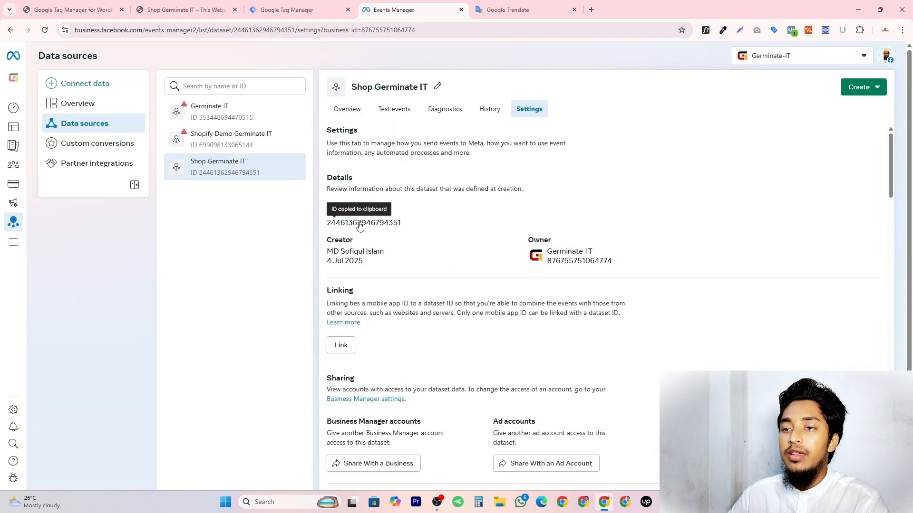
In Google Tag Manager, find the Event Id variable template in the community gallery and add it to the workspace
key("ctrl+shift+Tab")
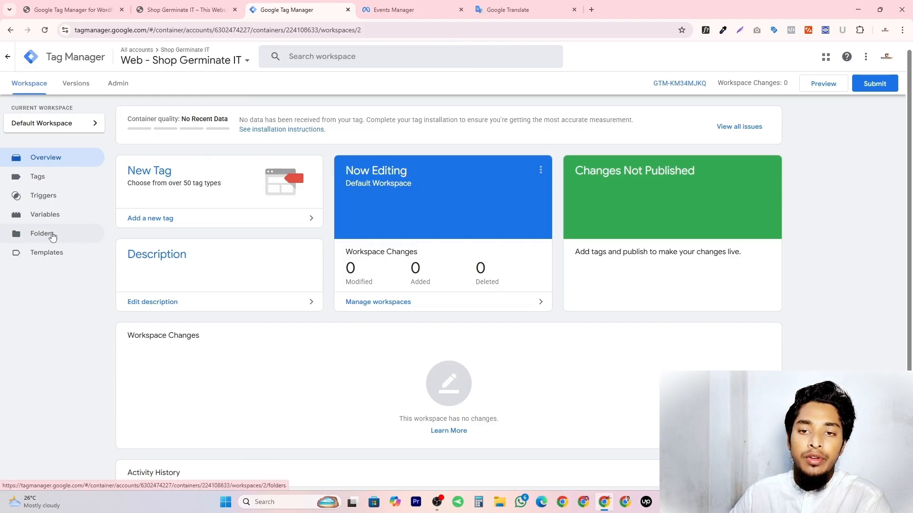
left_click(43, 263)
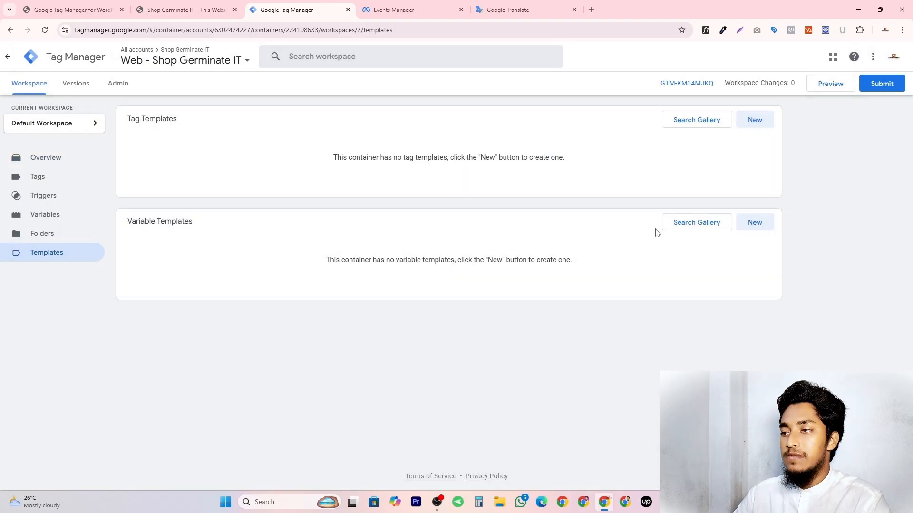
left_click(687, 223)
left_click(891, 59)
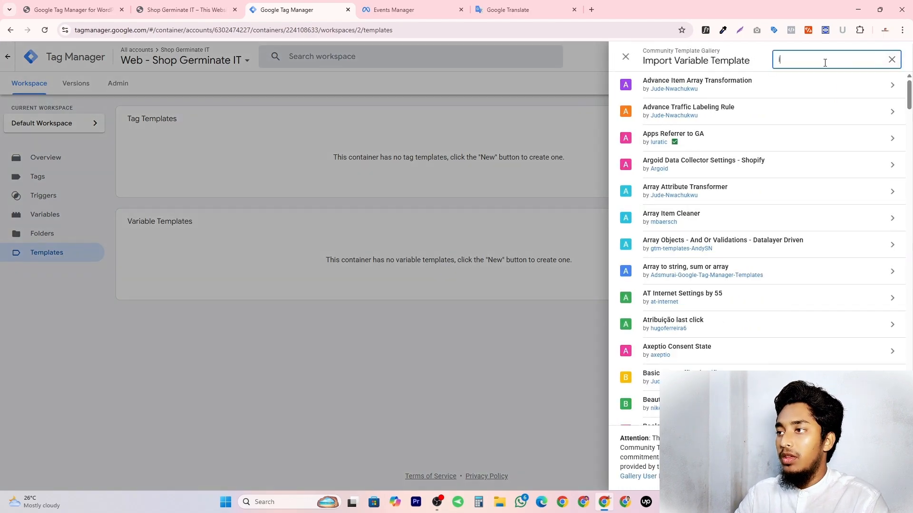
type("event")
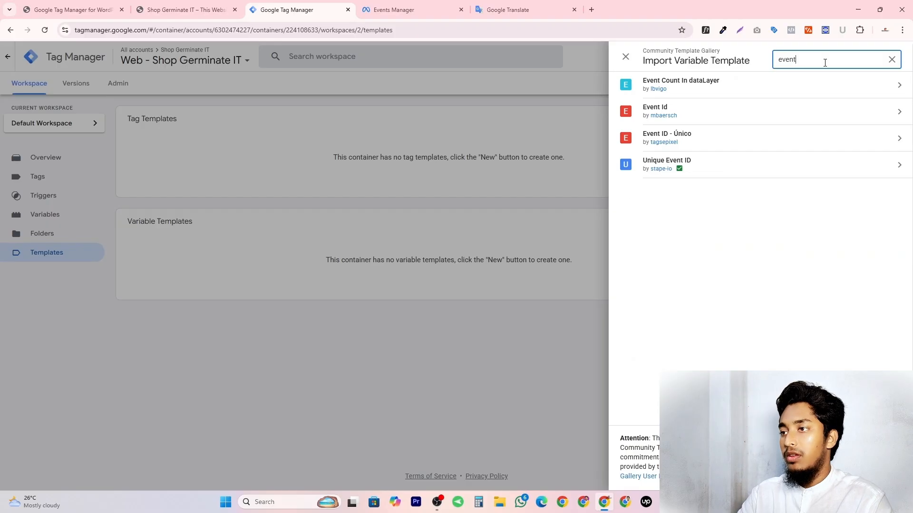
left_click(671, 116)
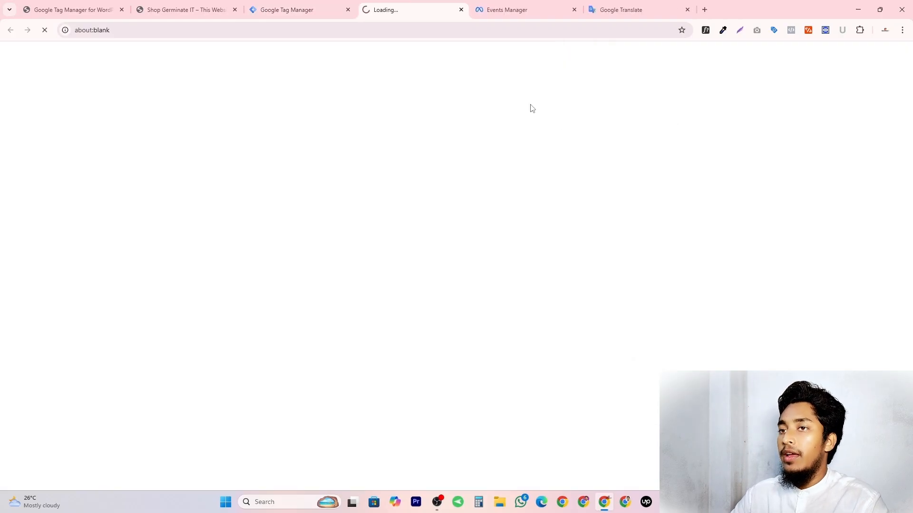
left_click(299, 4)
left_click(766, 119)
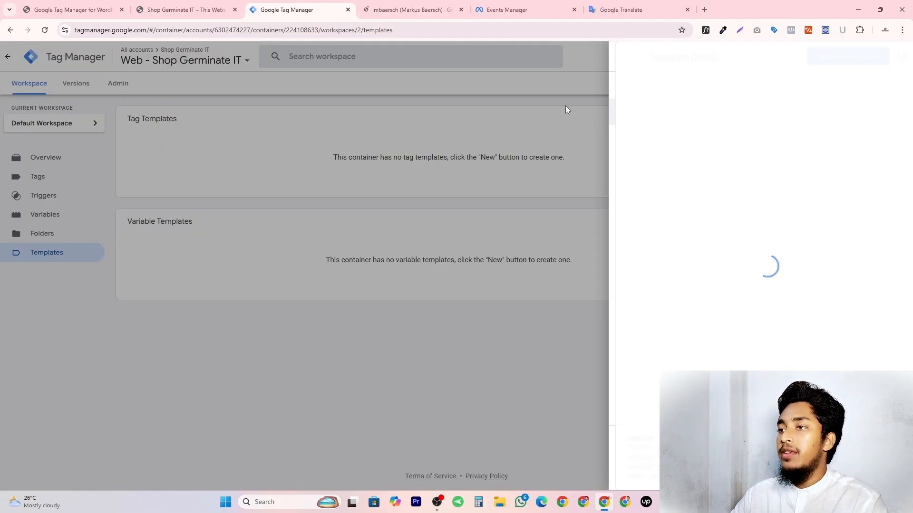
left_click(404, 4)
left_click(461, 9)
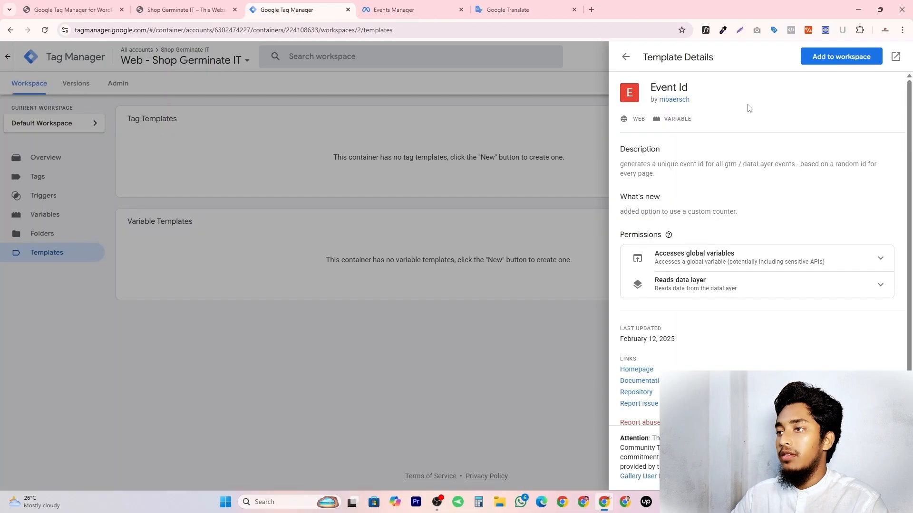
left_click(838, 64)
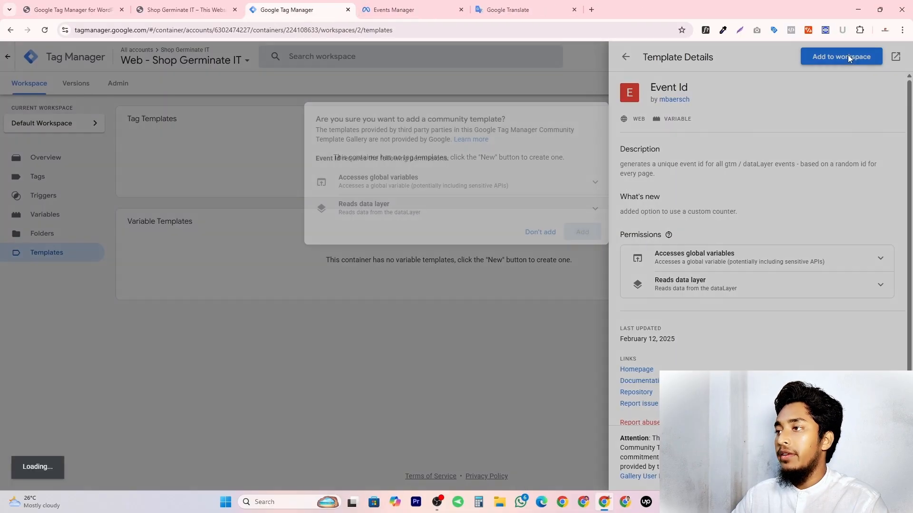
left_click(587, 231)
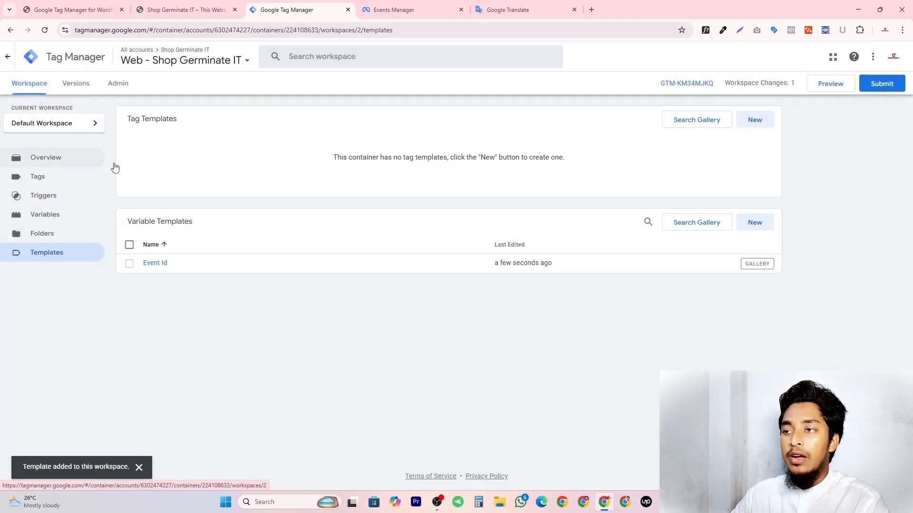
Search the tag template gallery for "facebook" and add the Facebook Pixel template by facebookarchive to the workspace
left_click(710, 119)
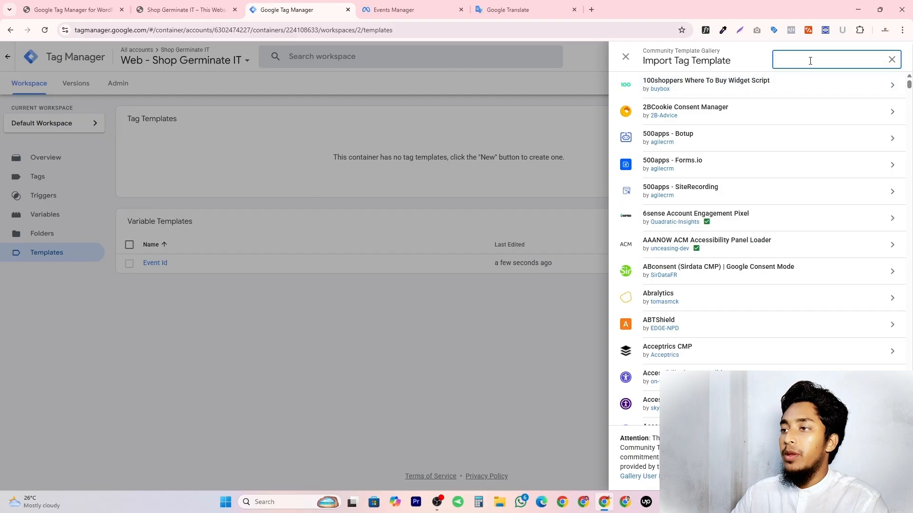
type("acebook")
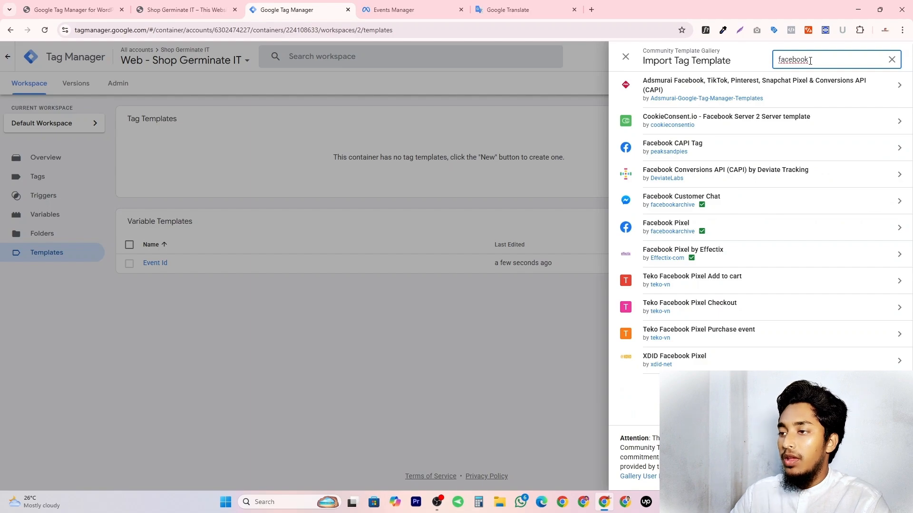
mouse_move(713, 233)
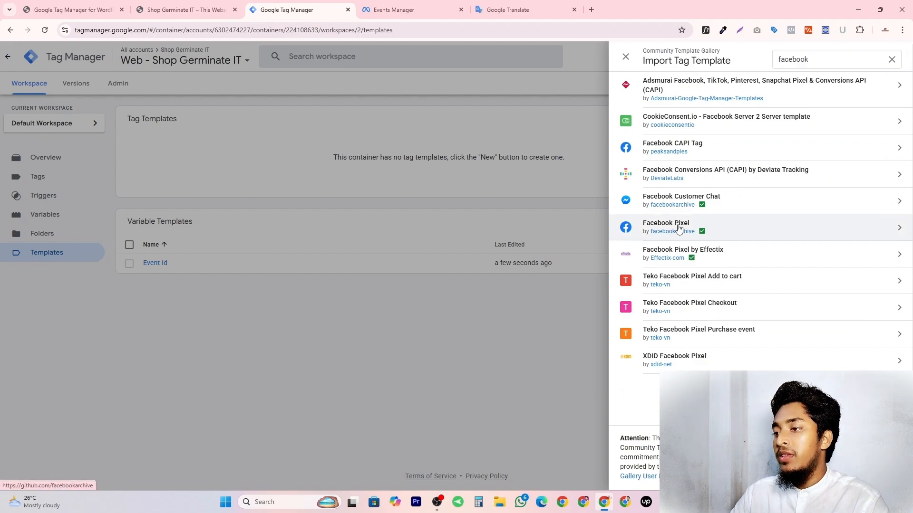
left_click(750, 229)
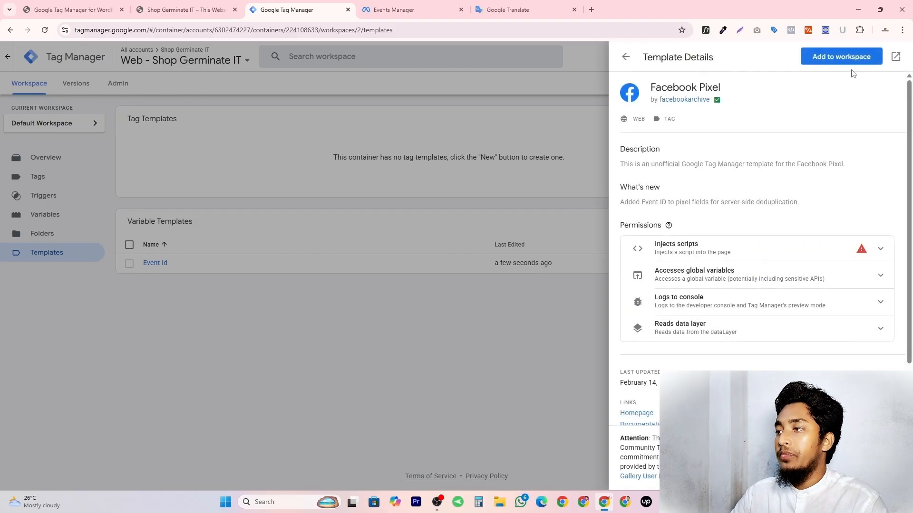
left_click(826, 62)
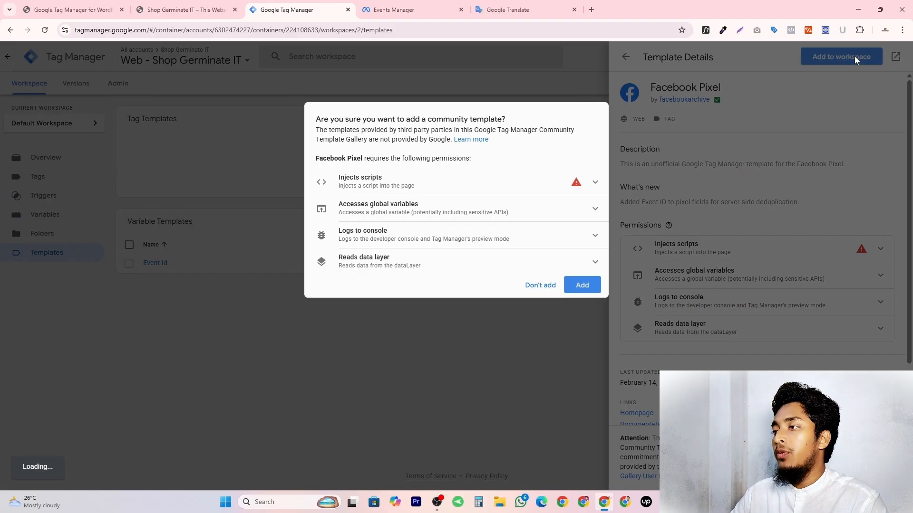
left_click(586, 285)
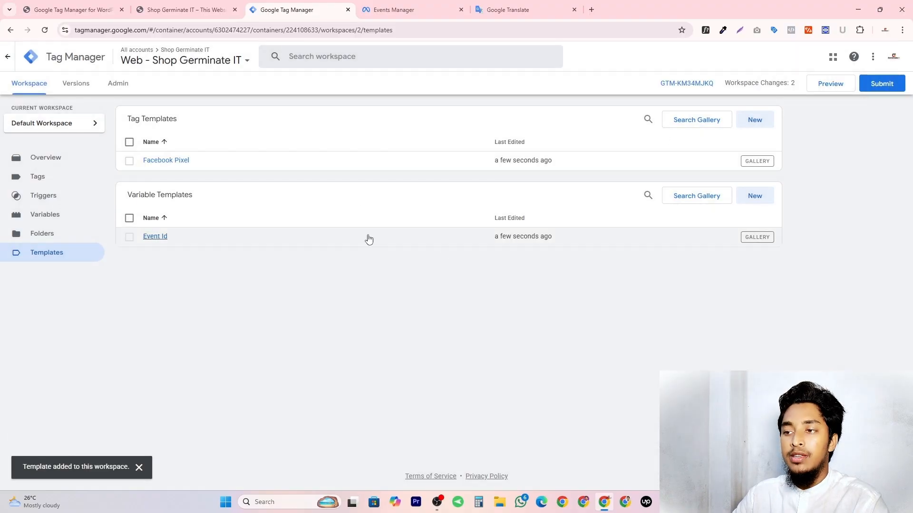
Enable the built-in Utilities variables Environment Name, Container ID, Container Version, Random Number and HTML ID
left_click(62, 219)
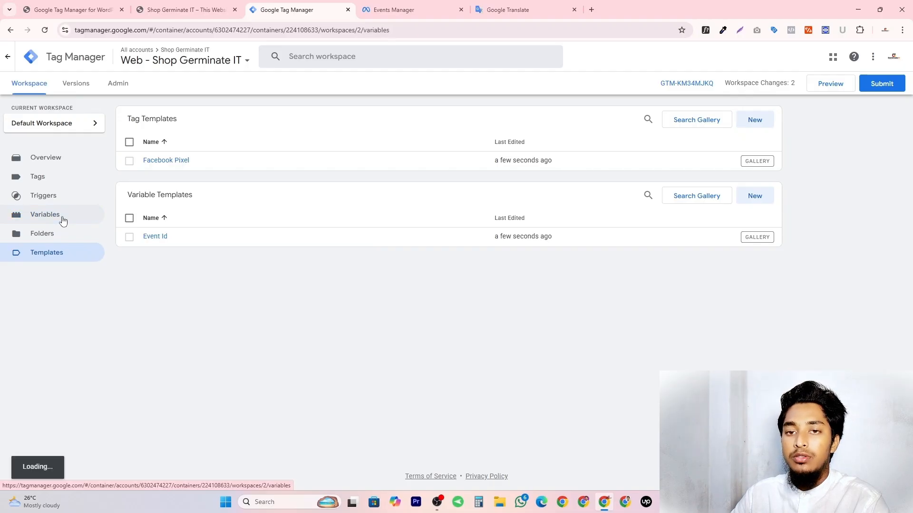
left_click(744, 122)
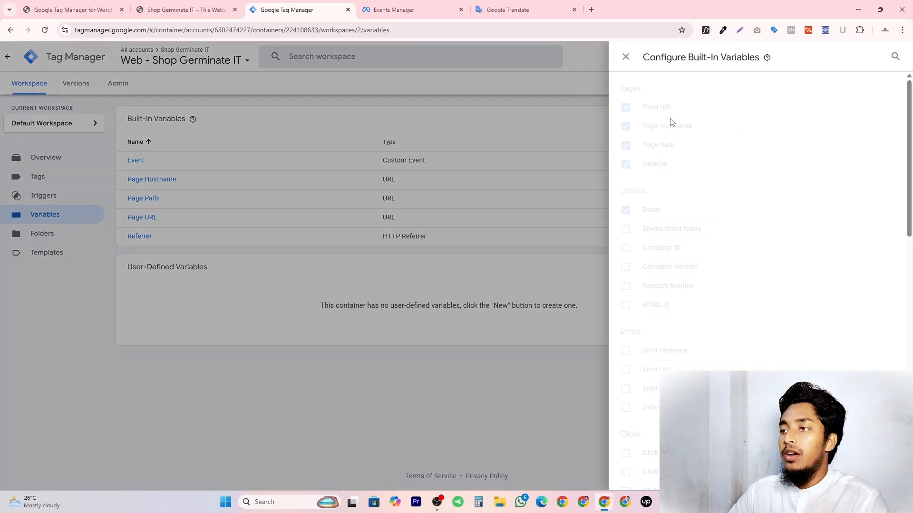
scroll(704, 200, "down", 3)
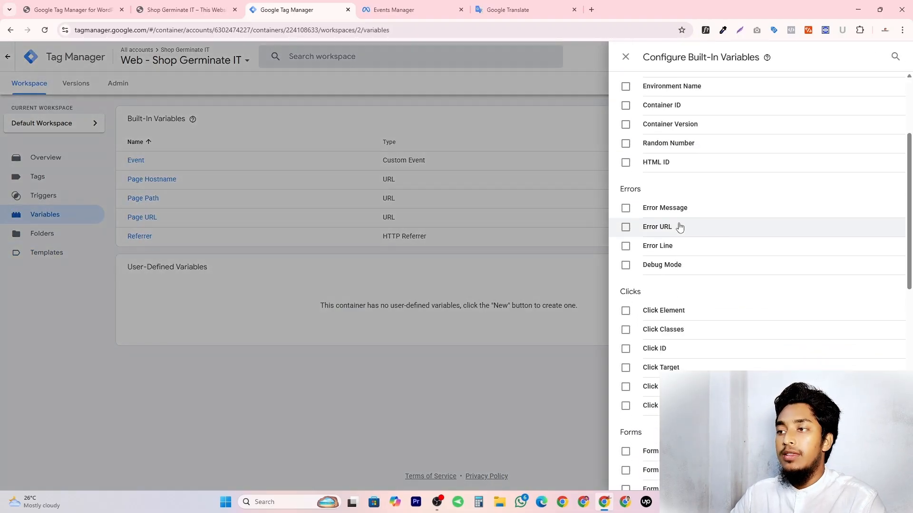
scroll(647, 200, "up", 2)
left_click(625, 183)
left_click(626, 201)
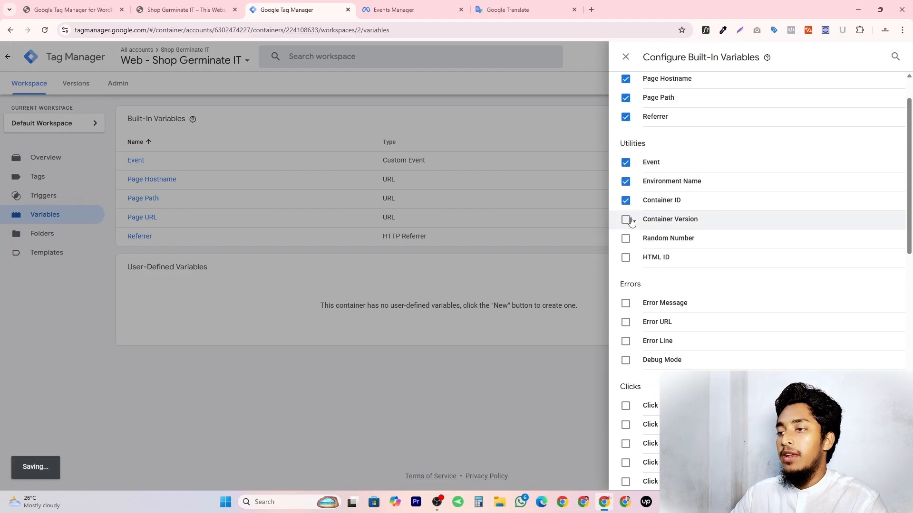
left_click(625, 219)
left_click(625, 238)
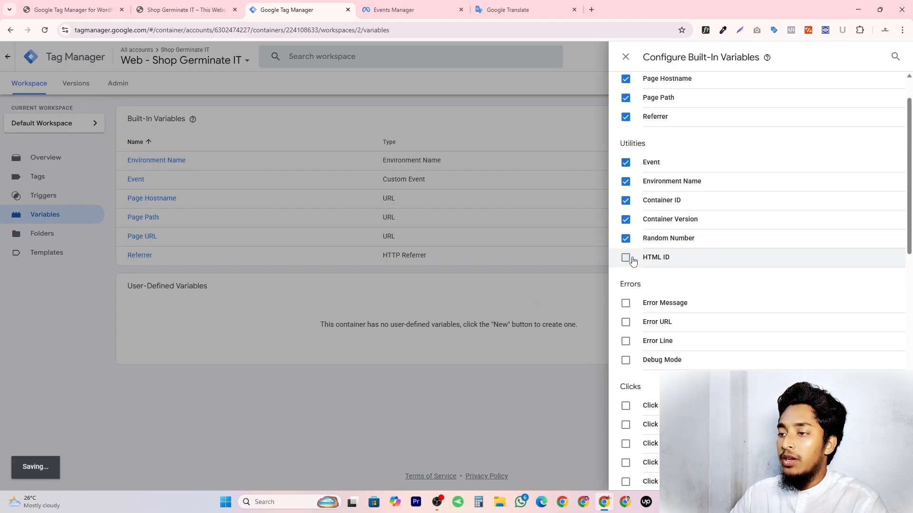
left_click(625, 257)
Enable the built-in Errors variables Error Message, Error URL, Error Line and Debug Mode
scroll(627, 260, "down", 2)
left_click(625, 208)
left_click(625, 227)
left_click(625, 246)
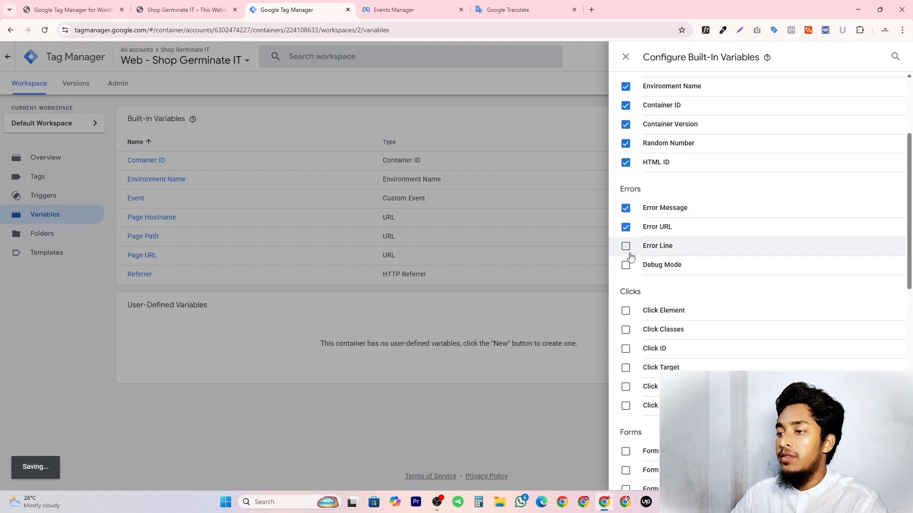
left_click(625, 265)
Enable the built-in Clicks variables: Click Element, Click Classes, Click ID, Click Target, Click URL and Click Text
scroll(681, 275, "down", 4)
left_click(625, 120)
left_click(625, 139)
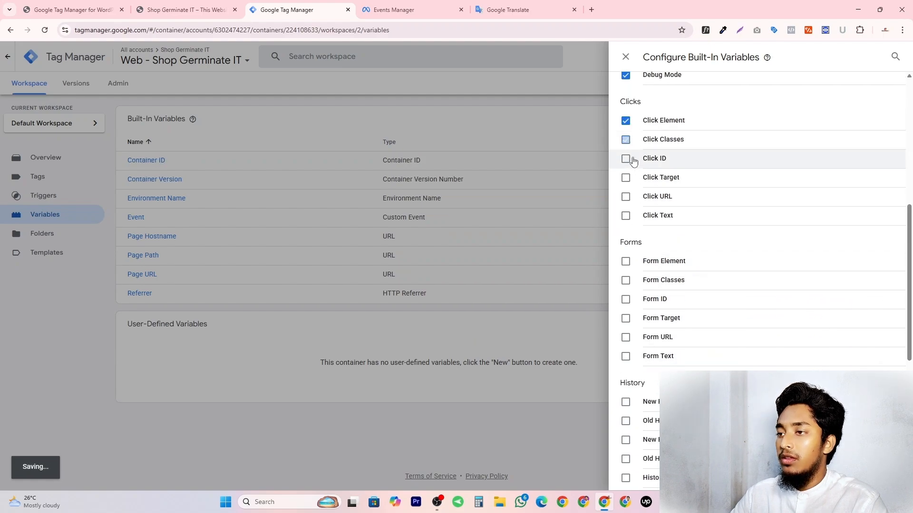
left_click(625, 158)
left_click(626, 177)
left_click(625, 196)
left_click(626, 215)
Enable the built-in Forms variables: Form Element, Form Classes, Form ID, Form Target, Form URL and Form Text
scroll(627, 216, "down", 2)
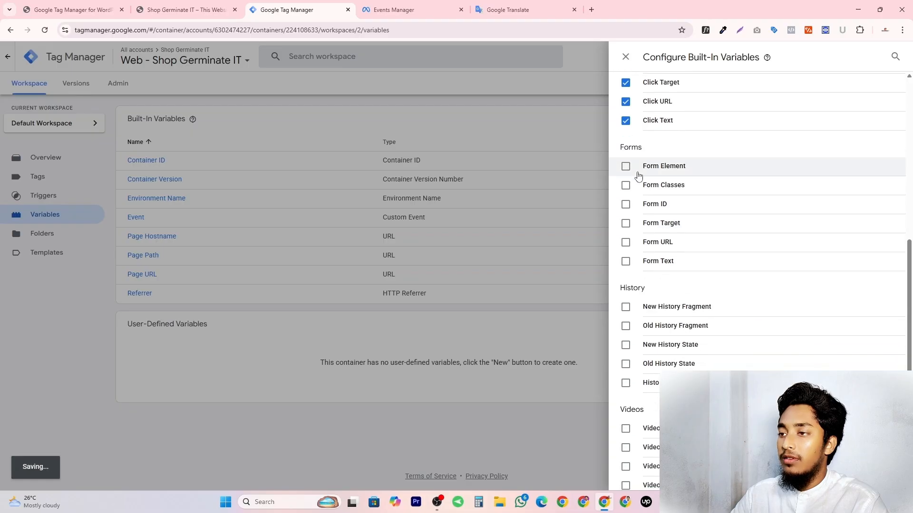
left_click(625, 166)
left_click(625, 185)
left_click(626, 204)
left_click(625, 223)
left_click(625, 242)
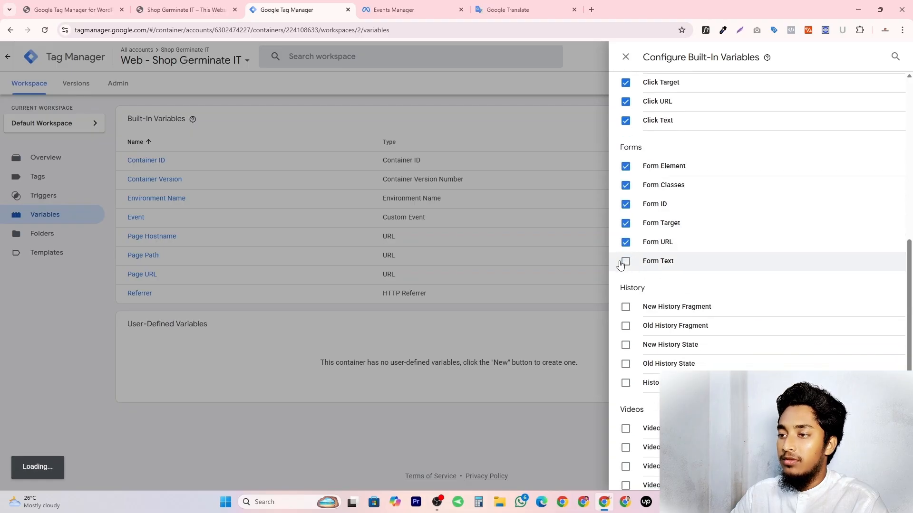
left_click(625, 261)
Enable the built-in History variables: New and Old History Fragment, New and Old History State, and History Source
scroll(628, 266, "down", 1)
left_click(626, 259)
left_click(625, 278)
left_click(625, 297)
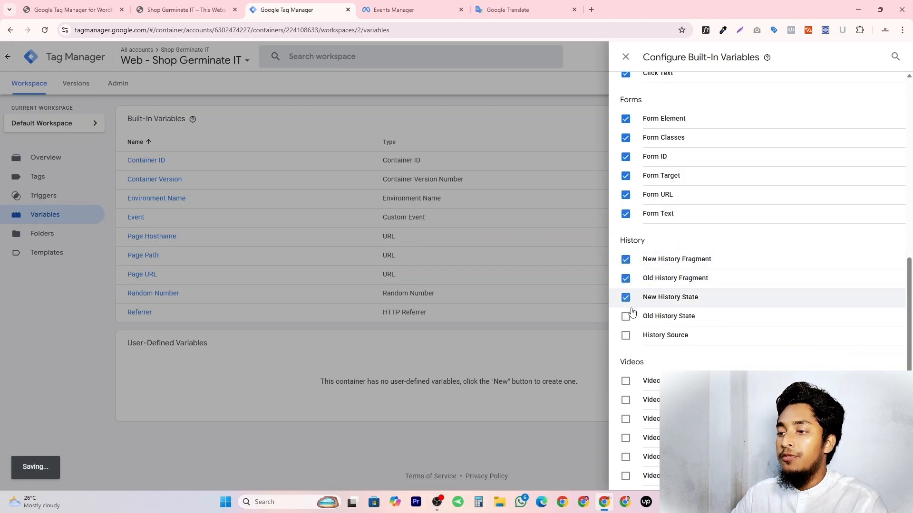
left_click(625, 316)
left_click(625, 335)
Enable all built-in Videos variables: Video Provider, Status, URL, Title, Duration, Current Time, Percent and Visible
scroll(651, 317, "down", 2)
scroll(651, 317, "down", 2)
left_click(626, 199)
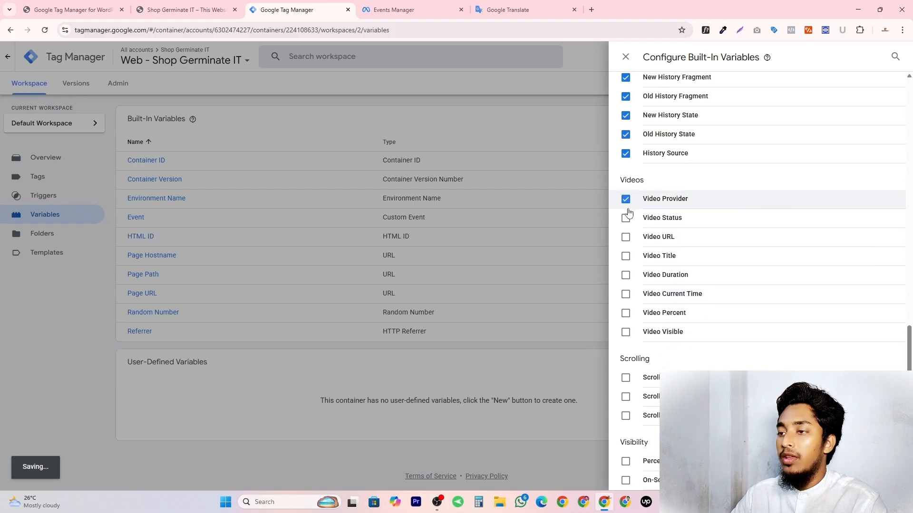
left_click(625, 218)
left_click(625, 237)
left_click(625, 256)
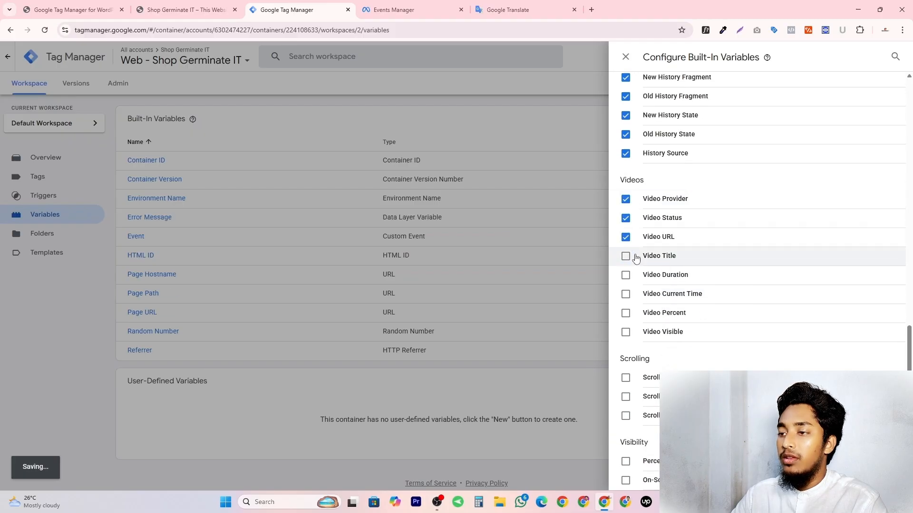
left_click(625, 275)
left_click(625, 294)
left_click(625, 312)
left_click(625, 331)
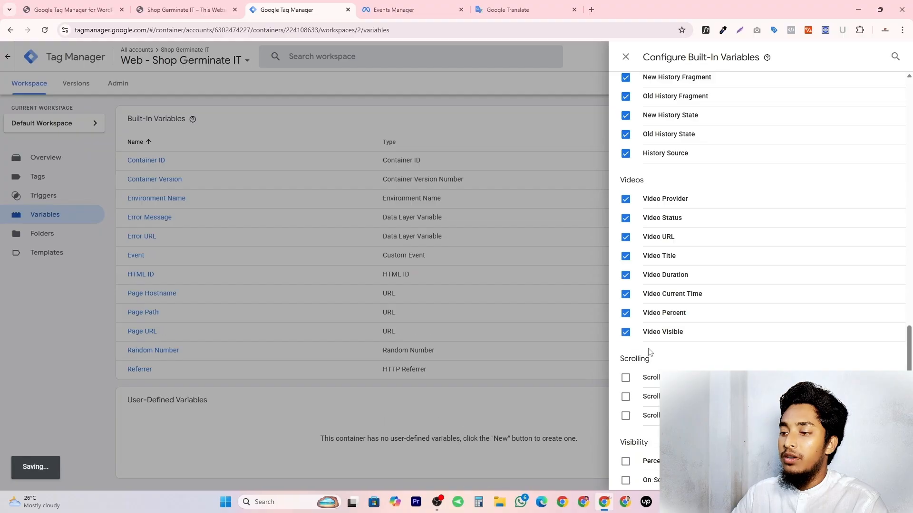
Enable all built-in Scrolling and Visibility variables and close the built-in variable configuration
left_click(625, 378)
left_click(625, 397)
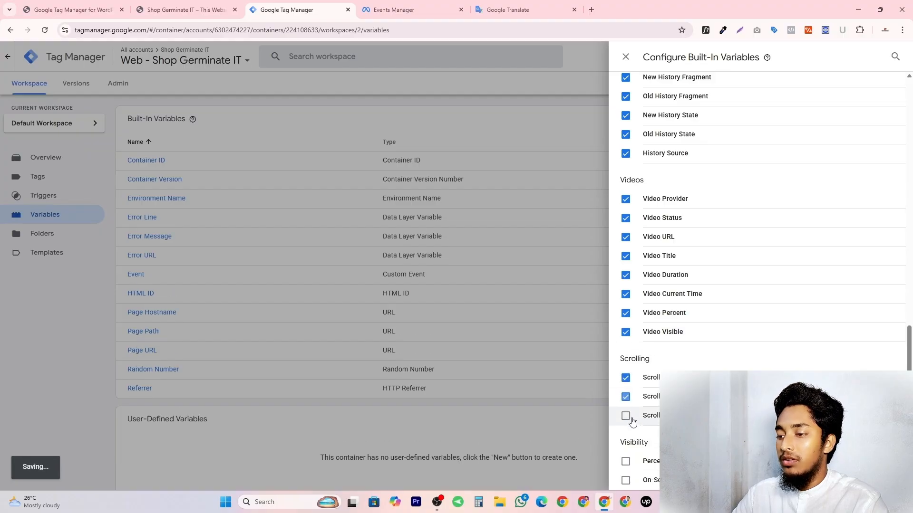
left_click(625, 416)
left_click(626, 462)
left_click(626, 480)
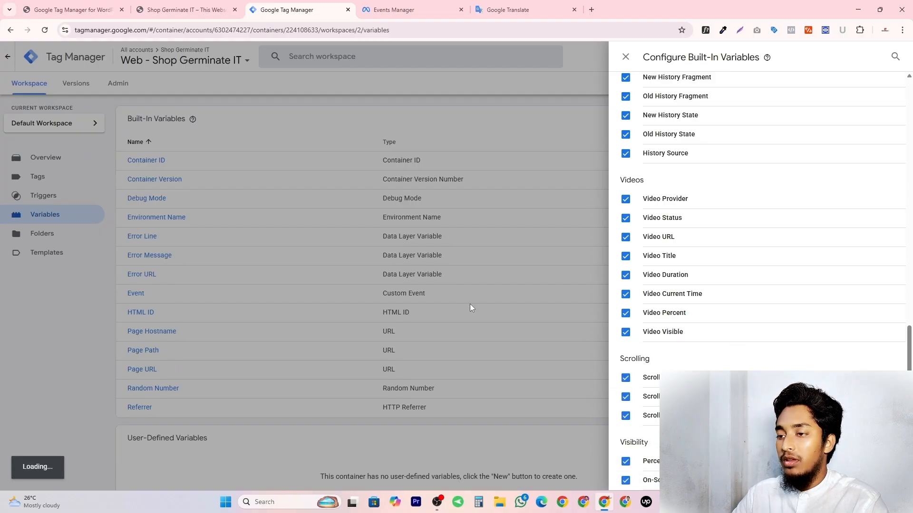
left_click(588, 89)
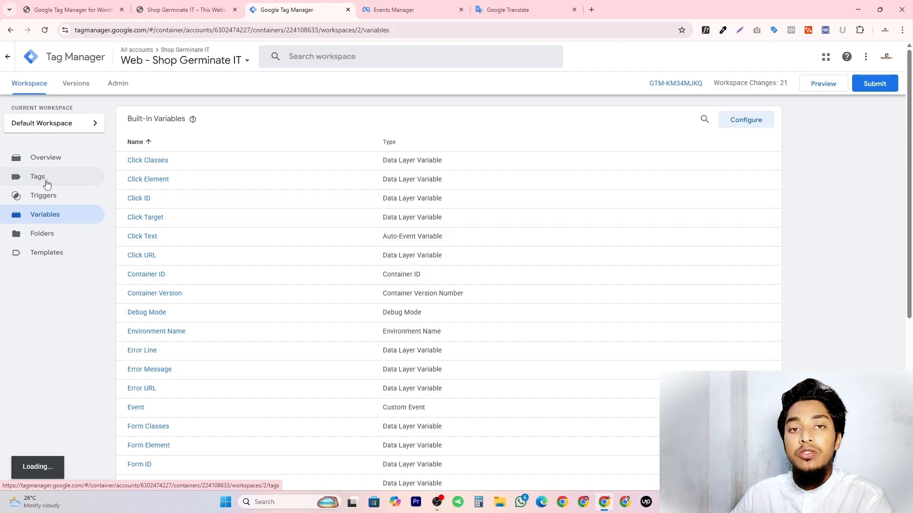
Create a new tag in the container and choose Facebook Pixel as its tag type
left_click(46, 183)
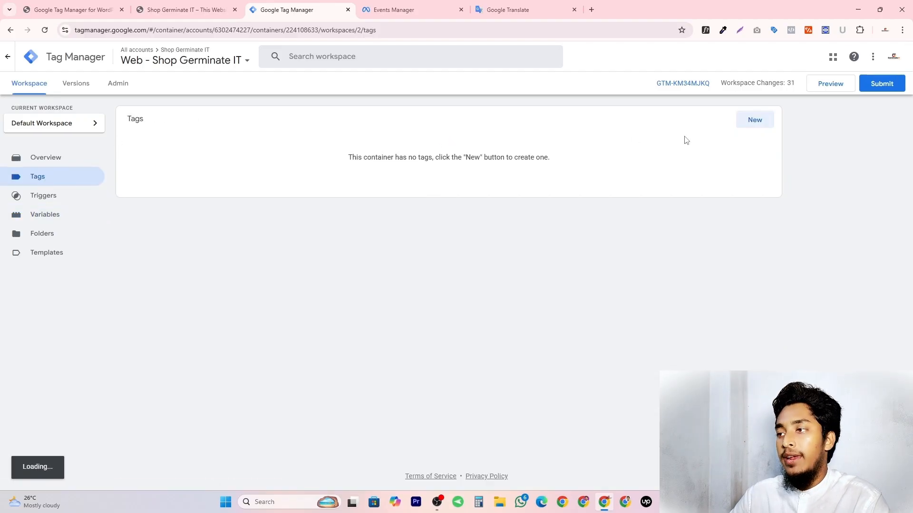
left_click(756, 121)
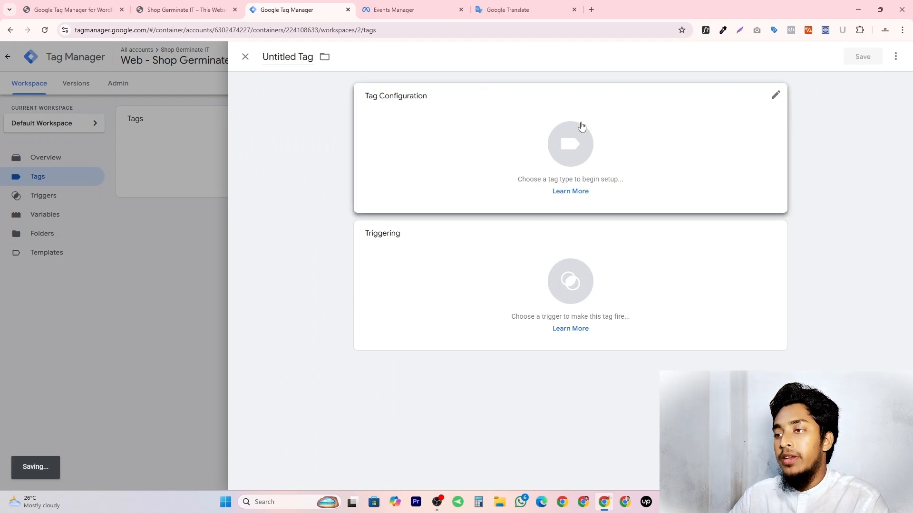
left_click(580, 123)
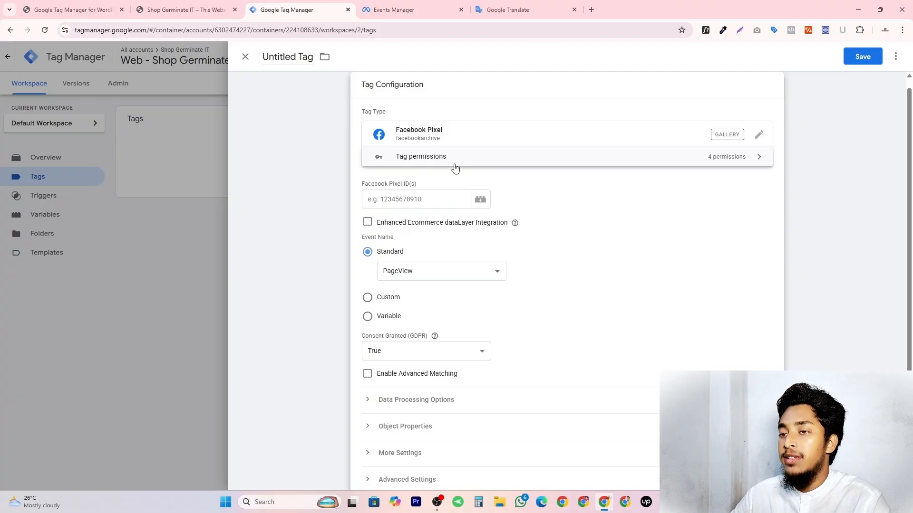
Copy the Shop Germinate IT dataset ID from Meta Events Manager into the tag's Facebook Pixel ID(s) field in Tag Manager
key("ctrl+Tab")
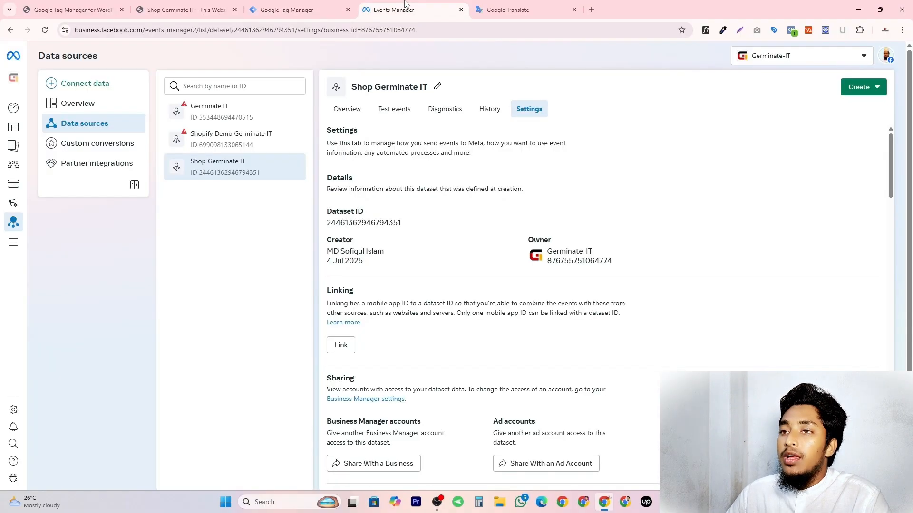
left_click(372, 224)
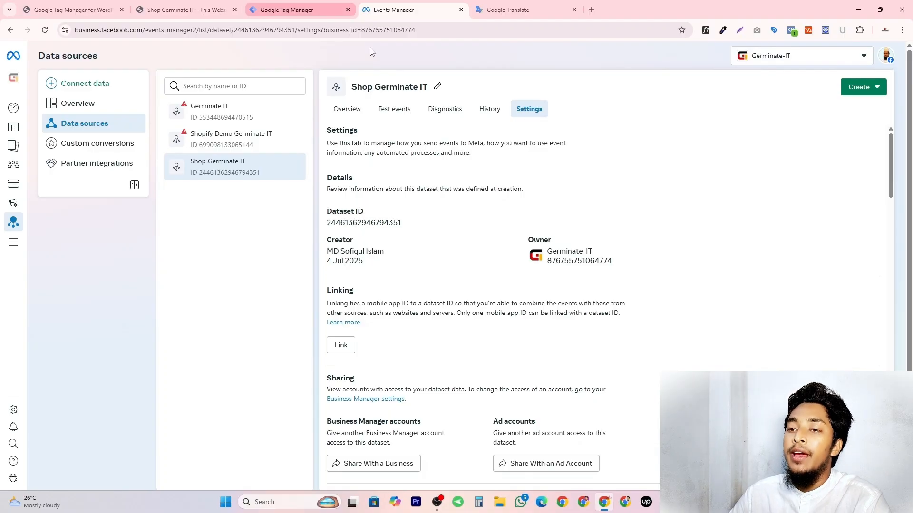
left_click(318, 5)
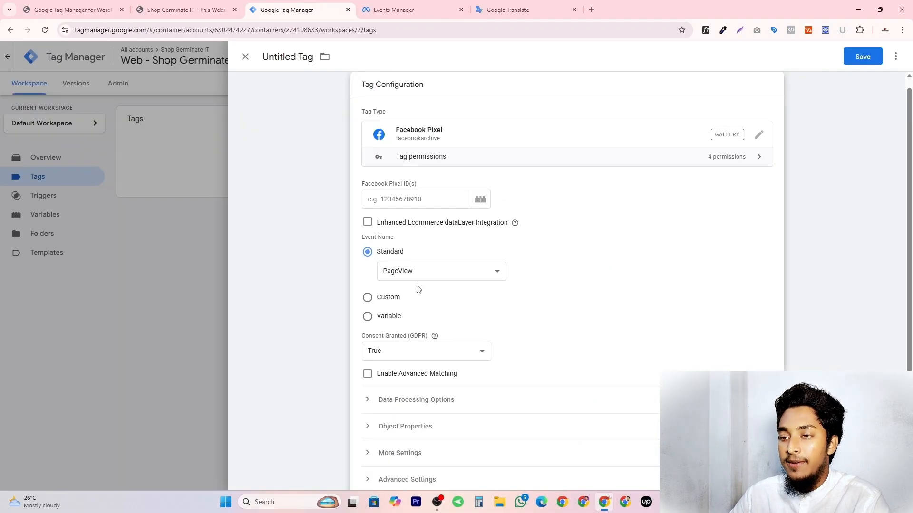
left_click(370, 198)
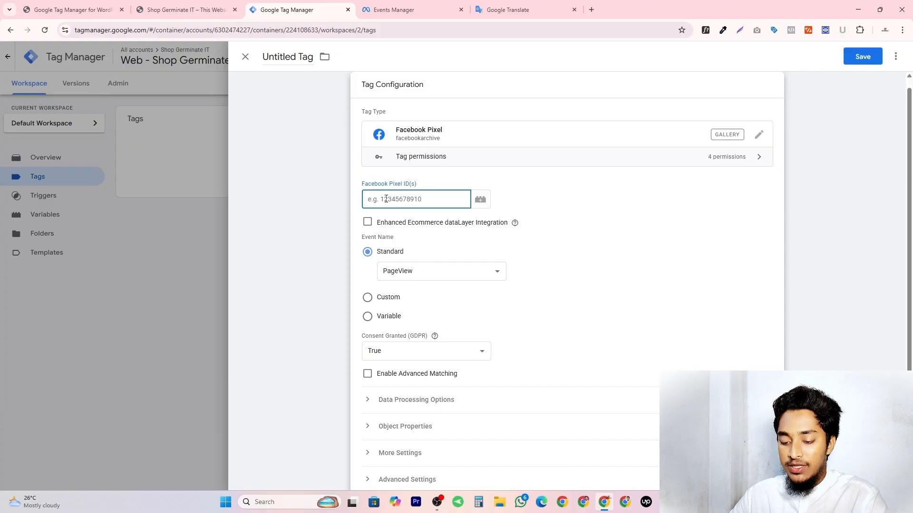
key("ctrl+v")
left_click(604, 212)
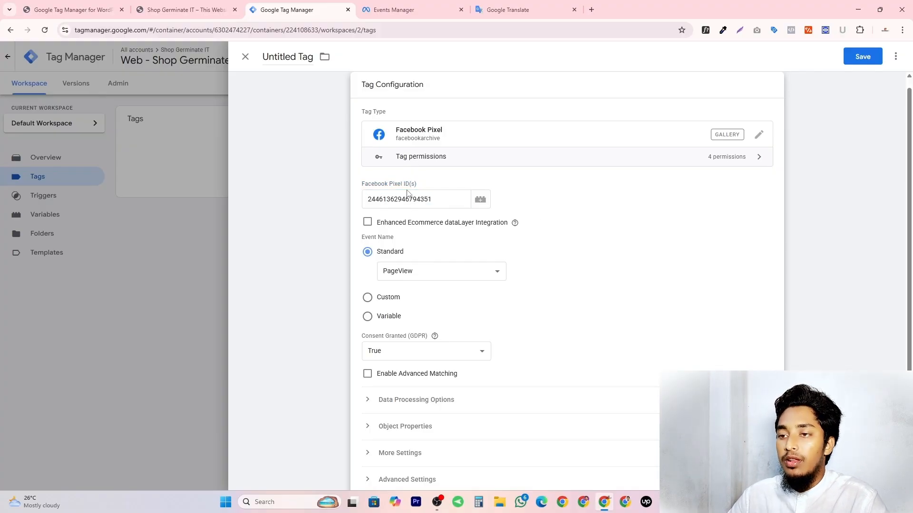
Keep PageView as the tag's standard event and expand More Settings to reach the Event ID field
scroll(435, 235, "down", 3)
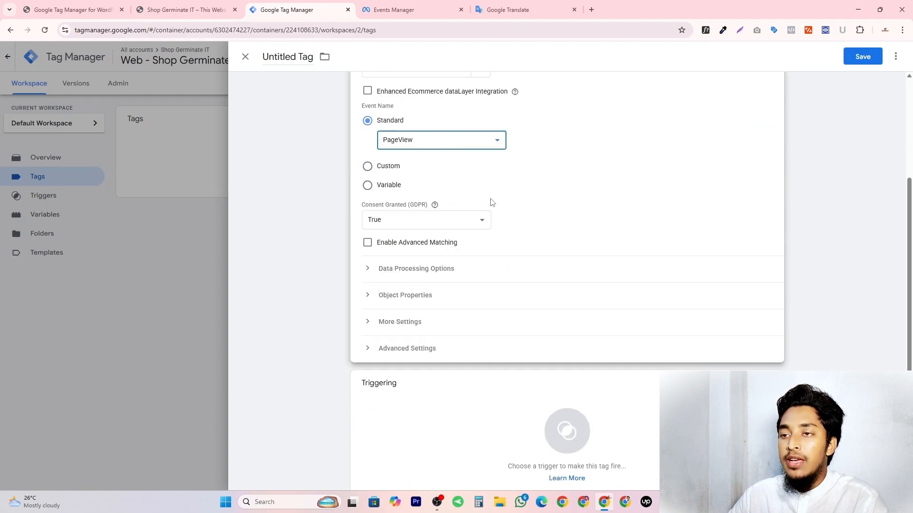
scroll(489, 202, "up", 3)
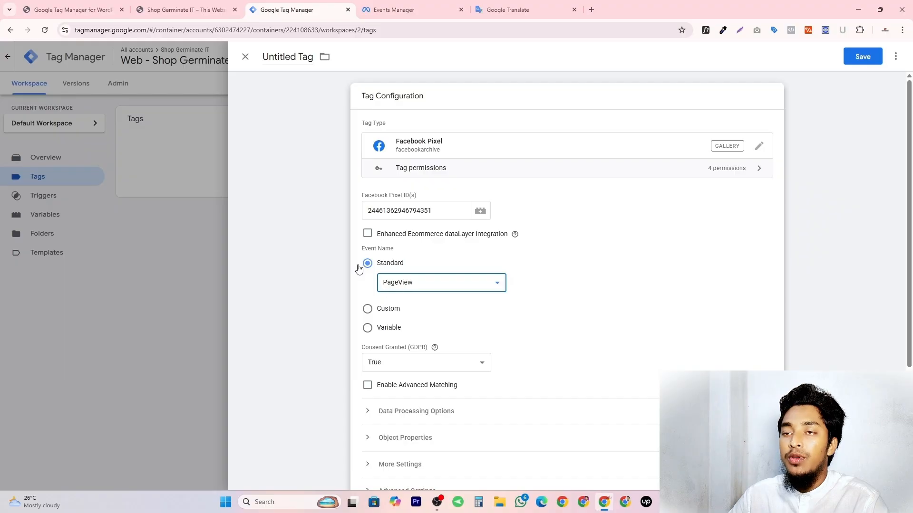
scroll(440, 254, "down", 3)
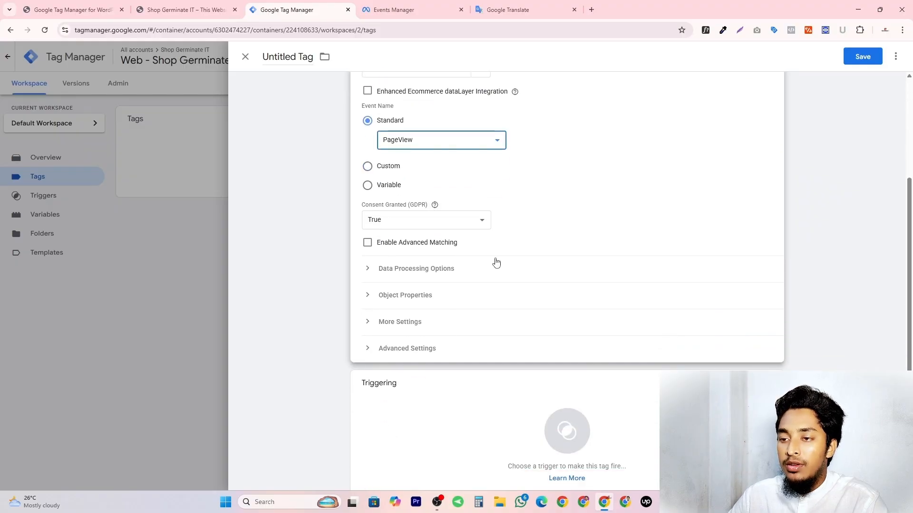
scroll(496, 263, "down", 1)
left_click(367, 297)
scroll(452, 305, "down", 1)
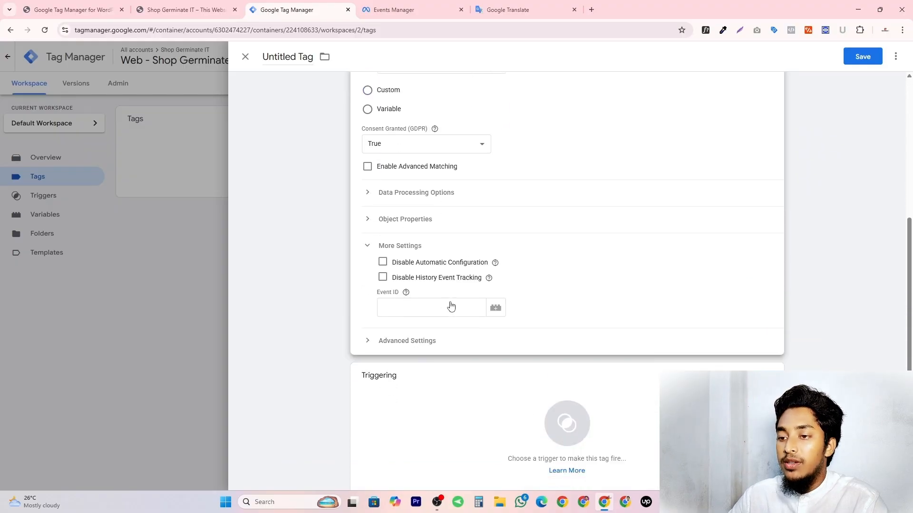
scroll(621, 203, "up", 3)
scroll(533, 247, "down", 1)
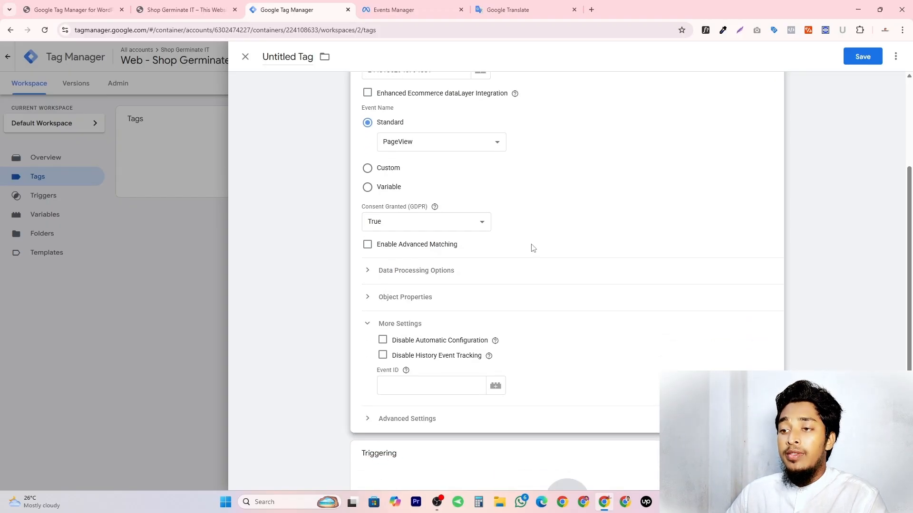
scroll(460, 342, "down", 1)
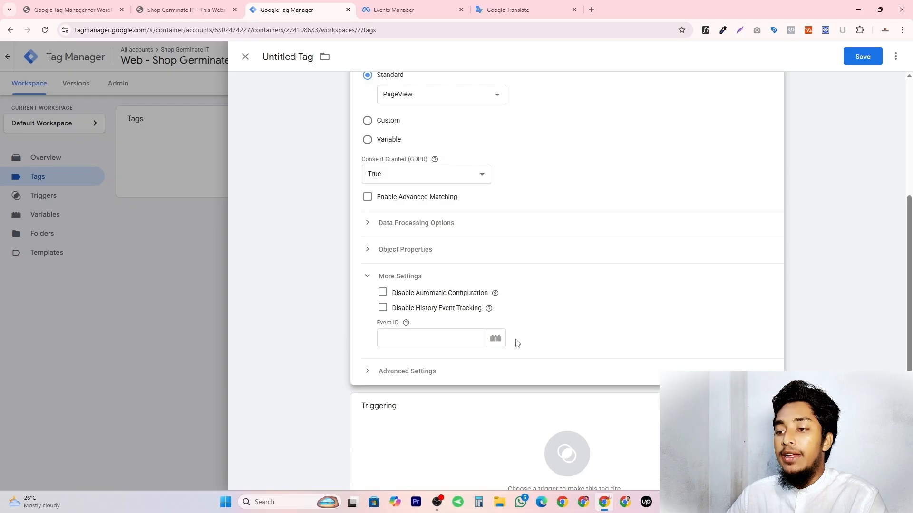
Create and save an Event Id template variable named Event Id for the tag's Event ID field
left_click(495, 338)
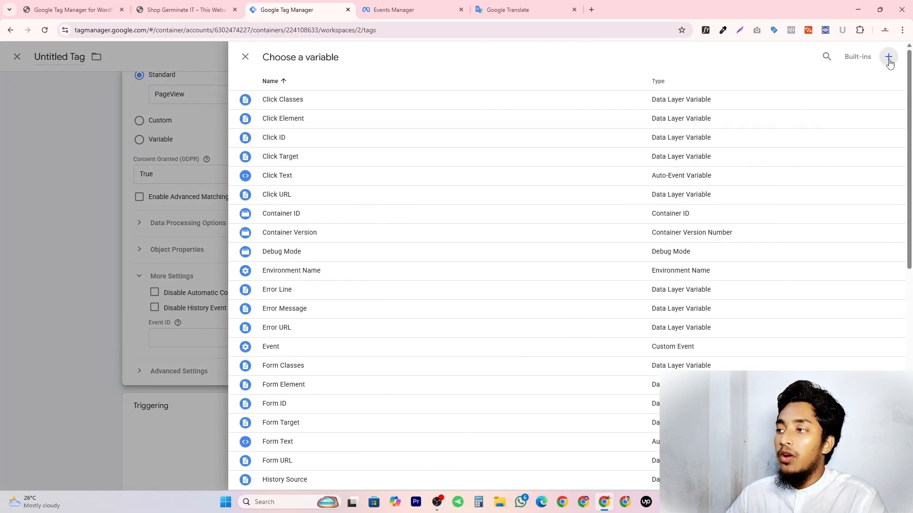
left_click(889, 58)
left_click(610, 156)
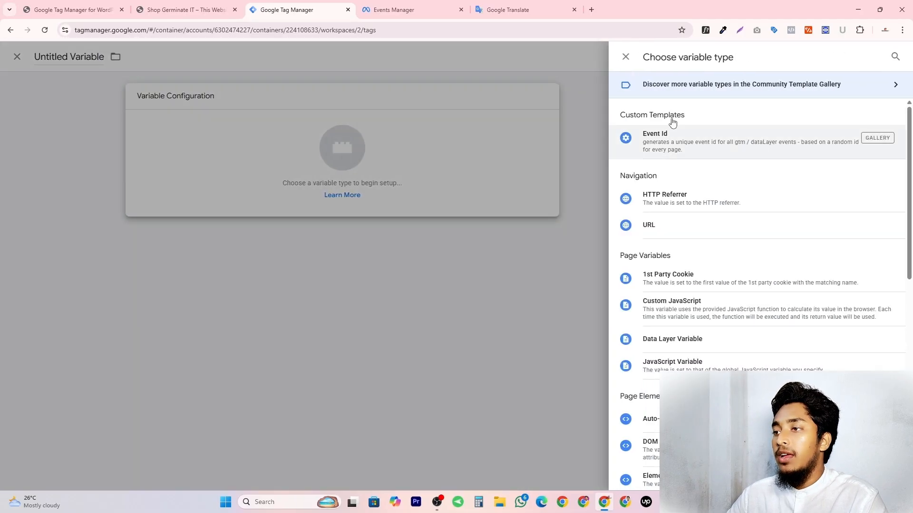
left_click(706, 155)
left_click(299, 58)
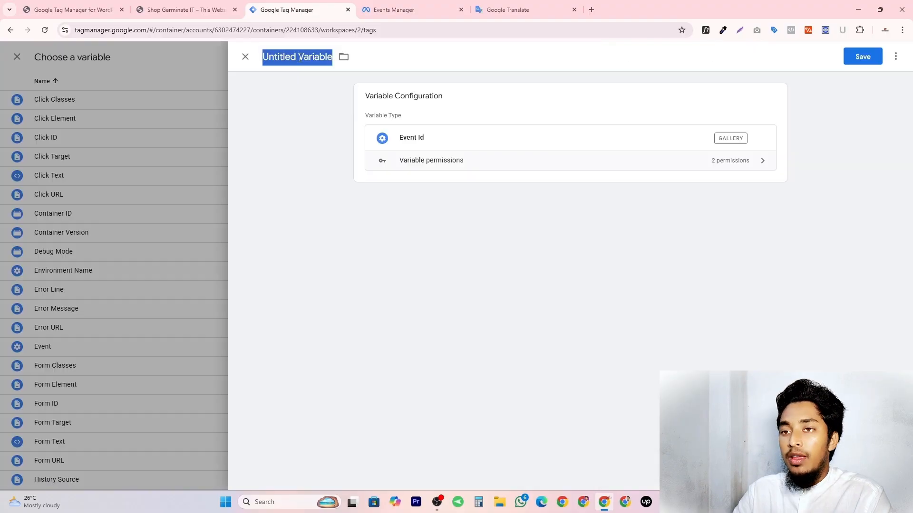
type("Even")
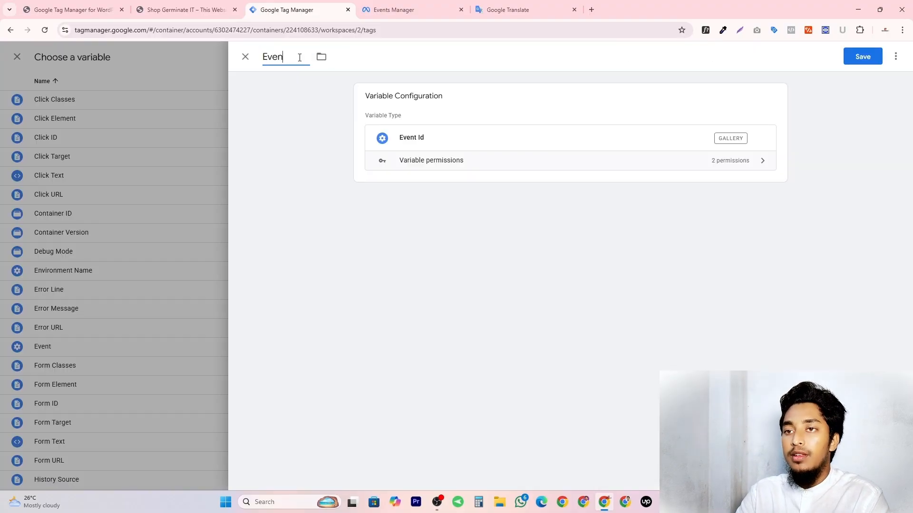
type("t IT")
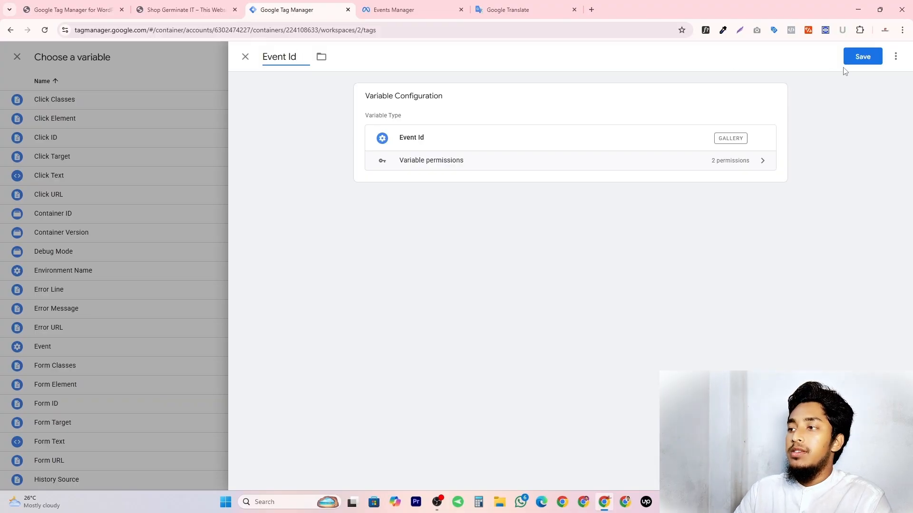
left_click(853, 60)
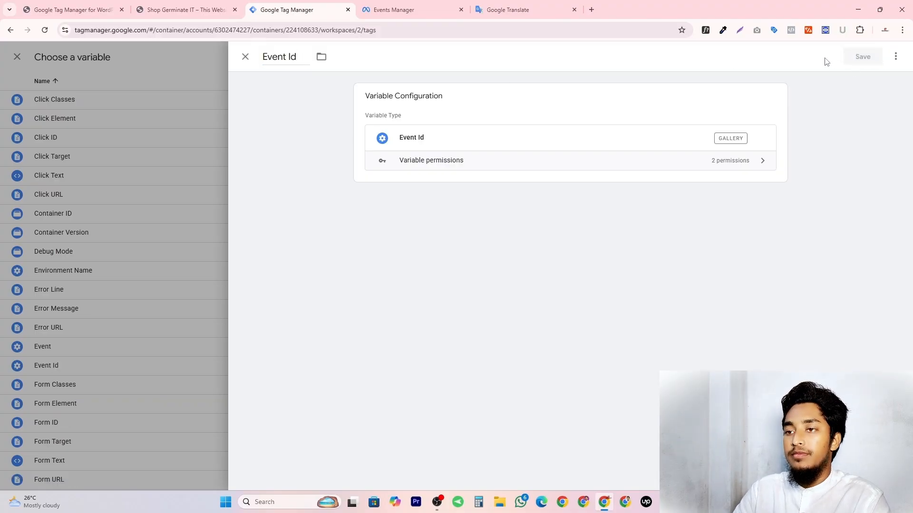
Assign the All Pages trigger to the Facebook Pixel tag
scroll(408, 197, "down", 1)
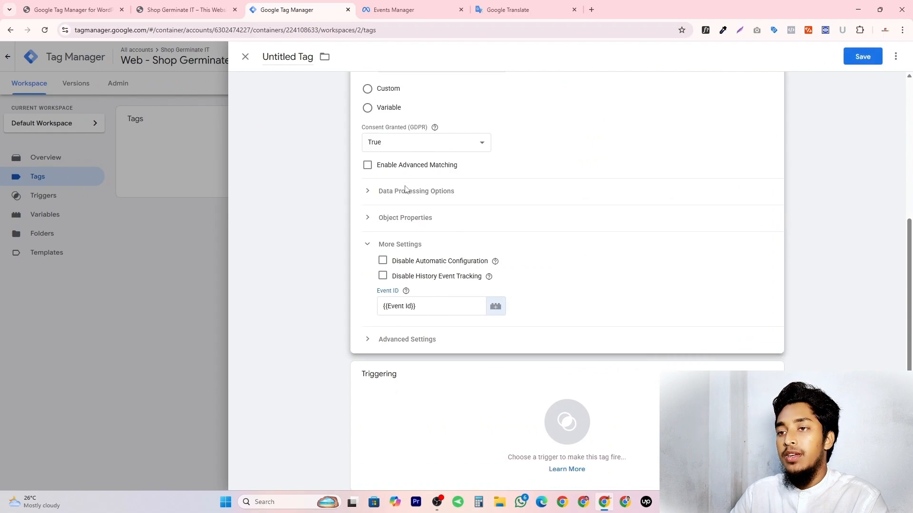
scroll(428, 149, "up", 5)
scroll(434, 144, "down", 5)
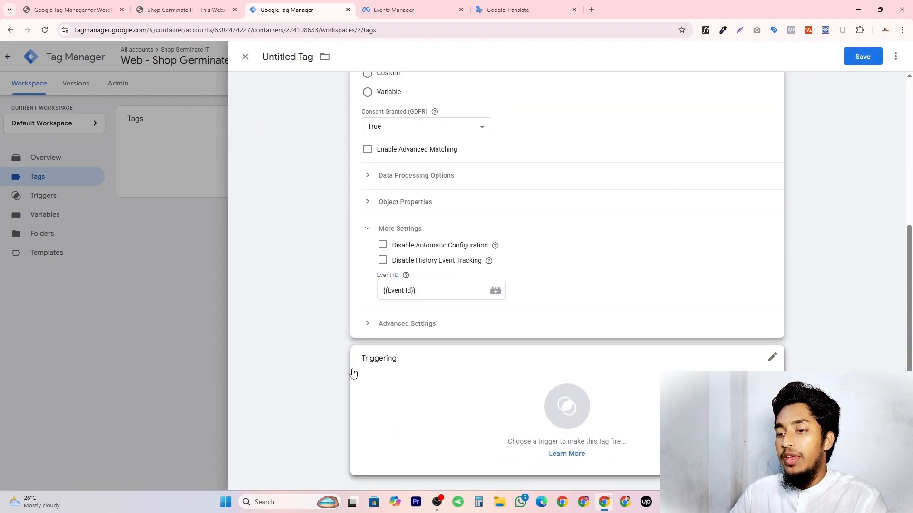
left_click(569, 407)
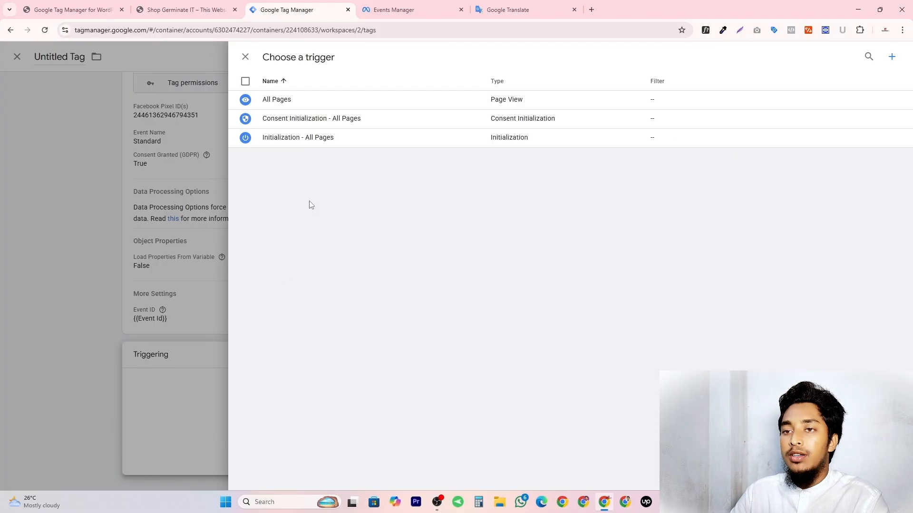
left_click(273, 106)
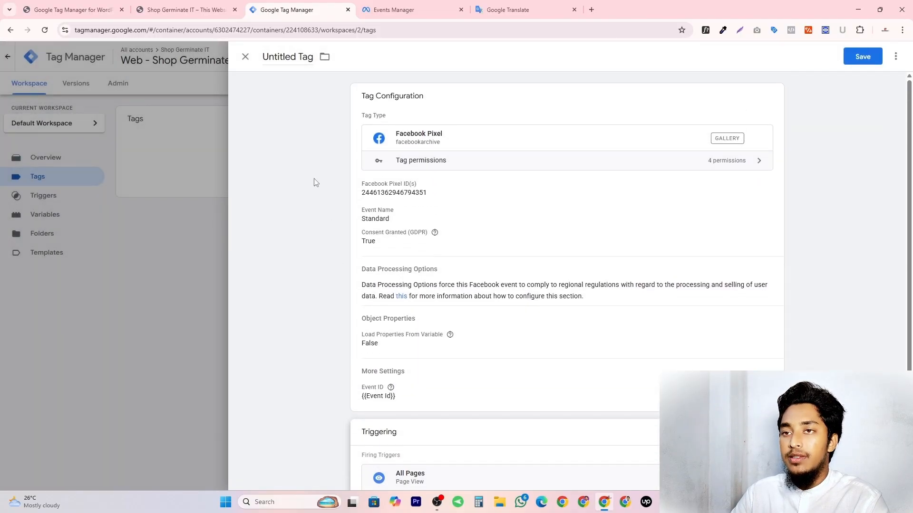
Name the Facebook Pixel tag "--FB Config Tag" and save it
left_click(291, 58)
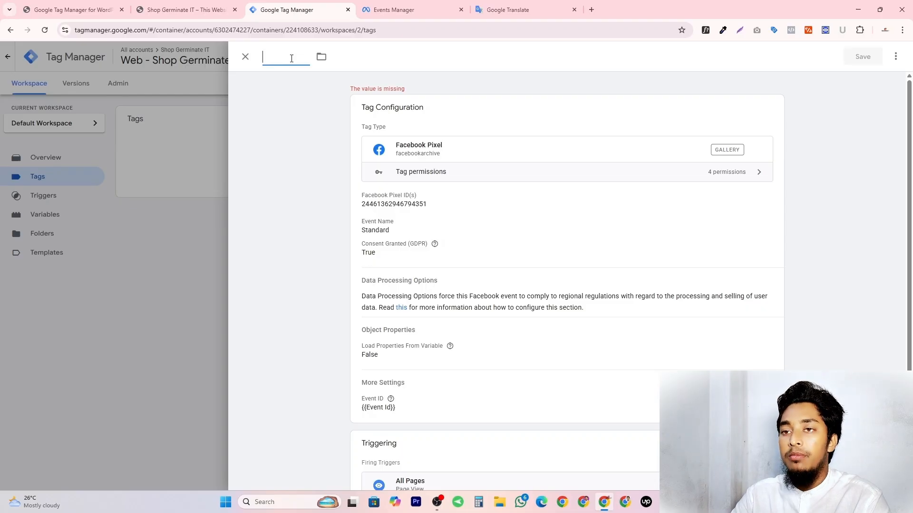
type("Fb")
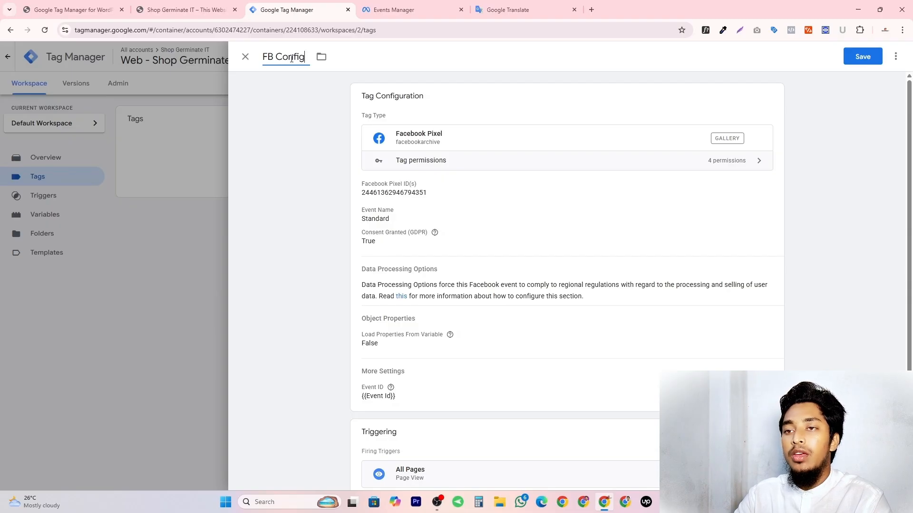
type("Config Ta")
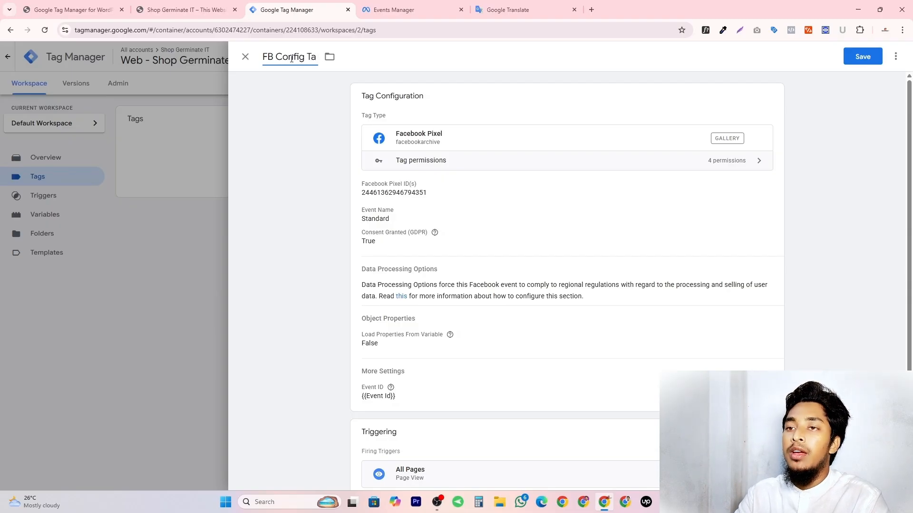
type("g")
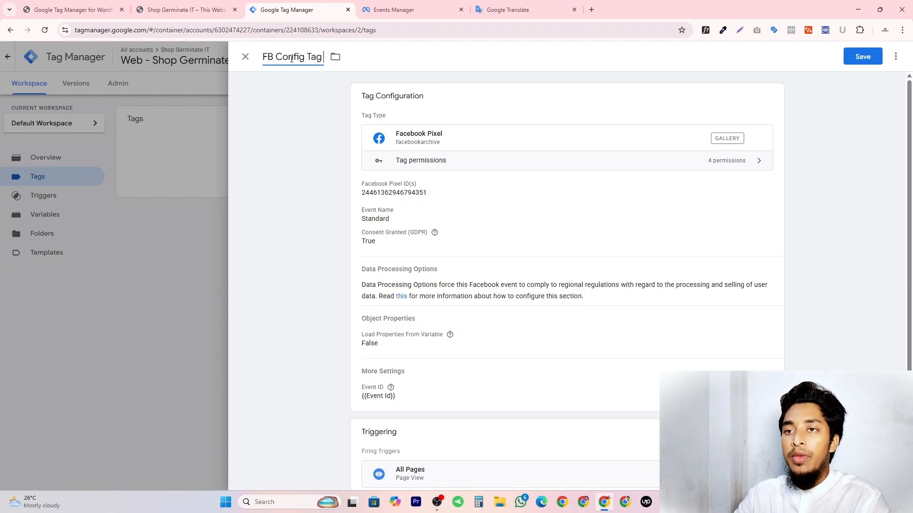
key("Home")
type("--")
scroll(286, 116, "down", 2)
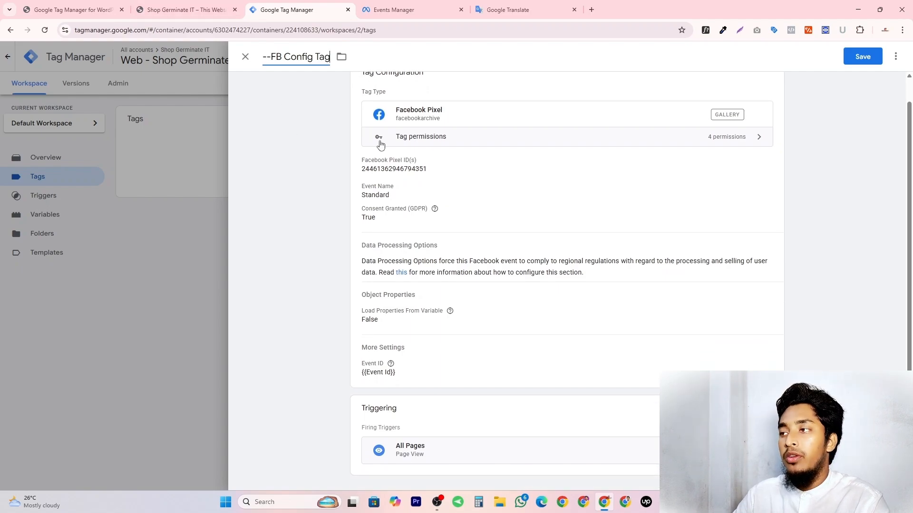
scroll(379, 144, "up", 2)
left_click(856, 57)
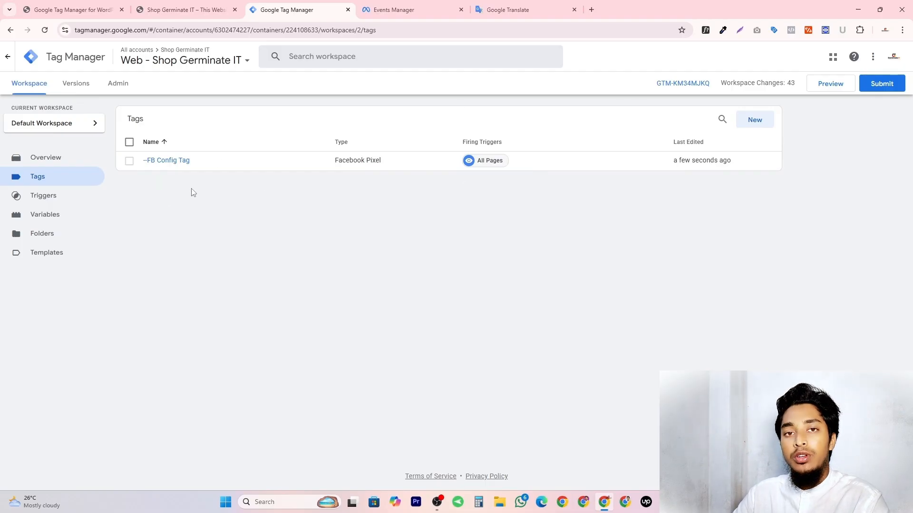
Submit the workspace changes and publish them to the Live environment without a version name or description
left_click(873, 85)
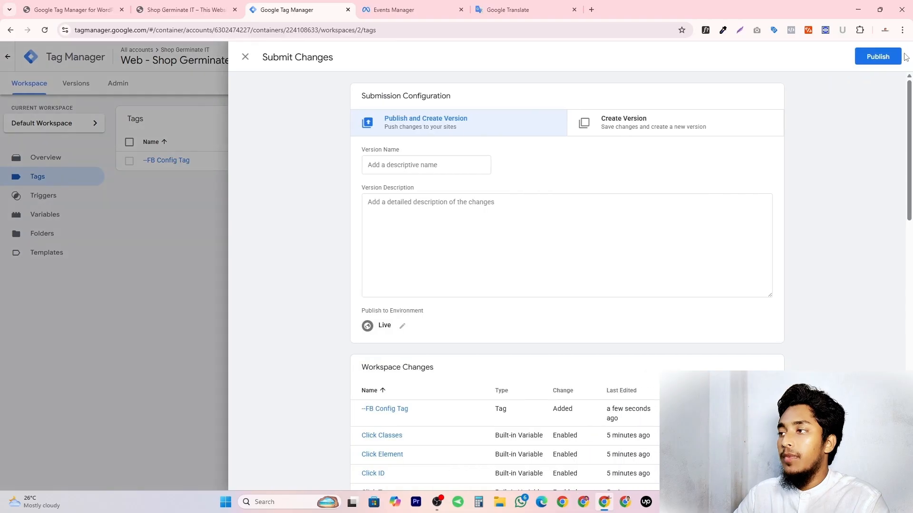
left_click(896, 56)
left_click(589, 334)
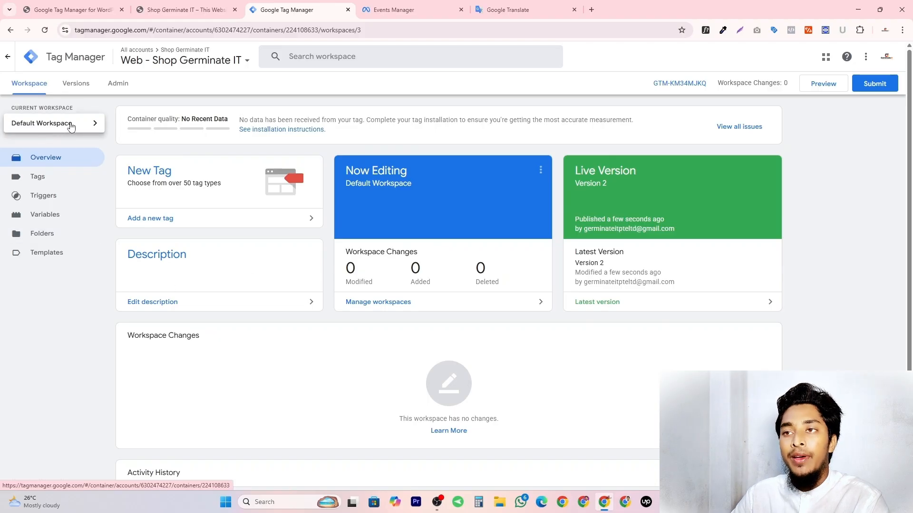
Start the container preview in Tag Assistant and open the Test events page of the Shop Germinate IT dataset in Meta Events Manager
left_click(828, 89)
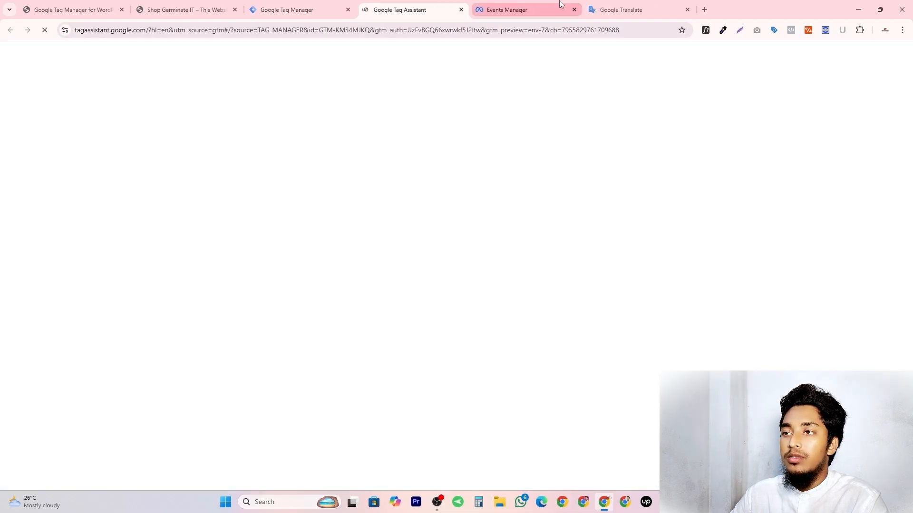
left_click(560, 4)
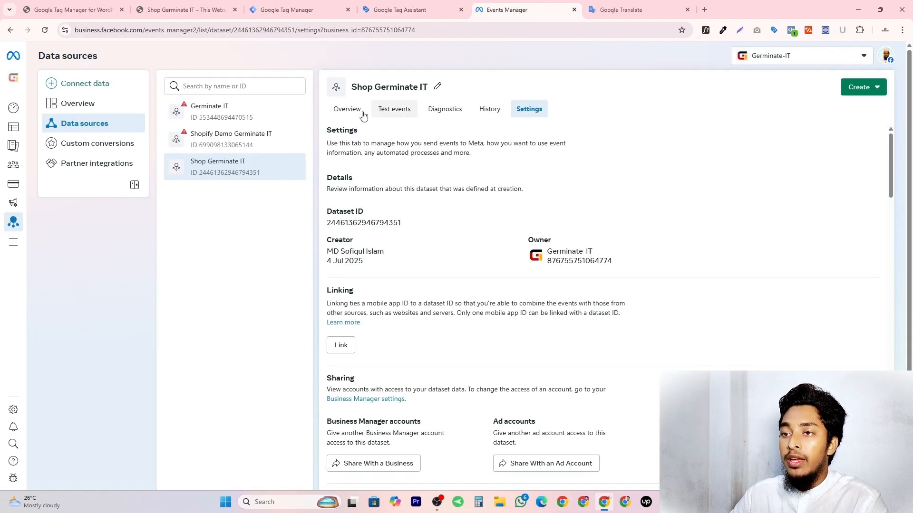
left_click(391, 115)
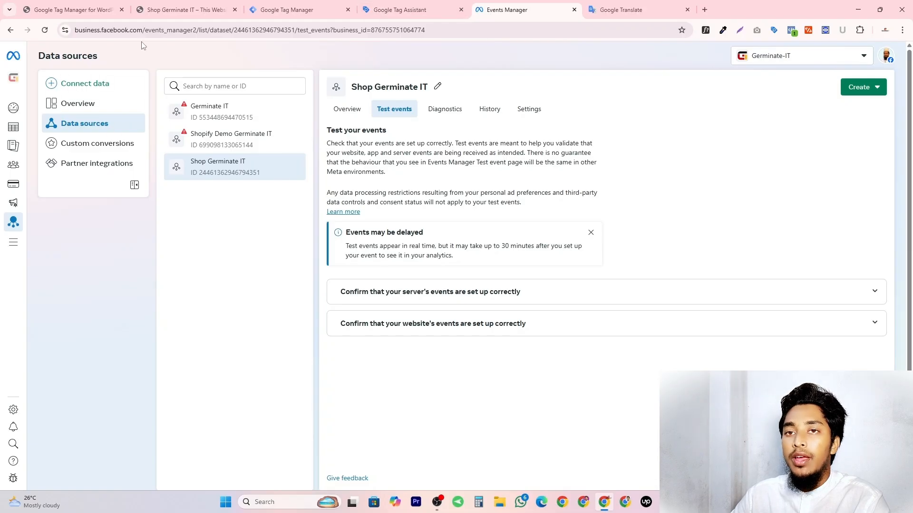
left_click_drag(142, 30, 74, 31)
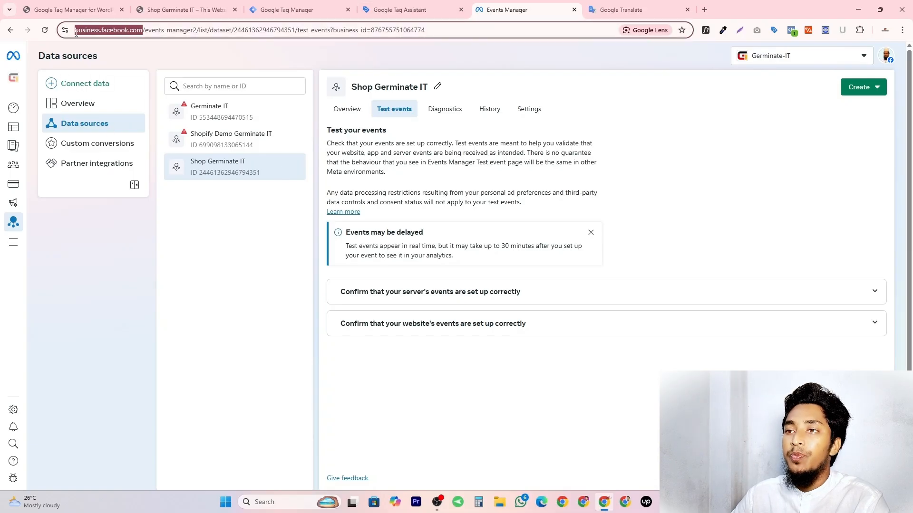
left_click(413, 10)
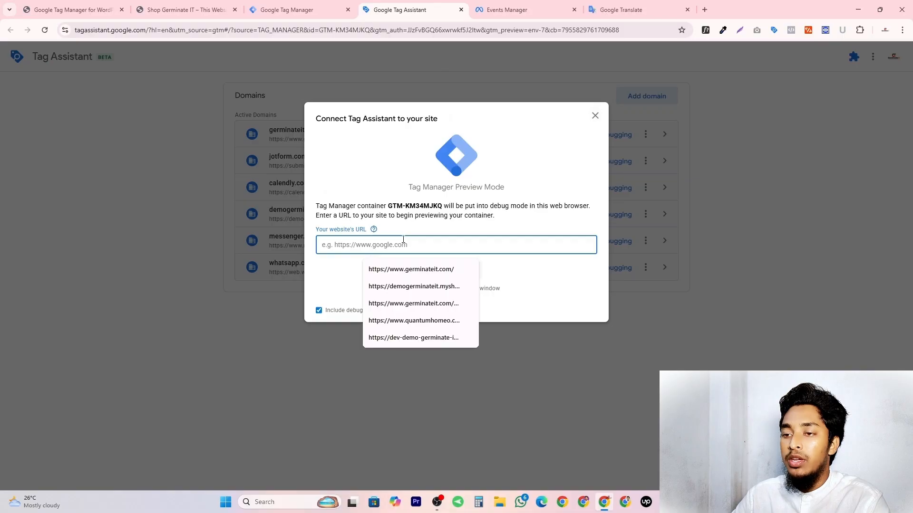
left_click(184, 9)
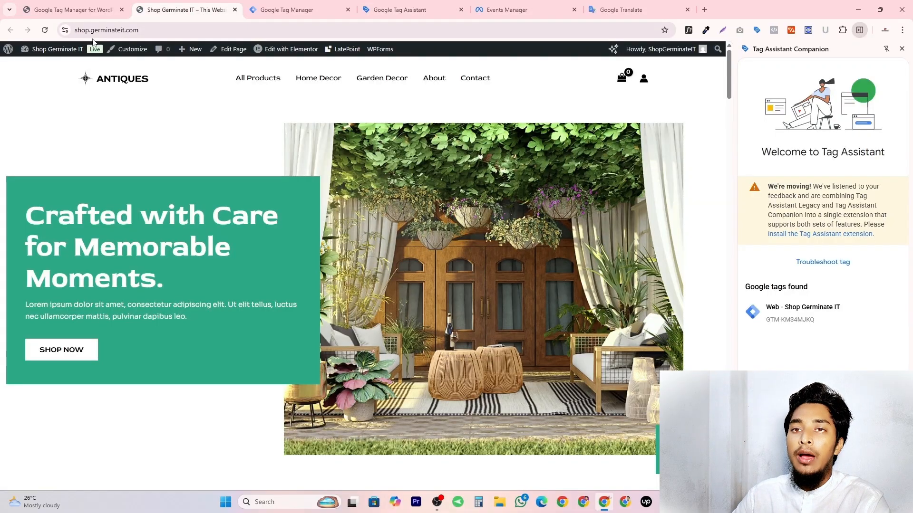
left_click(168, 32)
key("ctrl+c")
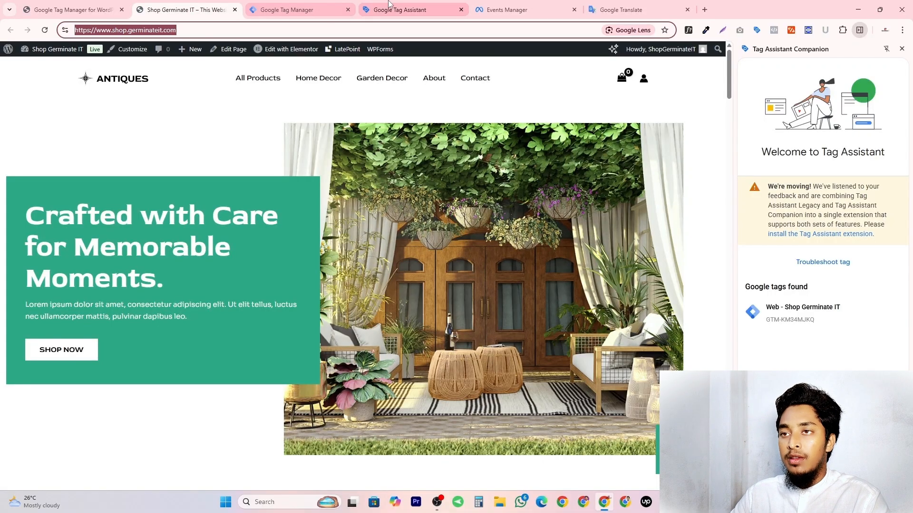
left_click(406, 10)
left_click(397, 243)
key("ctrl+v")
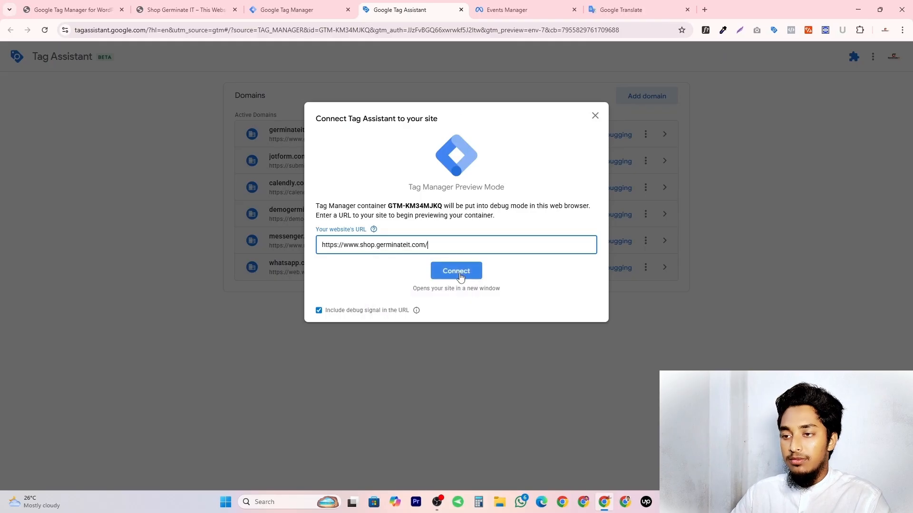
left_click(462, 272)
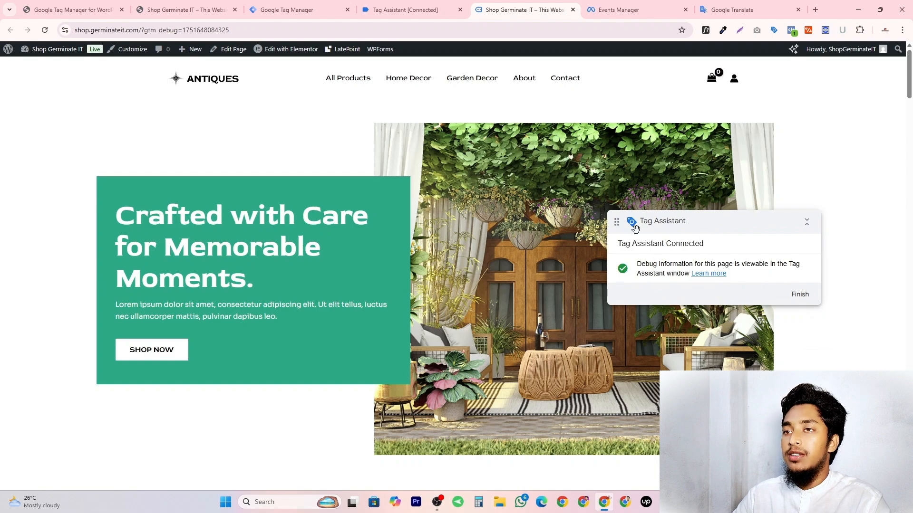
Continue to the connected container's summary in Tag Assistant and inspect the details of the fired --FB Config Tag
left_click(428, 8)
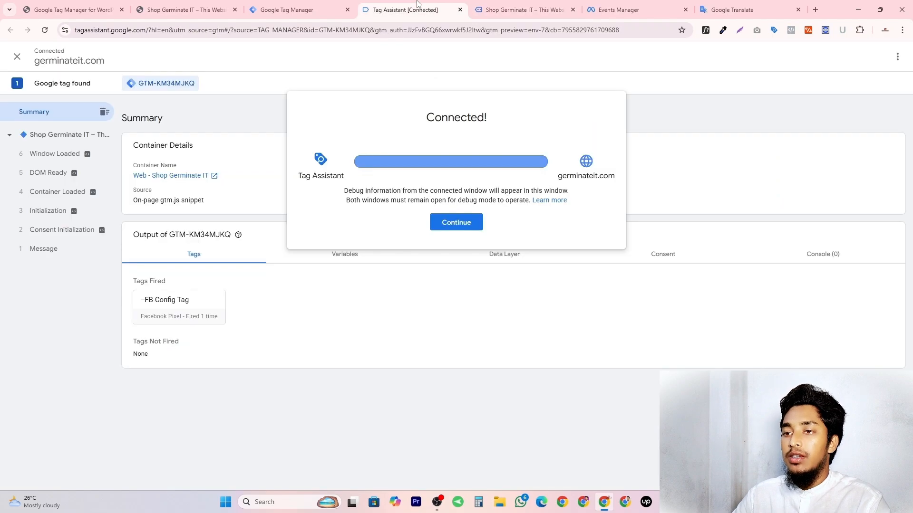
left_click(447, 221)
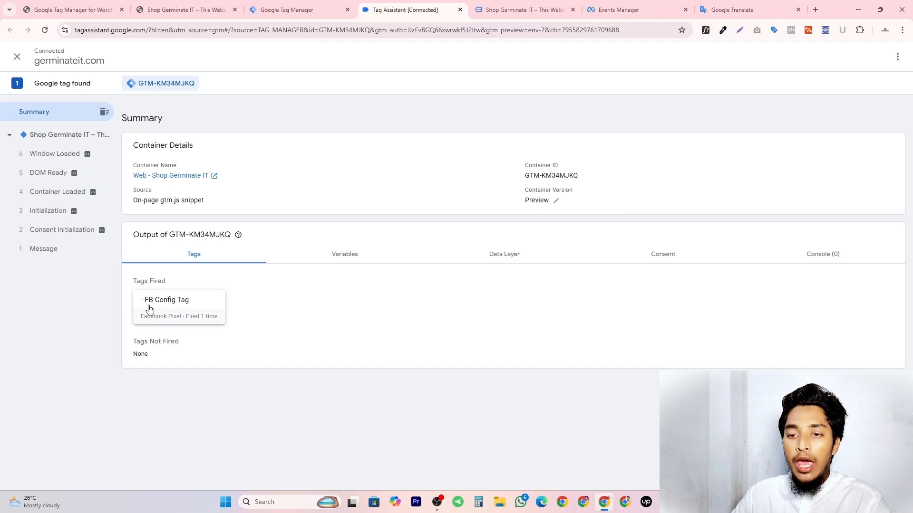
left_click(194, 310)
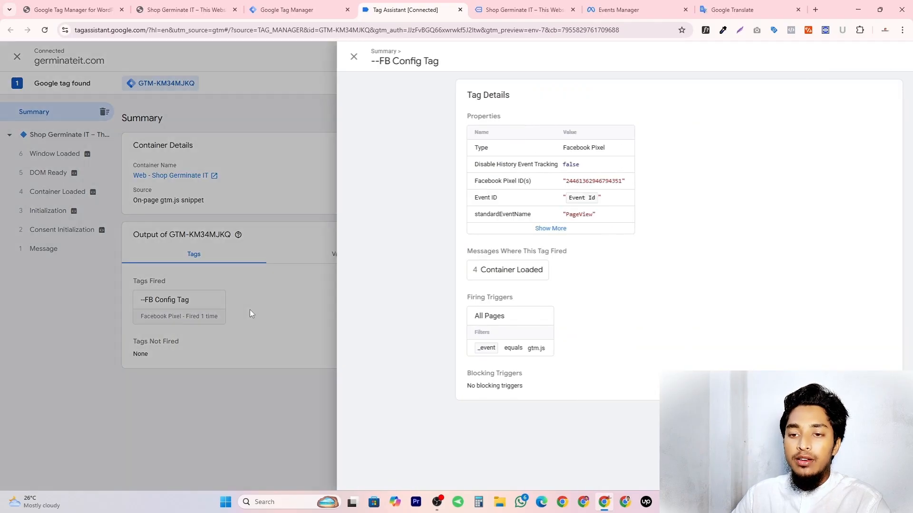
key("Escape")
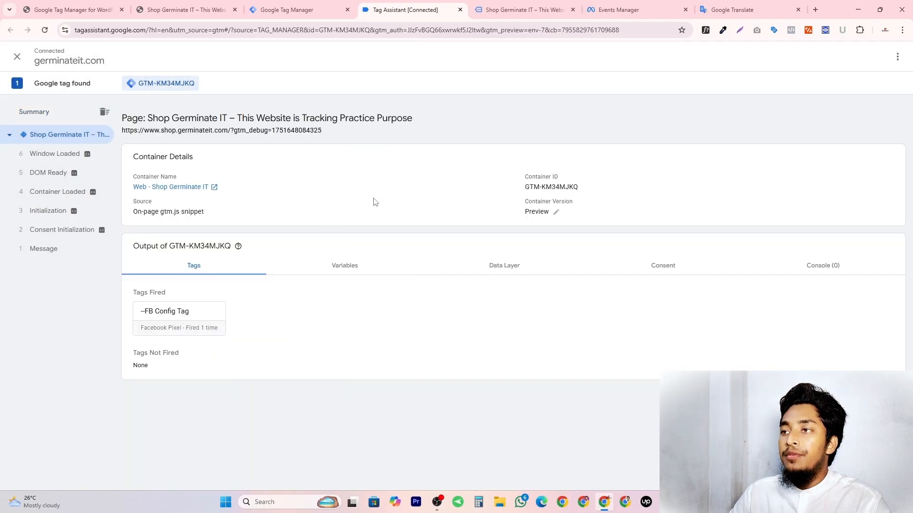
Expand the received PageView event on the Meta Events Manager test page and check its event ID
left_click(528, 10)
left_click(611, 11)
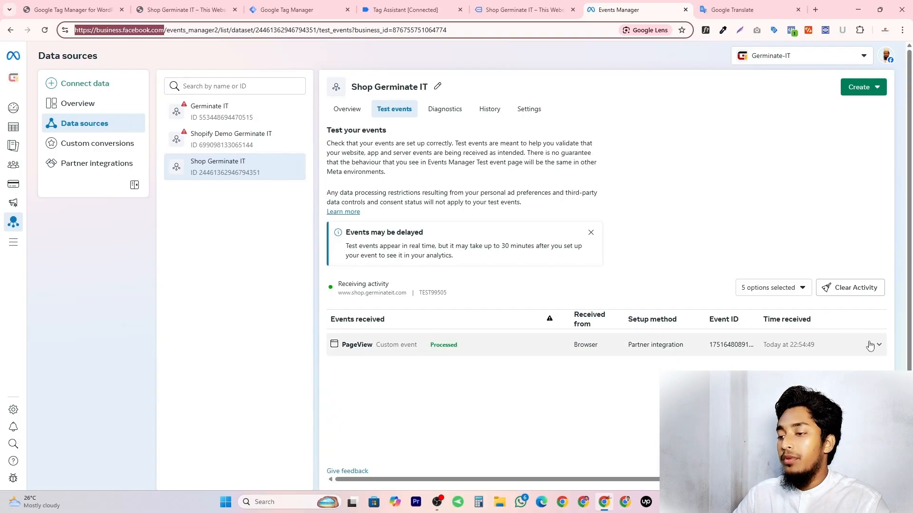
left_click(754, 344)
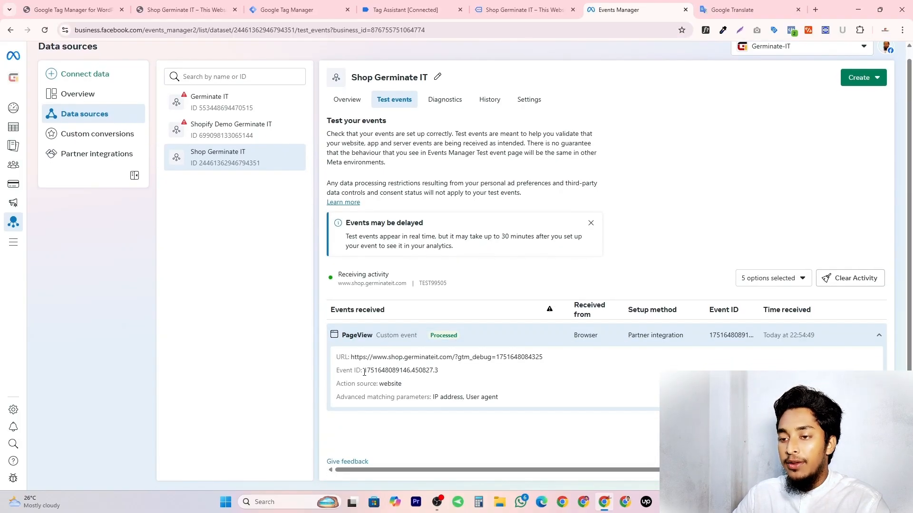
left_click_drag(364, 372, 455, 375)
left_click(456, 373)
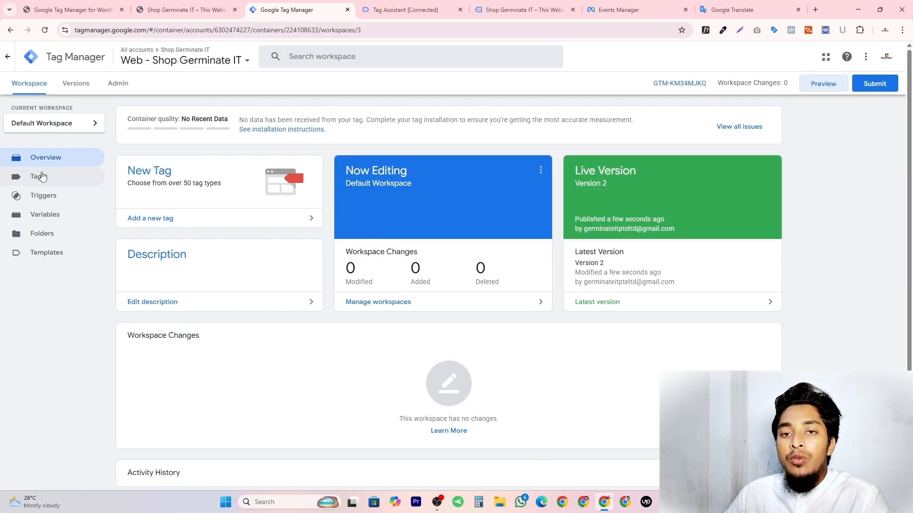
Open the Tags list of the Tag Manager container and review the View Content/View Item entry in Tracking Items.md
left_click(40, 176)
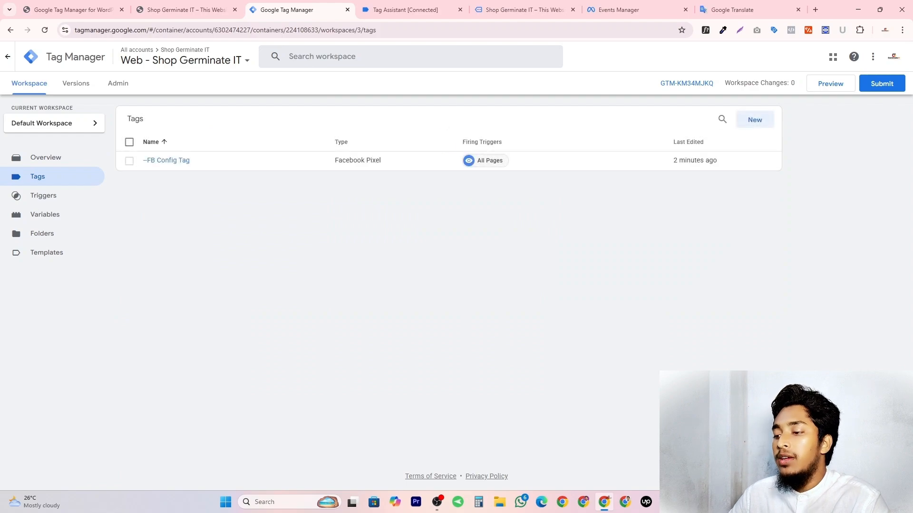
left_click(687, 502)
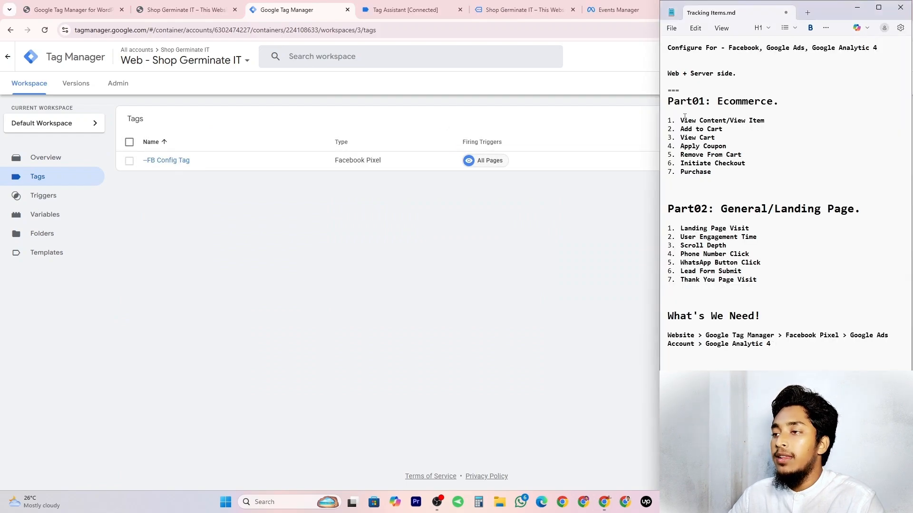
left_click_drag(682, 120, 781, 125)
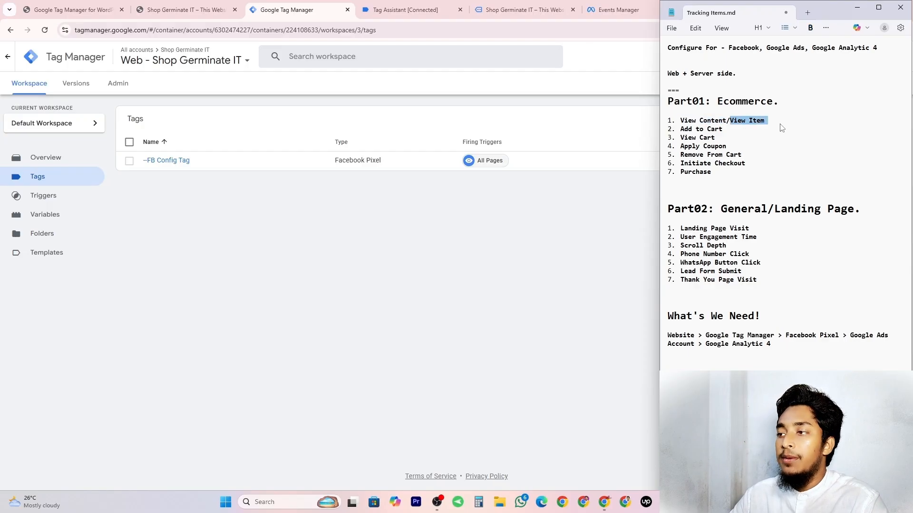
left_click(781, 125)
Open the Hanging Plant product page from New Arrivals in the shop window connected to Tag Assistant
left_click(414, 9)
left_click(550, 3)
scroll(491, 150, "down", 10)
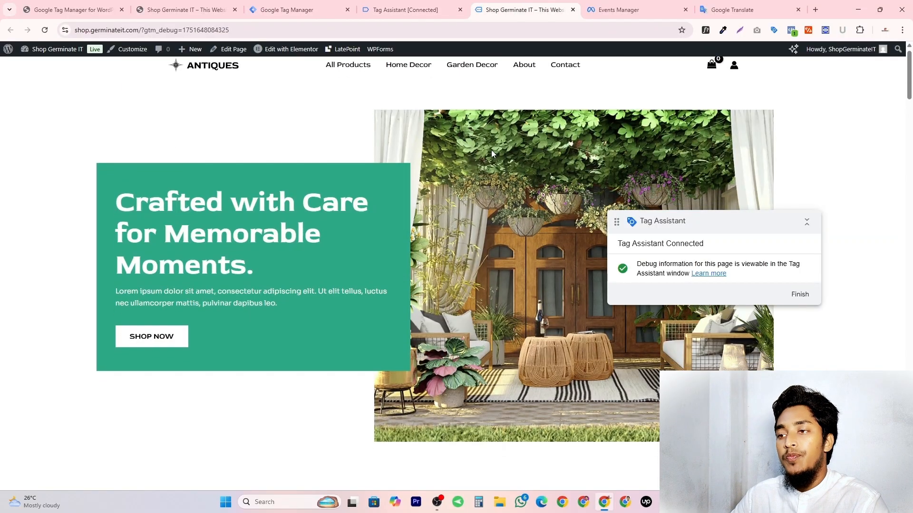
scroll(464, 171, "down", 6)
scroll(271, 198, "up", 7)
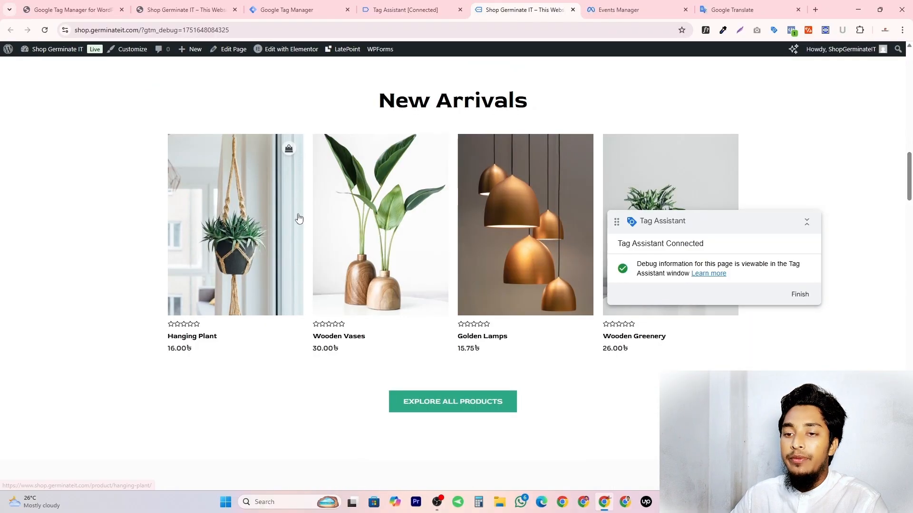
left_click(195, 337)
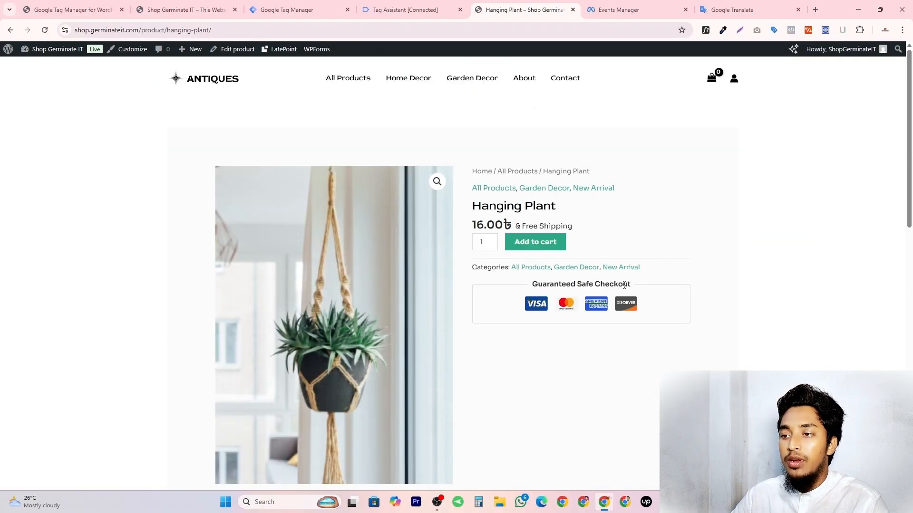
scroll(485, 231, "down", 3)
scroll(531, 203, "up", 2)
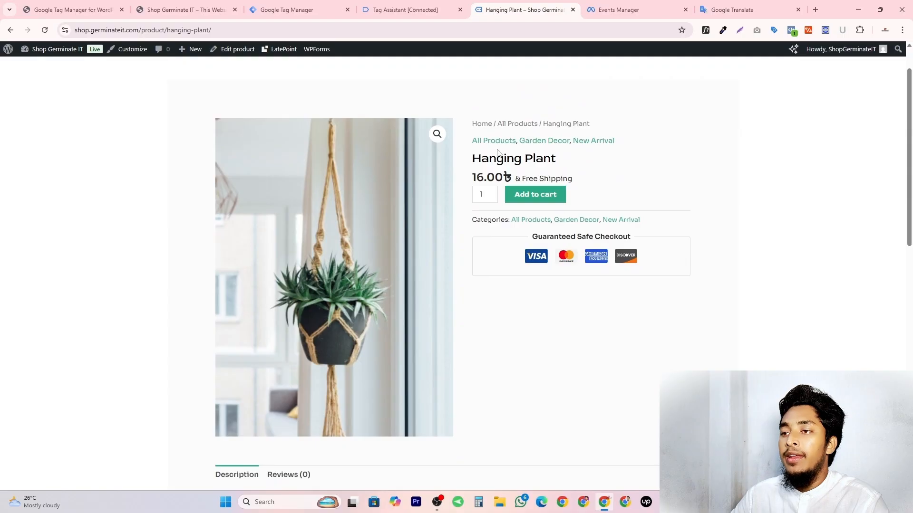
left_click_drag(473, 143, 659, 144)
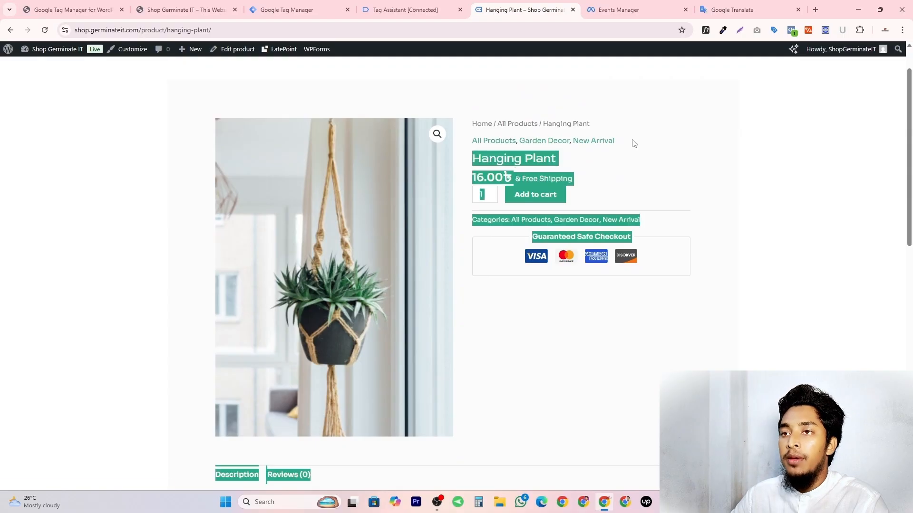
left_click(745, 193)
Check in Tag Assistant which tags fired in the overall summary and on the Hanging Plant page
left_click(465, 5)
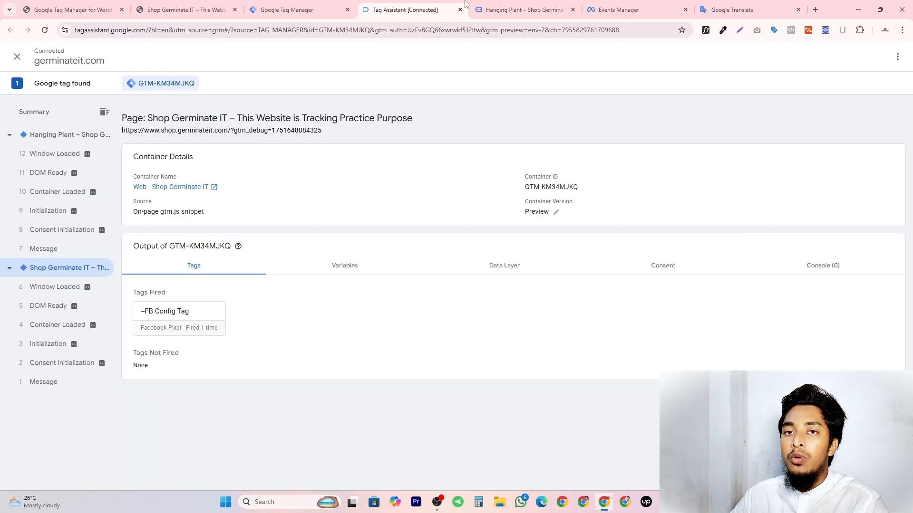
left_click_drag(35, 85, 112, 88)
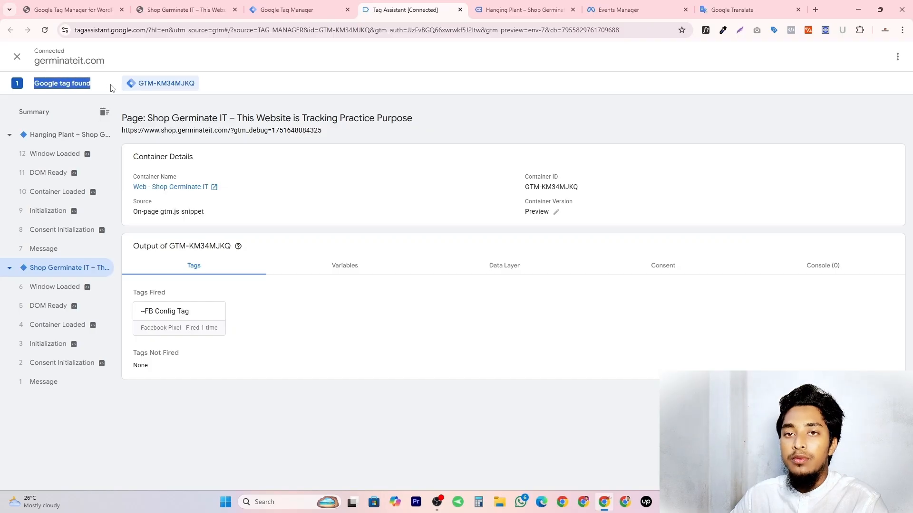
left_click(41, 113)
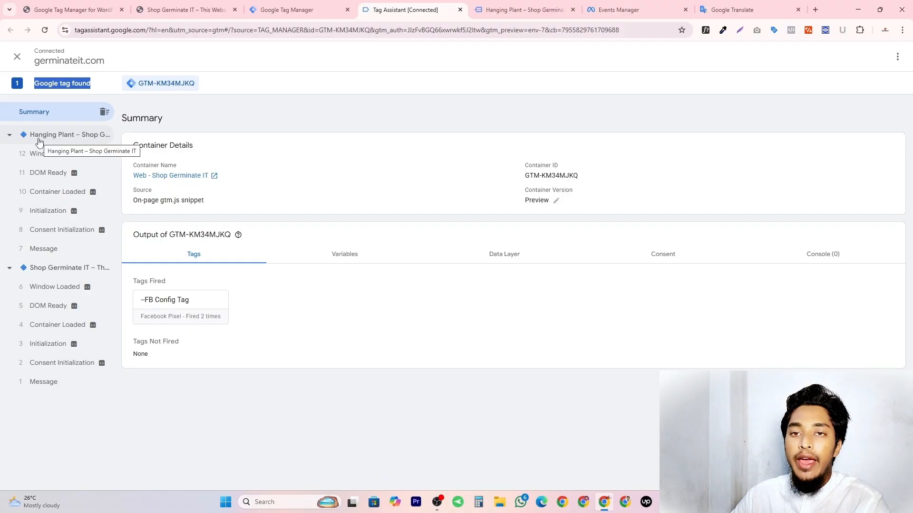
left_click(55, 143)
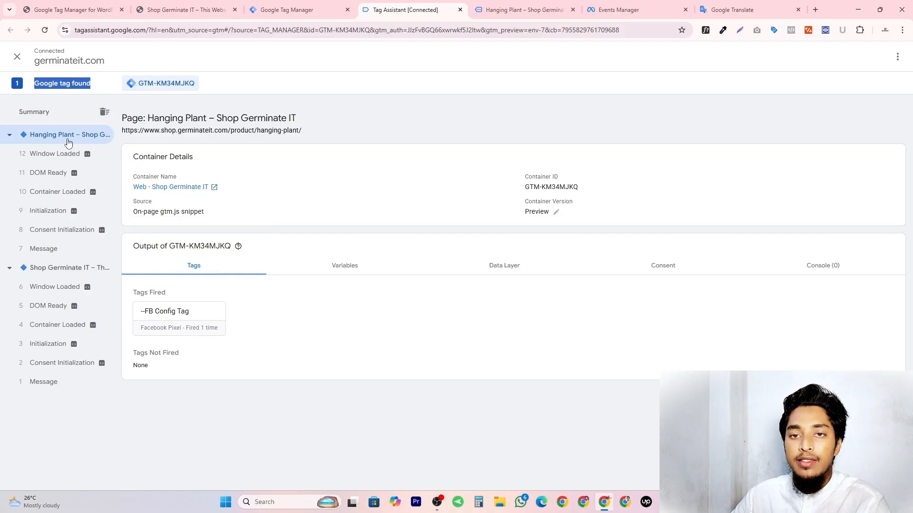
Examine the Hanging Plant page's data layer values in Tag Assistant against the product details shown in the shop
left_click(498, 9)
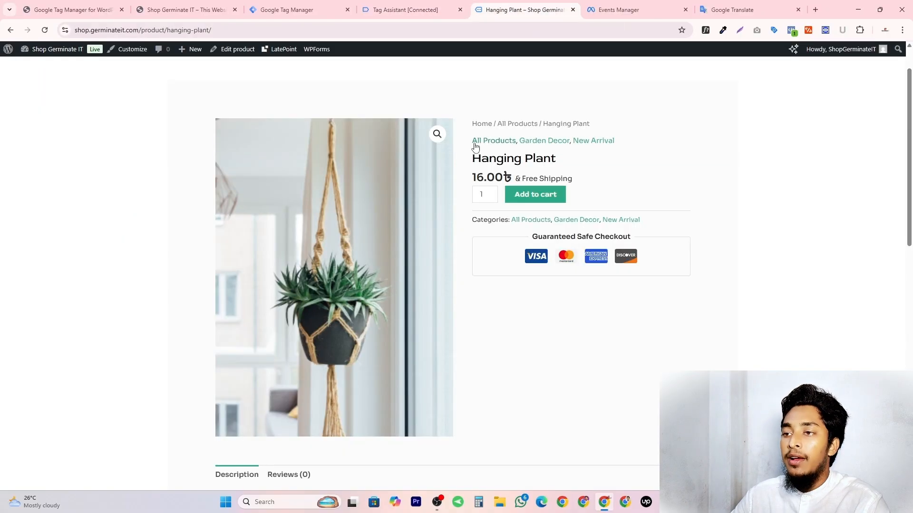
left_click_drag(589, 124, 545, 132)
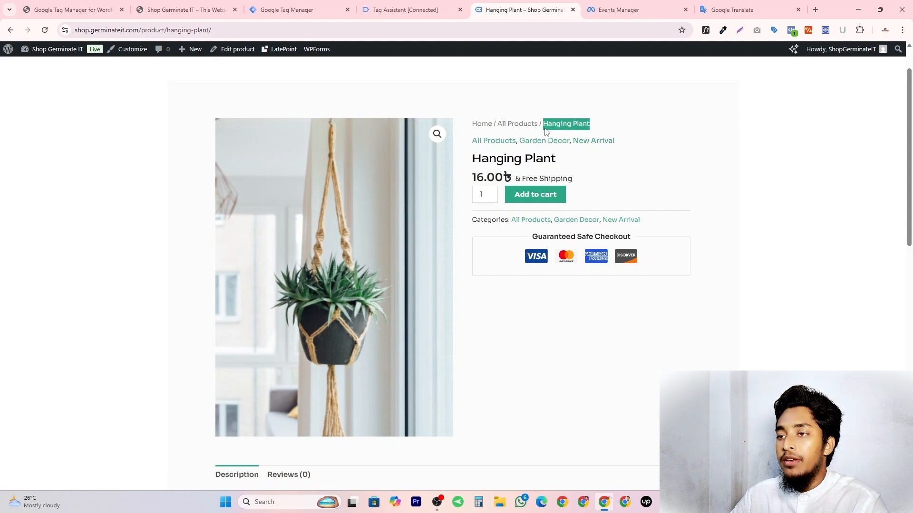
left_click(404, 9)
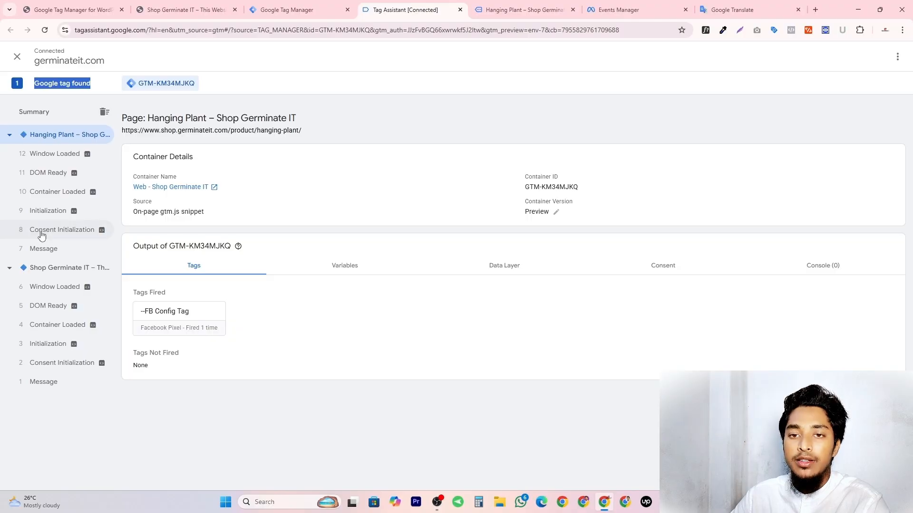
left_click(512, 266)
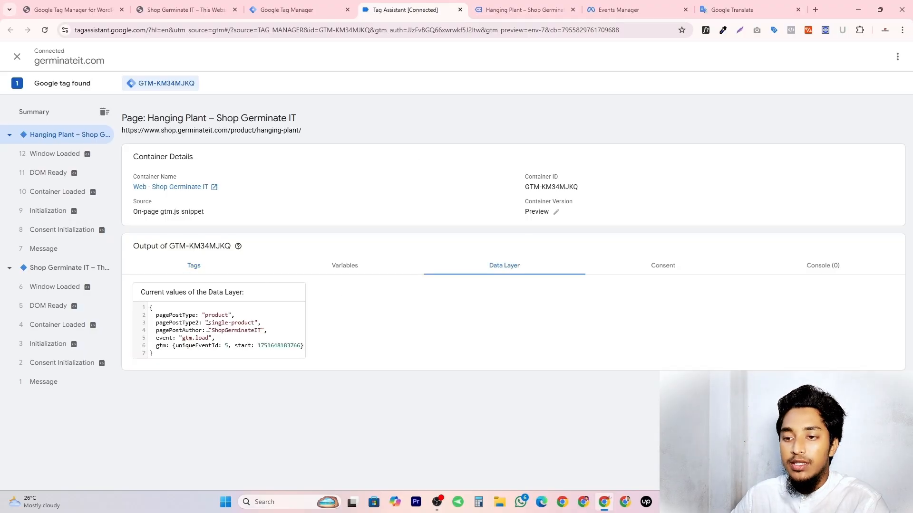
left_click(666, 272)
left_click(529, 268)
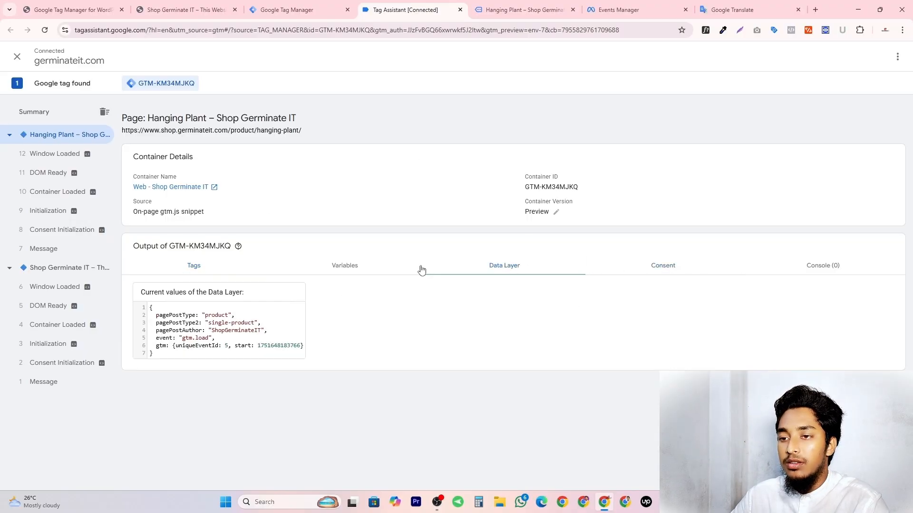
left_click(333, 268)
left_click(223, 267)
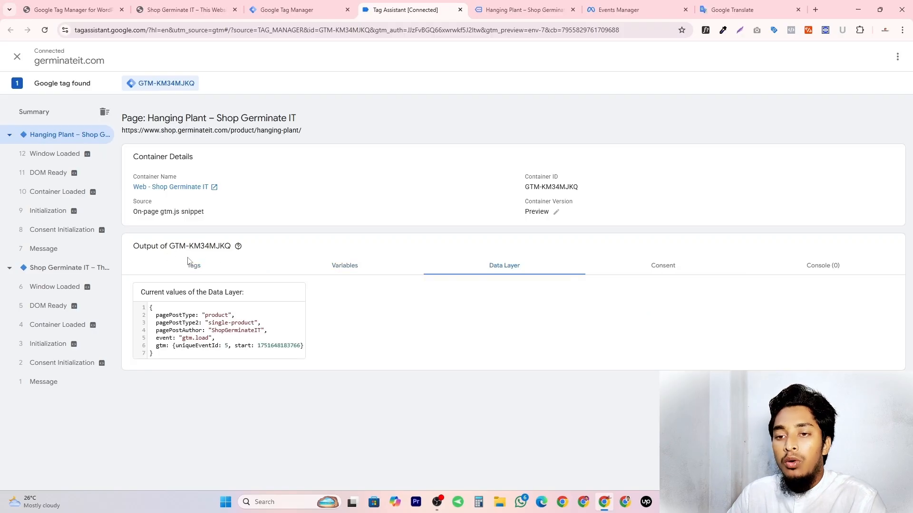
key("ctrl+Tab")
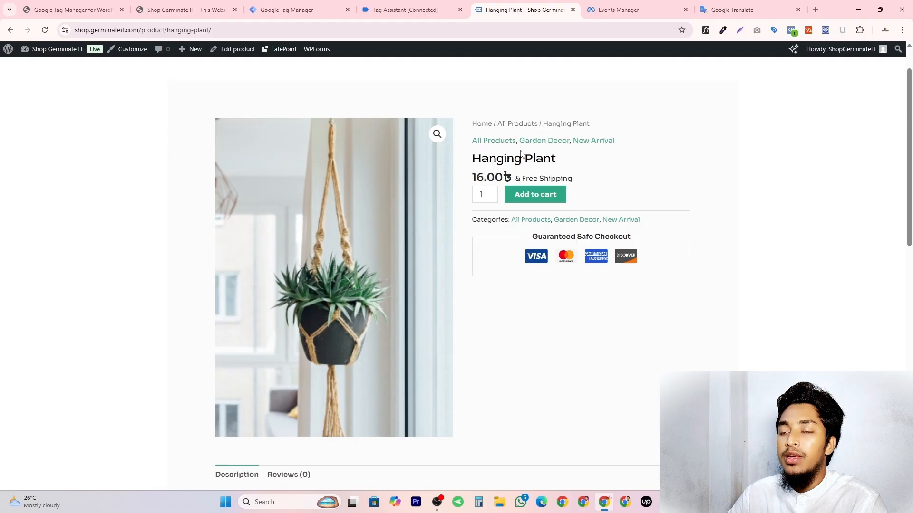
left_click(382, 11)
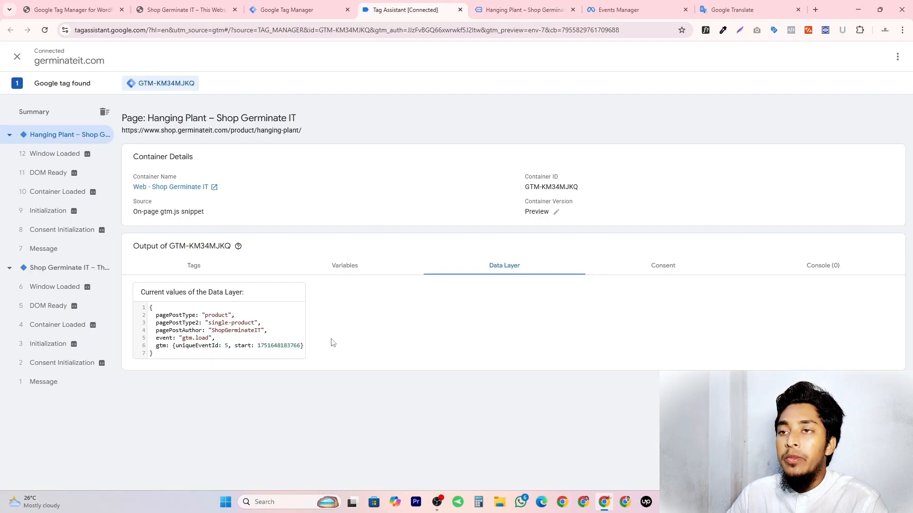
Return to the WooCommerce integration settings of Google Tag Manager for WordPress to review the e-commerce tracking options
left_click(85, 9)
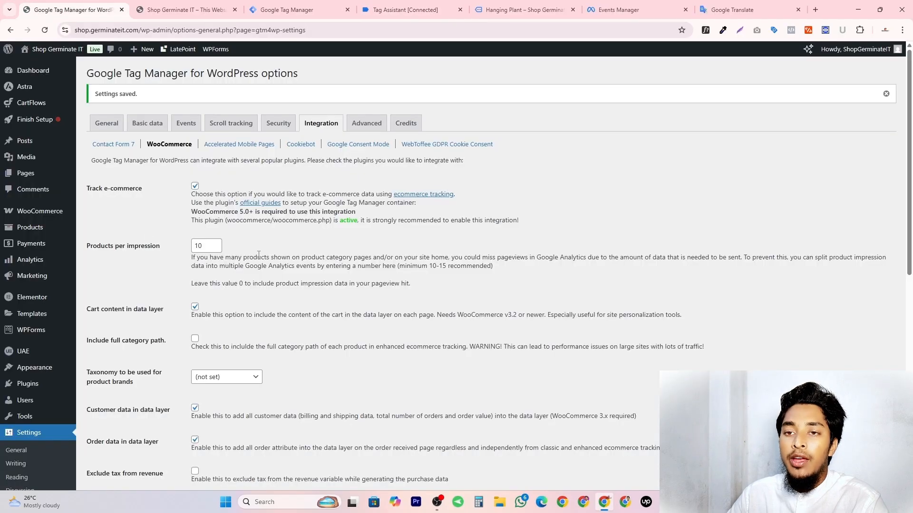
left_click_drag(86, 73, 319, 70)
left_click(319, 70)
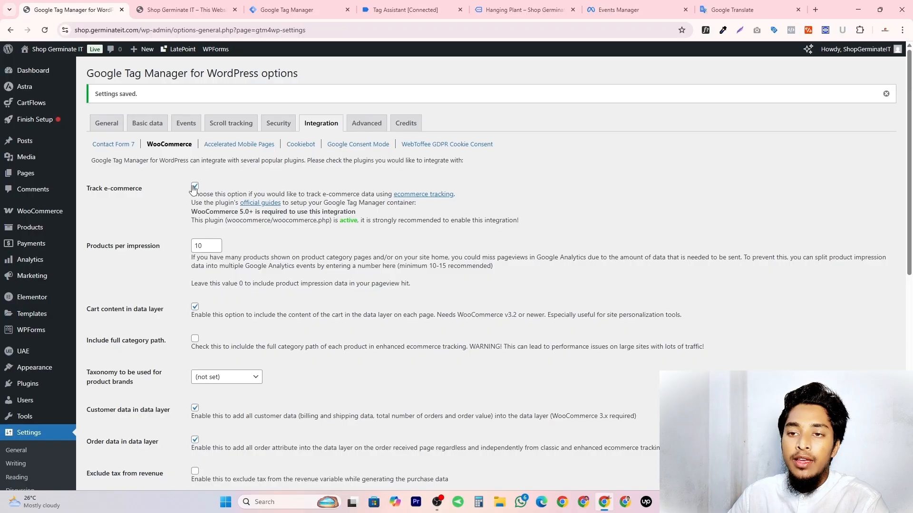
Enable Track e-commerce in the WooCommerce integration settings and save the changes
left_click_drag(87, 188, 148, 189)
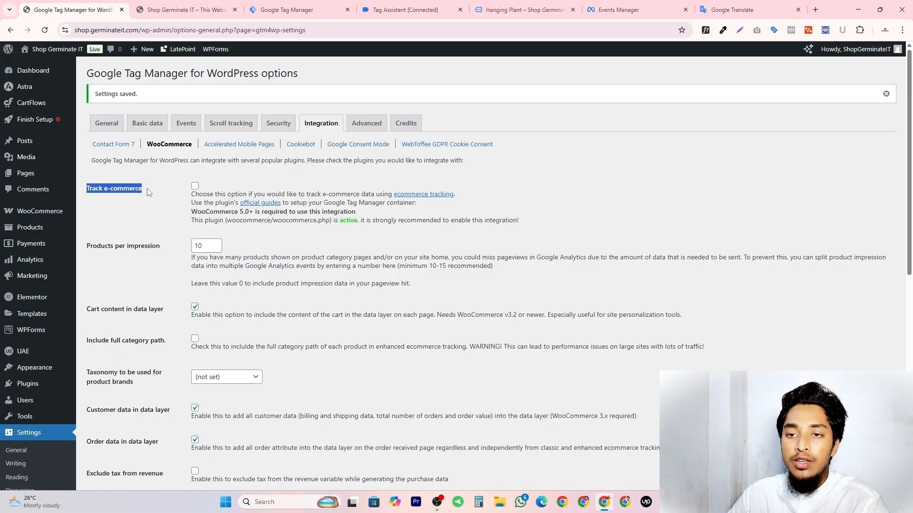
left_click(179, 189)
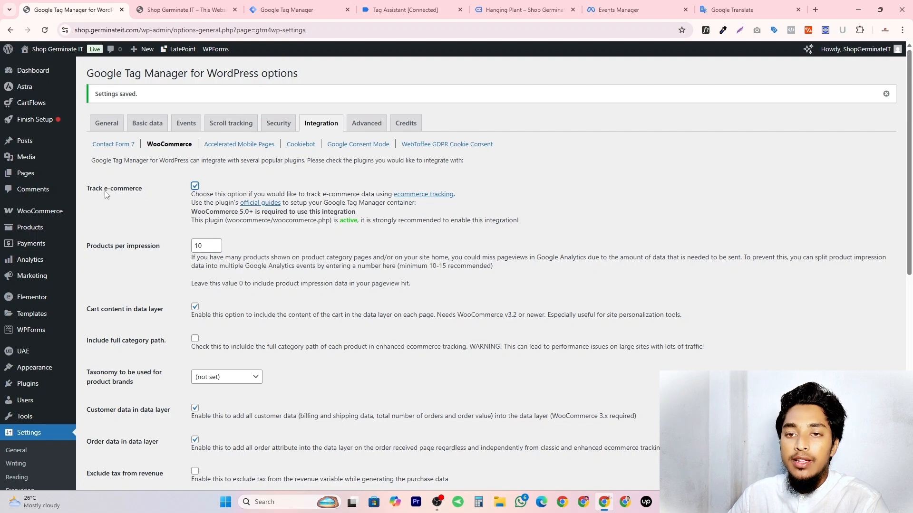
scroll(154, 208, "down", 9)
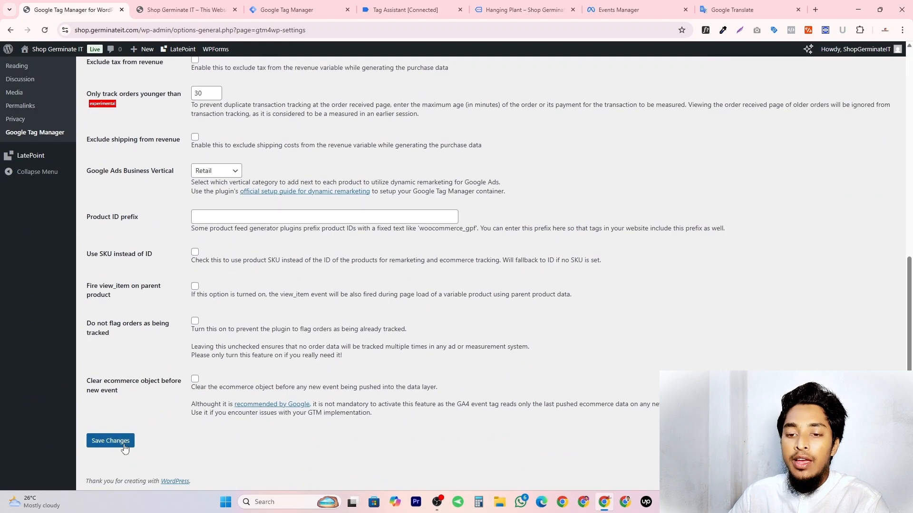
left_click(123, 443)
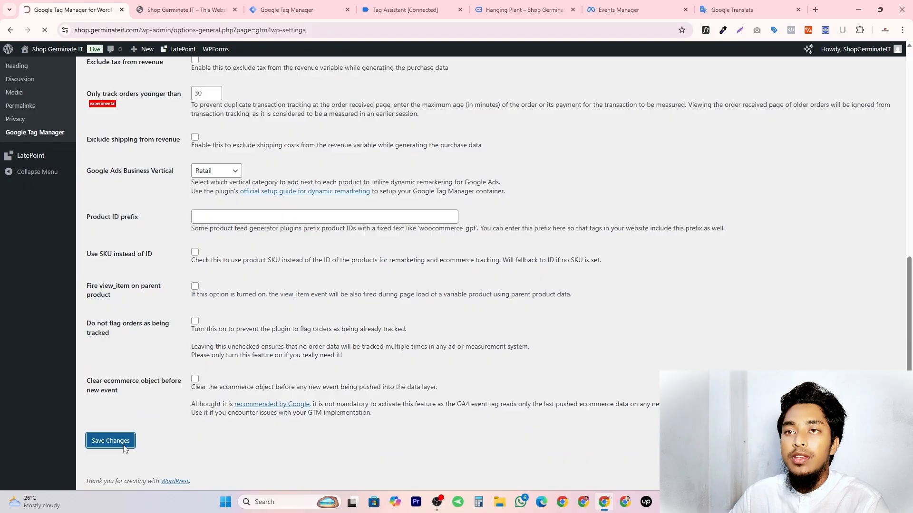
Reload the shop's Hanging Plant page and examine the data layer values of its view_item event in Tag Assistant
left_click(509, 5)
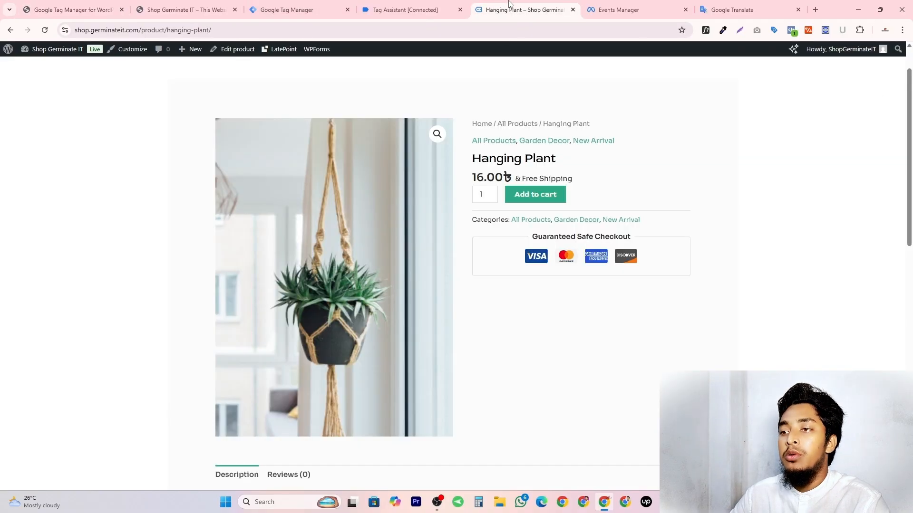
left_click(46, 30)
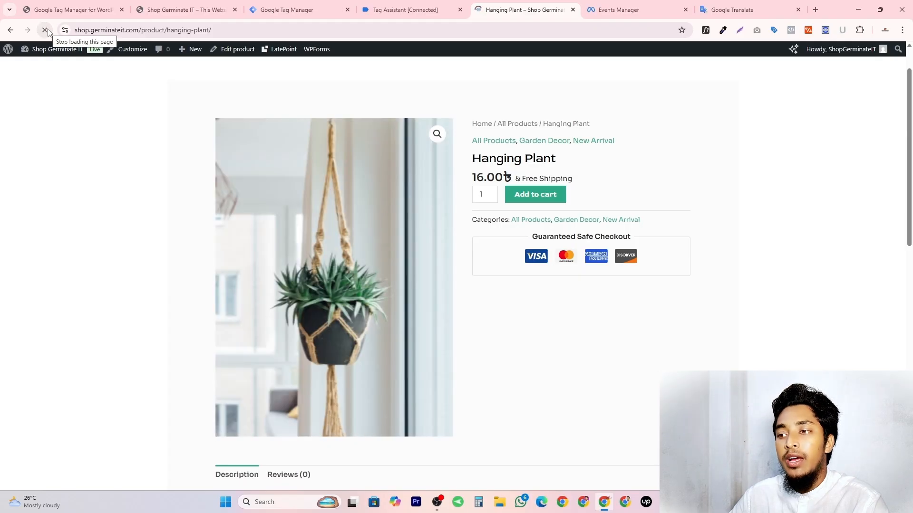
left_click(404, 9)
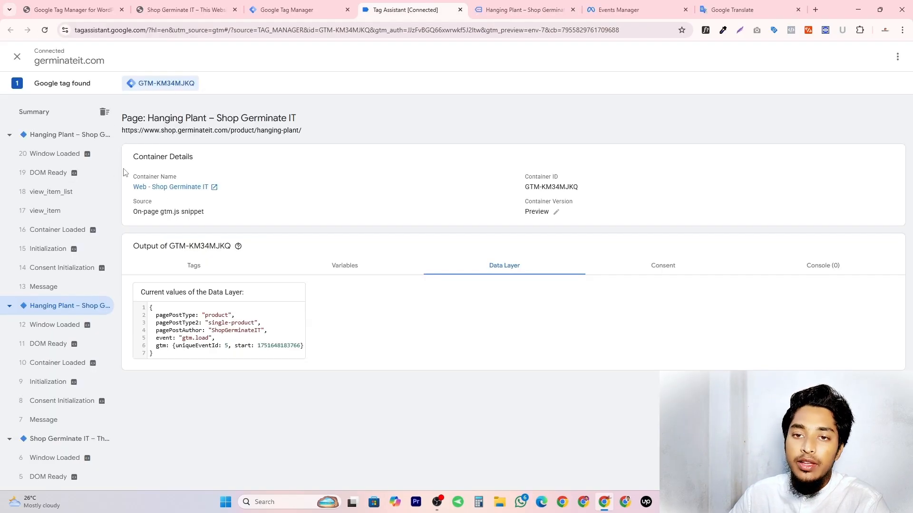
left_click(31, 214)
scroll(253, 302, "down", 5)
scroll(285, 305, "down", 2)
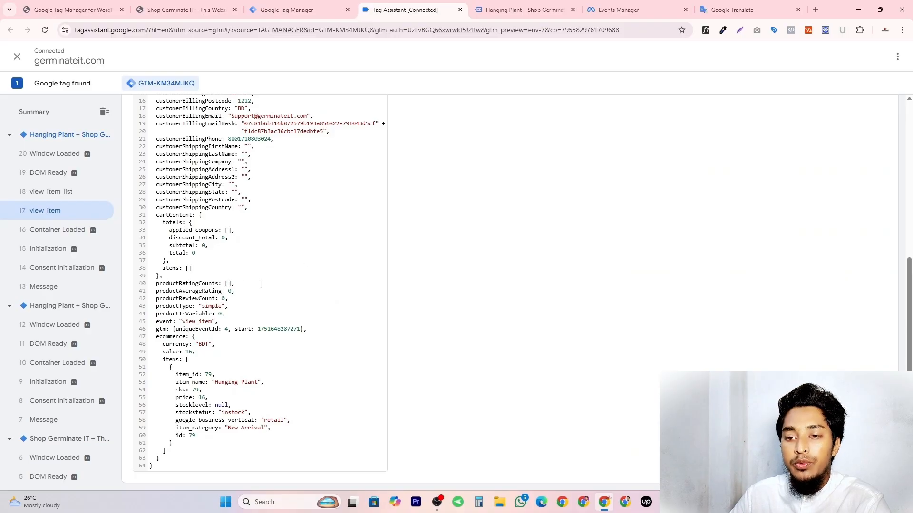
scroll(257, 286, "up", 5)
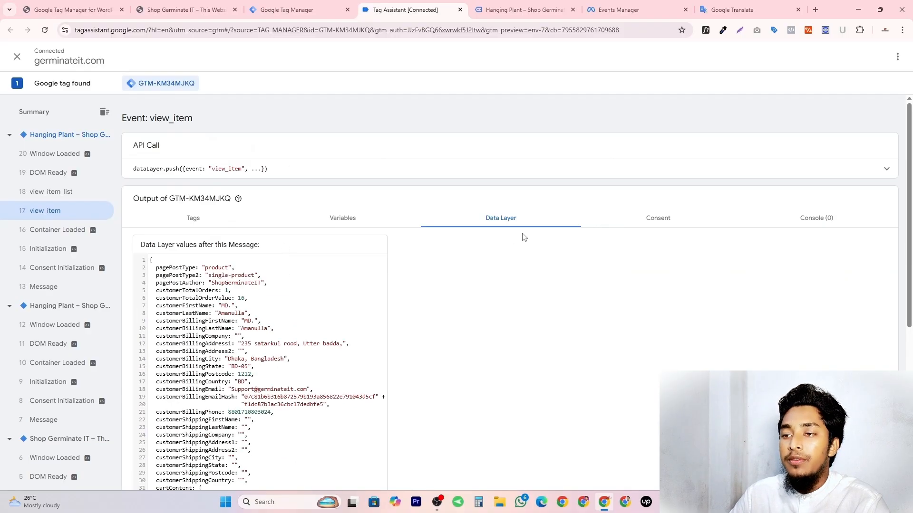
Expand the API call of the view_item event and copy the event name from it
left_click(171, 171)
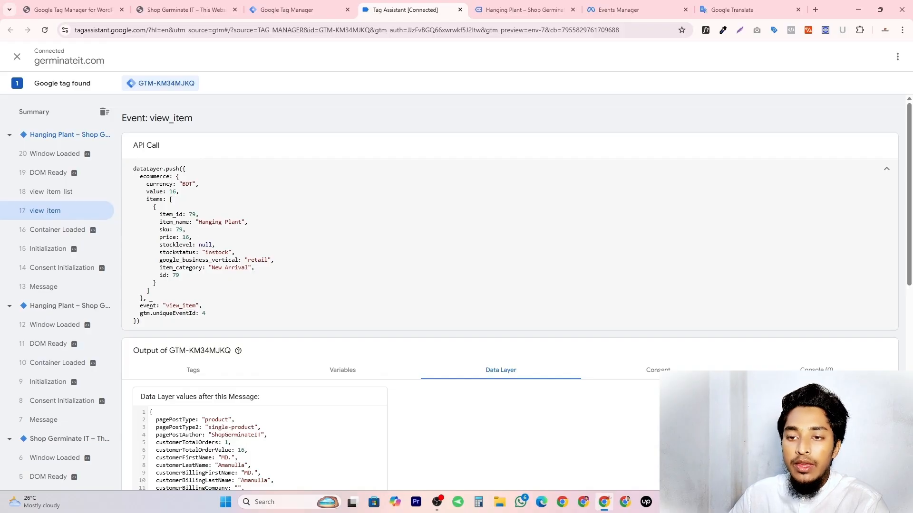
double_click(178, 306)
right_click(178, 306)
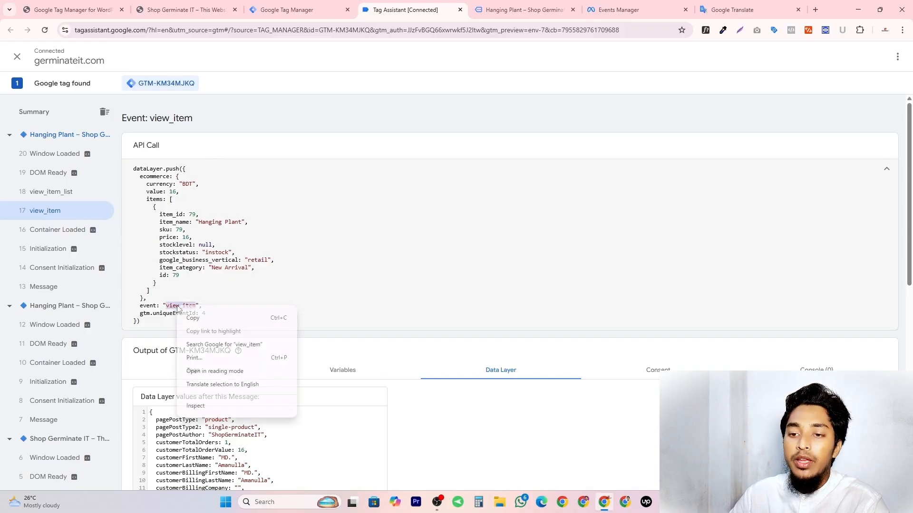
left_click(218, 318)
Start a new Custom Event trigger in Google Tag Manager with the event name view_item, firing on all custom events
key("ctrl+shift+Tab")
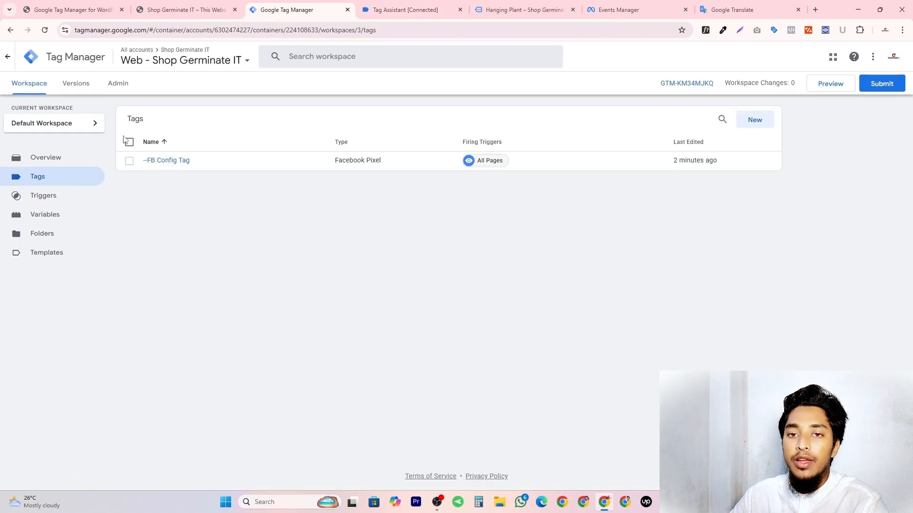
left_click(72, 204)
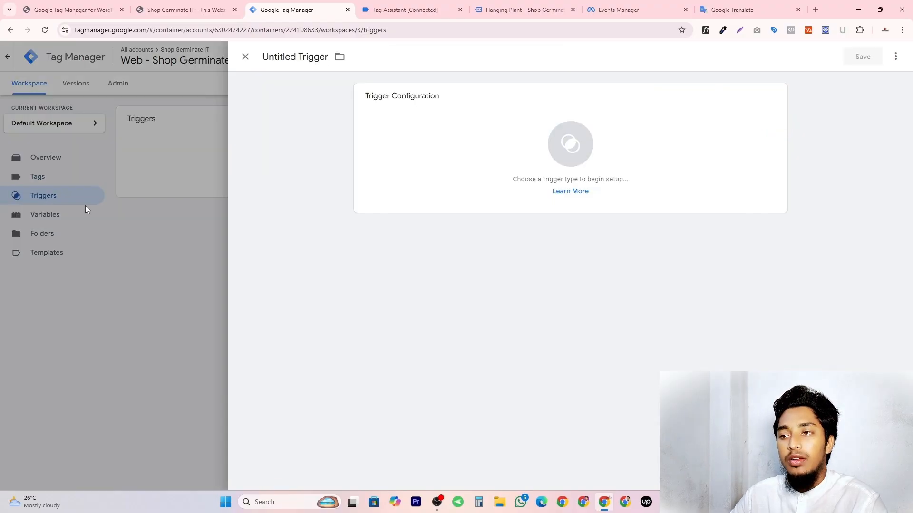
left_click(559, 148)
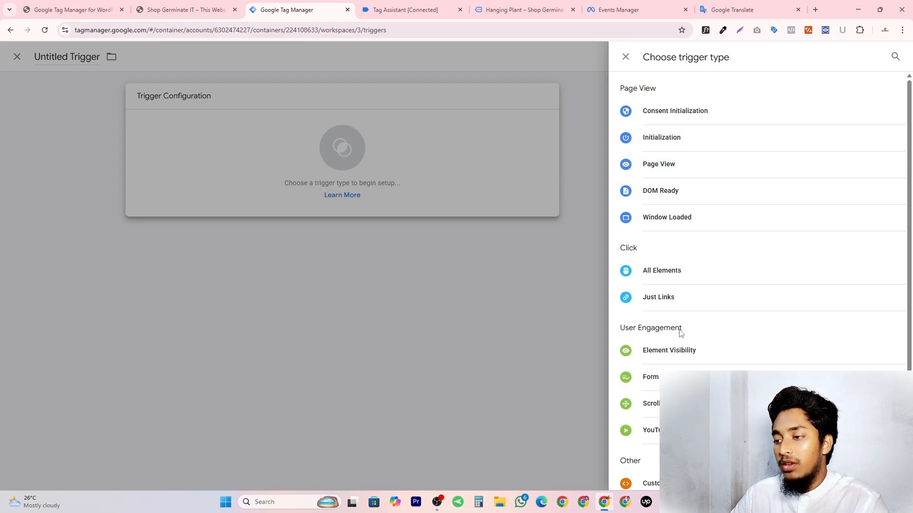
scroll(688, 347, "down", 2)
scroll(689, 376, "down", 1)
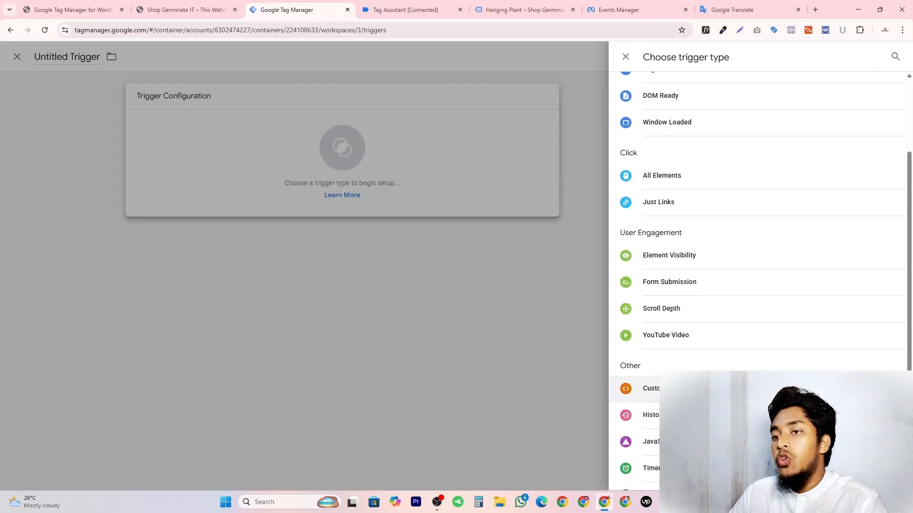
left_click(689, 385)
left_click(414, 195)
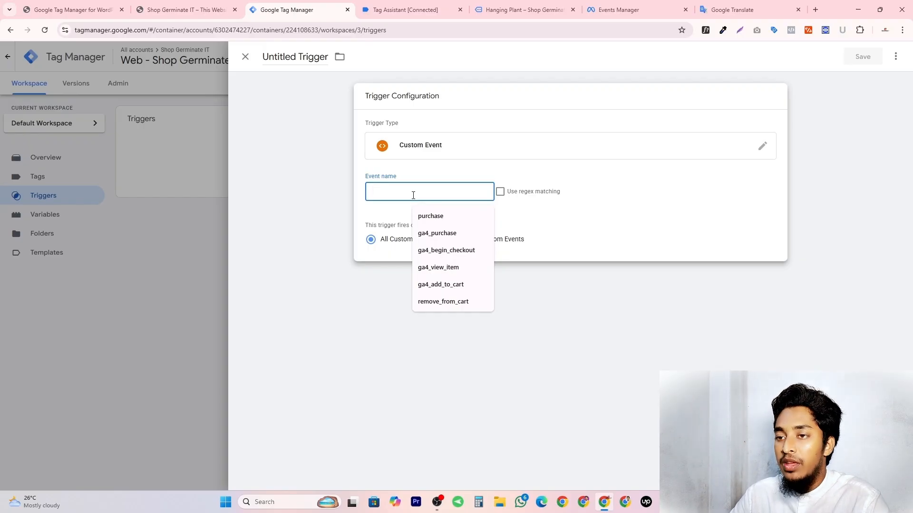
key("ctrl+v")
left_click(491, 171)
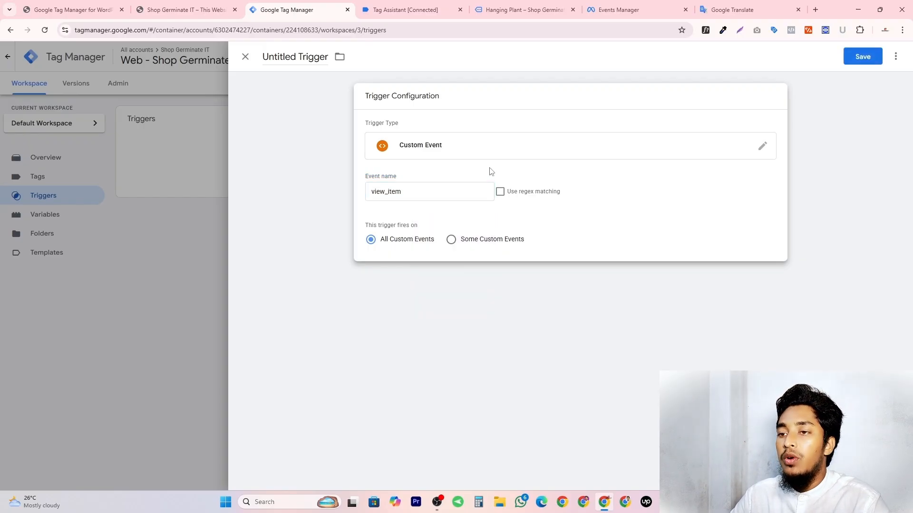
Name the new trigger View Item and save it
left_click(296, 58)
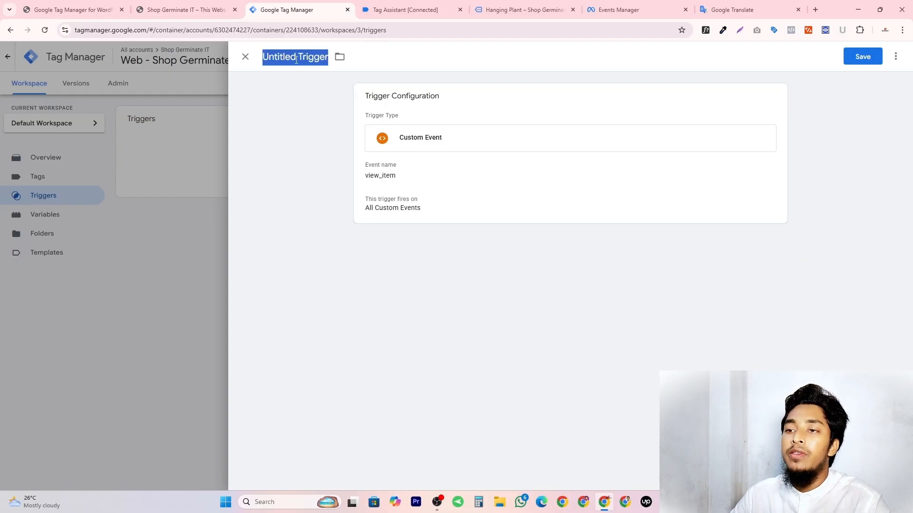
key("ctrl+v")
left_click(295, 160)
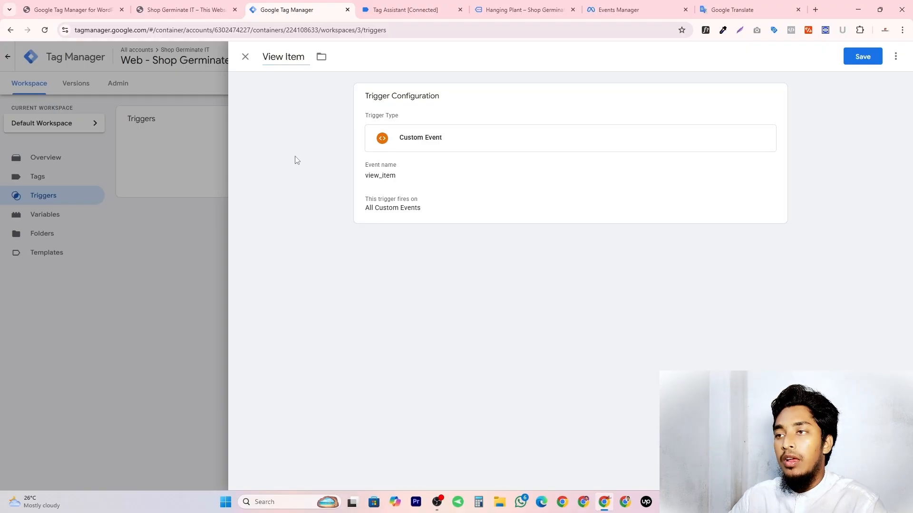
left_click(861, 59)
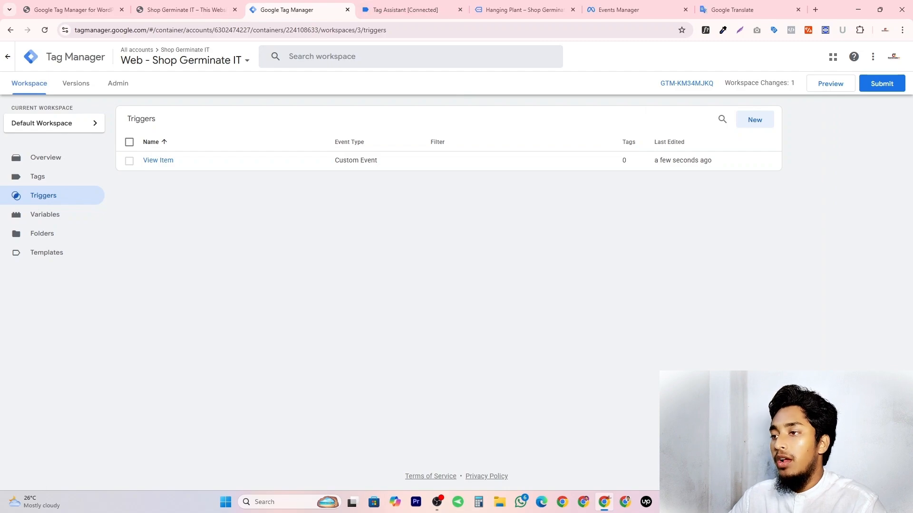
Review the remaining e-commerce events under Part01 in the Tracking Items.md notes, from View Cart to Purchase
key("alt+Tab")
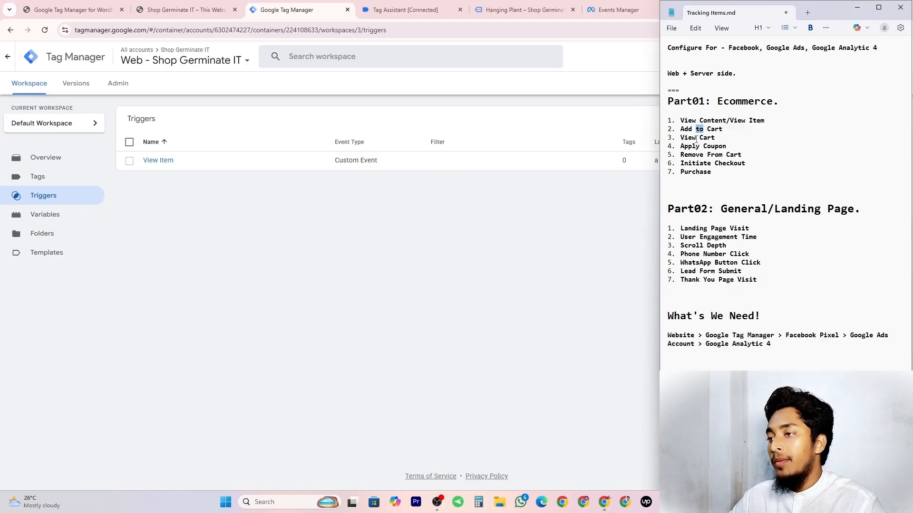
double_click(696, 139)
triple_click(696, 147)
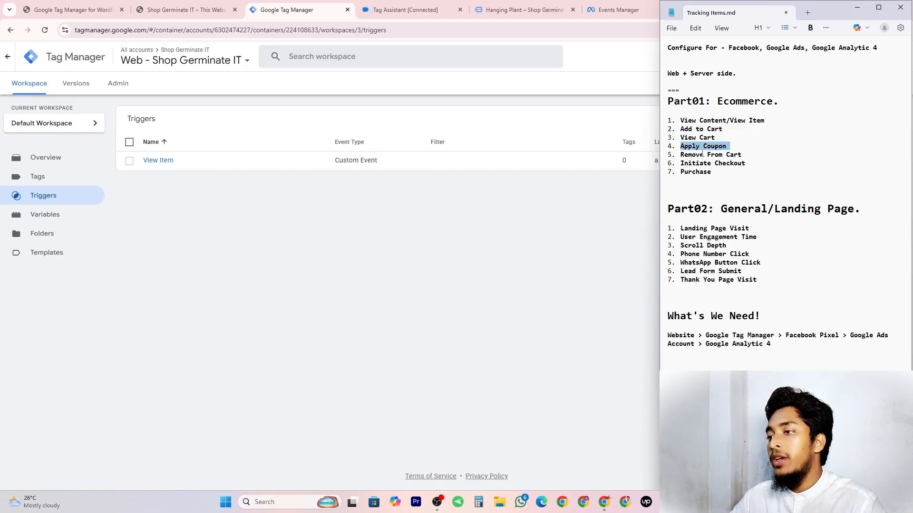
triple_click(698, 156)
triple_click(699, 163)
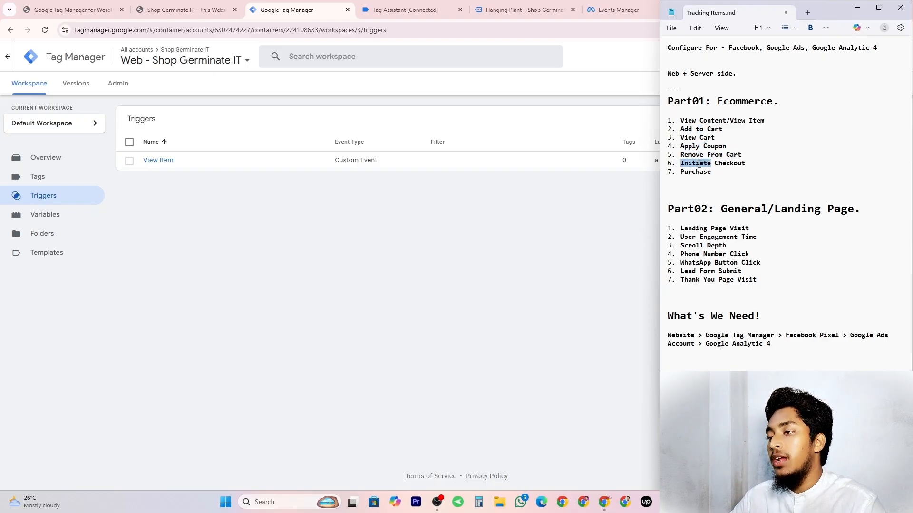
triple_click(693, 173)
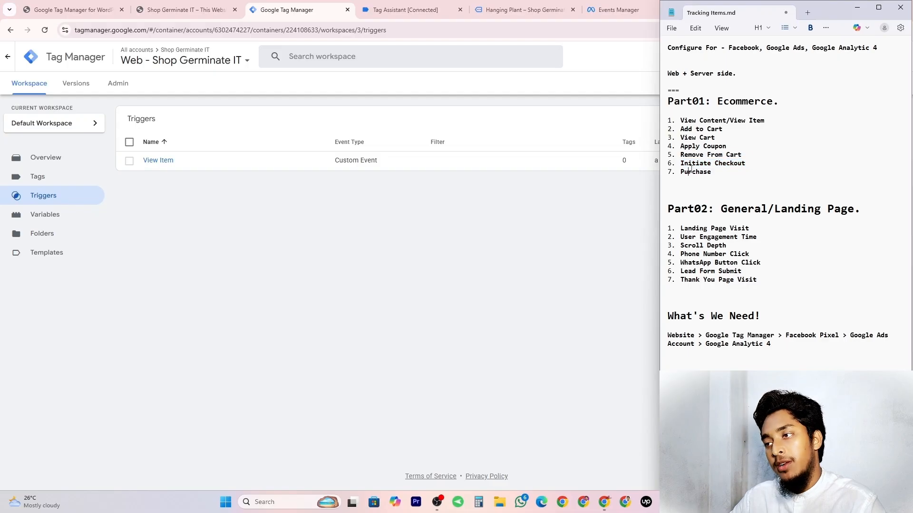
left_click(770, 182)
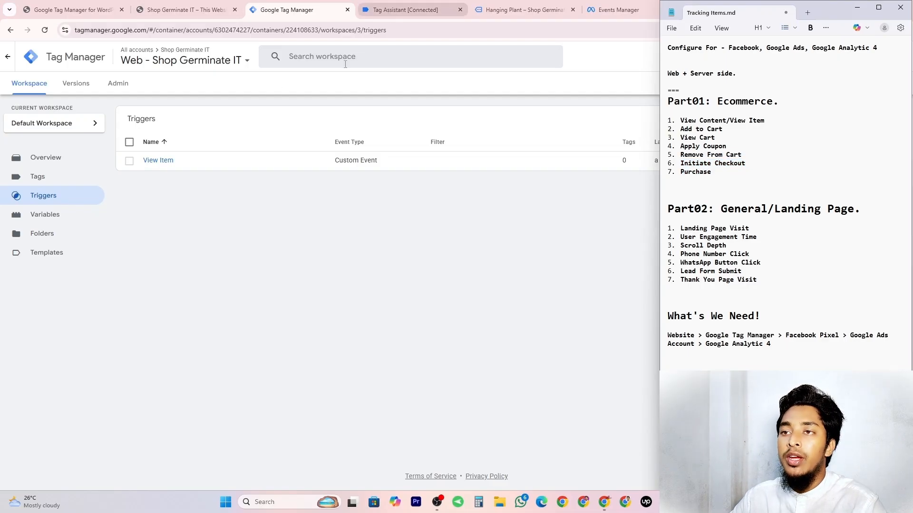
Return to the shop's Hanging Plant page and add the product to the cart
left_click(394, 11)
left_click(396, 11)
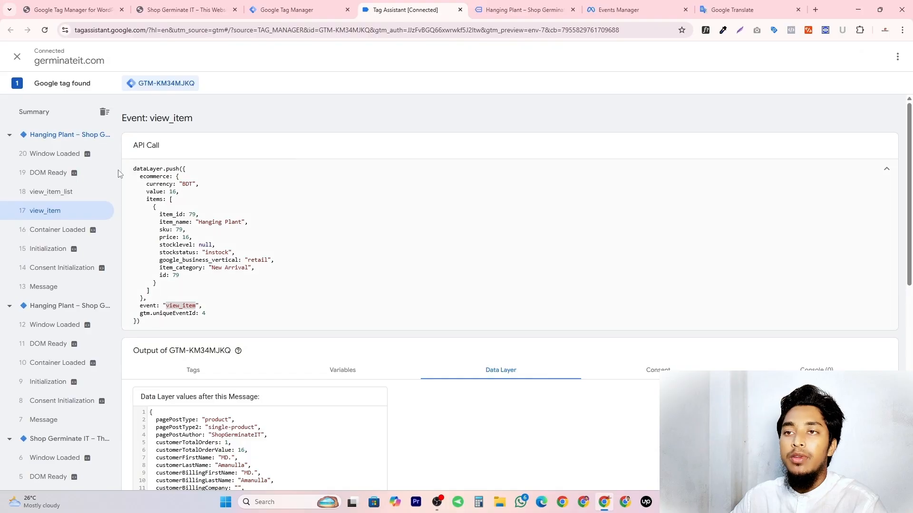
left_click(523, 10)
scroll(571, 210, "down", 2)
scroll(769, 207, "up", 3)
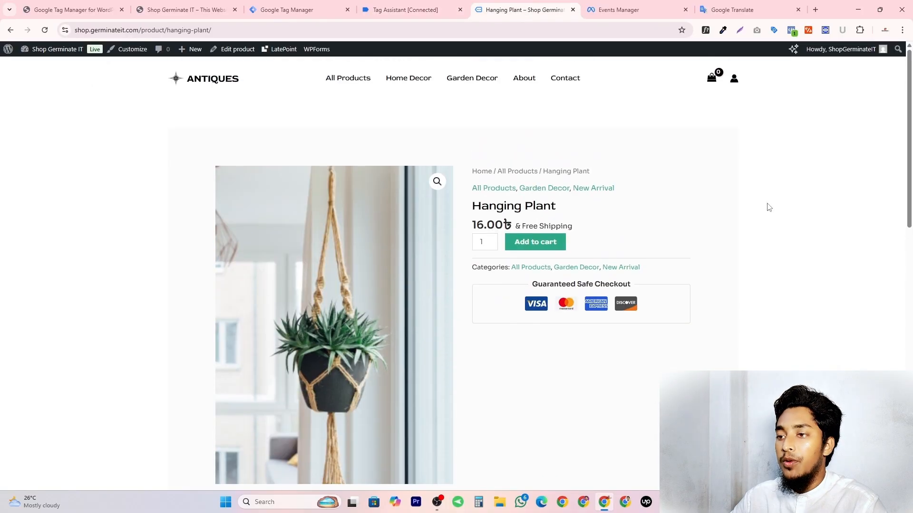
left_click(542, 243)
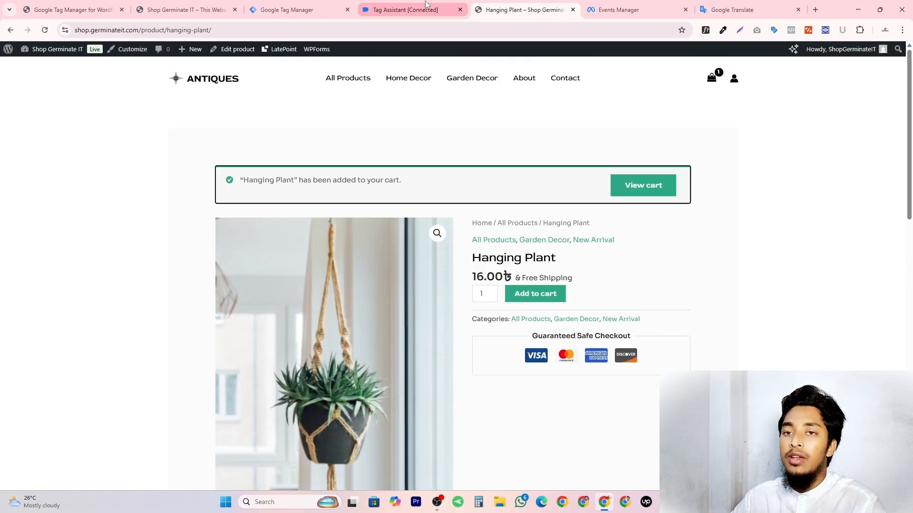
Open the add_to_cart event in Tag Assistant and copy the event name from its API call
left_click(404, 9)
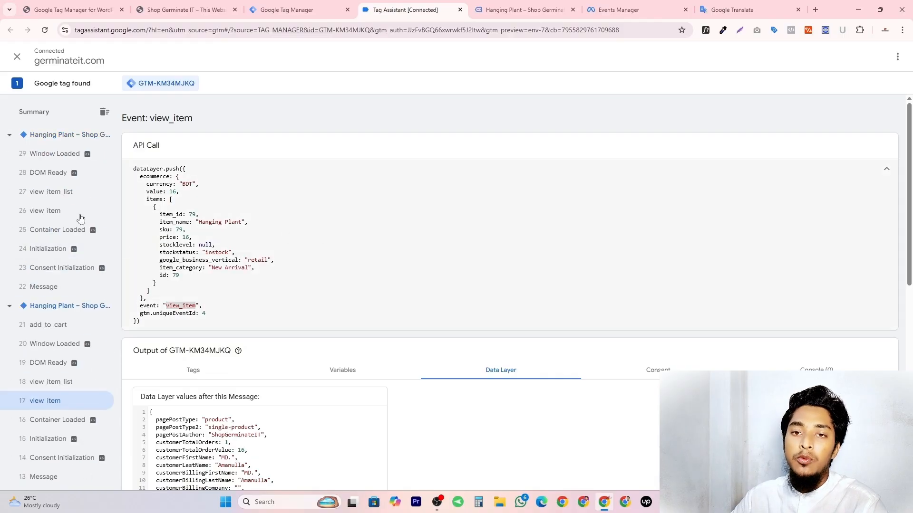
left_click(54, 329)
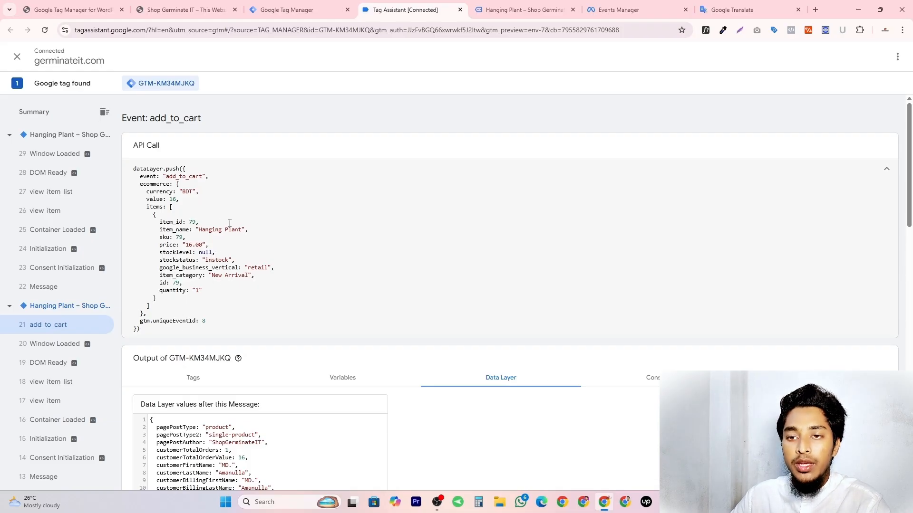
double_click(180, 177)
key("ctrl+c")
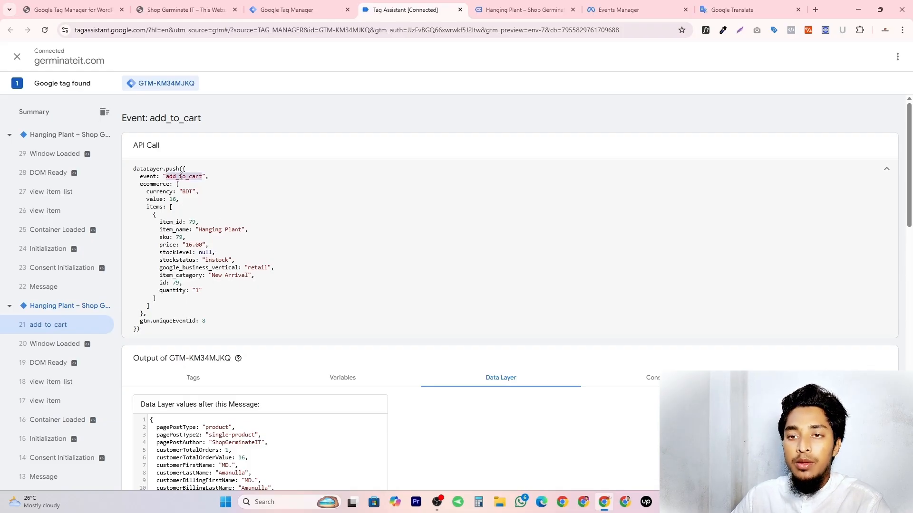
Start another Custom Event trigger in Google Tag Manager with the event name add_to_cart
left_click(303, 5)
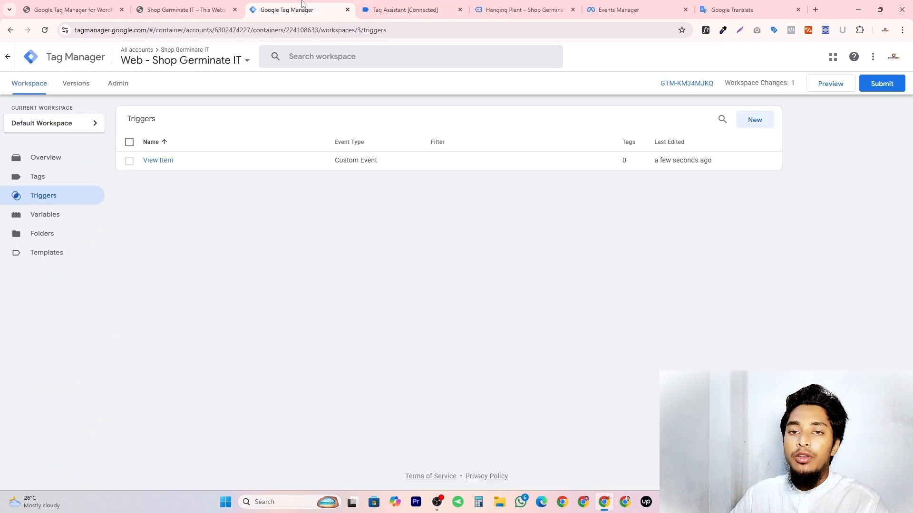
left_click(760, 121)
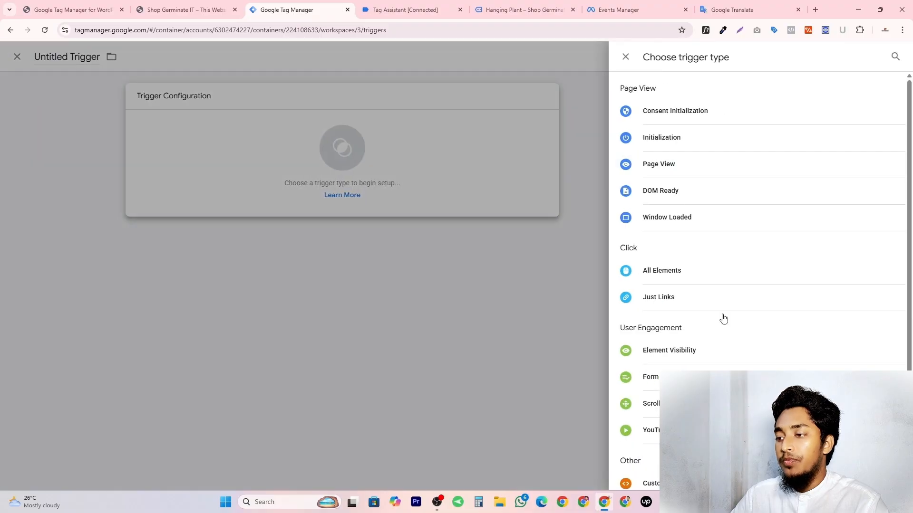
scroll(722, 380, "down", 2)
left_click(685, 389)
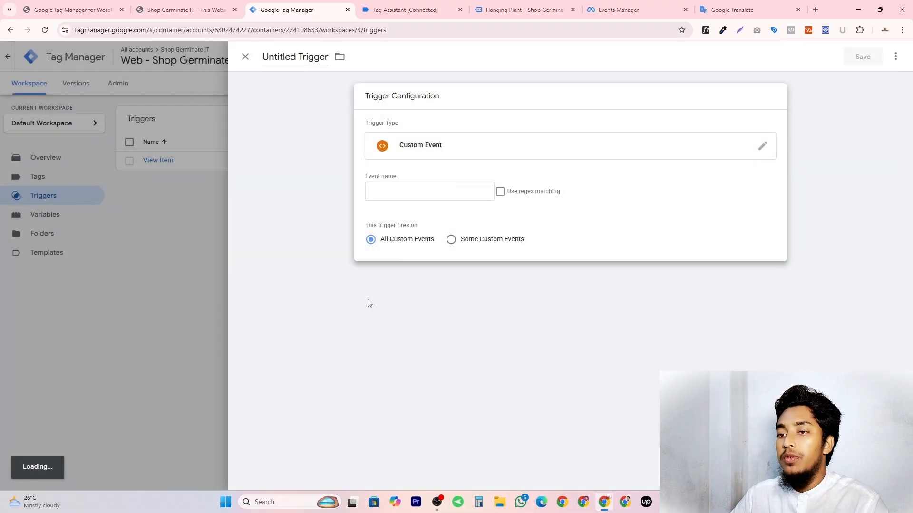
left_click(387, 195)
key("ctrl+v")
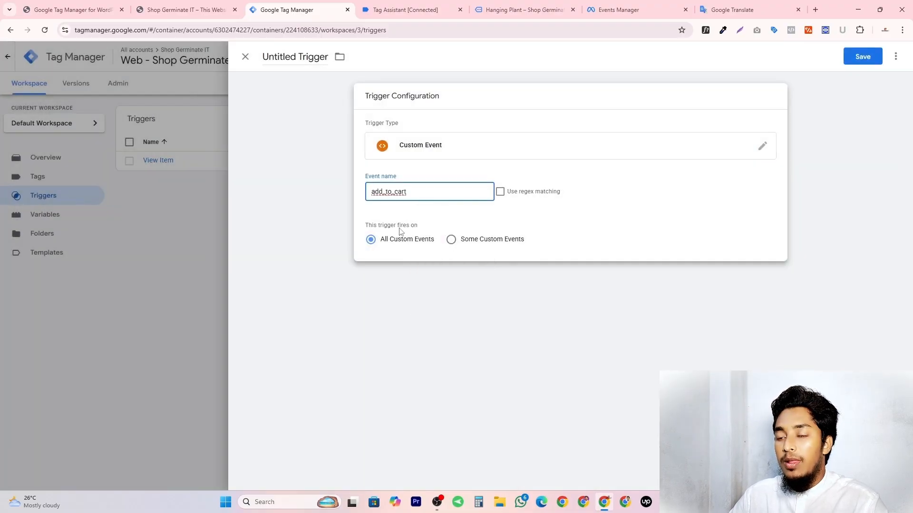
Name the add_to_cart trigger Add to Cart and save it
left_click(300, 57)
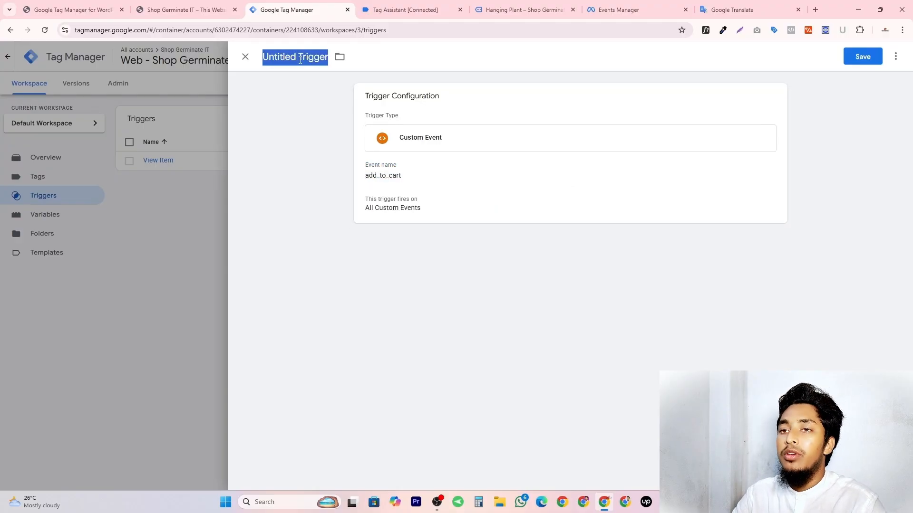
type("Add to Cart")
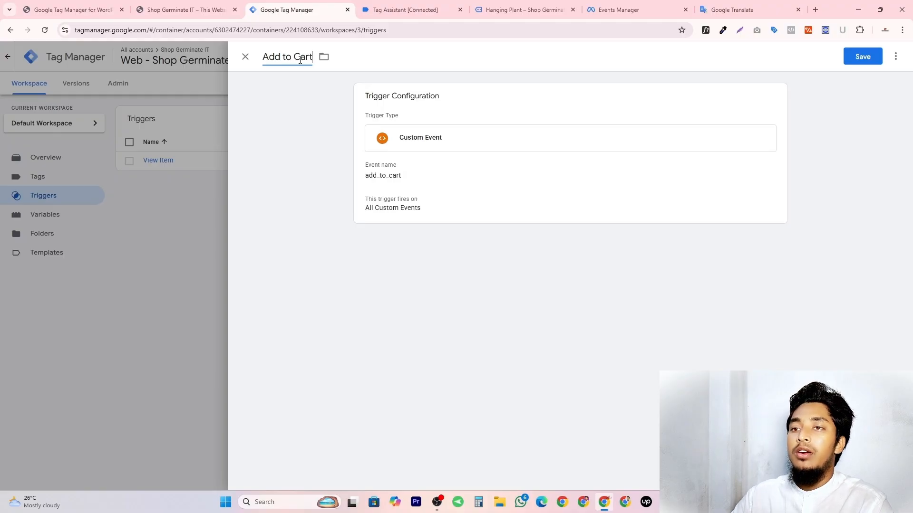
left_click(863, 57)
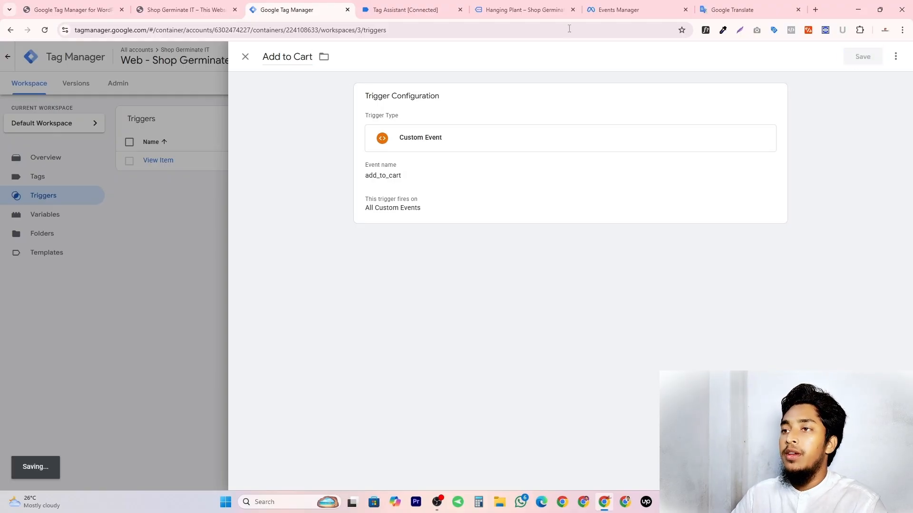
View the cart in the shop, and copy the view_cart event name from its API call in Tag Assistant
left_click(523, 10)
left_click(658, 185)
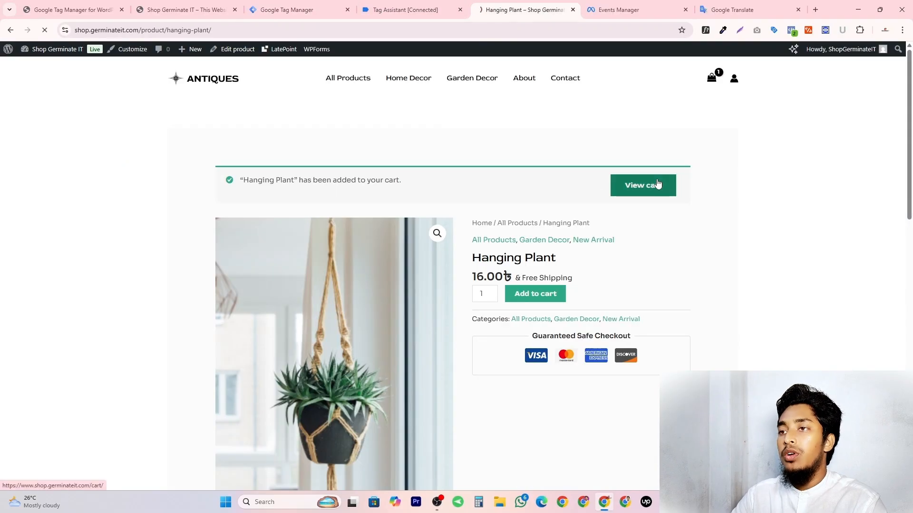
left_click(404, 10)
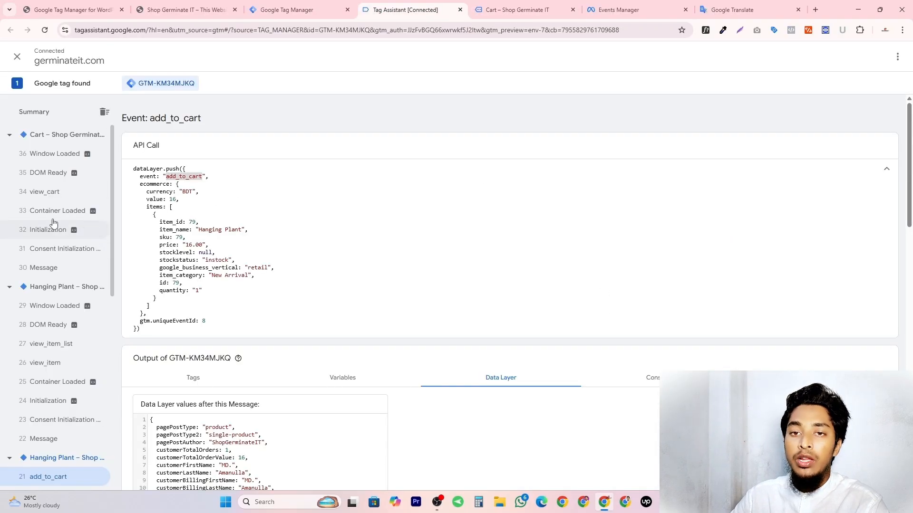
left_click(47, 190)
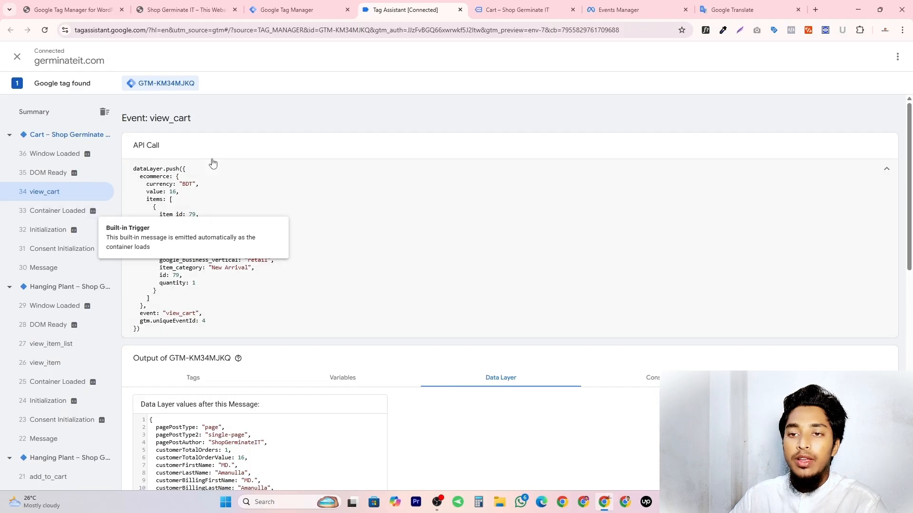
double_click(183, 315)
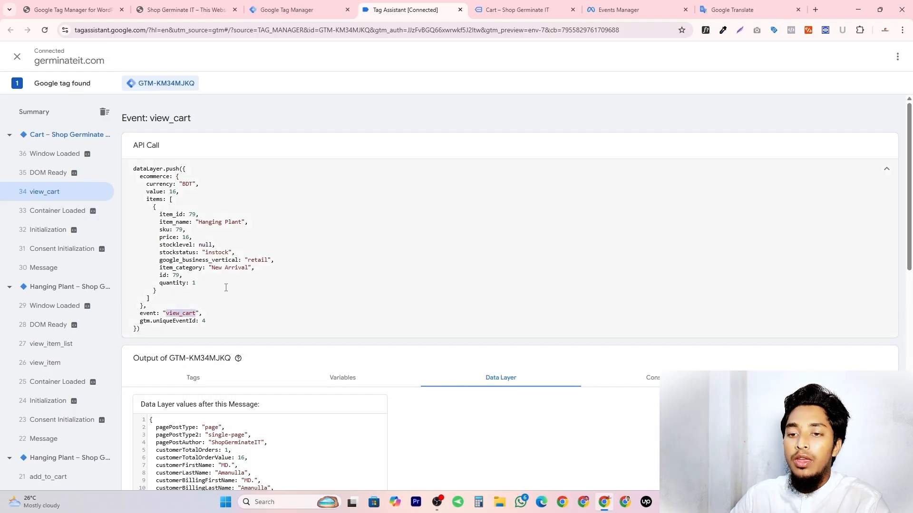
right_click(183, 318)
left_click(203, 326)
Start a new Custom Event trigger in Google Tag Manager with the event name view_cart
left_click(285, 9)
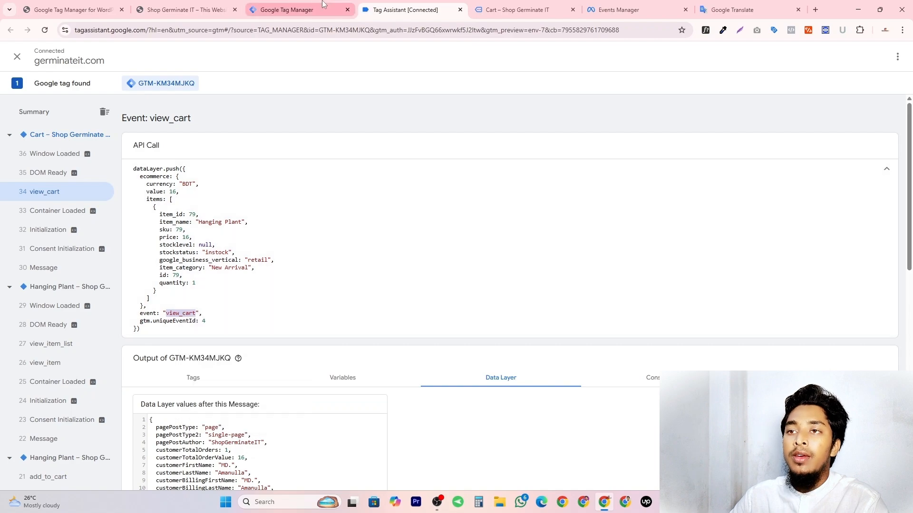
left_click(761, 120)
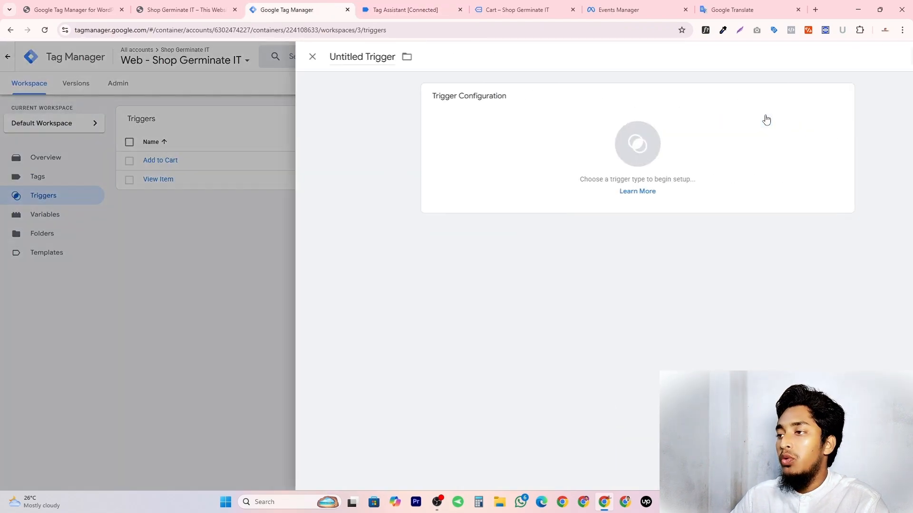
left_click(574, 156)
scroll(665, 381, "down", 2)
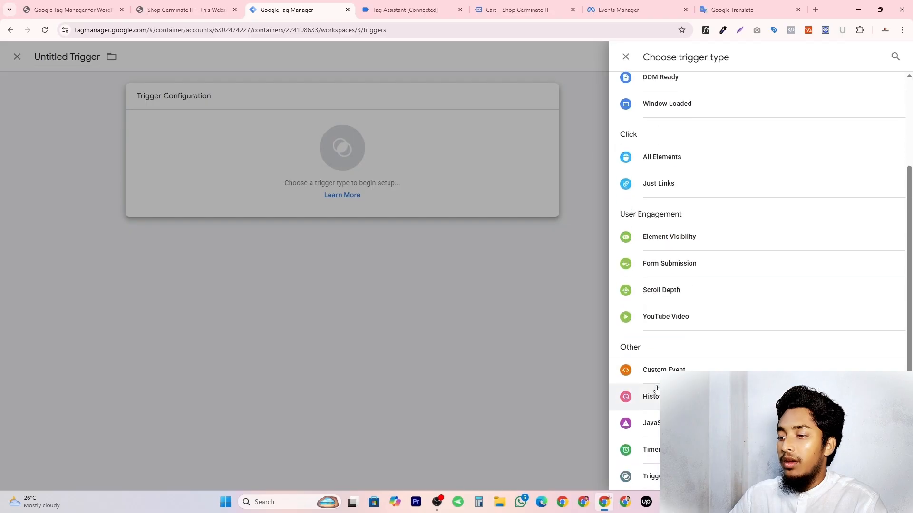
left_click(677, 369)
left_click(428, 190)
key("ctrl+v")
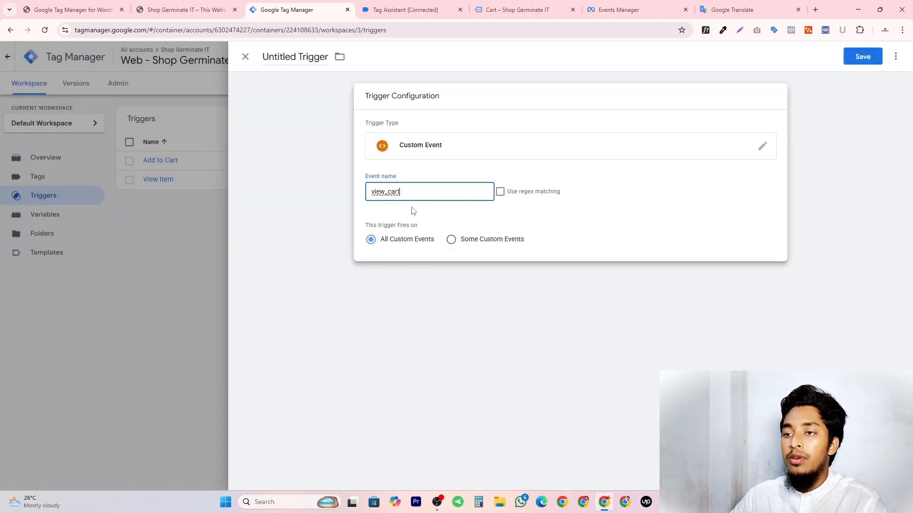
Name the view_cart trigger View Cart and save it
left_click(313, 127)
left_click(301, 64)
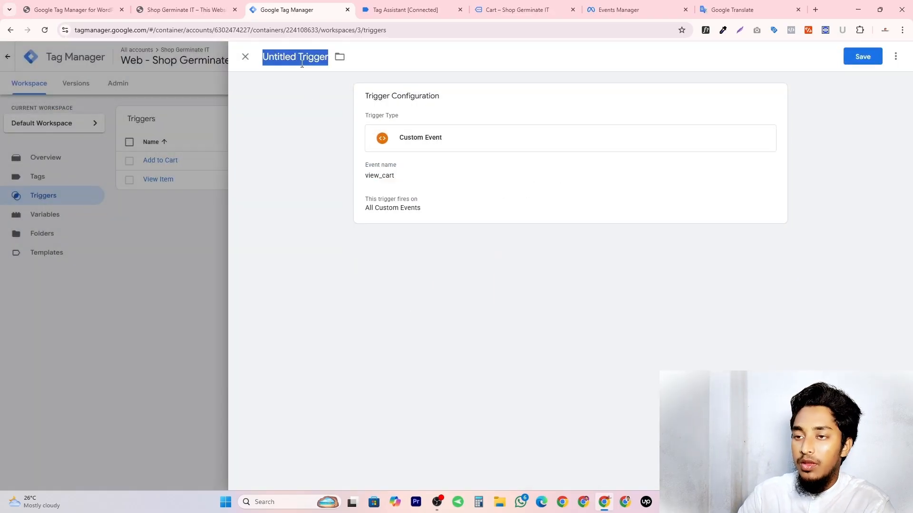
type("View Cart")
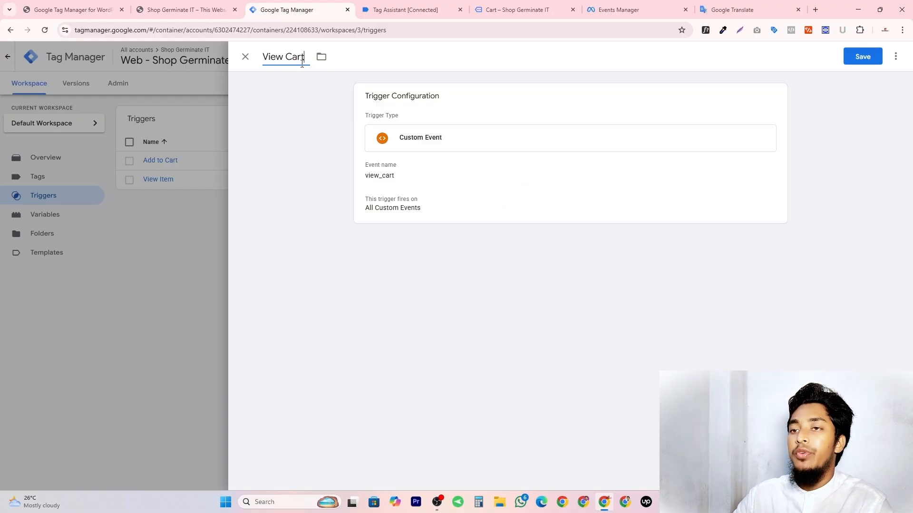
left_click(301, 98)
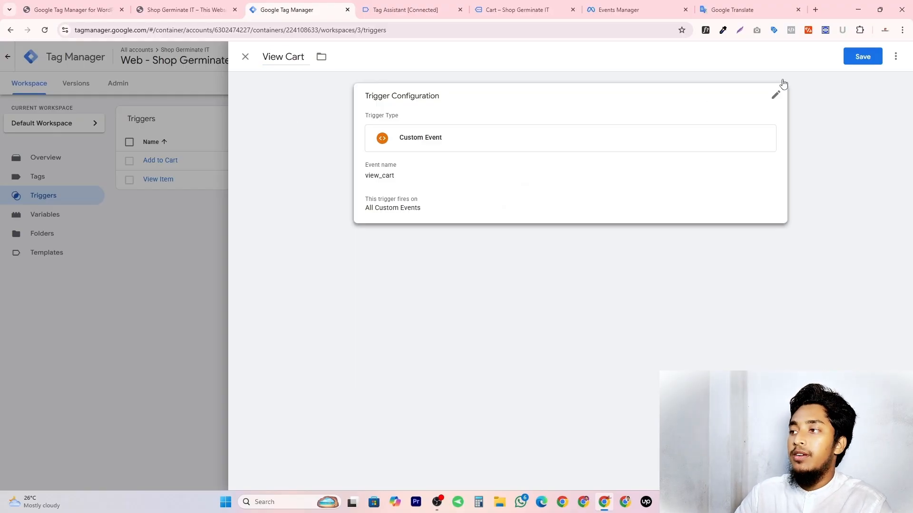
left_click(864, 56)
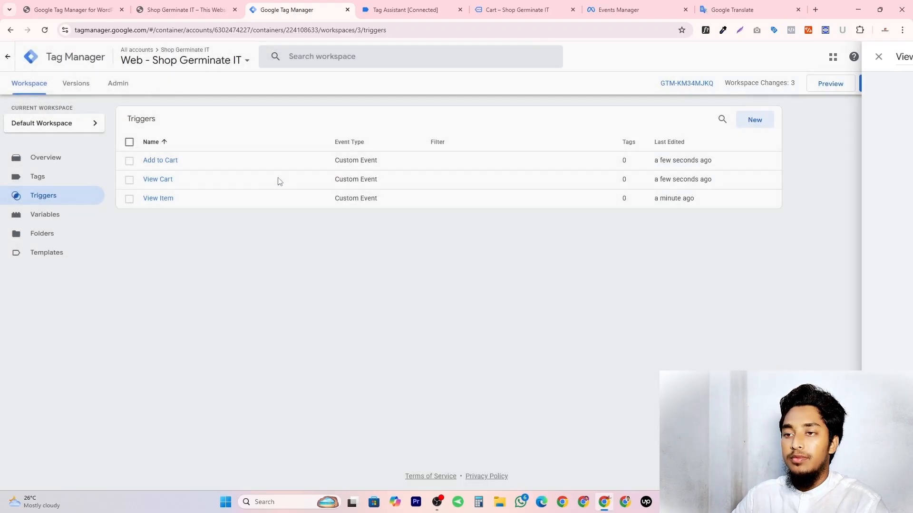
Return to the shop's cart page and proceed to checkout with the Hanging Plant
left_click(448, 6)
left_click(511, 9)
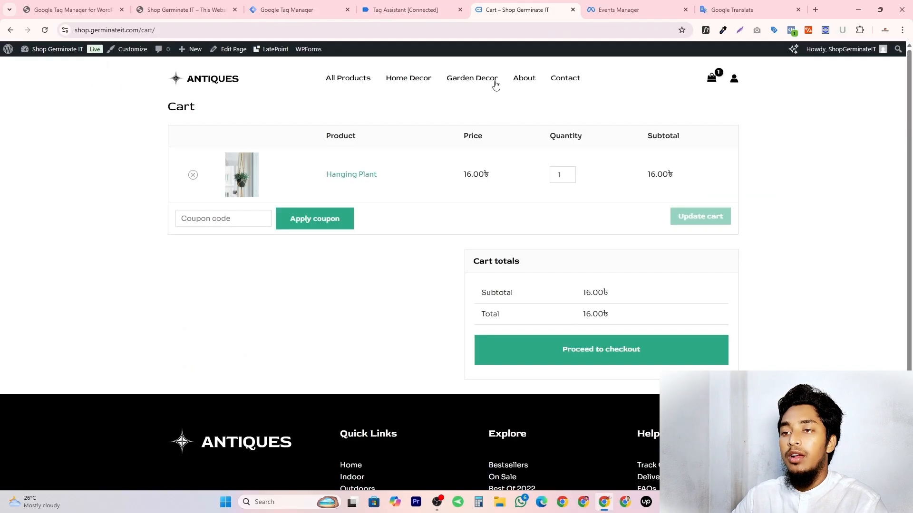
left_click(538, 354)
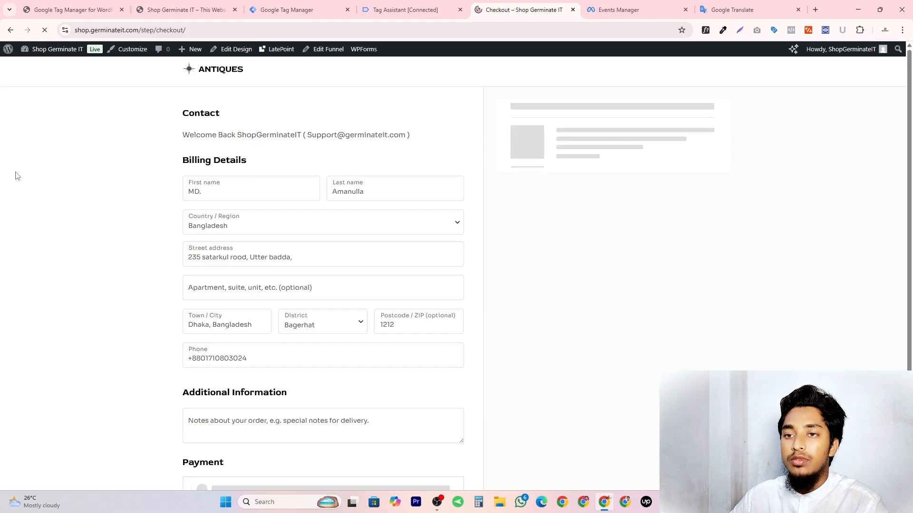
Open the begin_checkout event in Tag Assistant, expand its API call and copy the event name
left_click(414, 2)
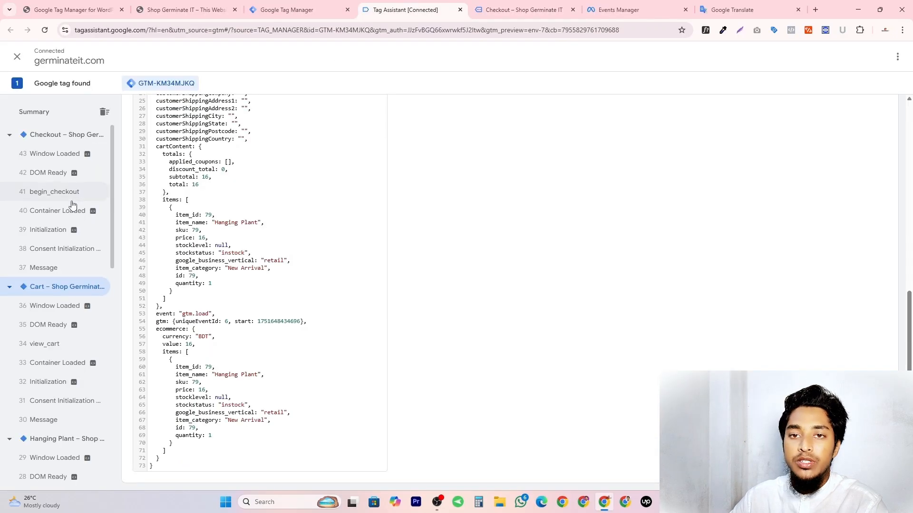
left_click(99, 193)
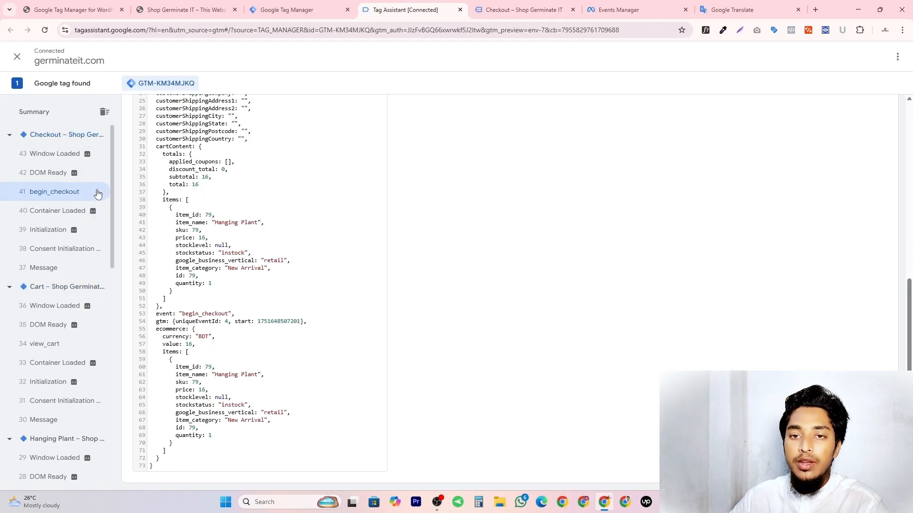
scroll(210, 286, "up", 7)
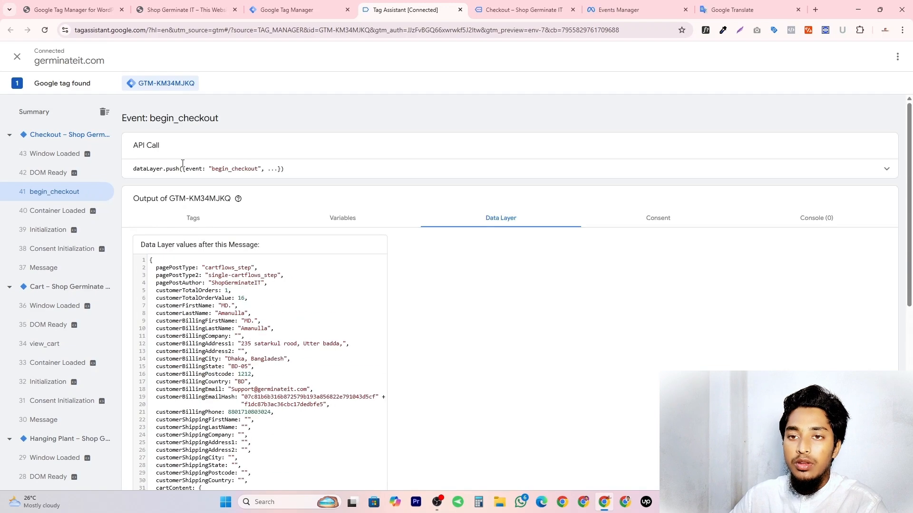
left_click(350, 175)
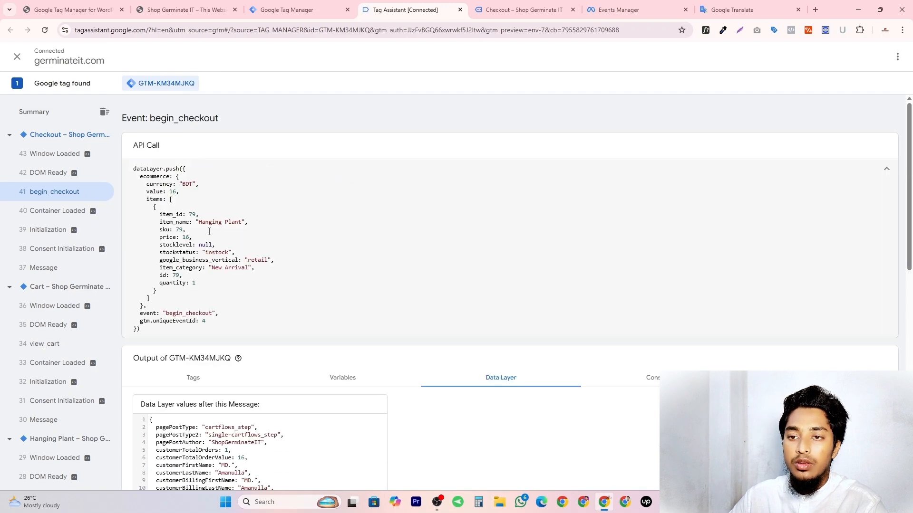
double_click(186, 314)
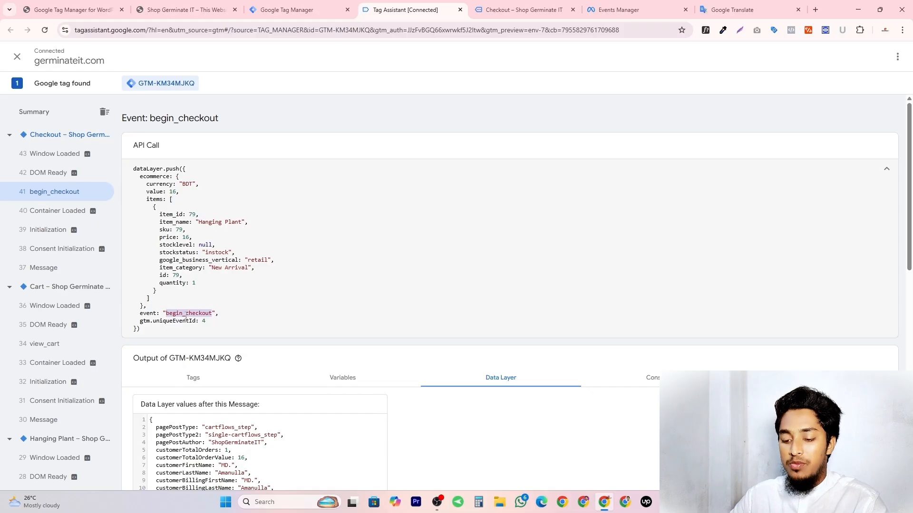
Start a new Custom Event trigger in Google Tag Manager with the event name begin_checkout
left_click(287, 9)
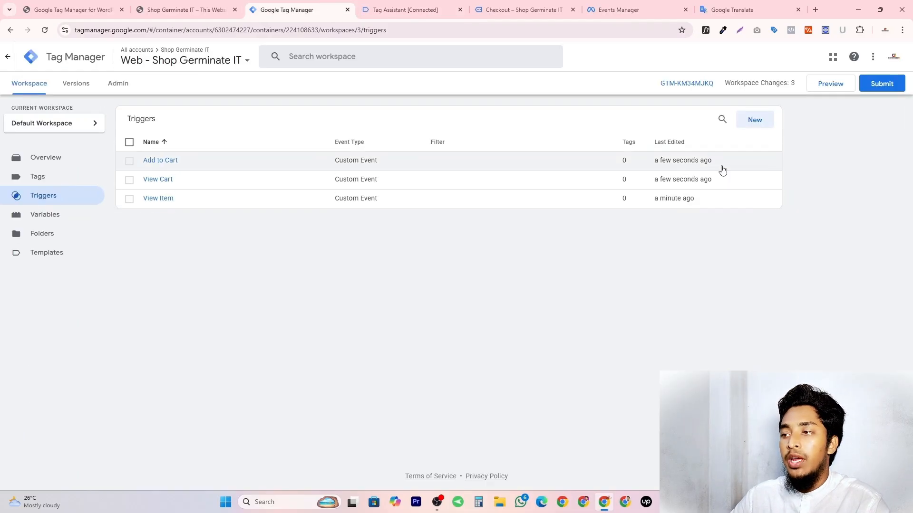
left_click(756, 120)
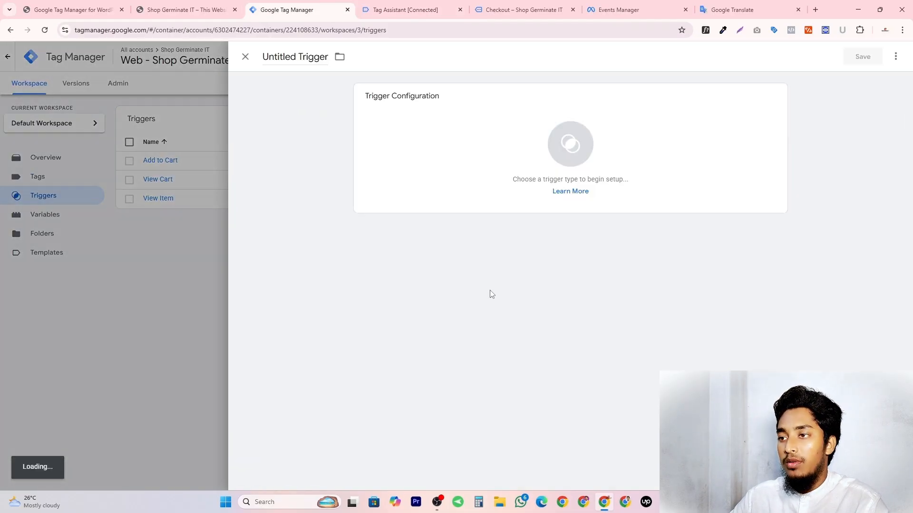
left_click(561, 181)
scroll(644, 397, "down", 2)
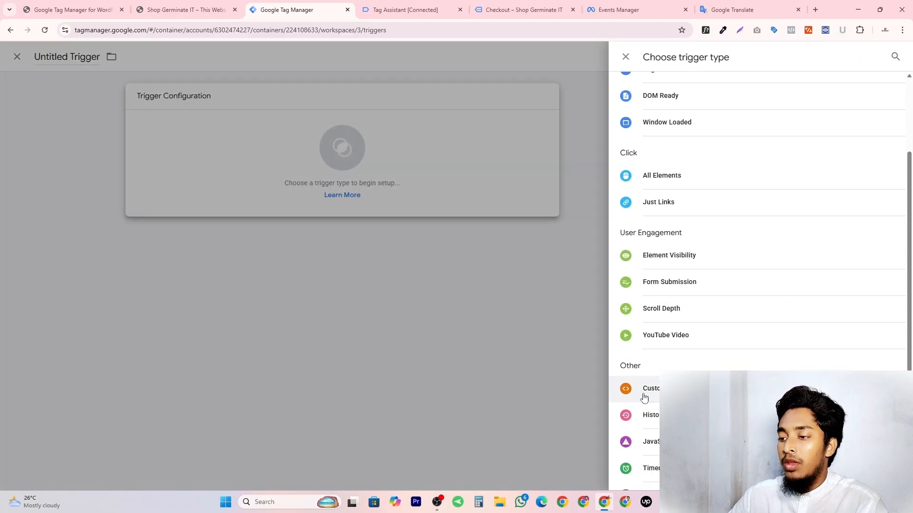
left_click(642, 391)
left_click(395, 192)
type("begin_checkout")
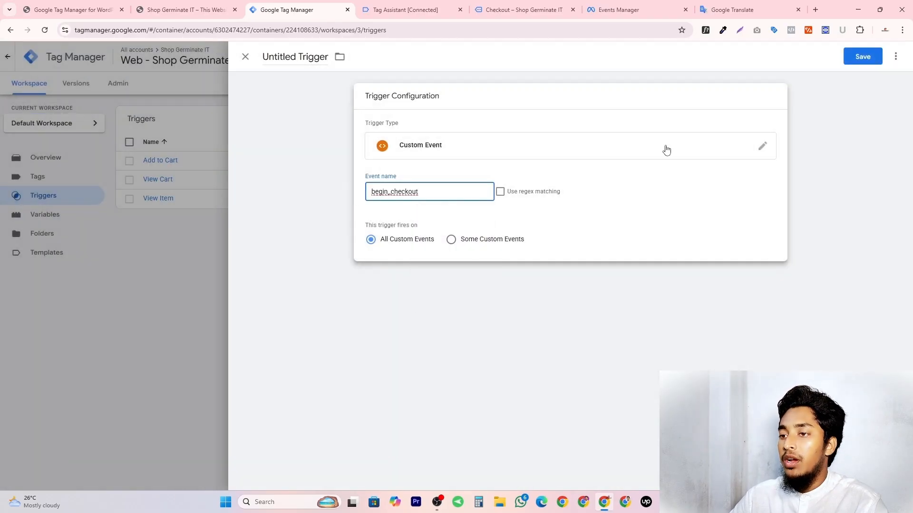
Name the begin_checkout trigger Begin Checkout and save it
triple_click(292, 57)
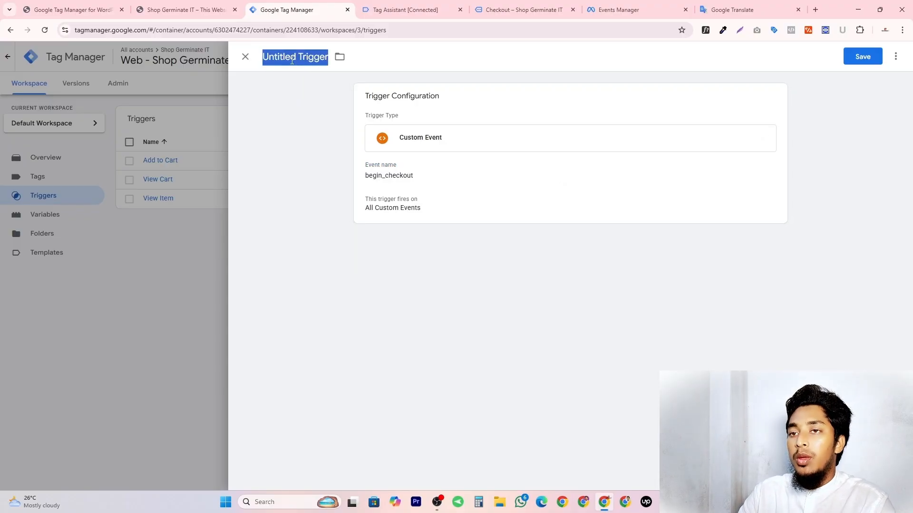
type("Begin C")
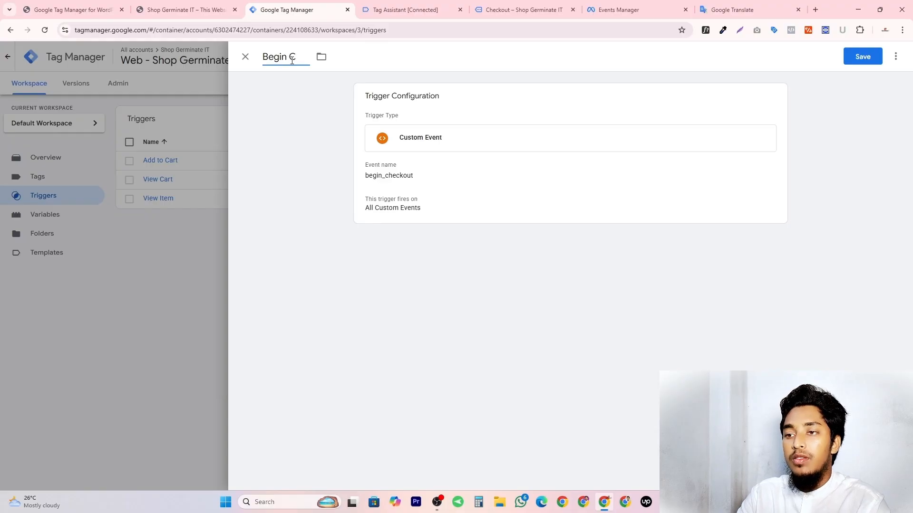
type("heckou")
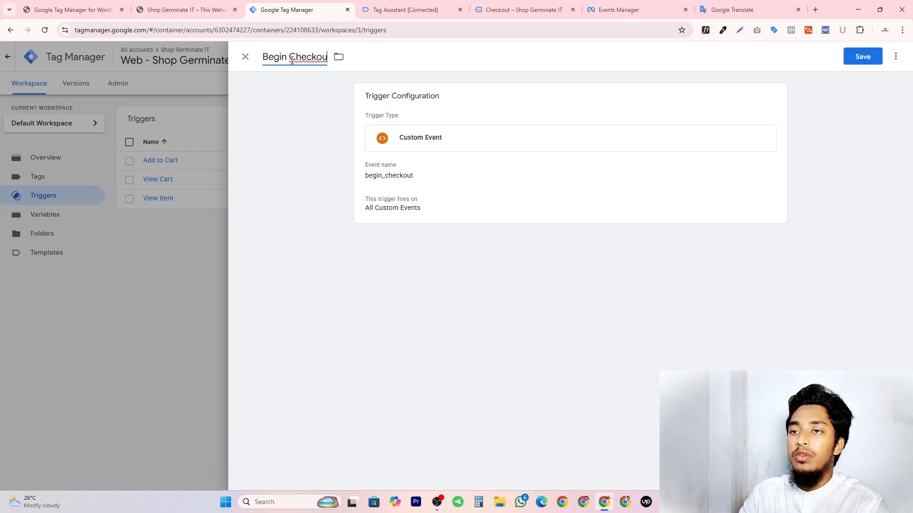
type("t")
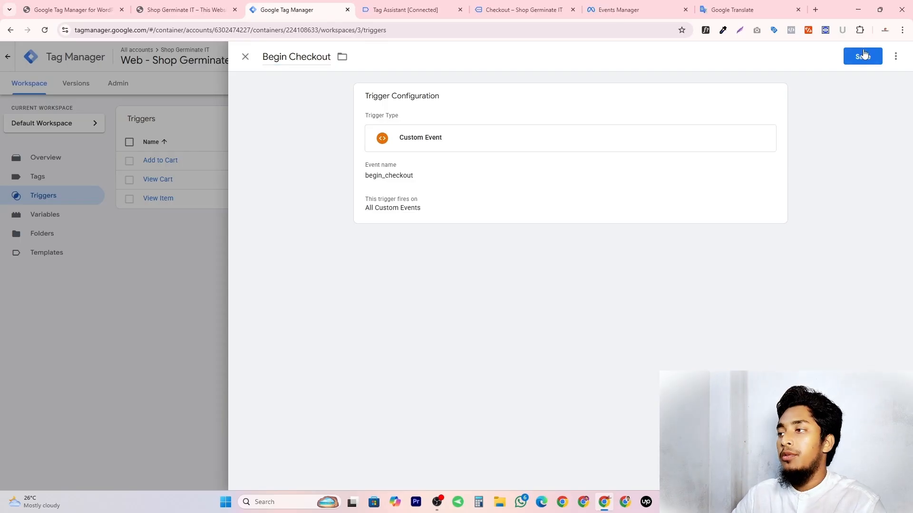
left_click(863, 57)
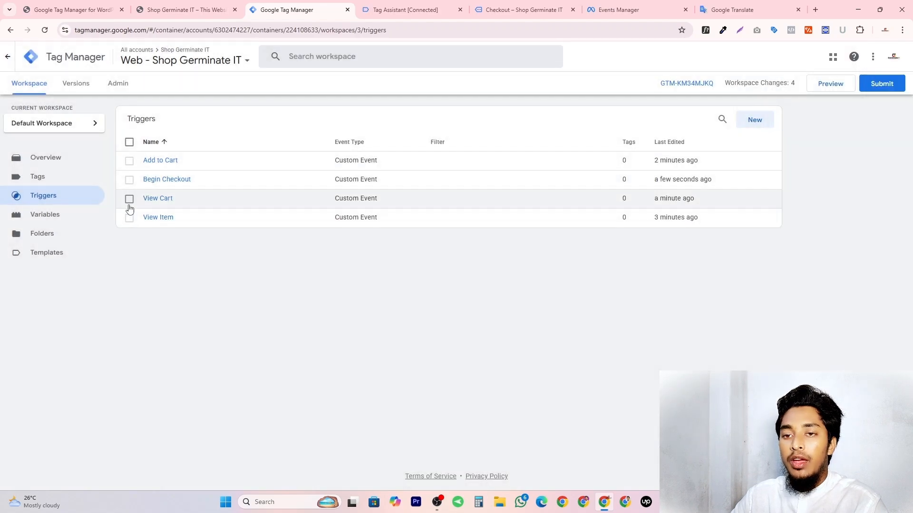
Return to the shop's checkout page and place the cash-on-delivery order for the Hanging Plant
left_click(389, 7)
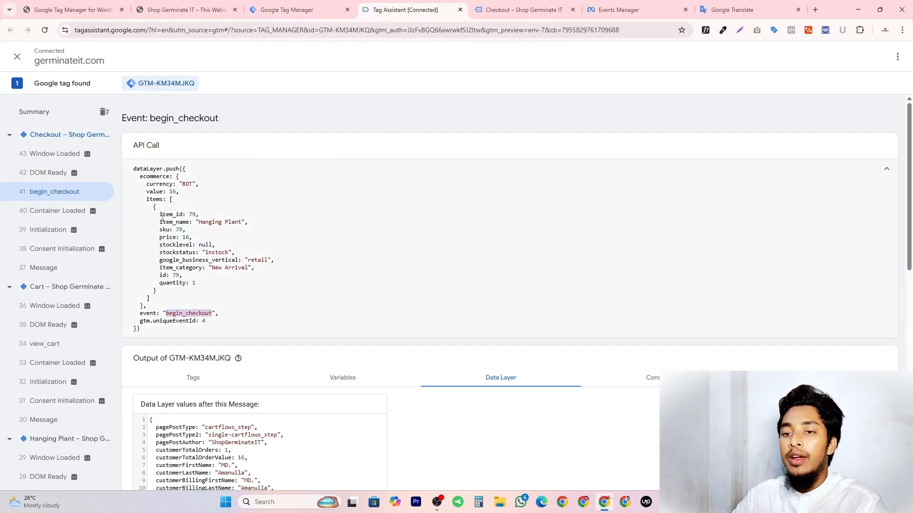
left_click(380, 279)
left_click(523, 9)
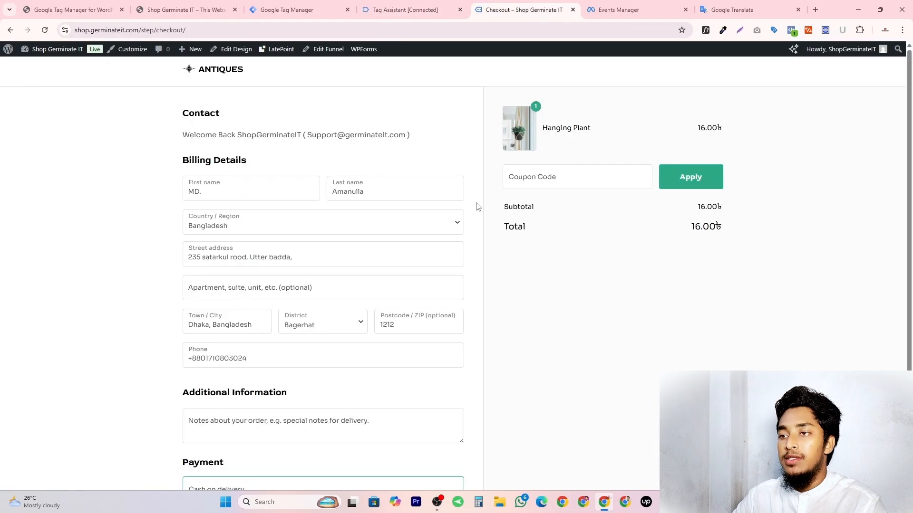
scroll(567, 316, "down", 2)
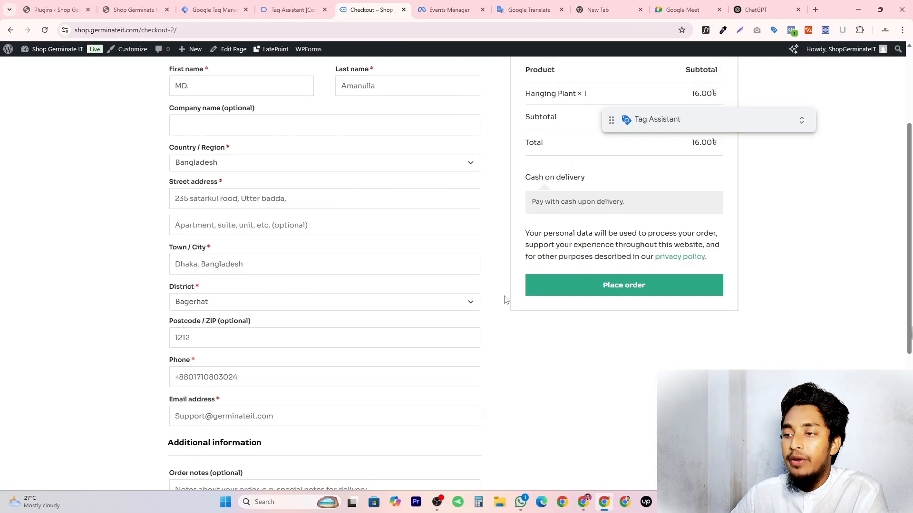
left_click(577, 292)
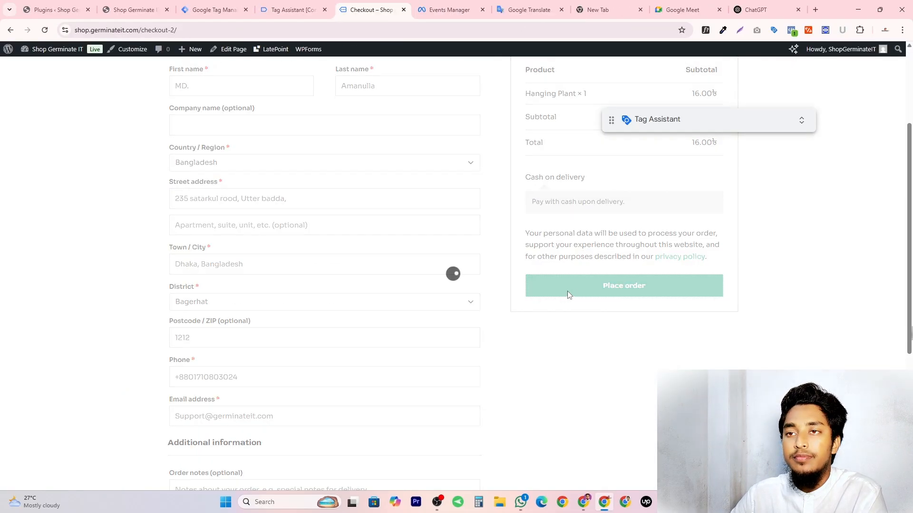
Continue past the connection notice in Tag Assistant, open the purchase event and copy its event name from the API call
left_click(287, 15)
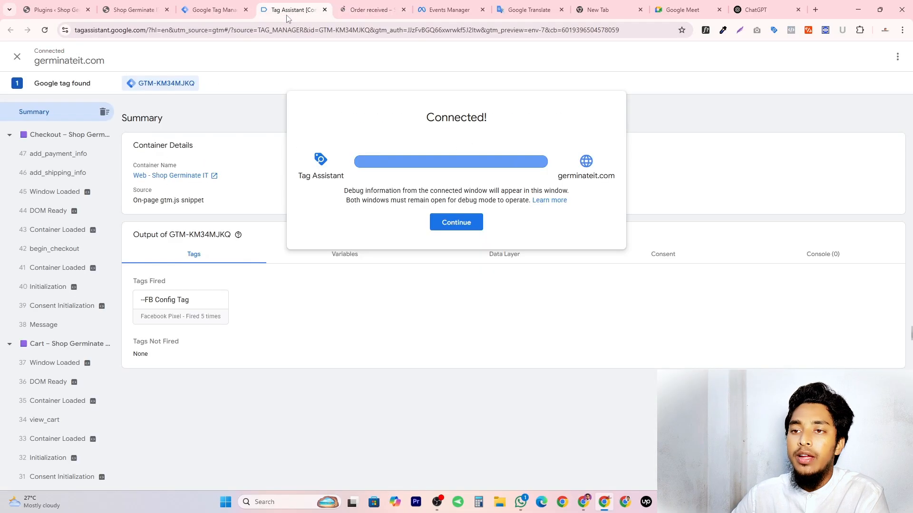
left_click(470, 228)
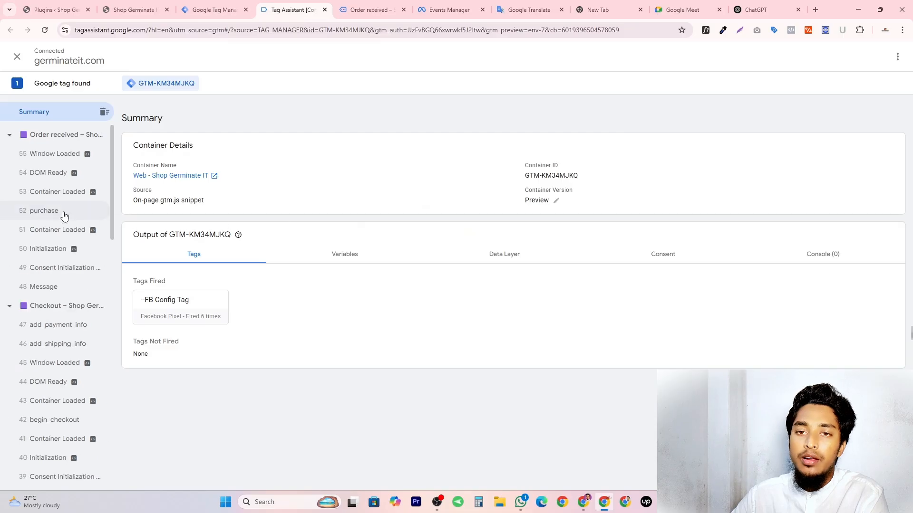
left_click(44, 218)
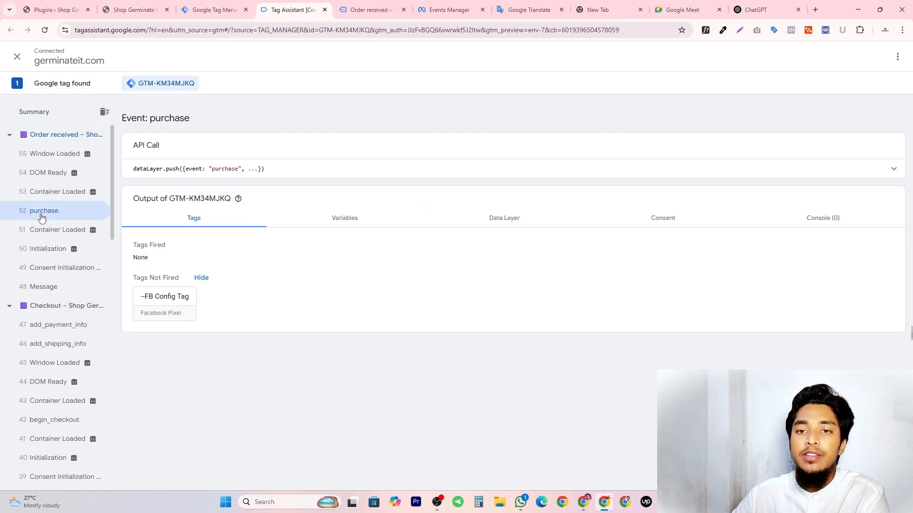
double_click(219, 170)
right_click(219, 169)
left_click(251, 180)
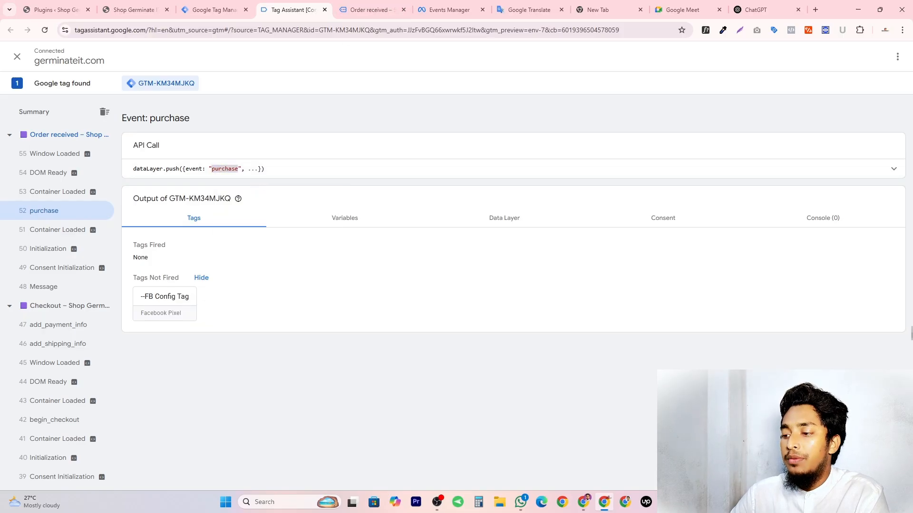
Review the Part01 Ecommerce event list in the Tracking Items.md notes, from View Content/View Item to Purchase
left_click(688, 502)
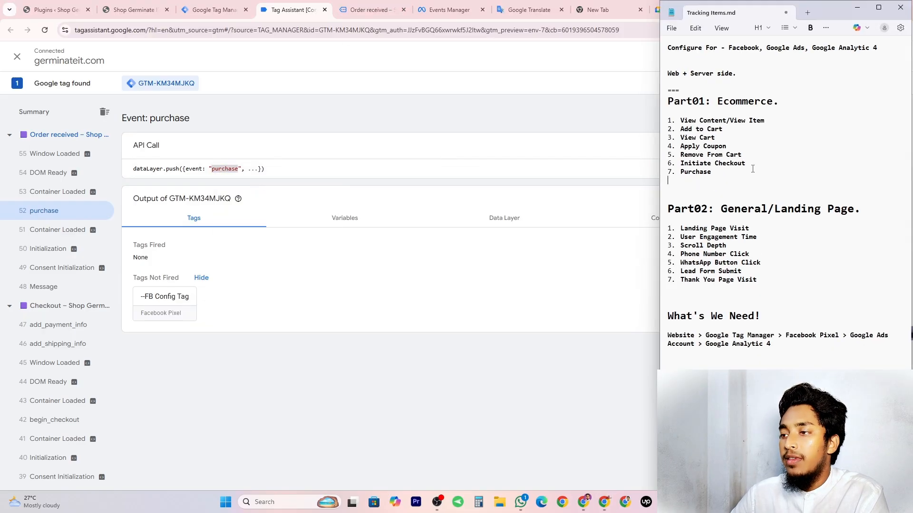
double_click(700, 173)
triple_click(715, 164)
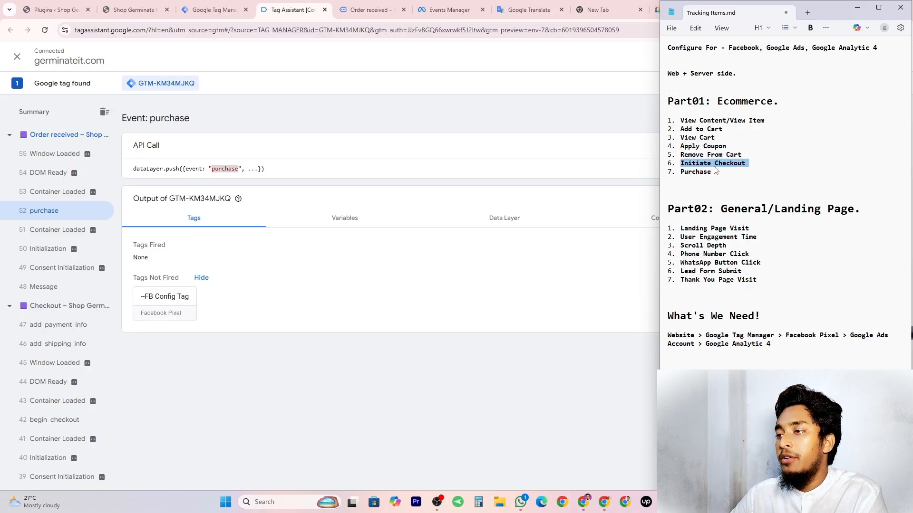
triple_click(705, 155)
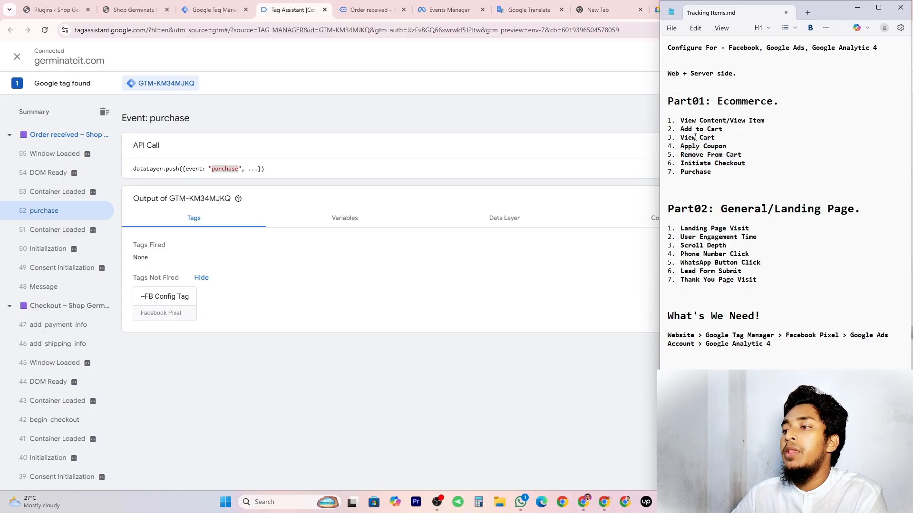
triple_click(695, 138)
triple_click(698, 130)
triple_click(699, 121)
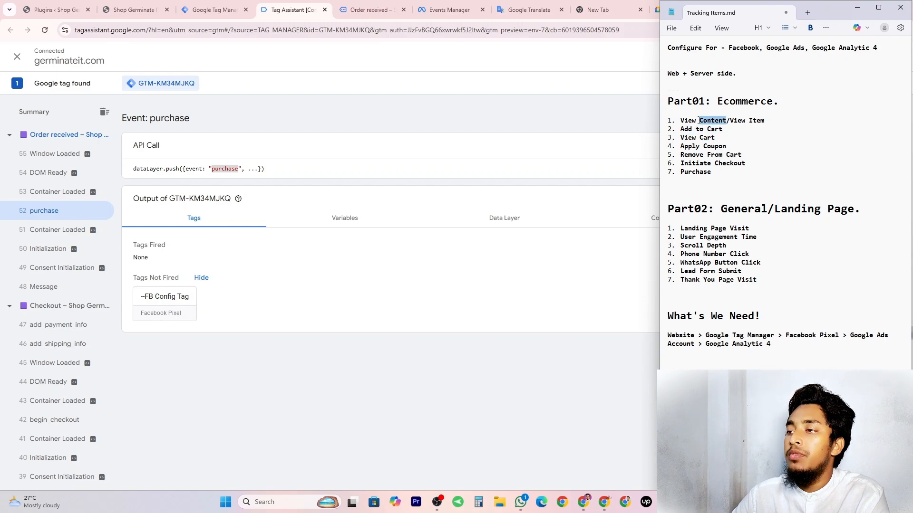
triple_click(698, 146)
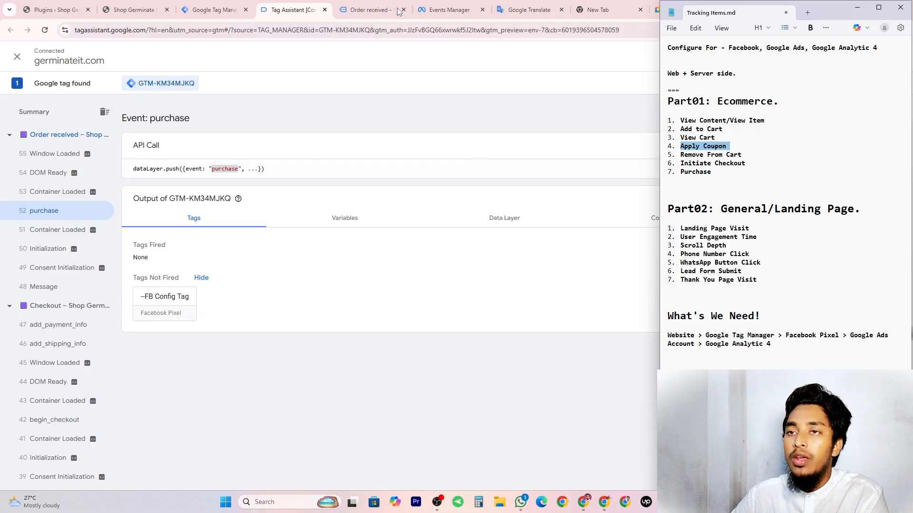
Look over the shop's home page and the order-received page of the Hanging Plant order
left_click(134, 10)
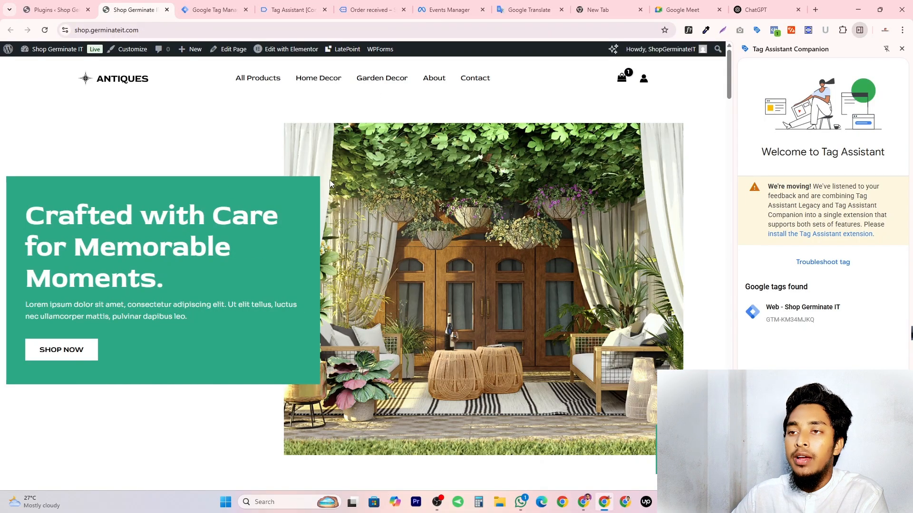
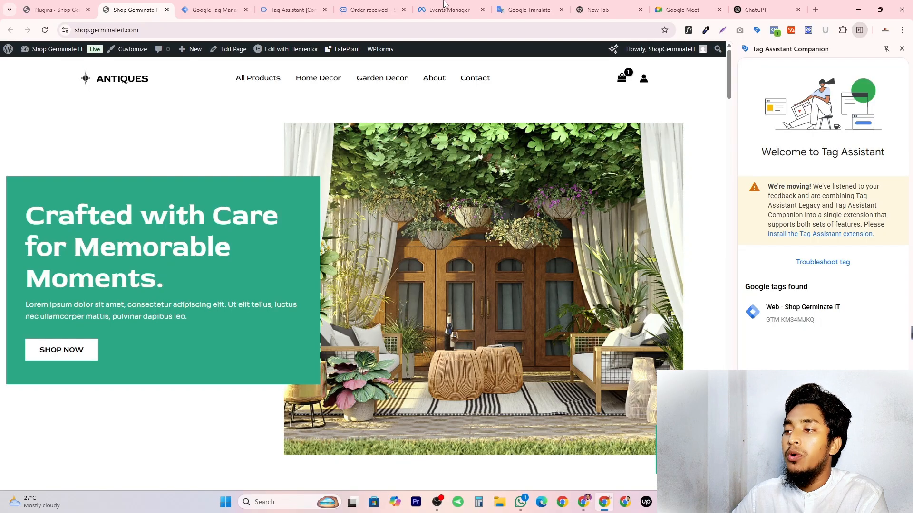
left_click(391, 4)
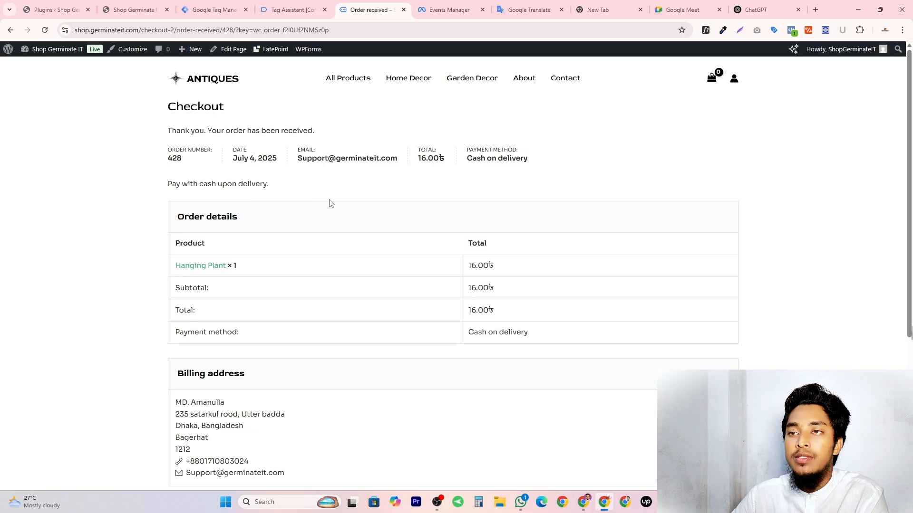
scroll(311, 148, "down", 2)
scroll(312, 141, "up", 2)
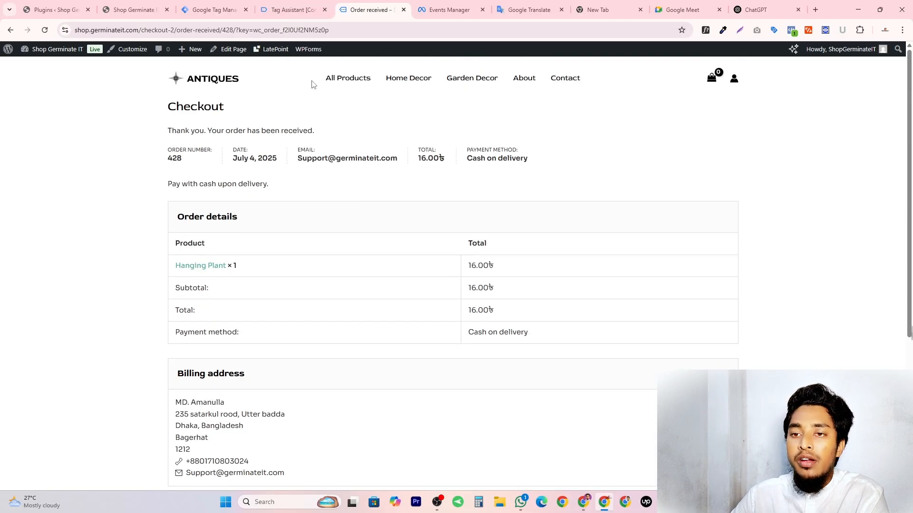
Return to the purchase event in Tag Assistant and copy its event name again
left_click(291, 9)
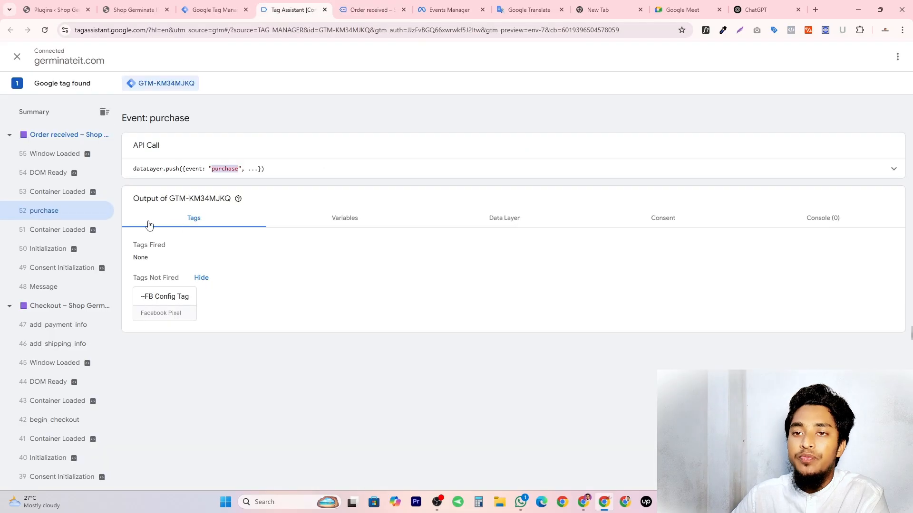
right_click(227, 174)
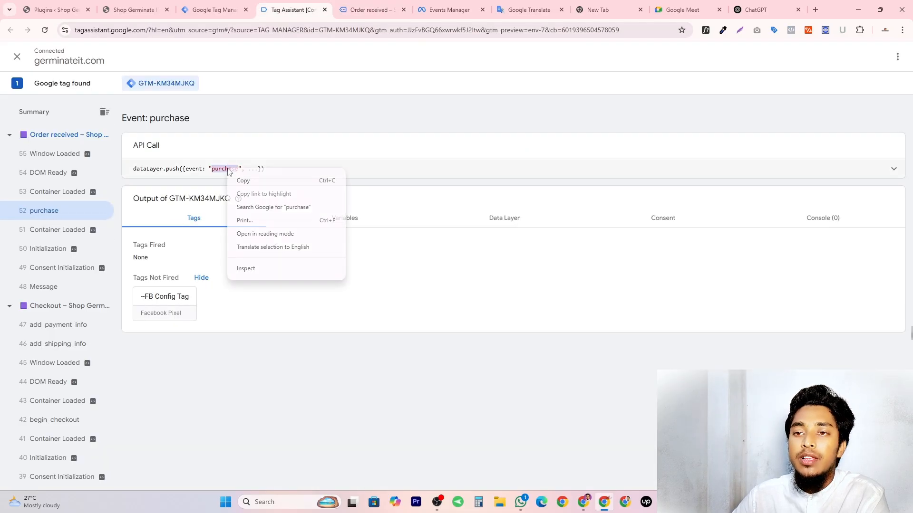
left_click(251, 181)
Start a new Custom Event trigger in Google Tag Manager with the event name purchase
left_click(212, 10)
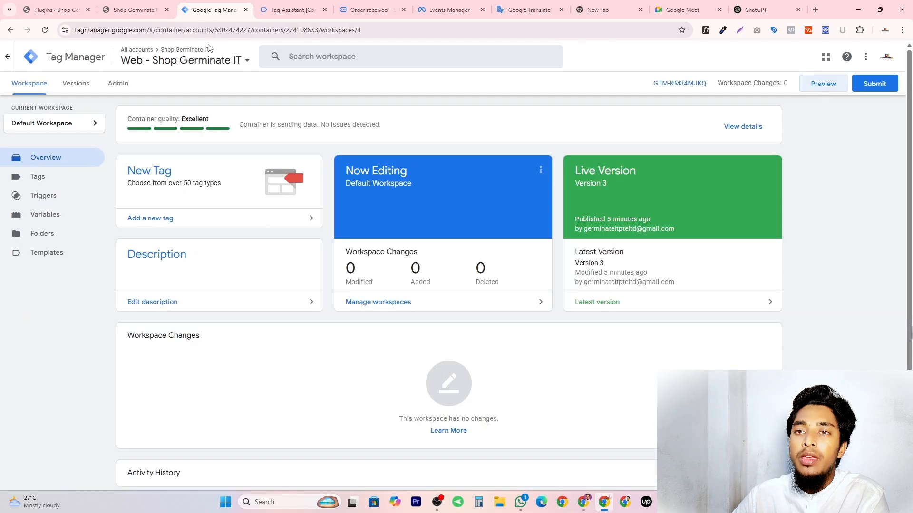
scroll(64, 182, "down", 1)
left_click(48, 160)
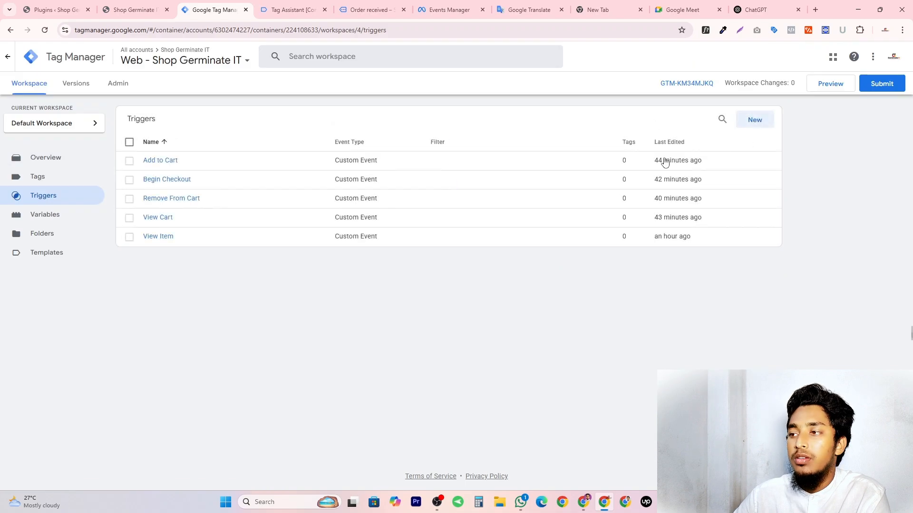
left_click(755, 120)
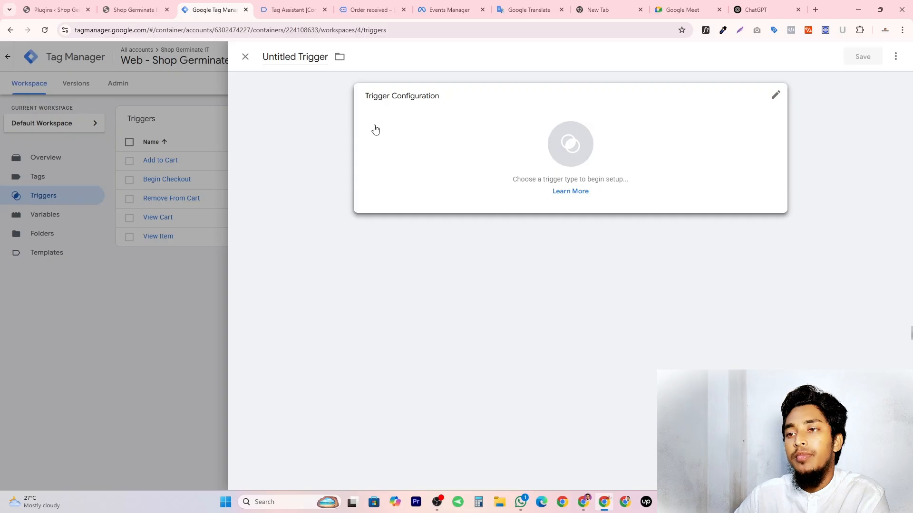
left_click(583, 139)
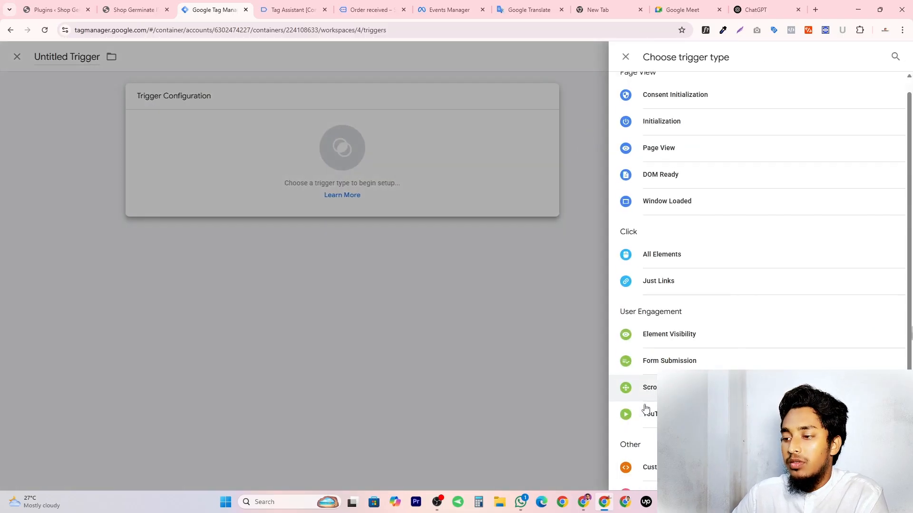
scroll(646, 408, "down", 2)
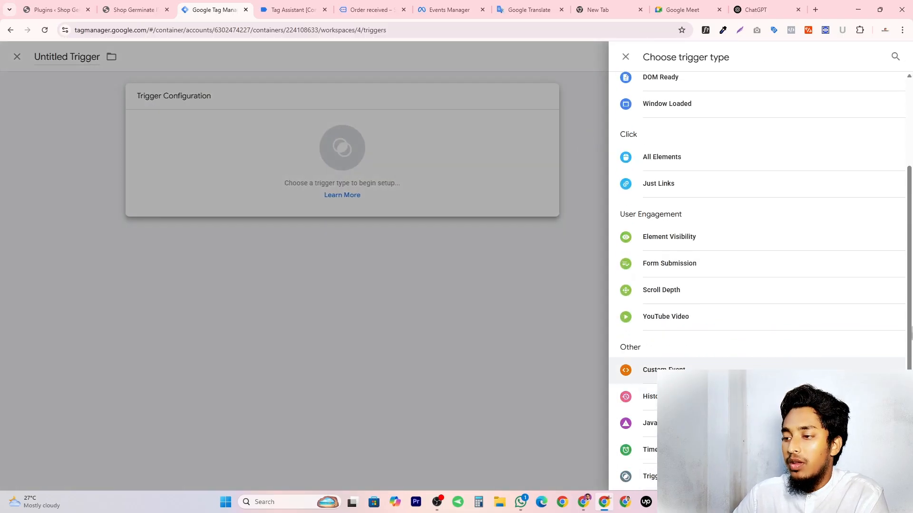
left_click(652, 376)
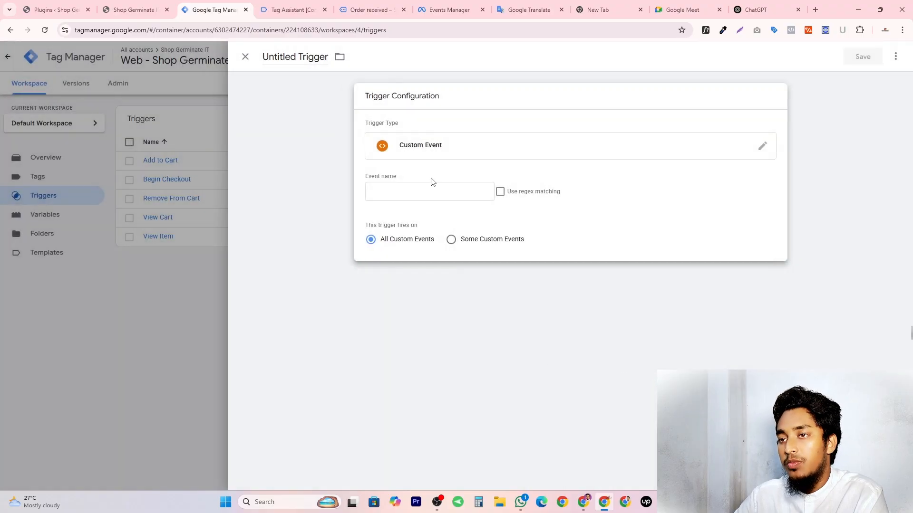
left_click(417, 192)
type("purchase")
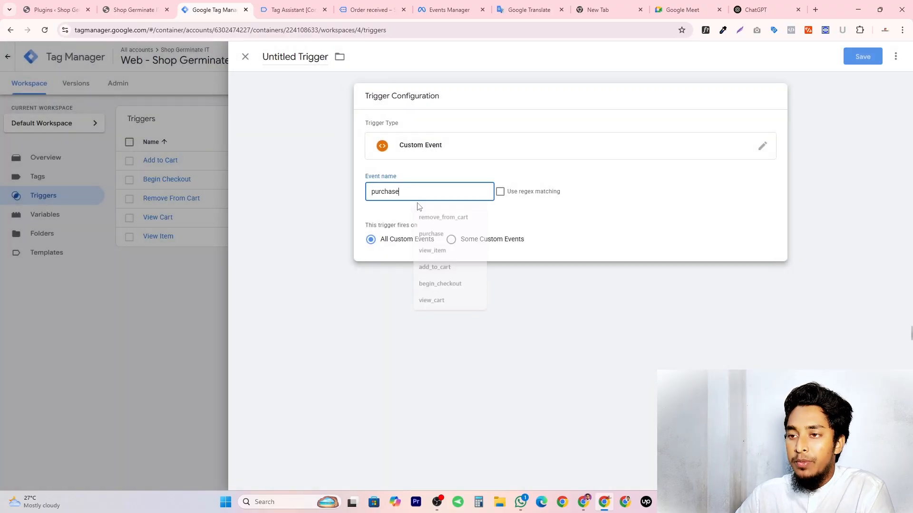
Name the purchase event trigger Purchase and save it
left_click(313, 57)
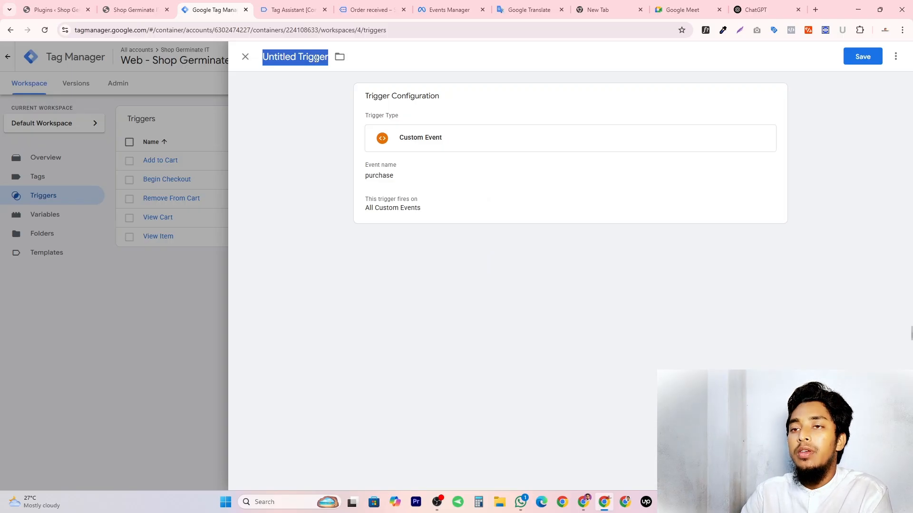
type("Pu")
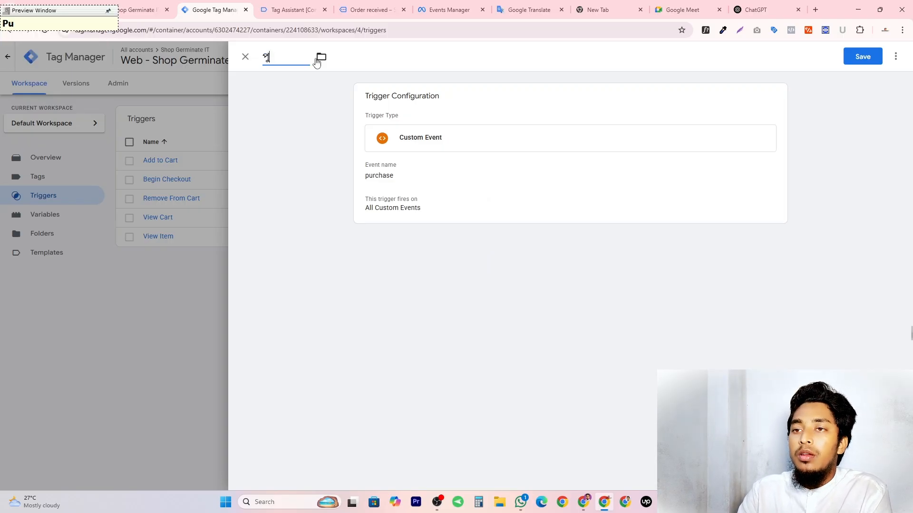
key("BackSpace")
key("BackSpace")
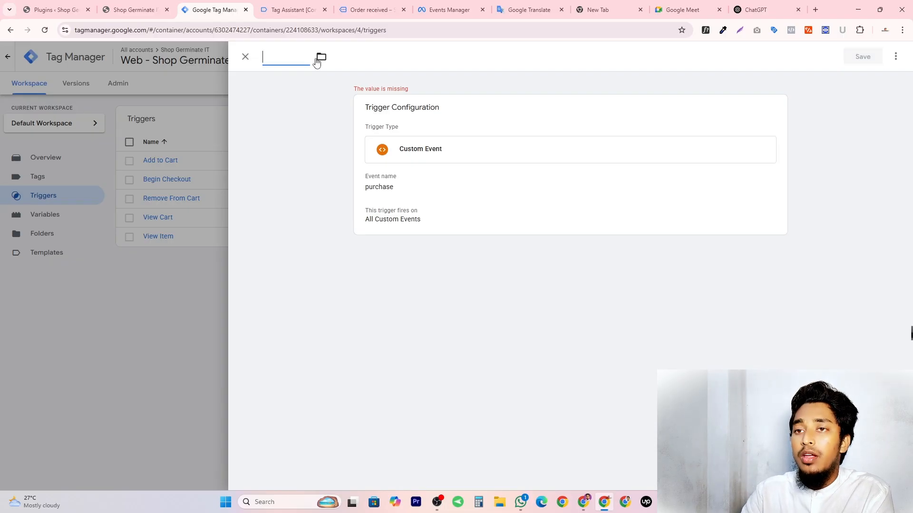
type("Purchase")
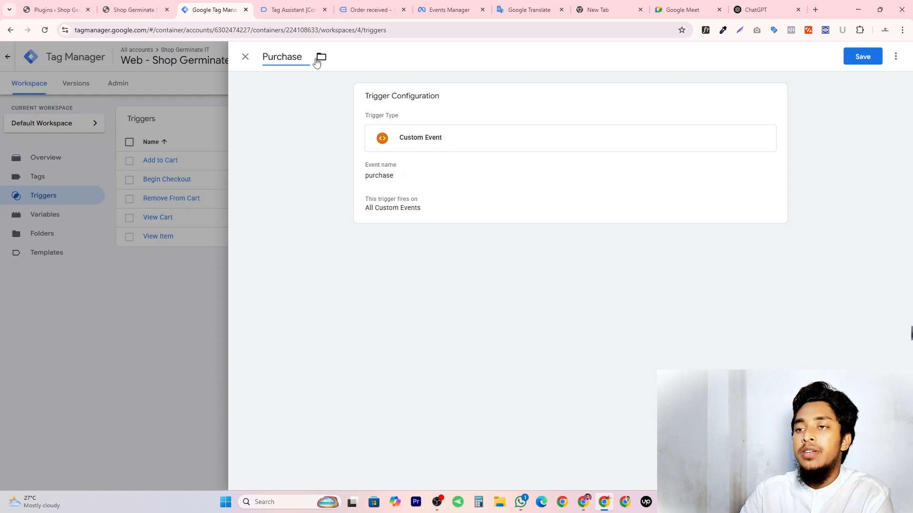
left_click(292, 109)
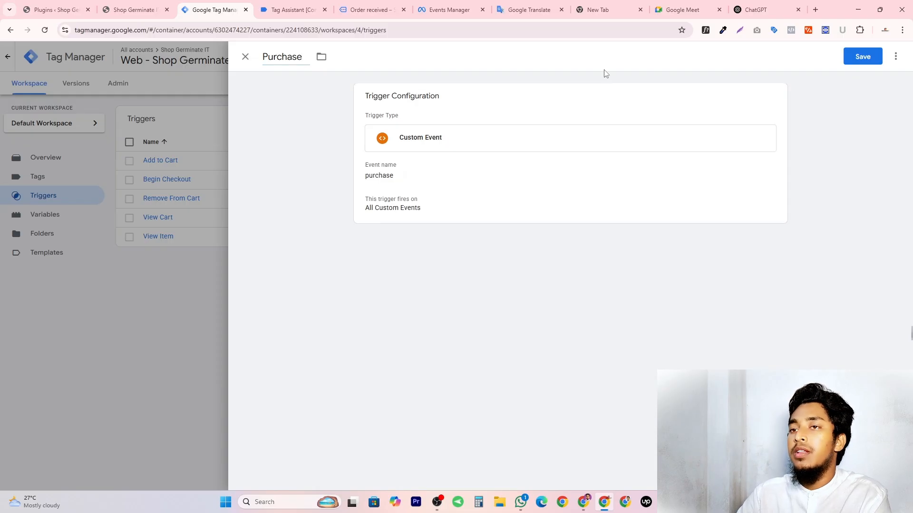
left_click(875, 62)
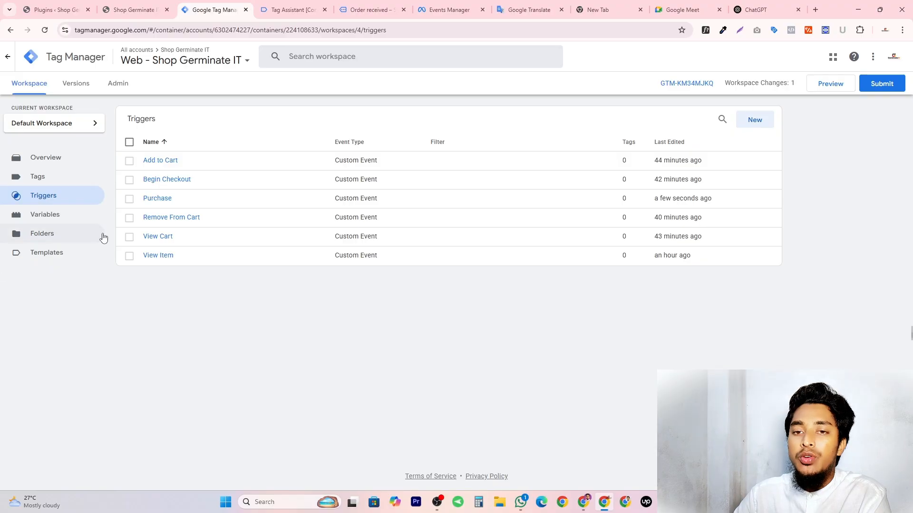
Examine the AddToCart event and its object properties in the Meta Pixel standard events reference
left_click(59, 222)
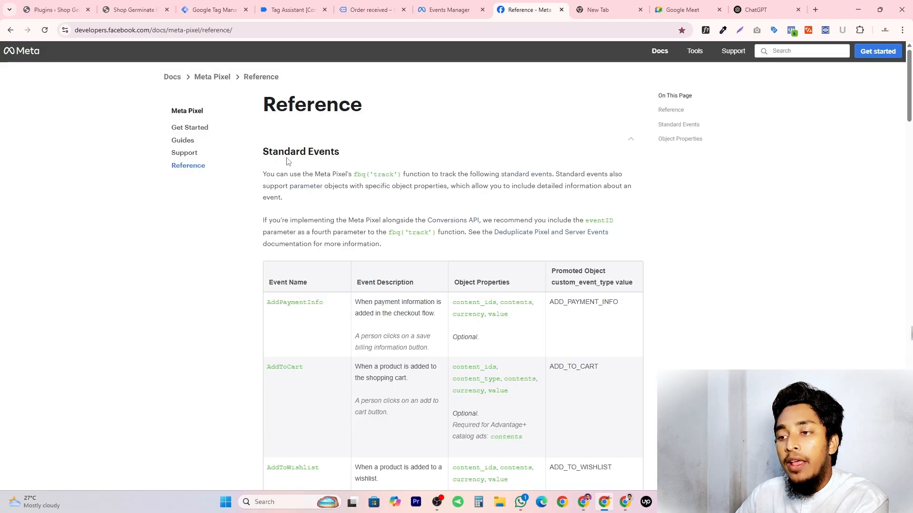
scroll(237, 214, "down", 2)
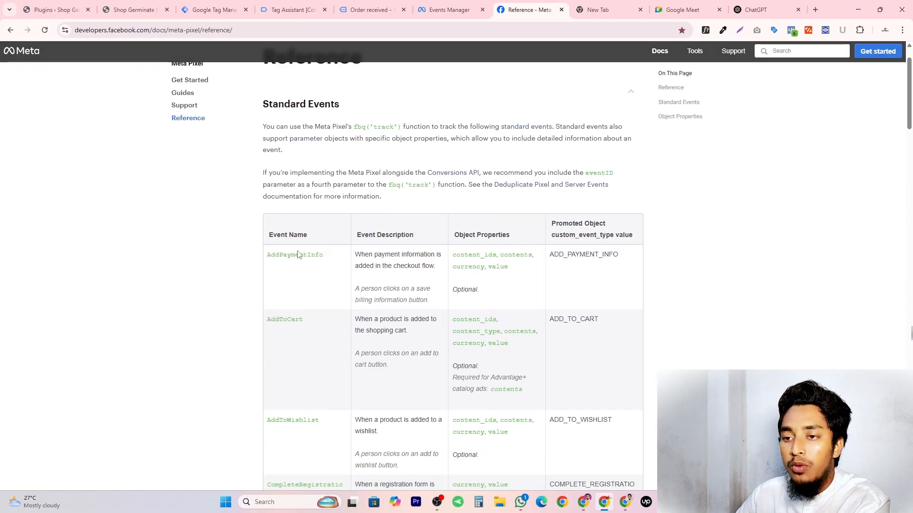
scroll(276, 252, "down", 2)
double_click(276, 226)
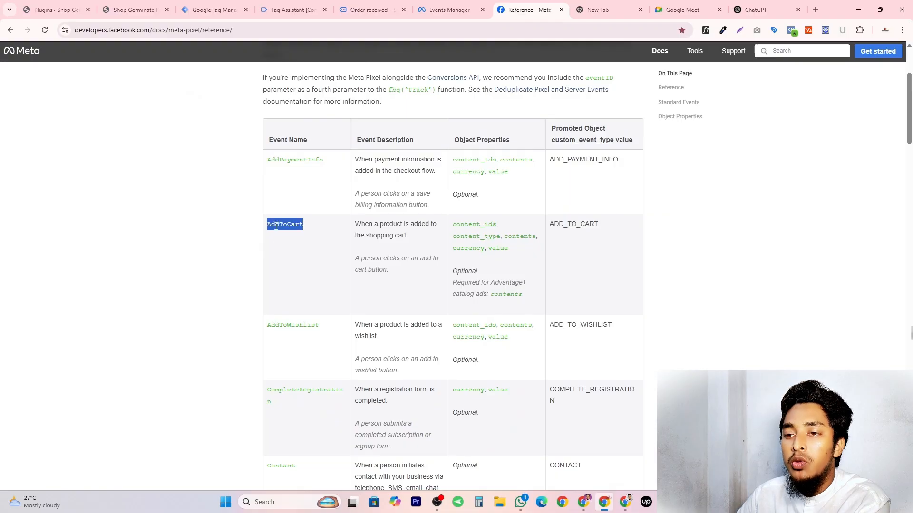
left_click(275, 227)
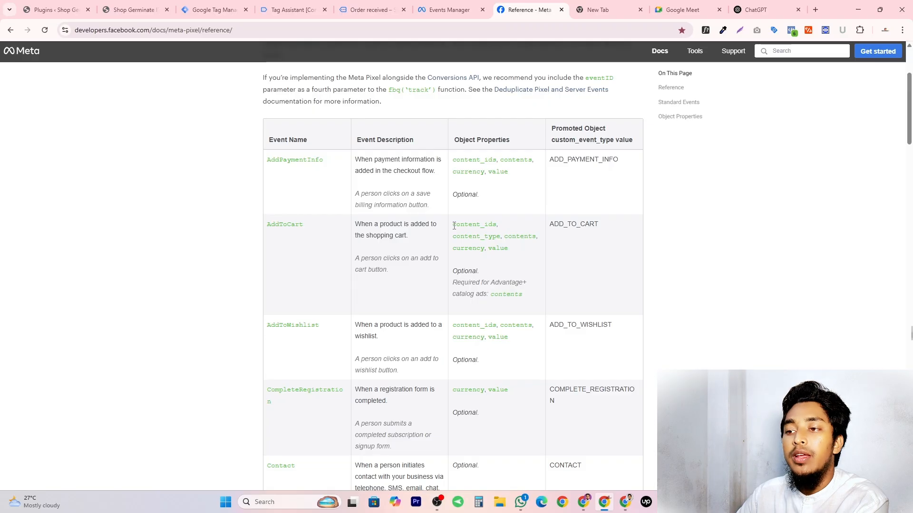
left_click_drag(453, 227, 536, 237)
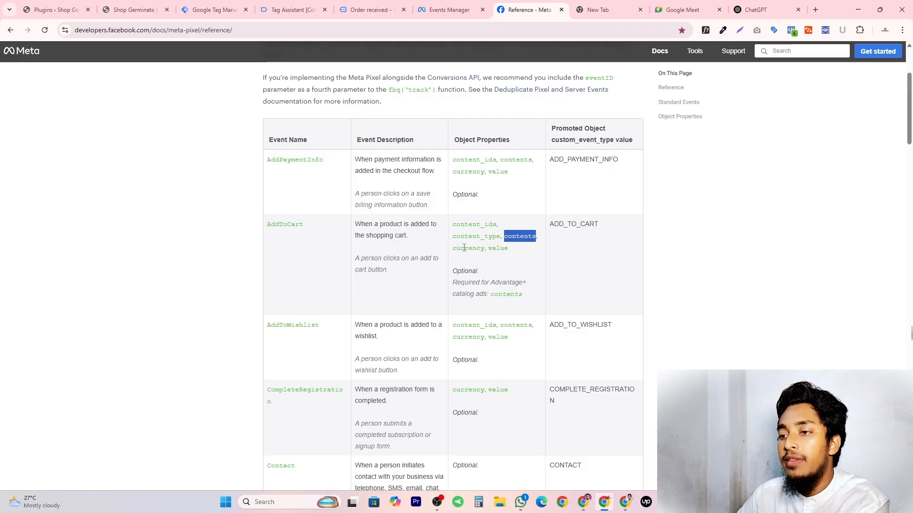
left_click_drag(453, 249, 505, 249)
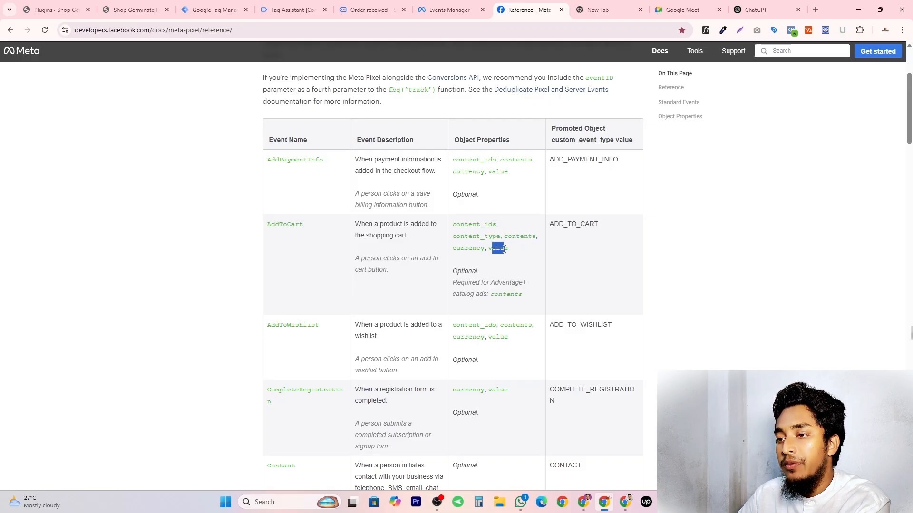
left_click(513, 250)
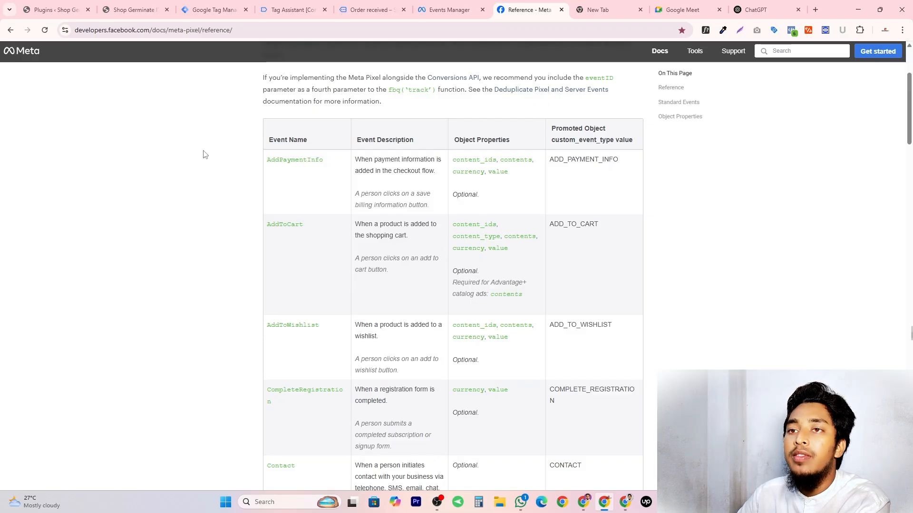
Examine the object properties of the Purchase event in the Meta Pixel reference, starting with content_ids
left_click_drag(455, 140, 521, 140)
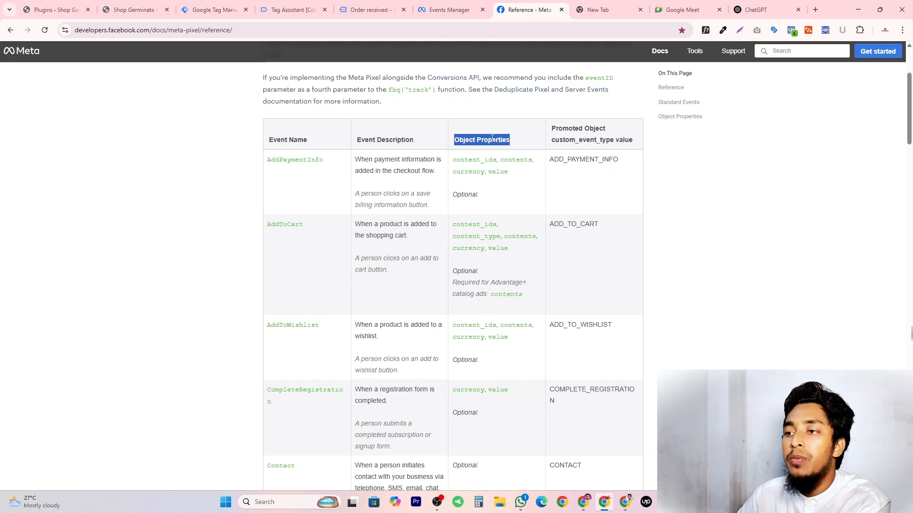
left_click(215, 10)
scroll(355, 214, "down", 7)
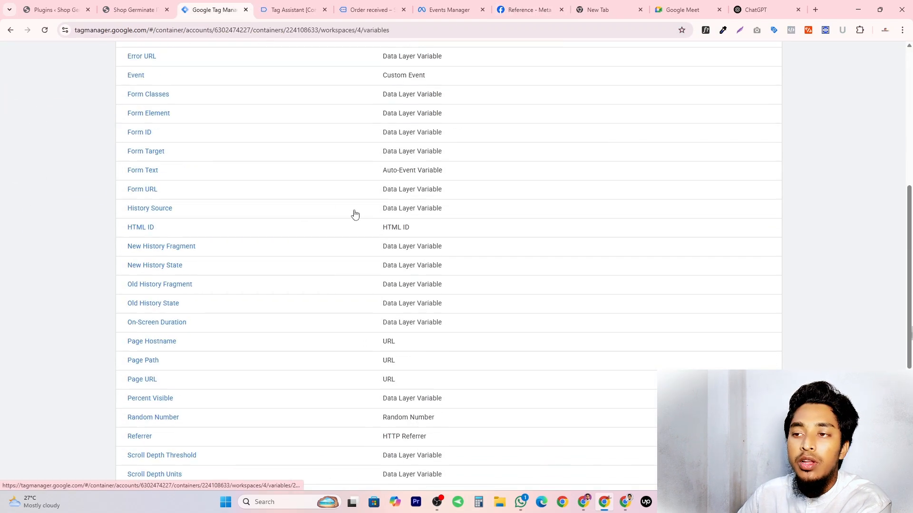
left_click(529, 10)
scroll(292, 258, "down", 9)
scroll(413, 265, "down", 1)
scroll(412, 265, "down", 5)
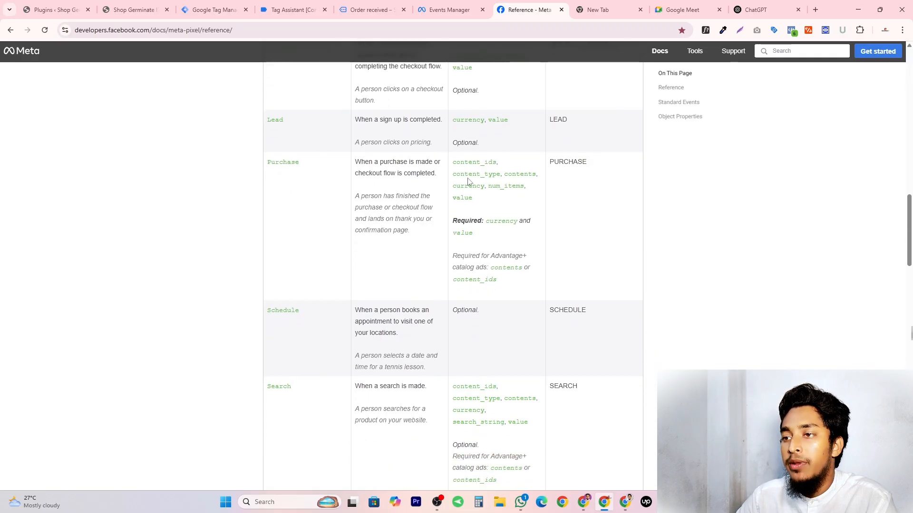
left_click_drag(455, 162, 497, 162)
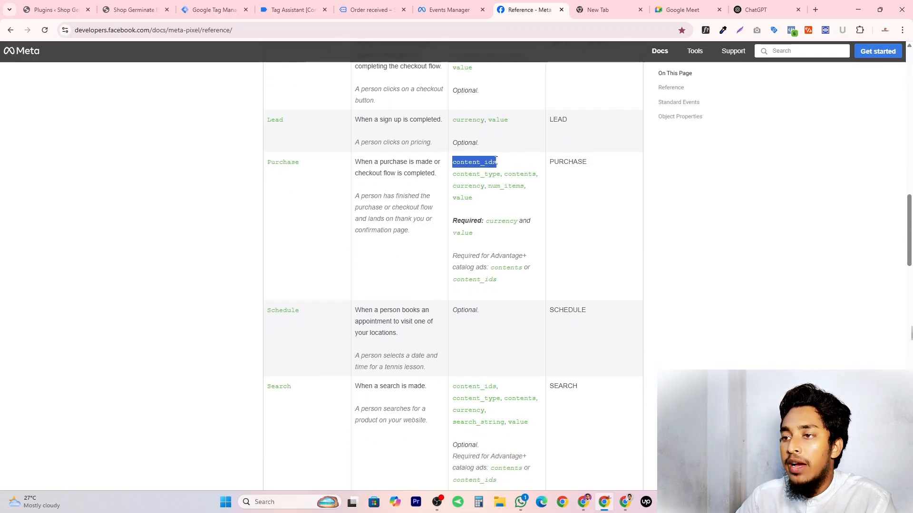
Switch to Tag Assistant and copy the item_id key from the items array of the purchase event
left_click(286, 5)
left_click(235, 4)
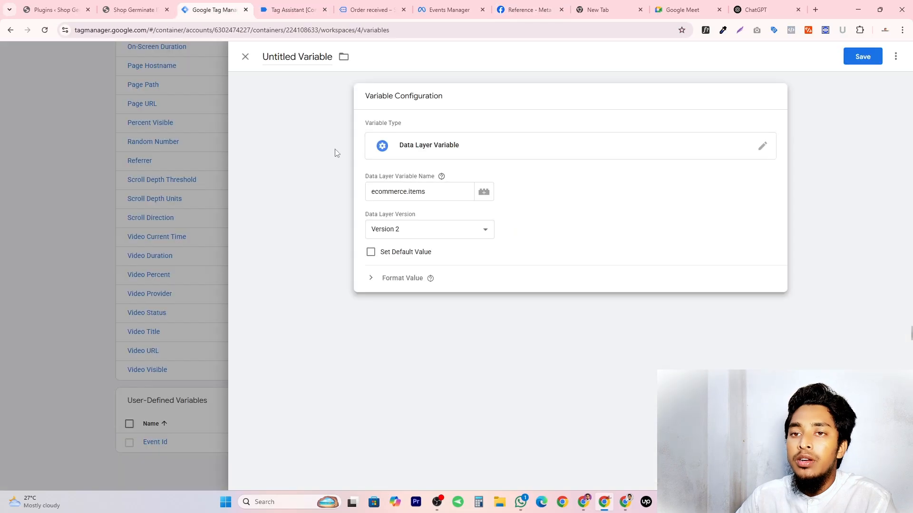
left_click(291, 7)
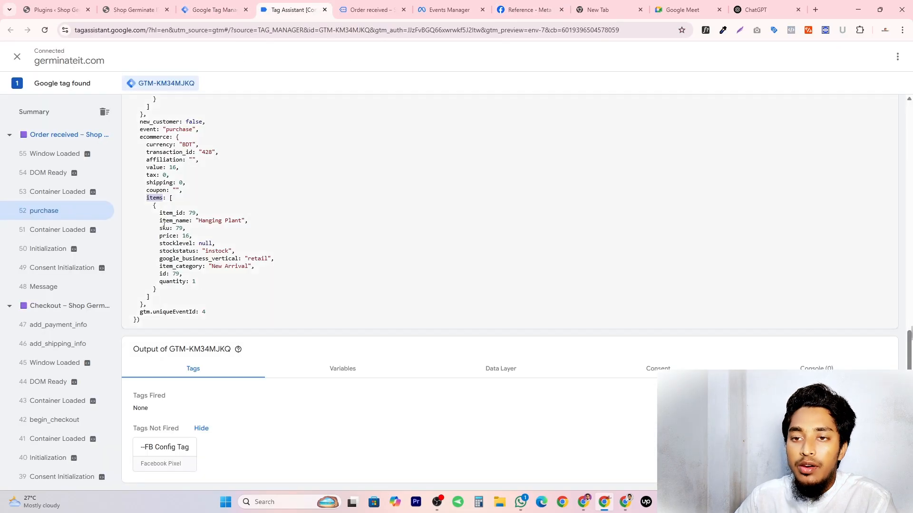
left_click(148, 201)
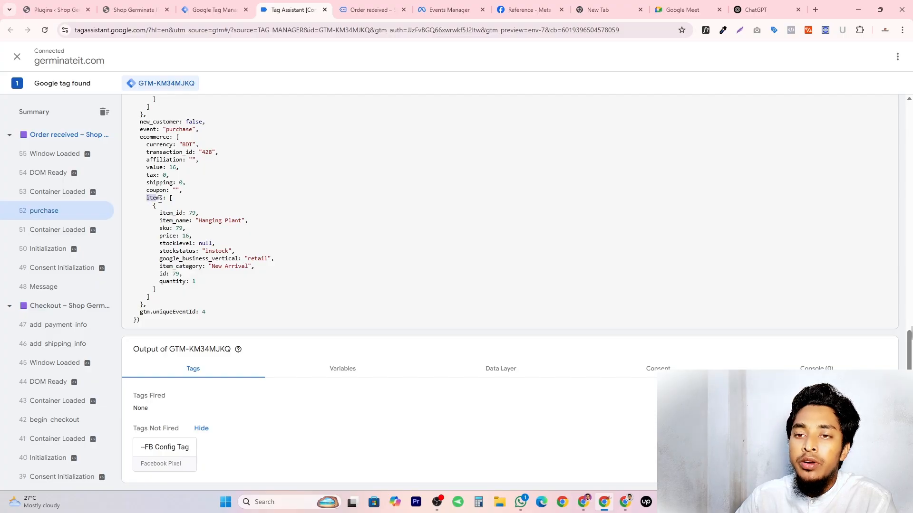
triple_click(158, 199)
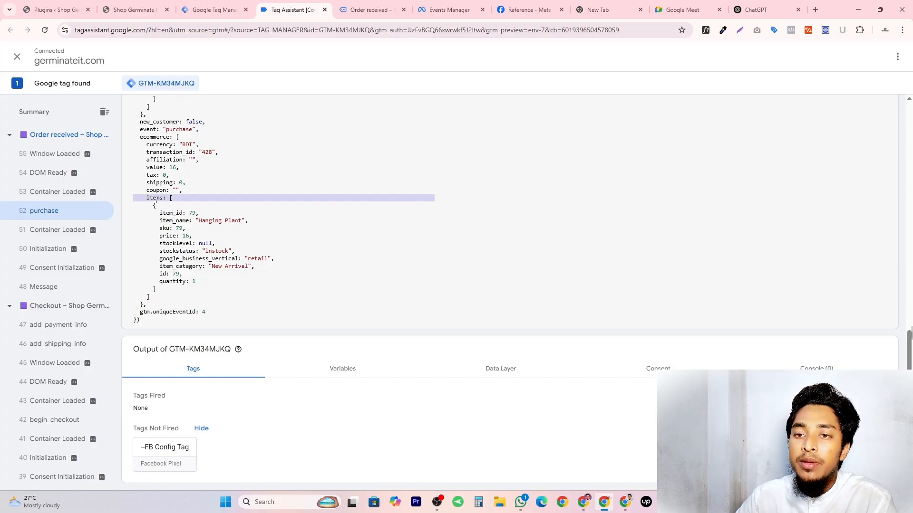
left_click(155, 199)
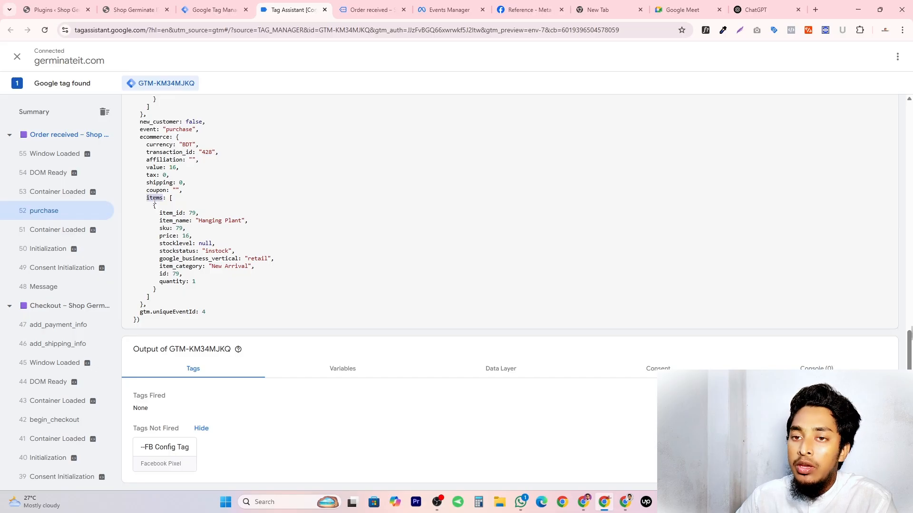
left_click(154, 199)
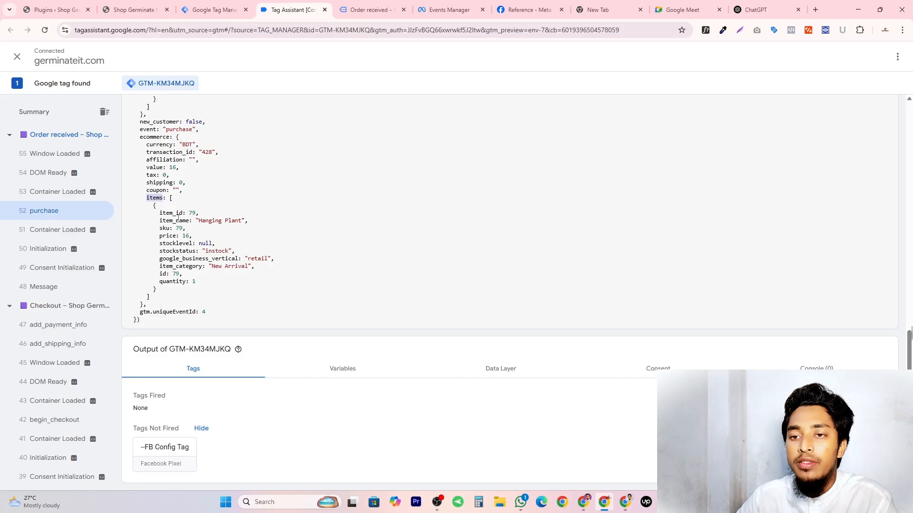
left_click(166, 220)
double_click(171, 214)
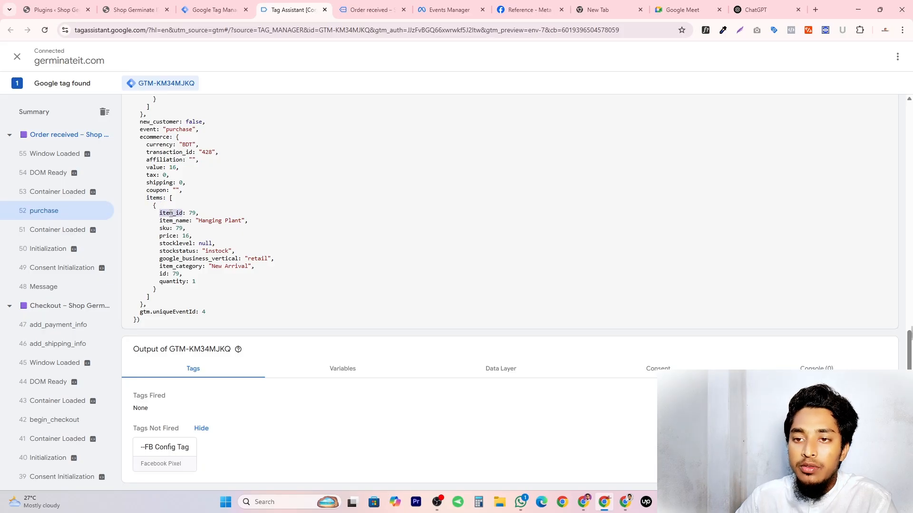
Complete the open variable's Data Layer Variable Name in Google Tag Manager as ecommerce.items.0.item_id
left_click(214, 8)
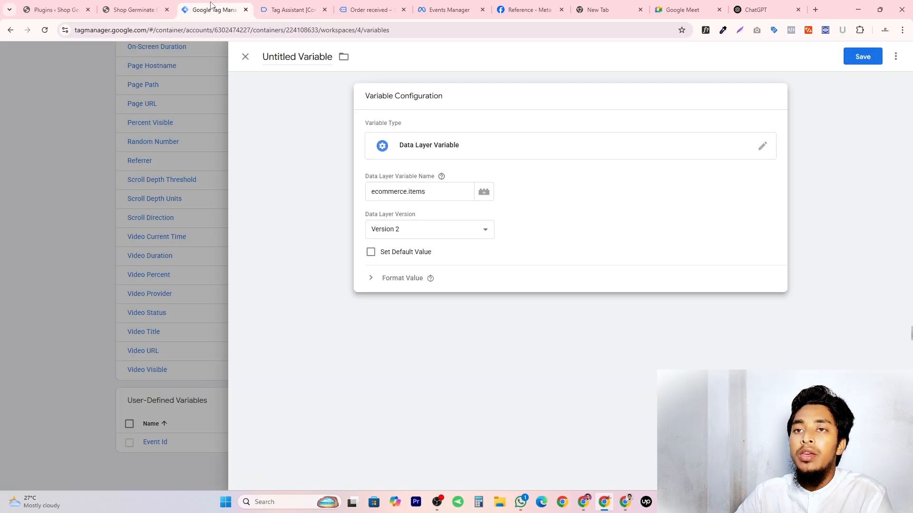
left_click(459, 193)
type(".")
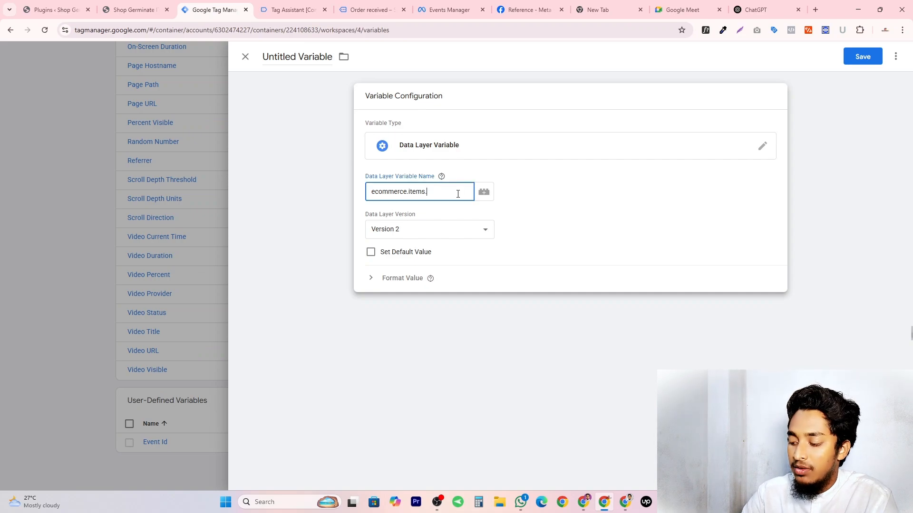
type("0.")
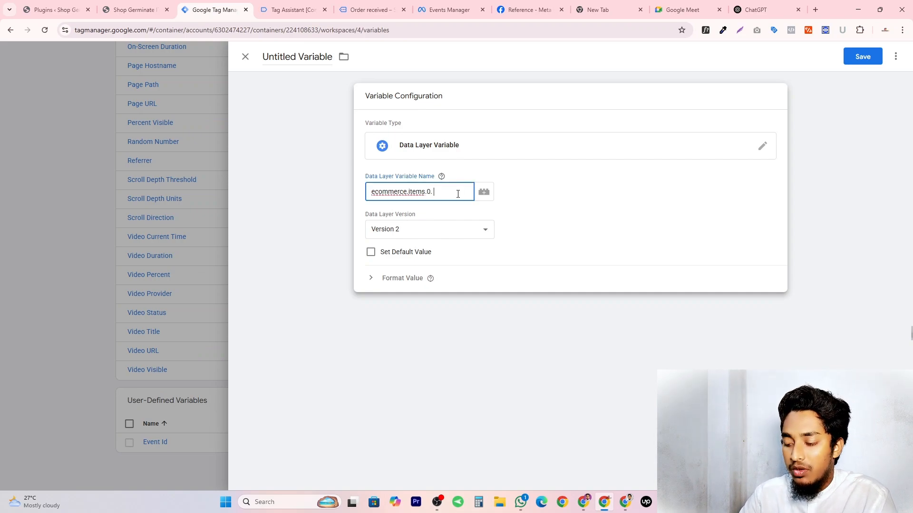
type("item_id")
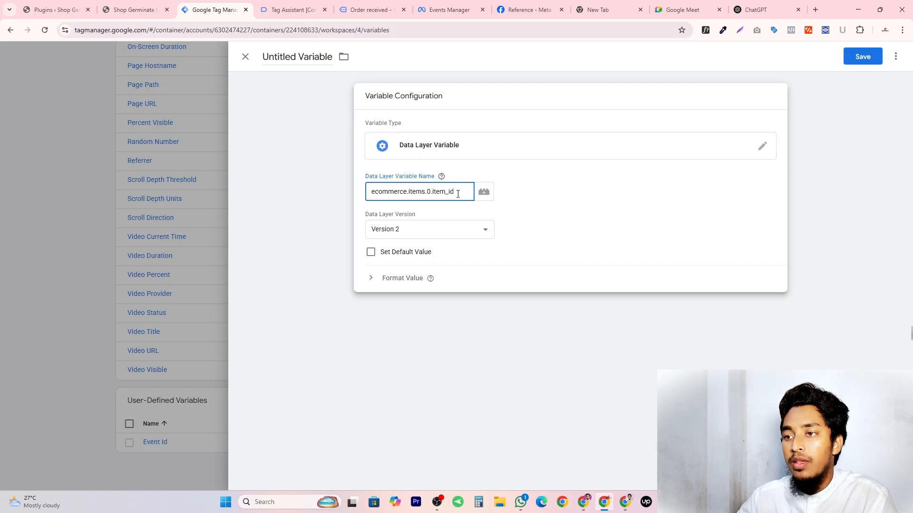
left_click(599, 202)
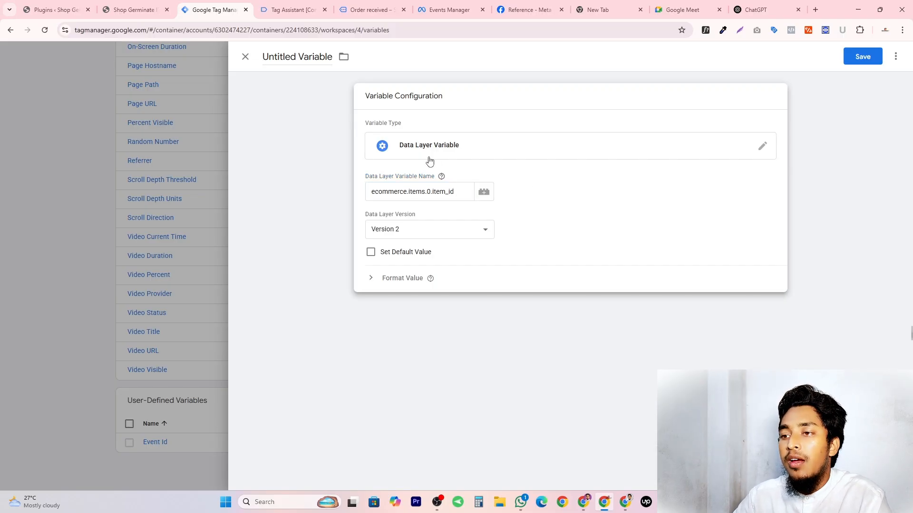
Name the item_id data layer variable Item ID and save it
triple_click(277, 57)
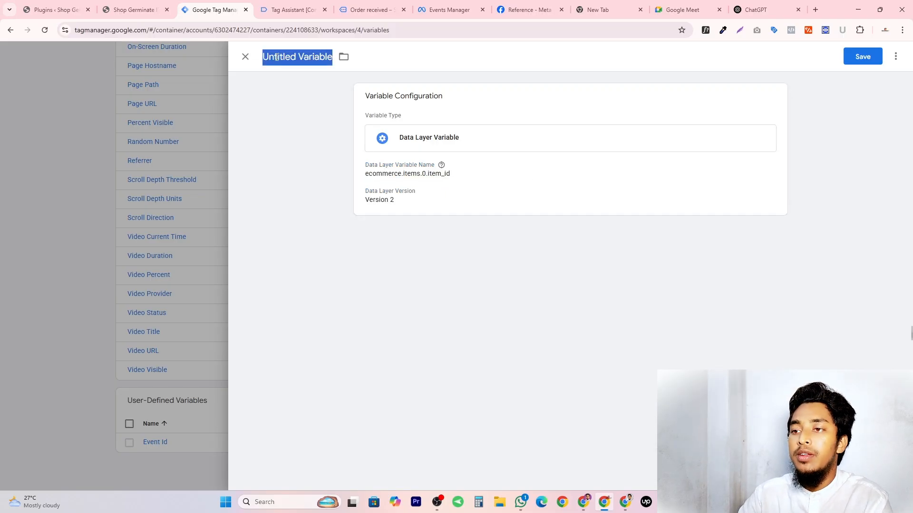
type("Item ID")
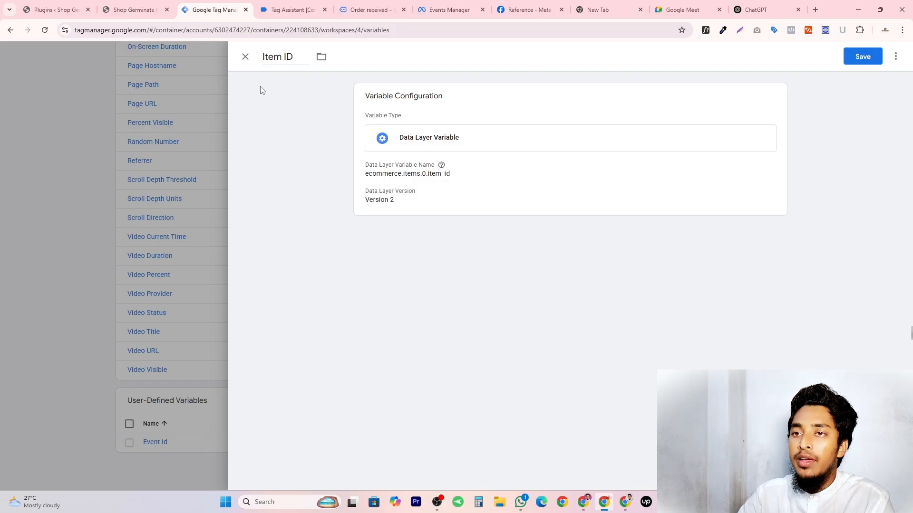
left_click(877, 61)
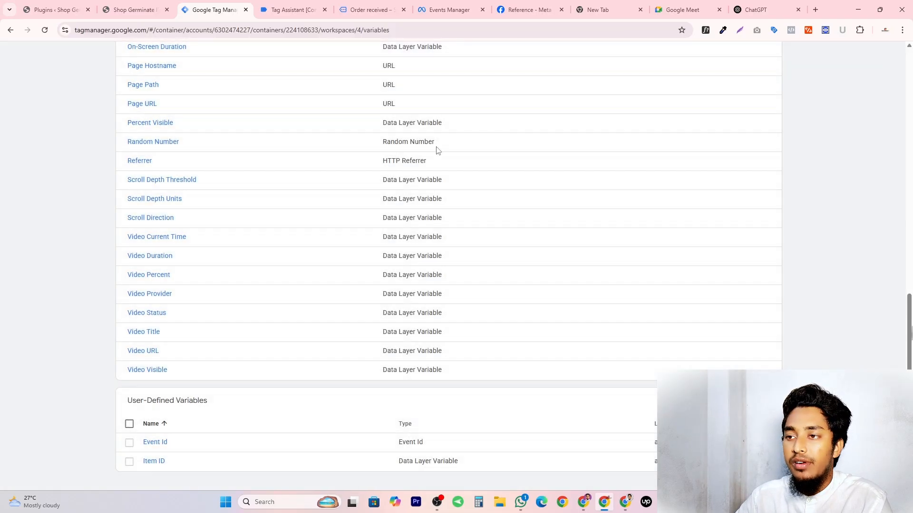
Check the content_type and contents properties of the Purchase event in the Meta Pixel reference against the purchase data in Tag Assistant
left_click(527, 9)
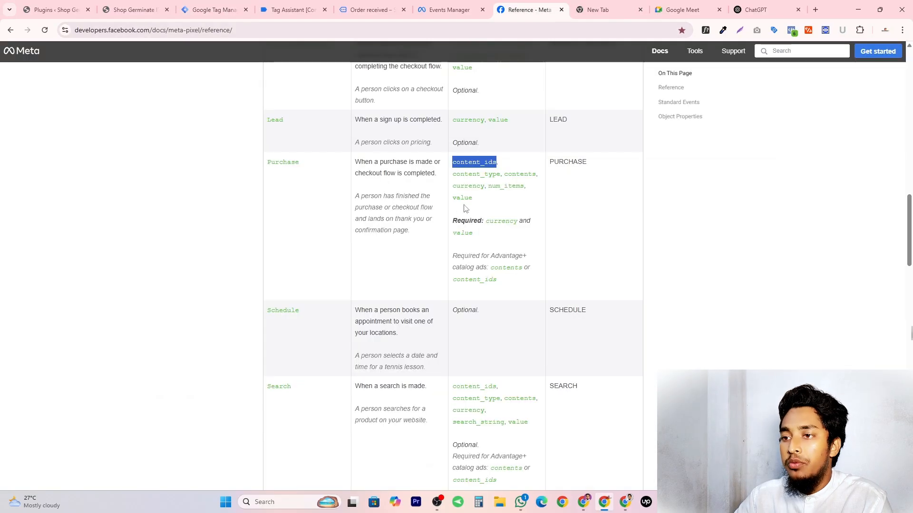
mouse_move(453, 175)
left_mouse_down()
mouse_move(499, 175)
mouse_move(452, 181)
left_mouse_up()
left_click(458, 177)
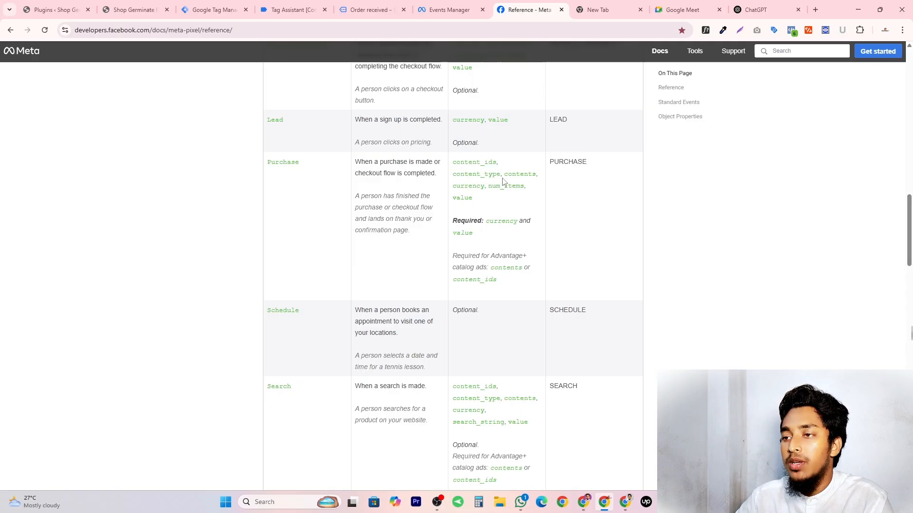
left_click_drag(504, 175, 540, 178)
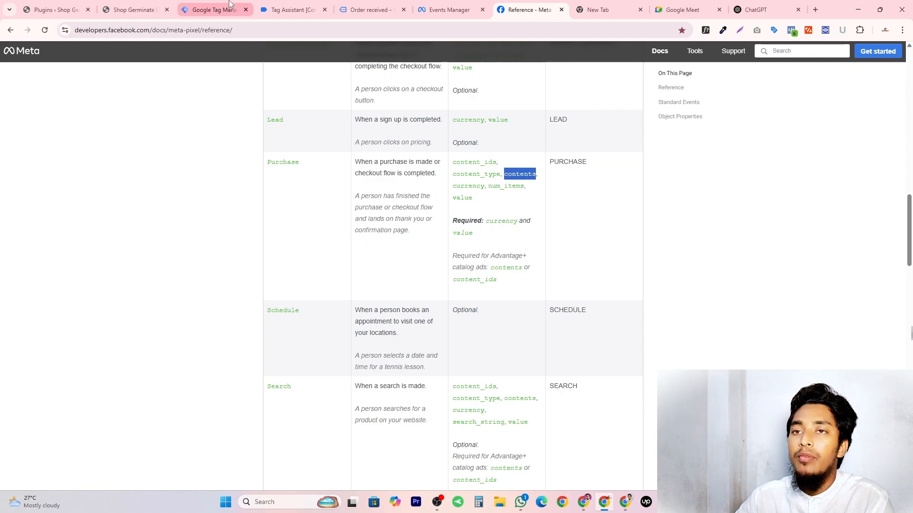
left_click(279, 6)
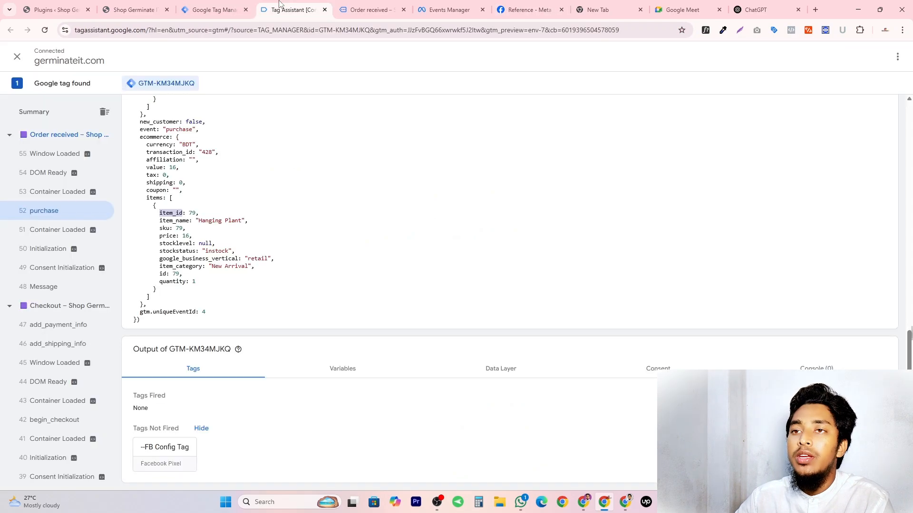
Start a new Data Layer Variable in Google Tag Manager with the data layer variable name ecommerce.items
left_click(214, 9)
scroll(252, 440, "down", 1)
left_click(761, 382)
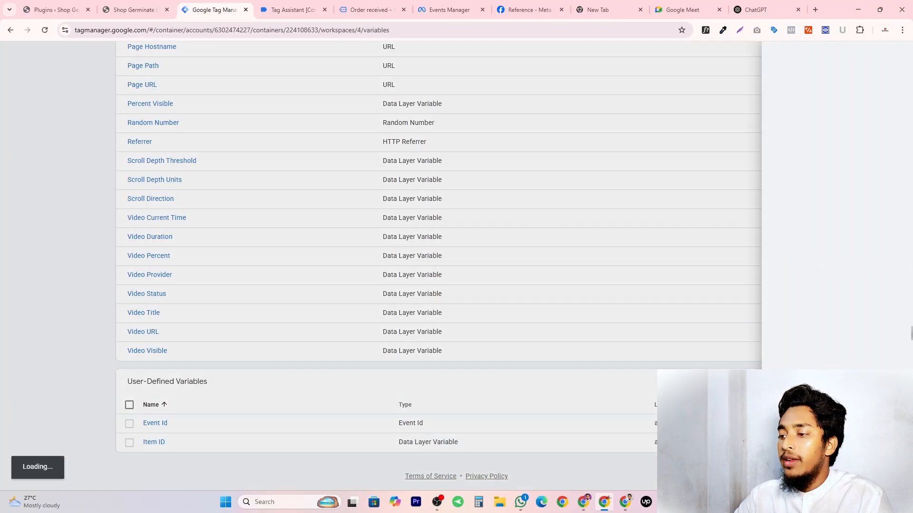
left_click(611, 125)
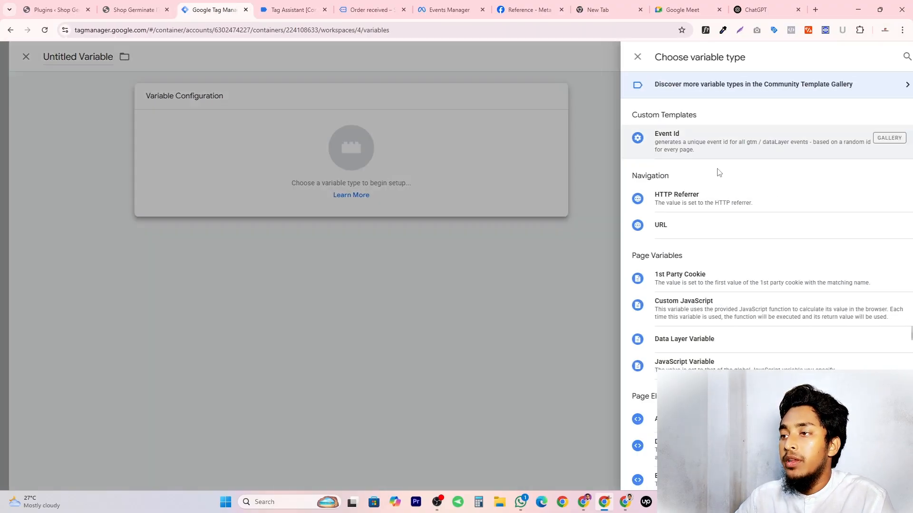
scroll(699, 352, "down", 2)
left_click(689, 299)
left_click(389, 192)
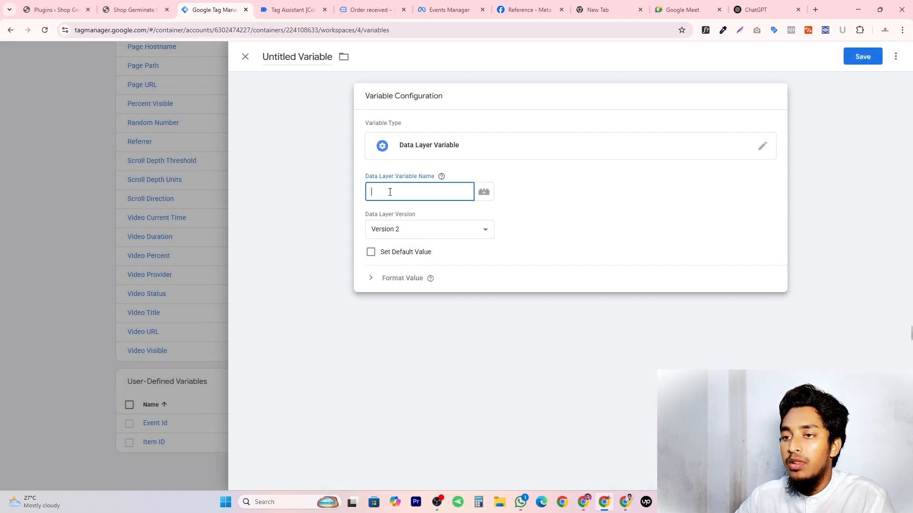
key("super+v")
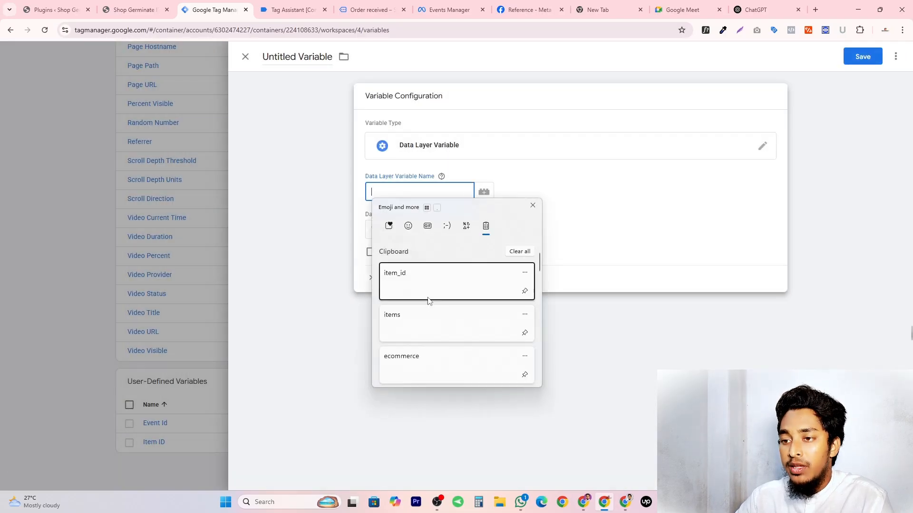
scroll(428, 304, "down", 2)
left_click(439, 320)
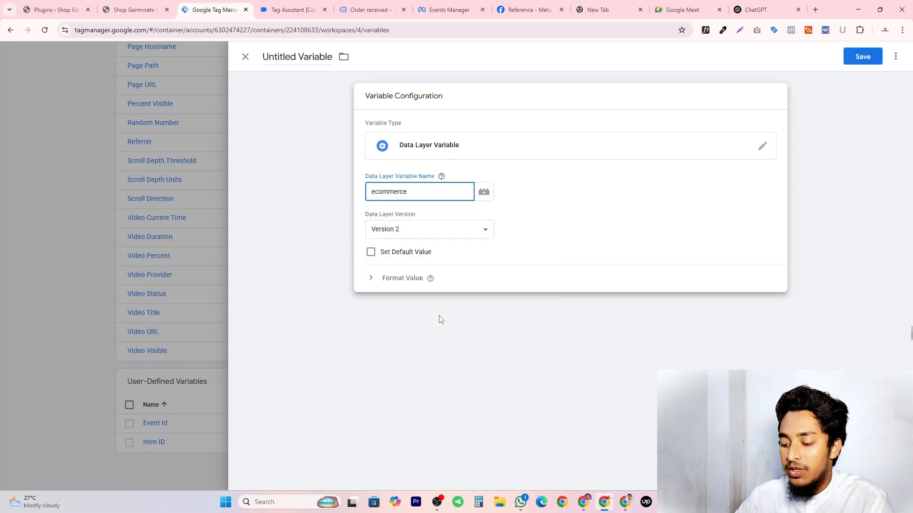
type(".")
key("super+v")
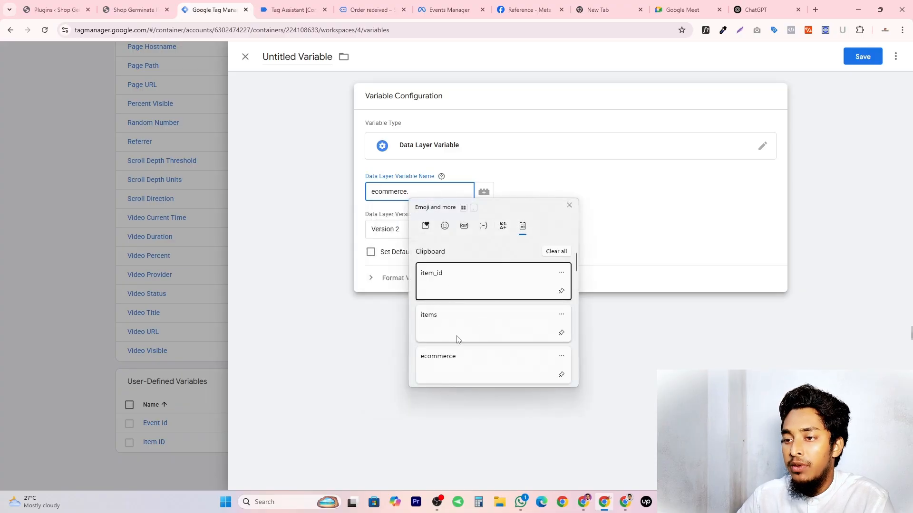
left_click(456, 321)
Name the ecommerce.items variable Items and save it
left_click(305, 50)
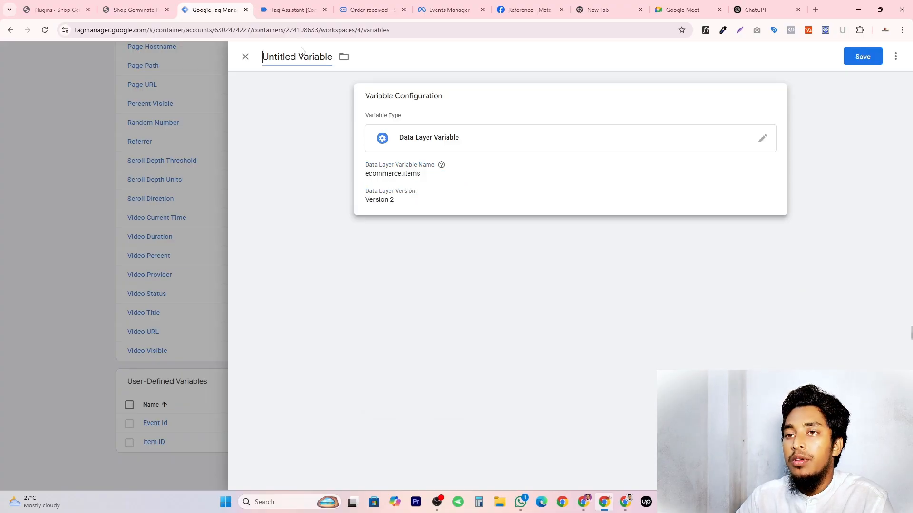
left_click(303, 54)
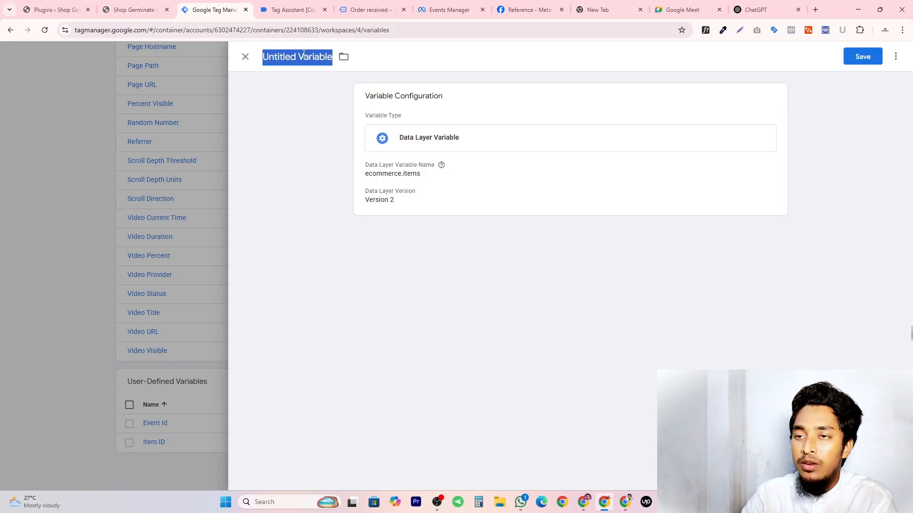
key("BackSpace")
type("I")
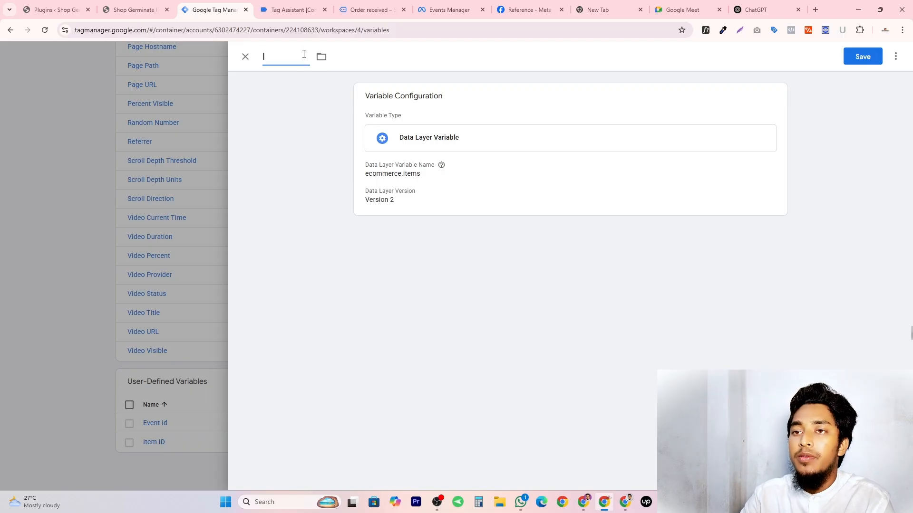
type("tems")
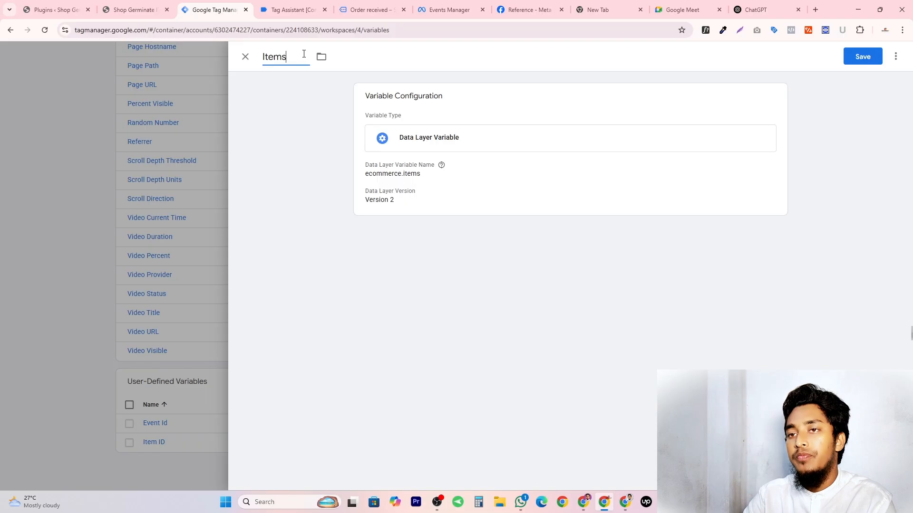
left_click(869, 64)
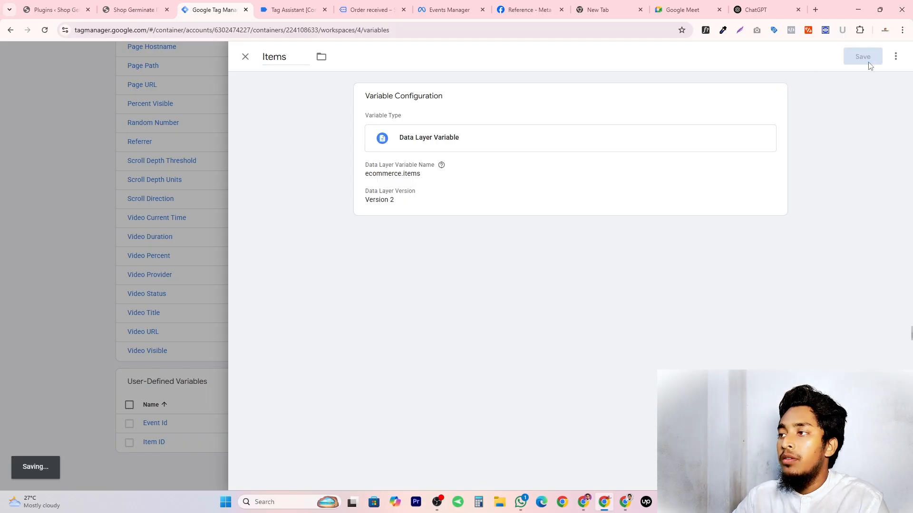
Find the currency property of the Purchase event in the Meta Pixel reference and copy the currency key from Tag Assistant's purchase data
left_click(530, 10)
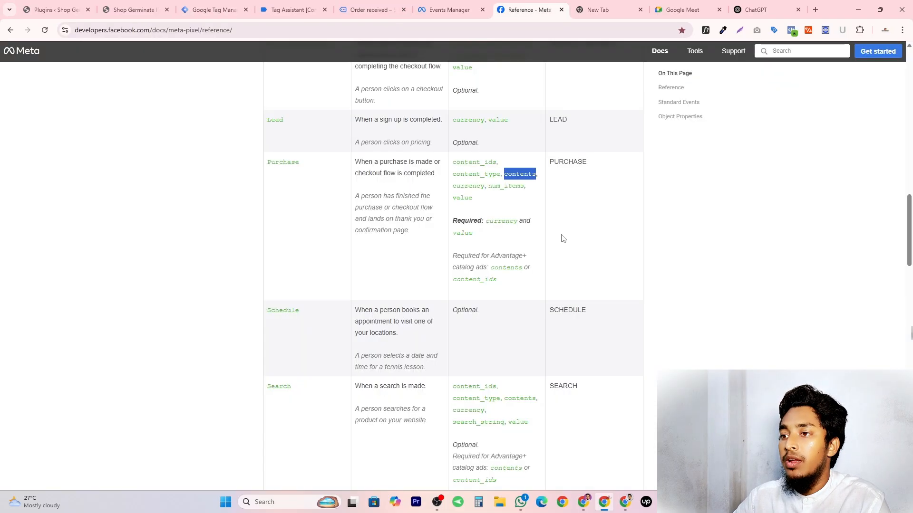
double_click(467, 186)
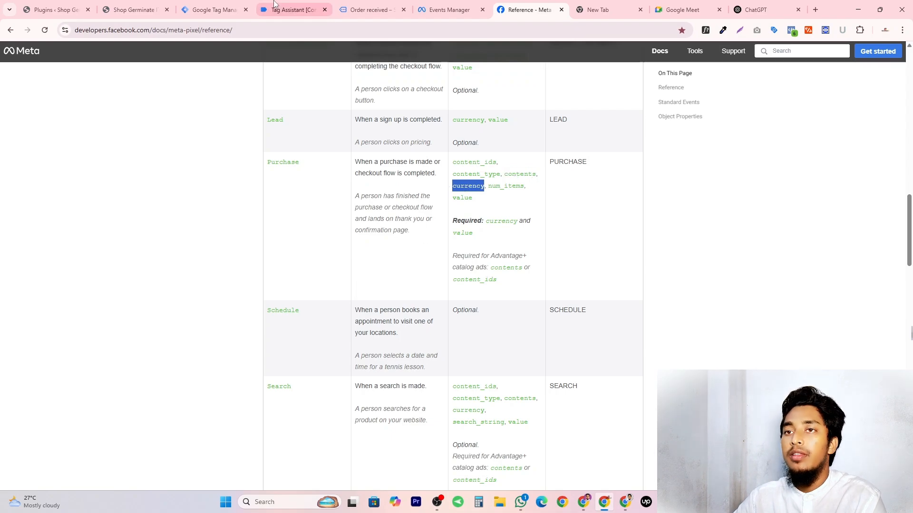
left_click(294, 9)
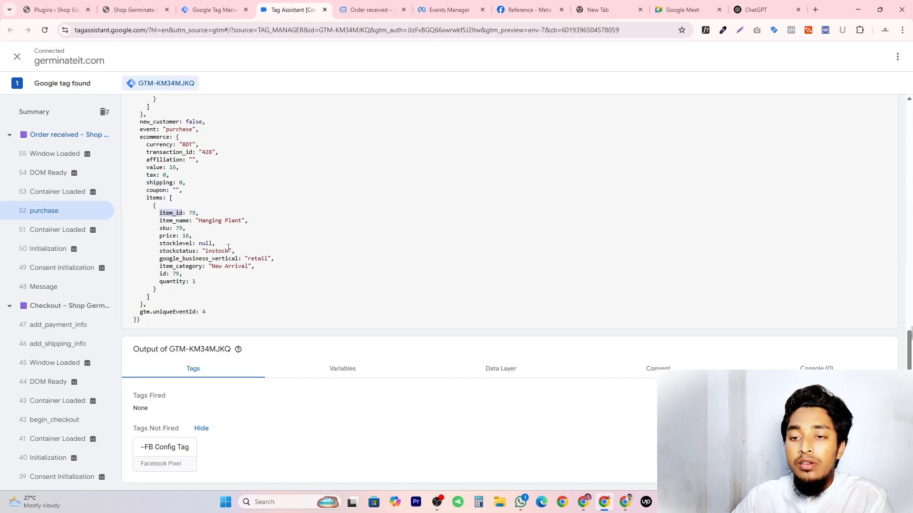
left_click(162, 137)
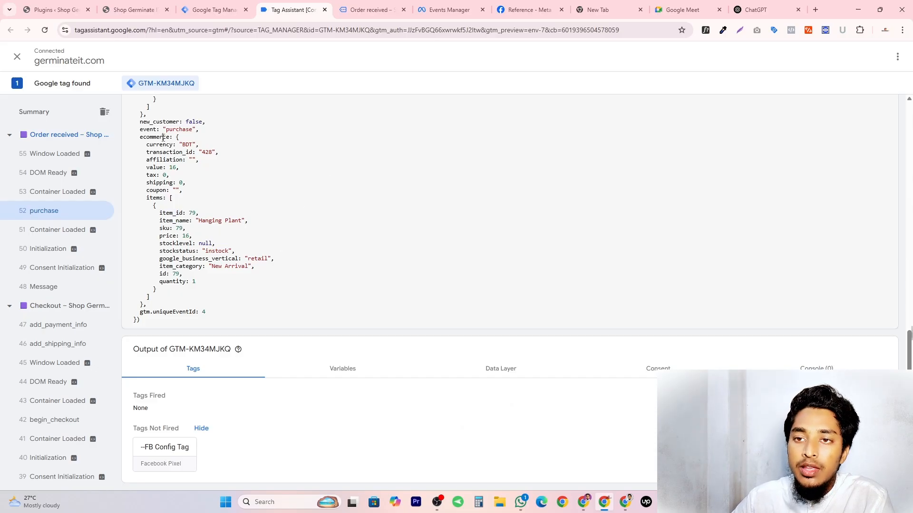
triple_click(156, 145)
left_click(157, 145)
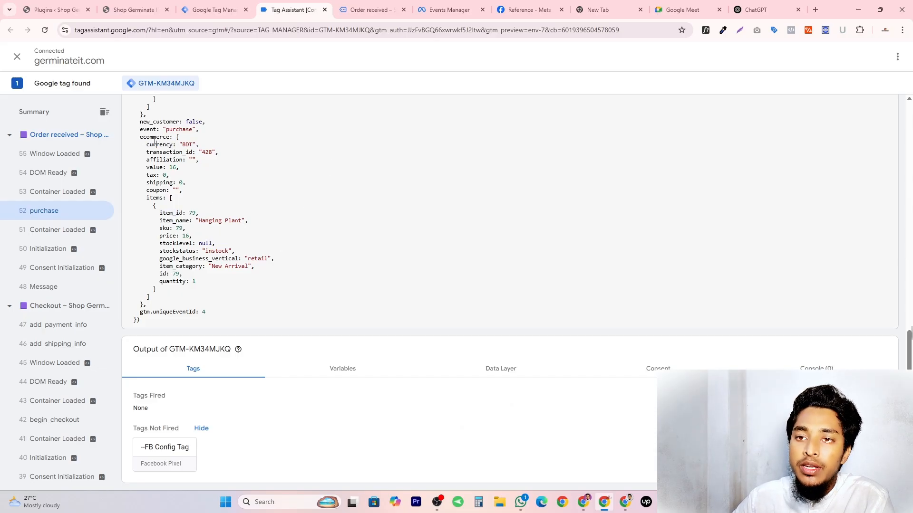
double_click(159, 144)
key("super+c")
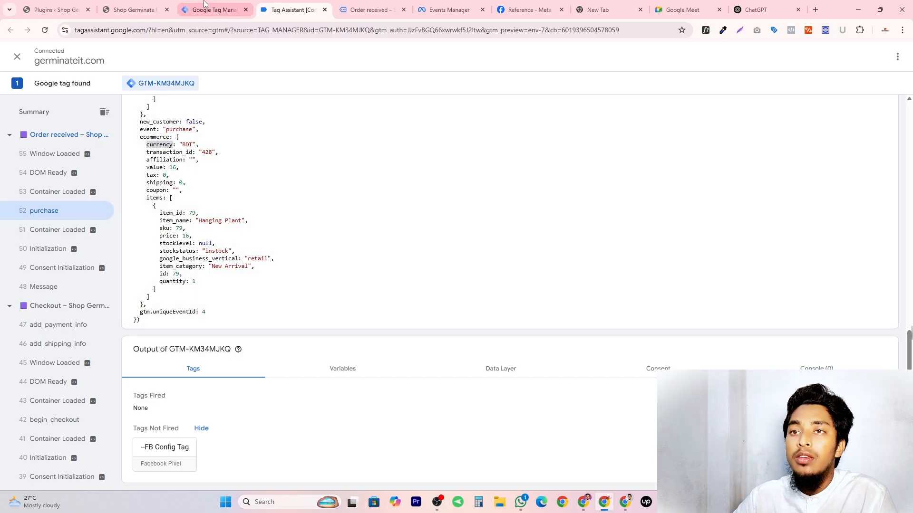
Start a new Data Layer Variable in Google Tag Manager with the data layer variable name ecommerce.currency
left_click(240, 4)
left_click(755, 363)
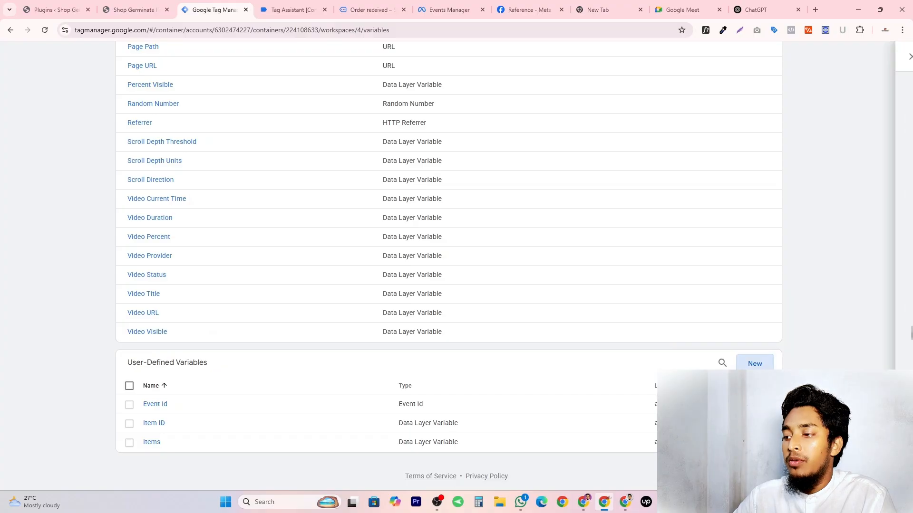
left_click(587, 140)
scroll(727, 214, "down", 2)
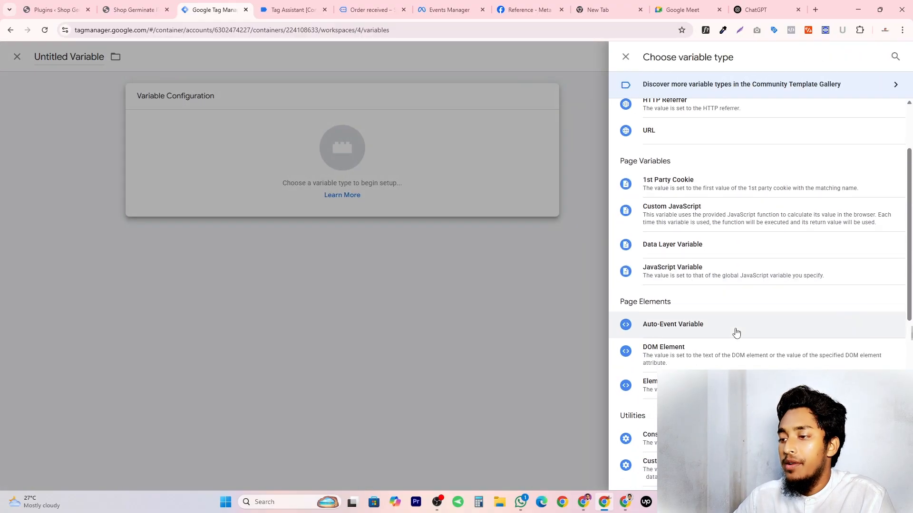
left_click(705, 252)
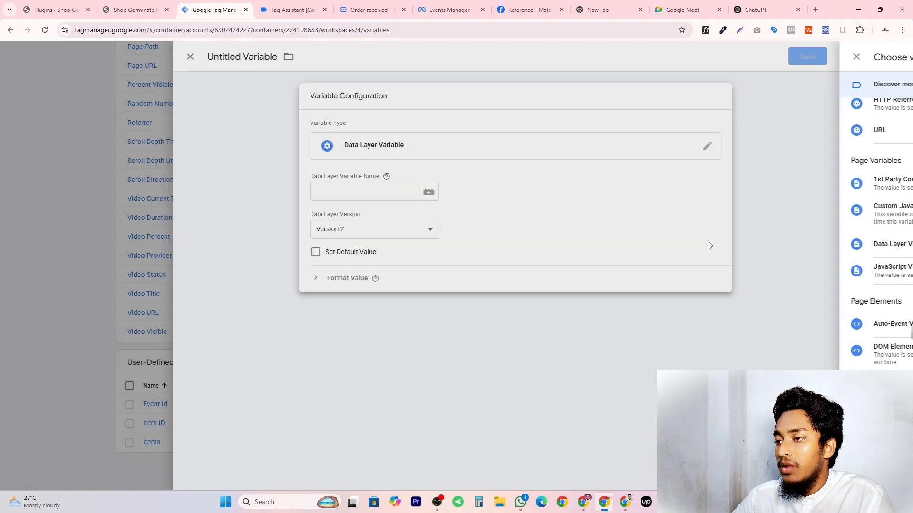
left_click(388, 199)
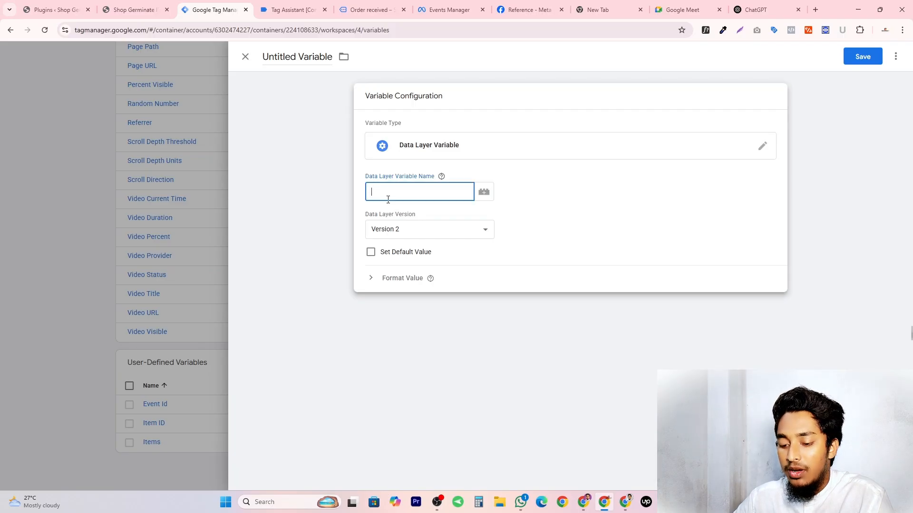
key("super+v")
scroll(413, 342, "down", 2)
left_click(401, 361)
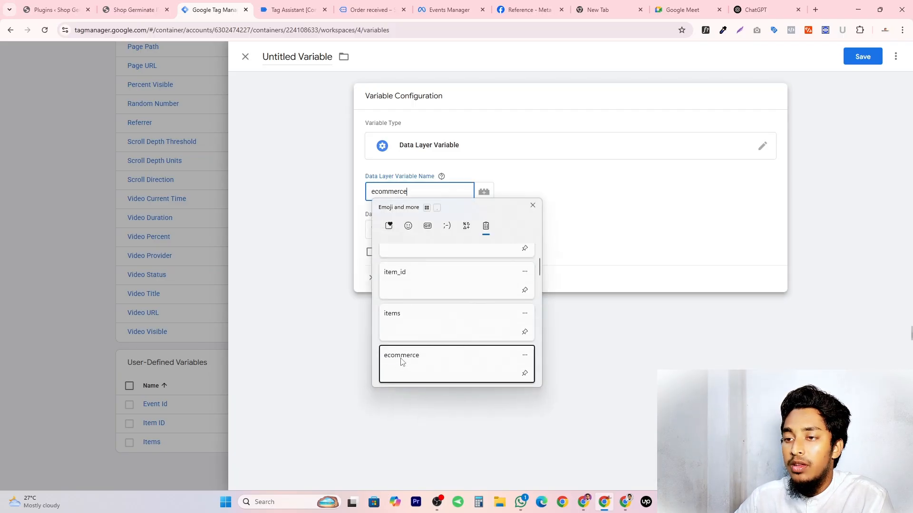
key("super+v")
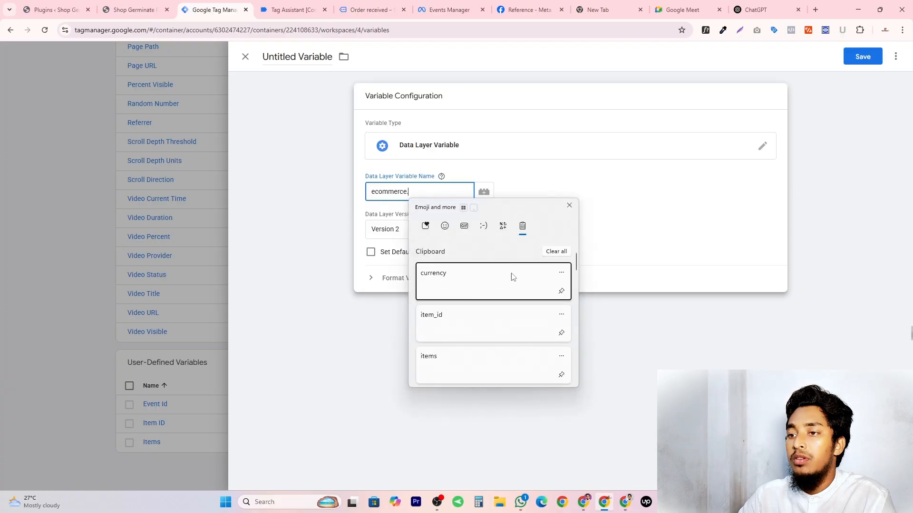
left_click(485, 267)
Name the ecommerce.currency variable Currency and save it
left_click(313, 58)
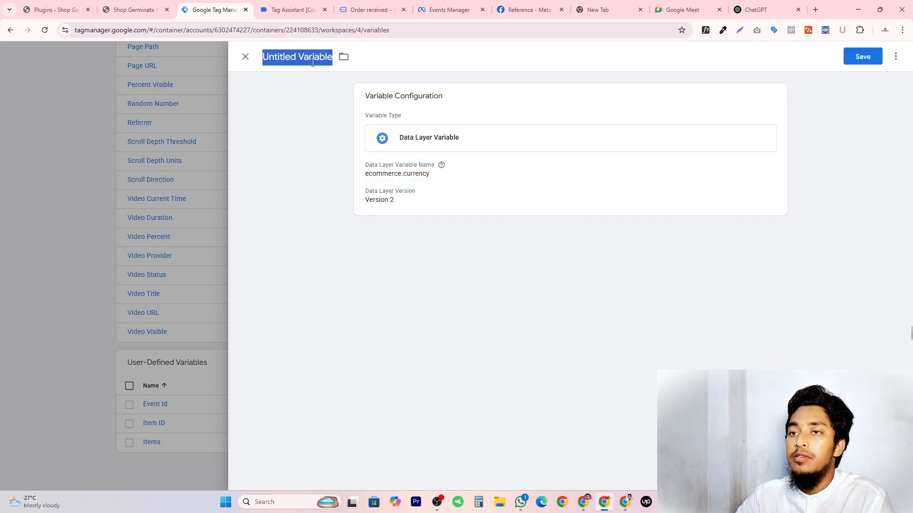
type("C")
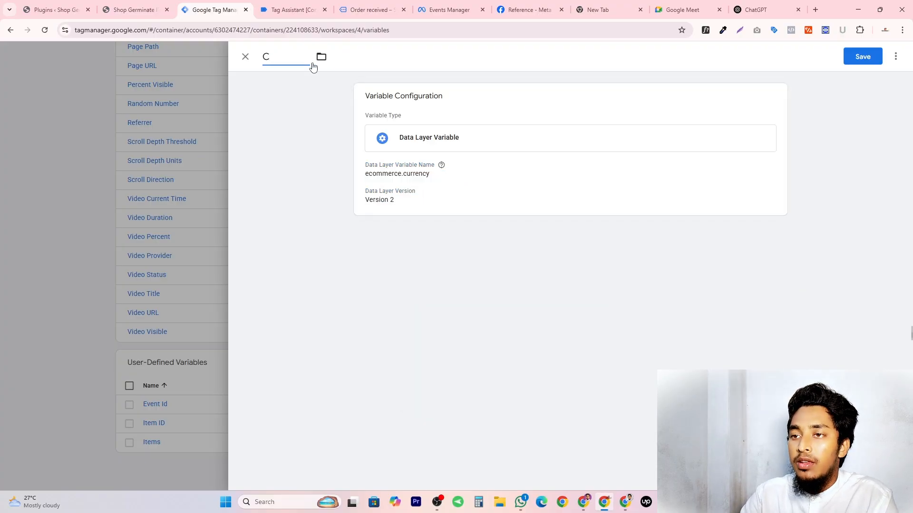
type("urrency")
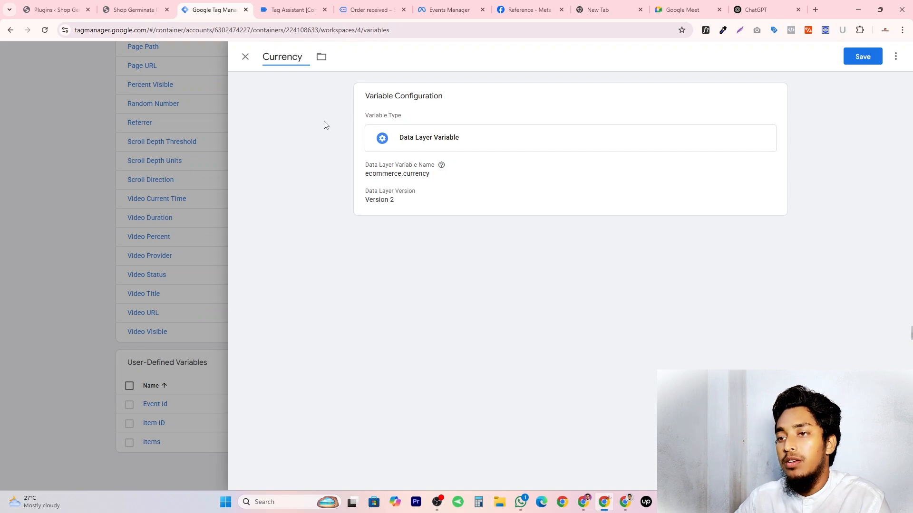
left_click(862, 57)
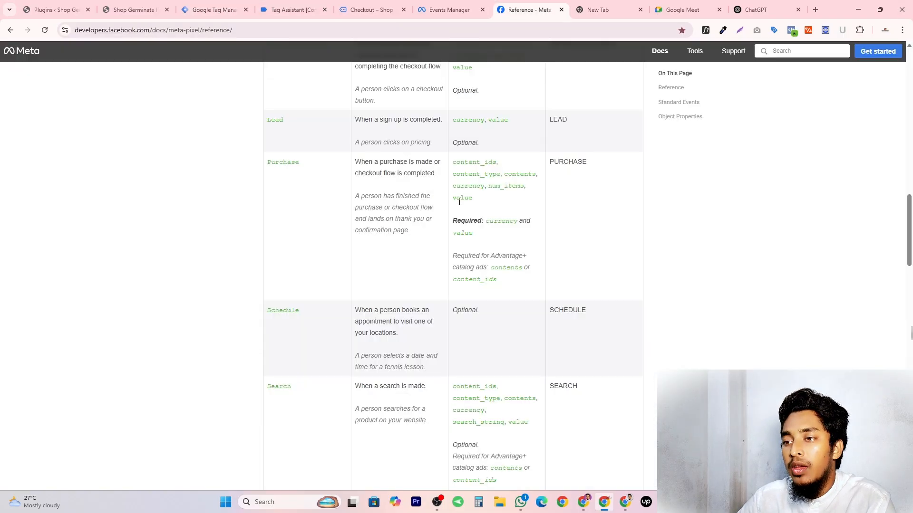
Check the num_items and value properties of the Purchase event in the Meta Pixel reference
double_click(459, 201)
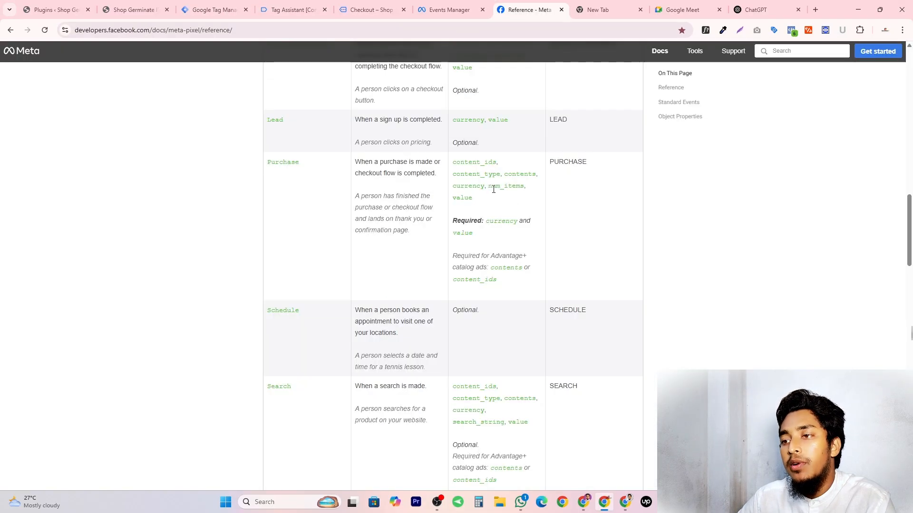
left_click_drag(489, 186, 523, 187)
left_click(524, 187)
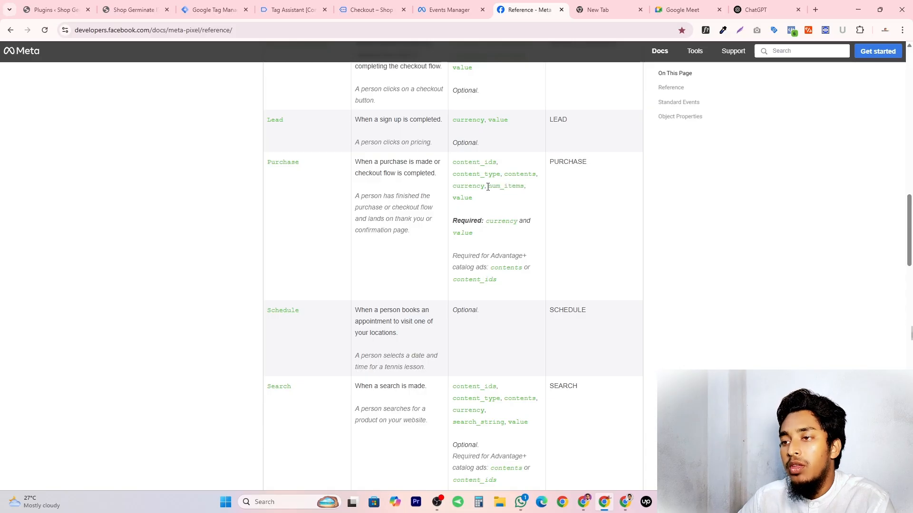
left_click_drag(488, 187, 524, 186)
double_click(463, 197)
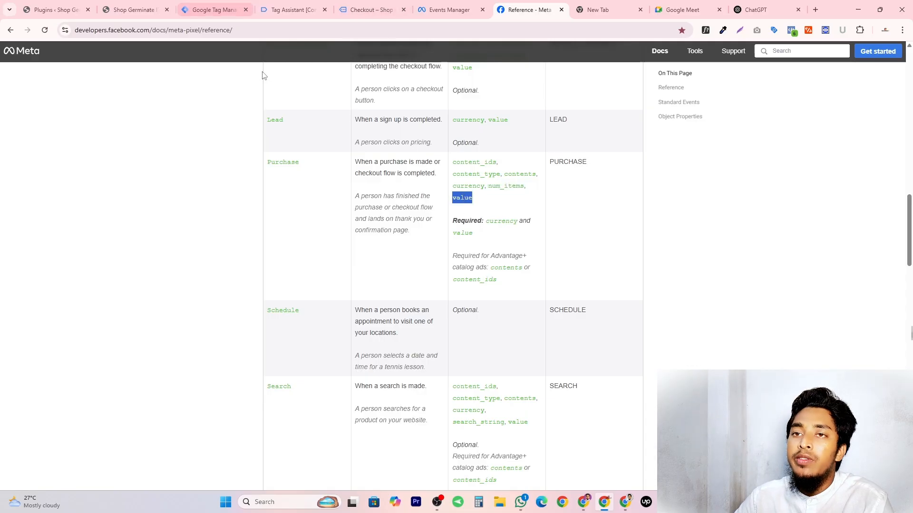
Copy the ecommerce and value keys from the begin_checkout event data in Tag Assistant
left_click(280, 6)
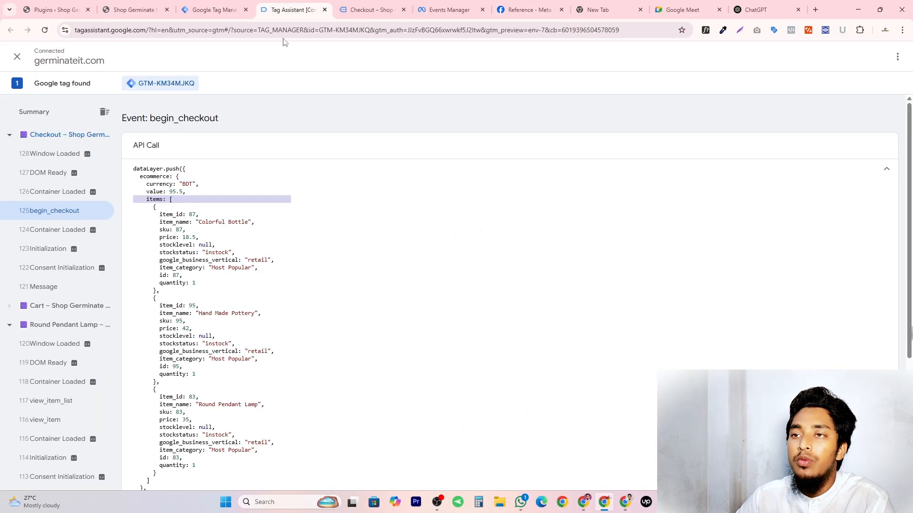
double_click(154, 176)
key("super+c")
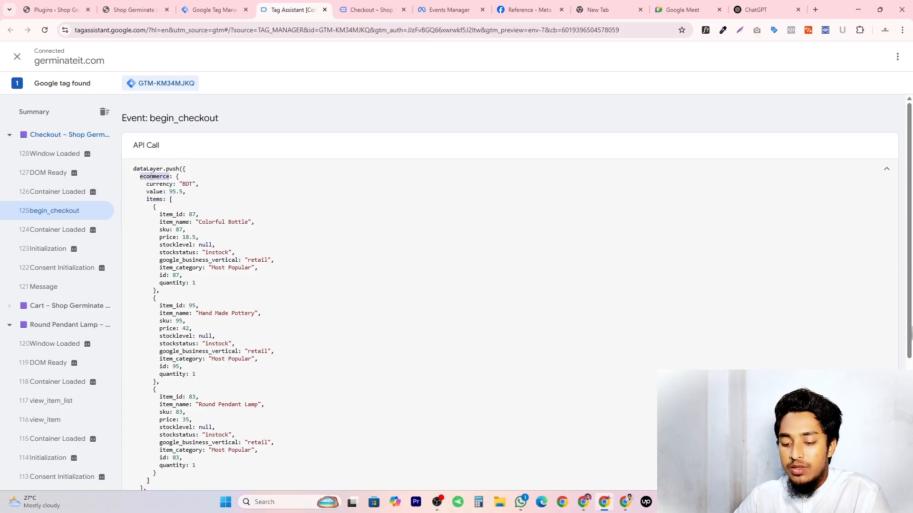
left_click(155, 196)
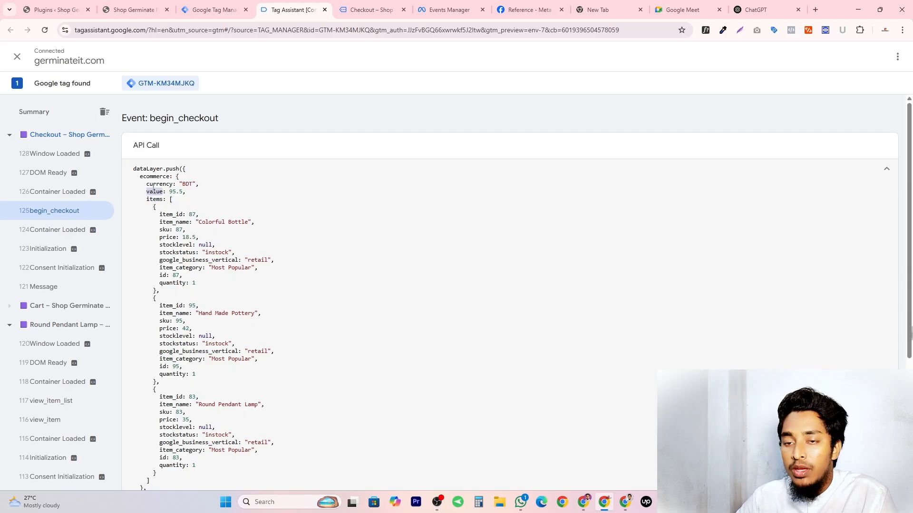
Switch to Google Tag Manager and start a new user-defined variable of the Data Layer Variable type
key("ctrl+shift+Tab")
scroll(281, 379, "down", 1)
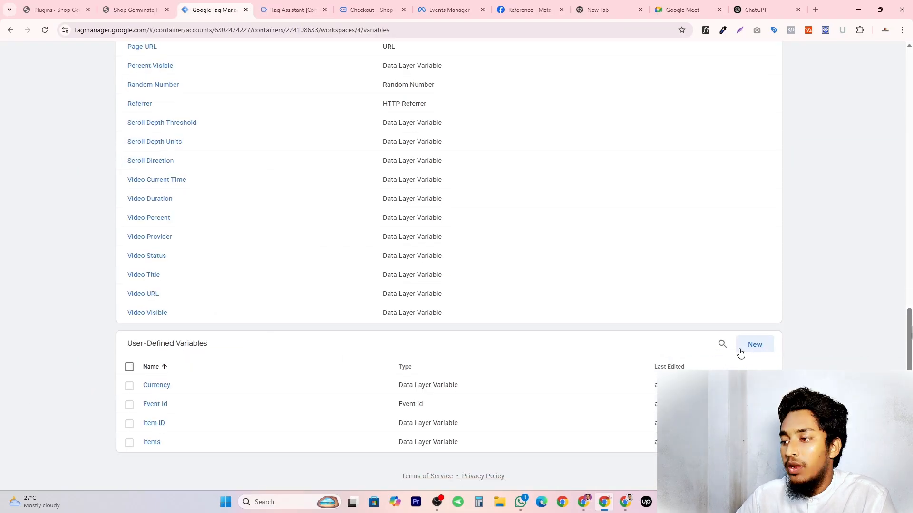
left_click(753, 346)
left_click(531, 148)
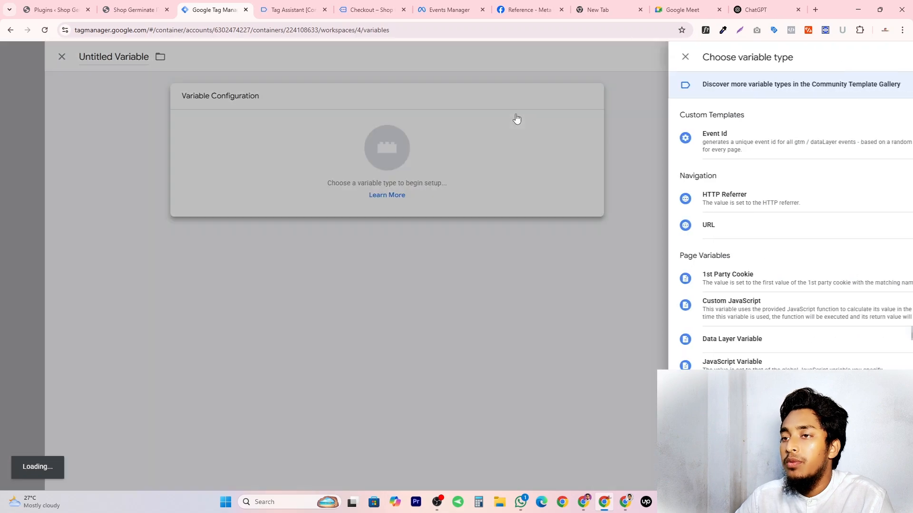
scroll(690, 266, "down", 1)
left_click(675, 290)
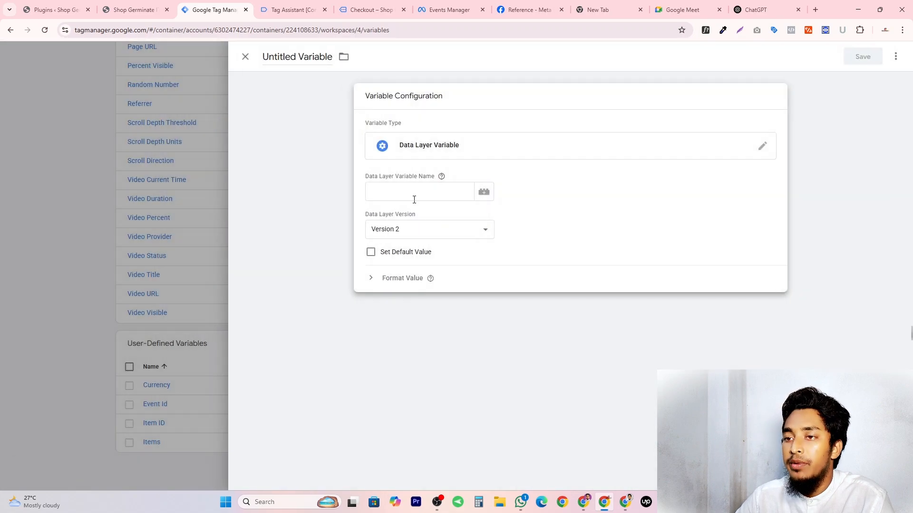
Set the Data Layer Variable Name to ecommerce.value, reusing the copied ecommerce and value entries
left_click(414, 196)
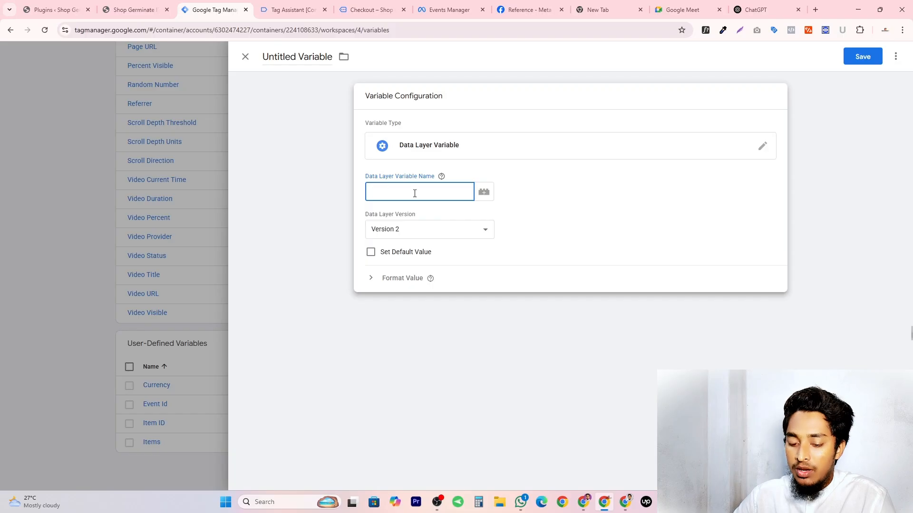
key("super+v")
scroll(425, 366, "down", 2)
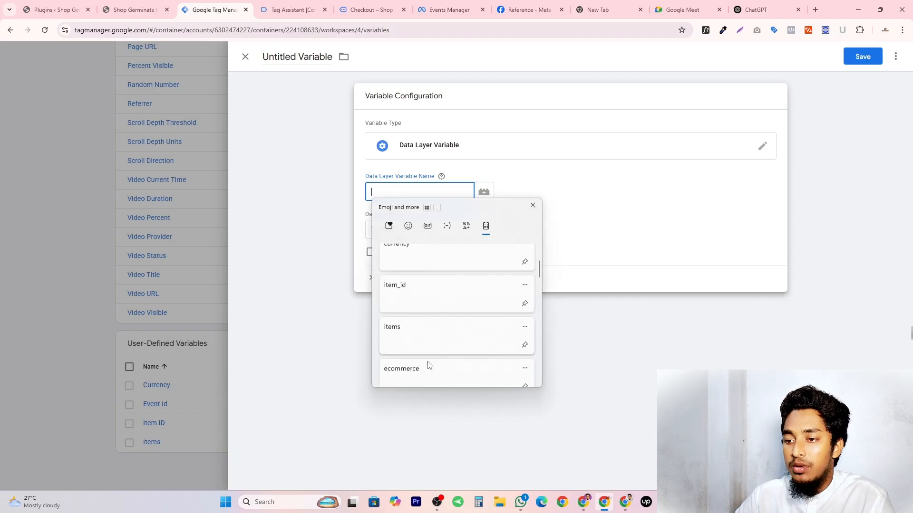
left_click(415, 339)
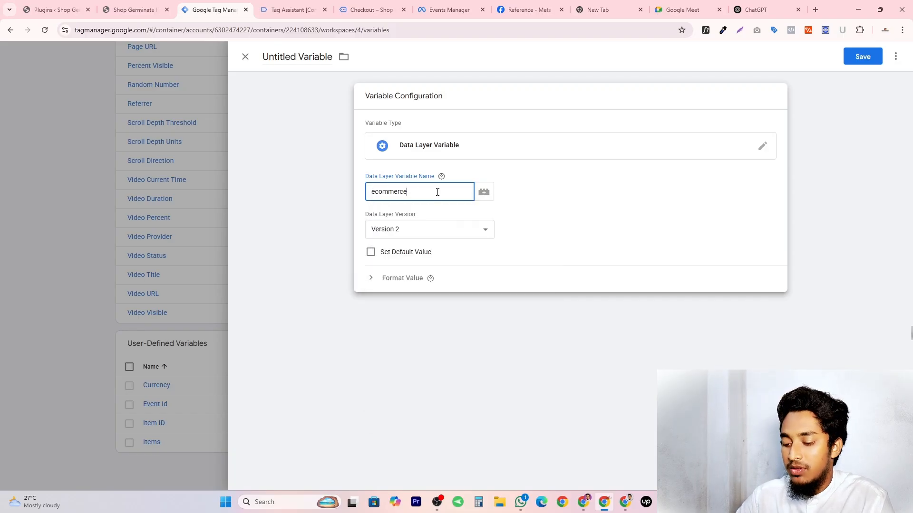
type(".")
key("super+v")
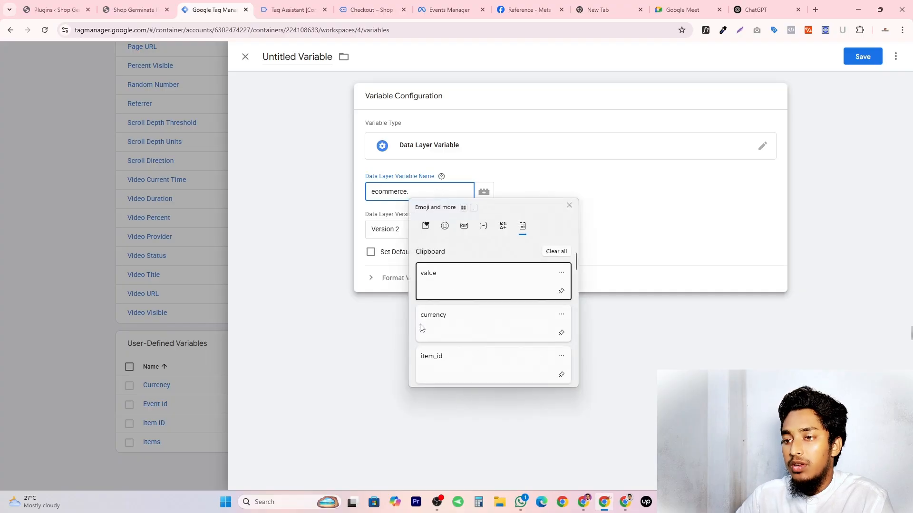
left_click(447, 287)
Name the new variable Value and save it
left_click(296, 54)
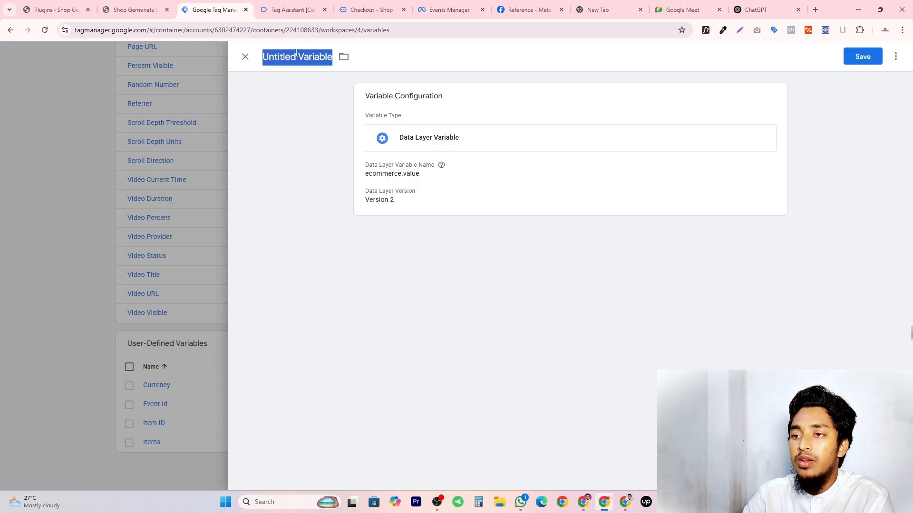
type("Value")
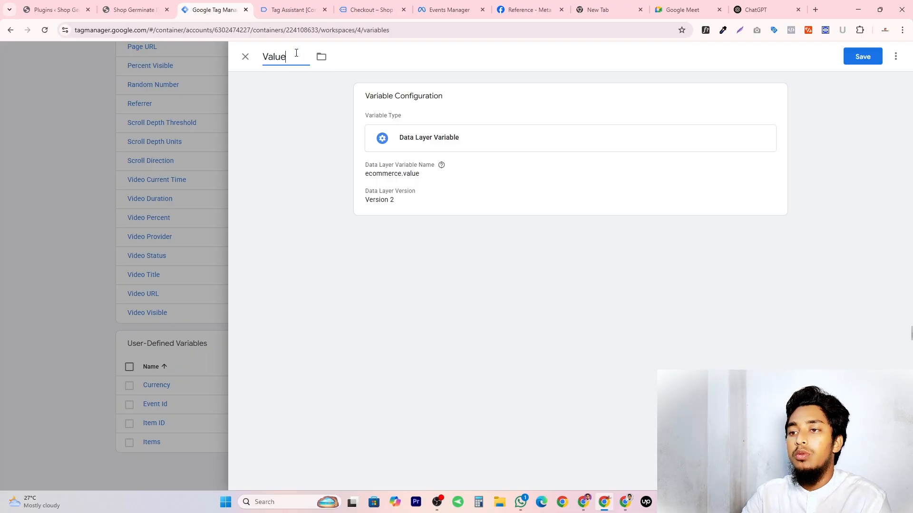
left_click(877, 59)
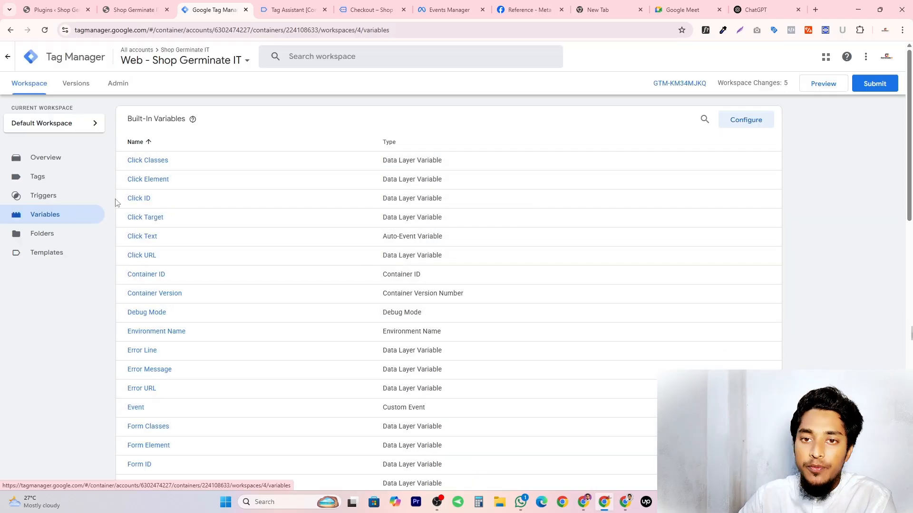
Start a new tag for the View Content item in the tracking notes, using the Facebook Pixel tag type
left_click(49, 181)
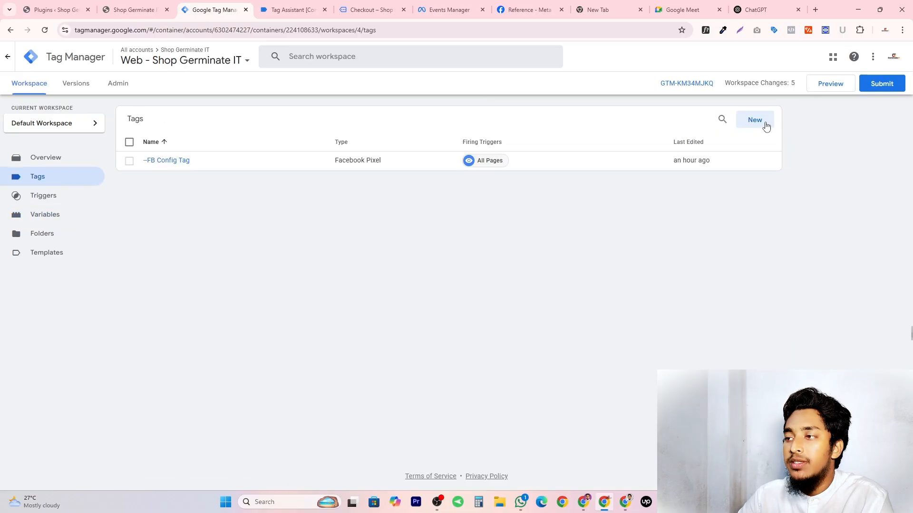
left_click(762, 122)
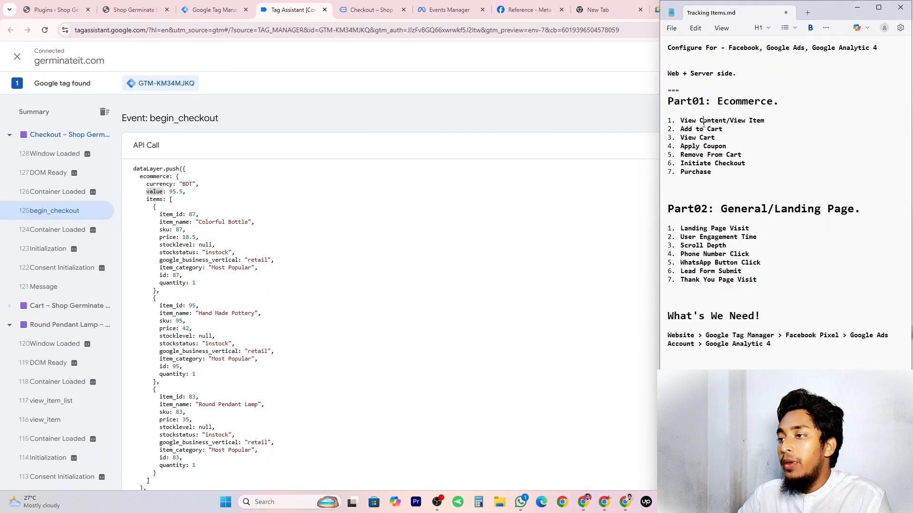
triple_click(705, 123)
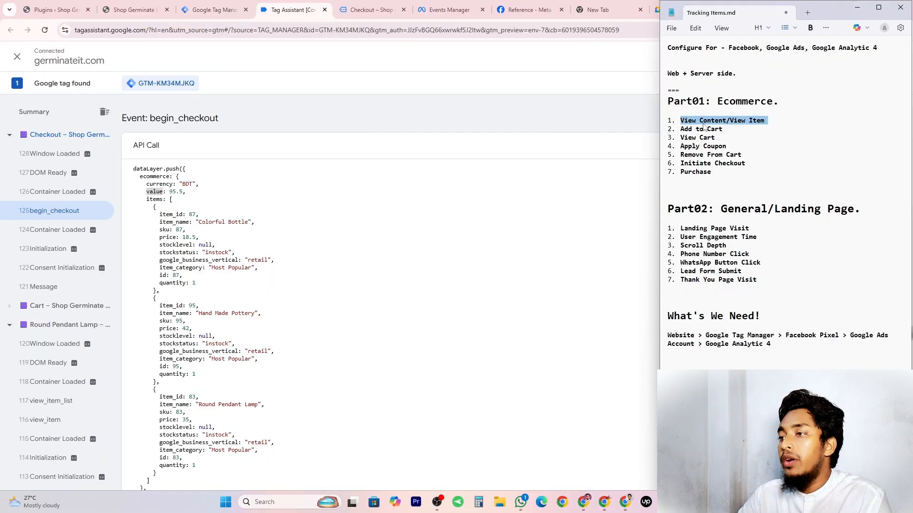
double_click(688, 122)
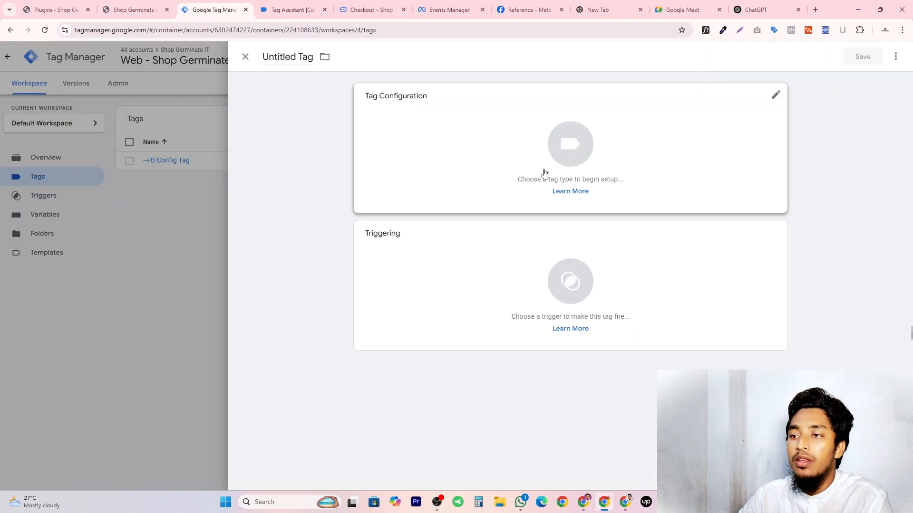
left_click(545, 173)
scroll(689, 267, "down", 2)
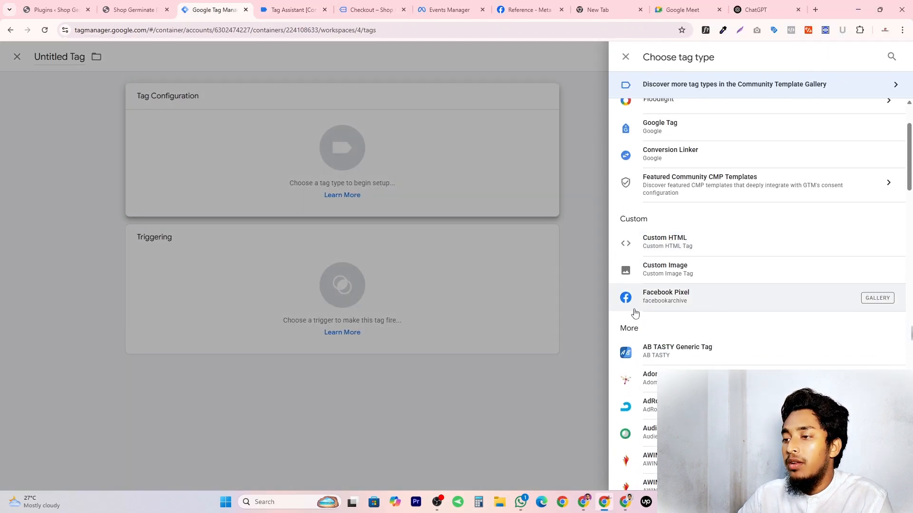
left_click(697, 301)
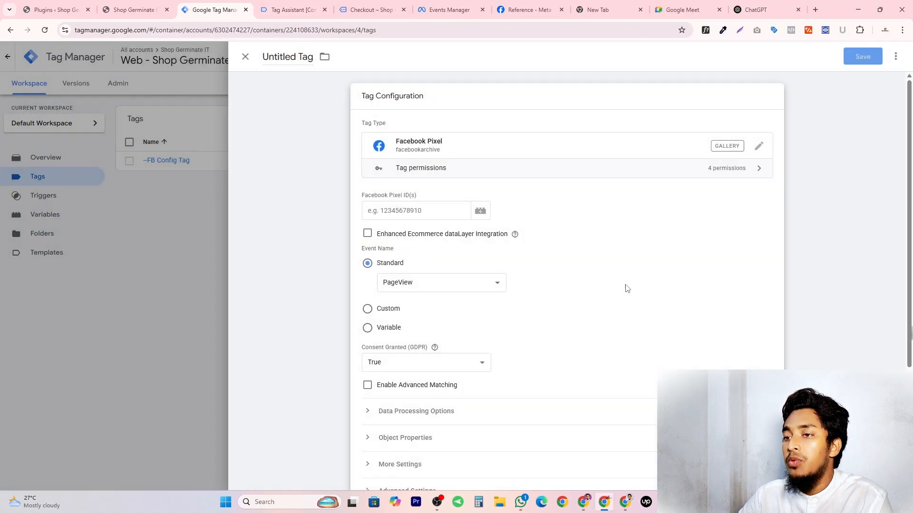
Copy the Shop Germinate IT dataset ID from the Events Manager settings into the new tag's Facebook Pixel ID field
left_click(387, 204)
left_click(449, 9)
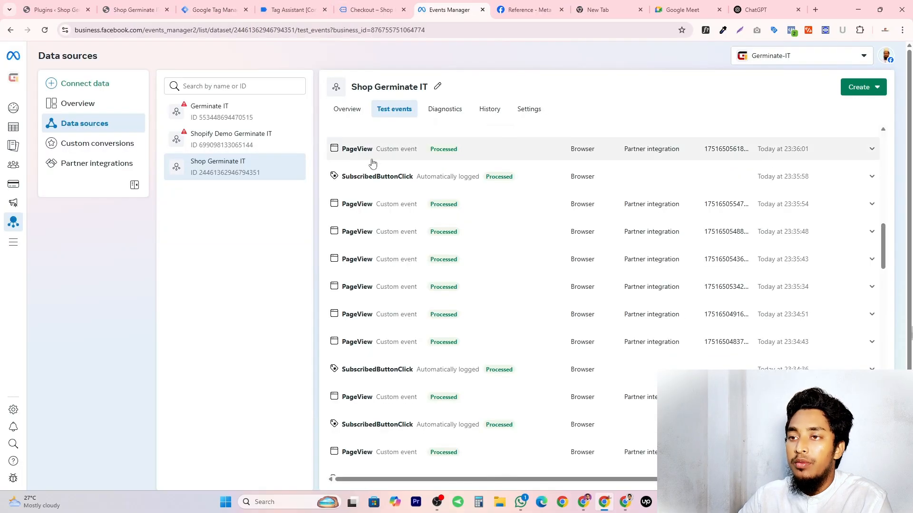
scroll(373, 164, "up", 5)
scroll(349, 133, "up", 6)
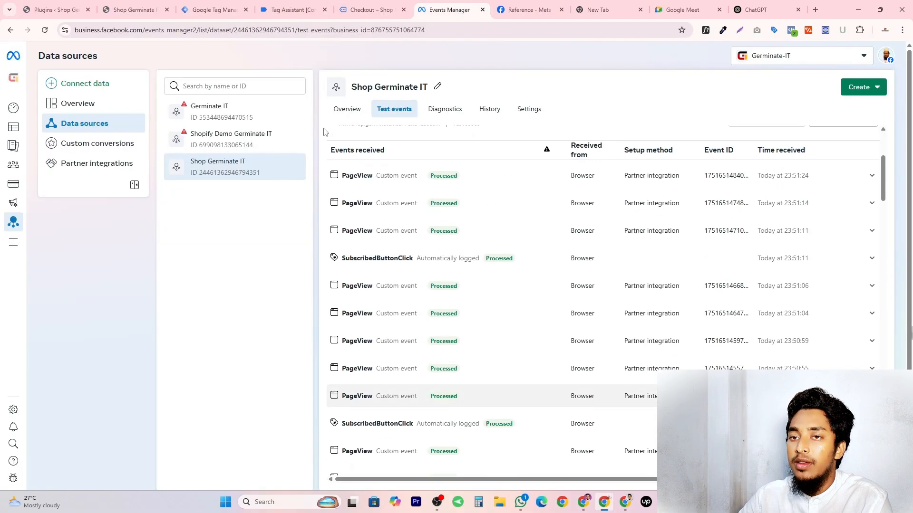
left_click(529, 110)
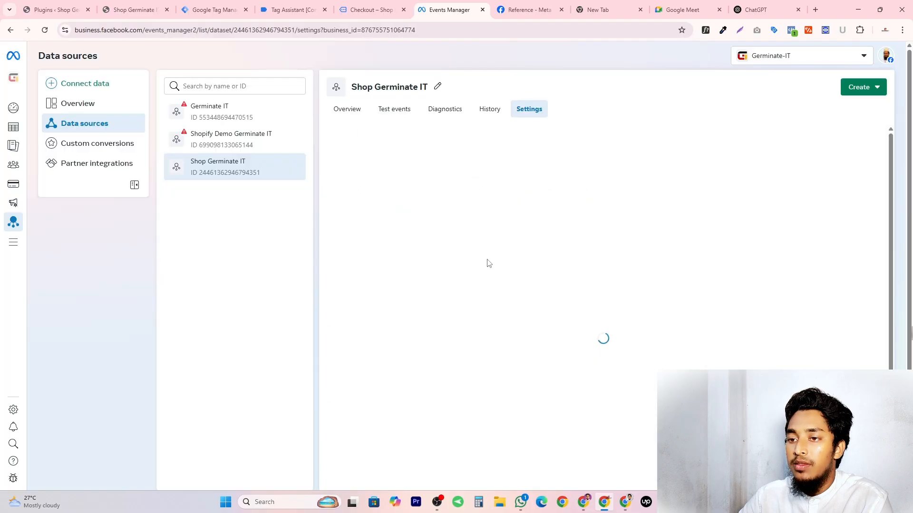
left_click(380, 221)
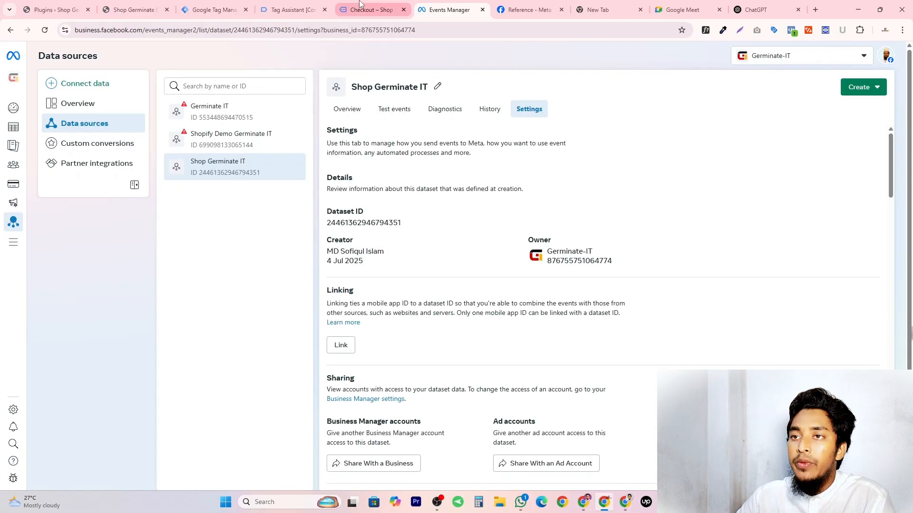
left_click(300, 6)
left_click(228, 8)
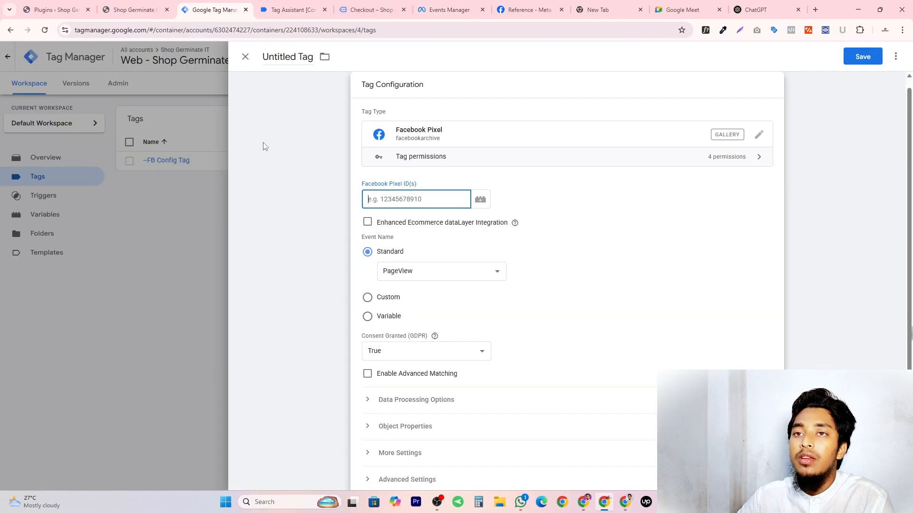
left_click(640, 217)
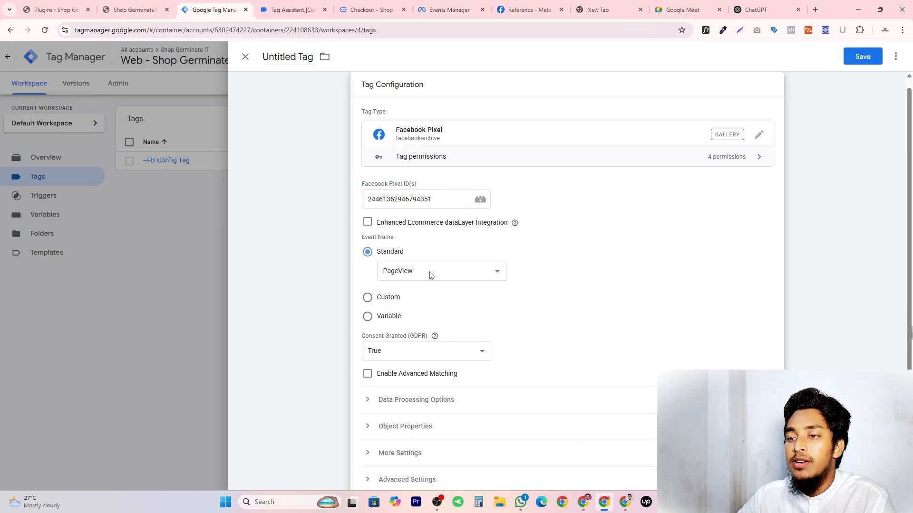
Examine the standard events and object properties in the Meta Pixel reference, then return to the new tag in Google Tag Manager
left_click(371, 10)
left_click(526, 9)
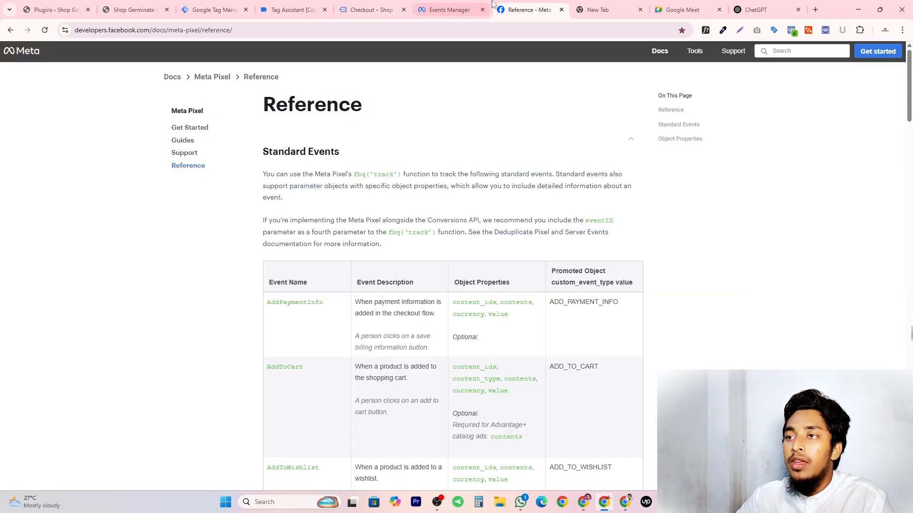
left_click_drag(262, 156, 339, 154)
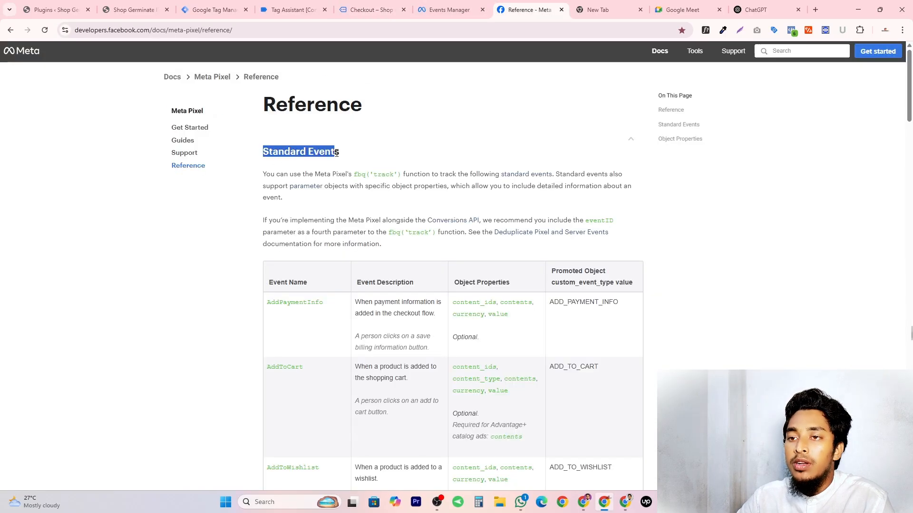
left_click(359, 159)
scroll(299, 314, "down", 15)
scroll(288, 328, "down", 10)
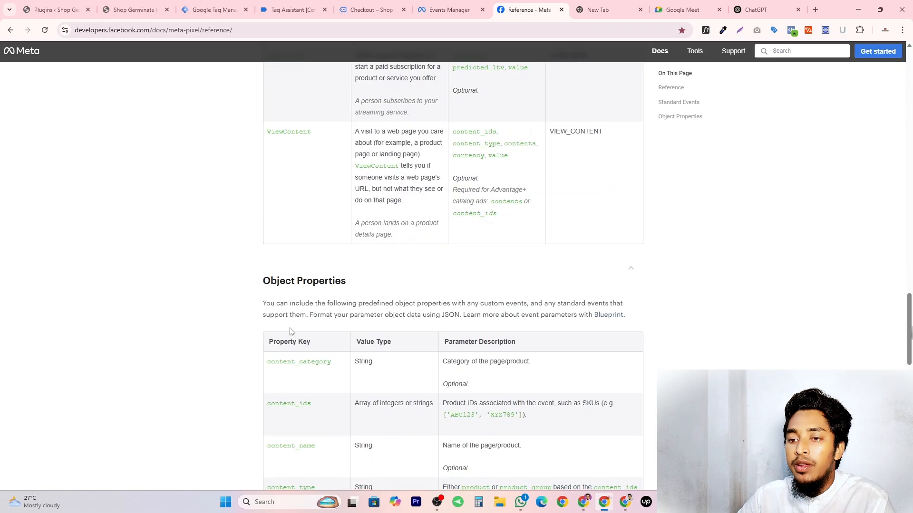
scroll(242, 357, "up", 11)
scroll(233, 408, "up", 15)
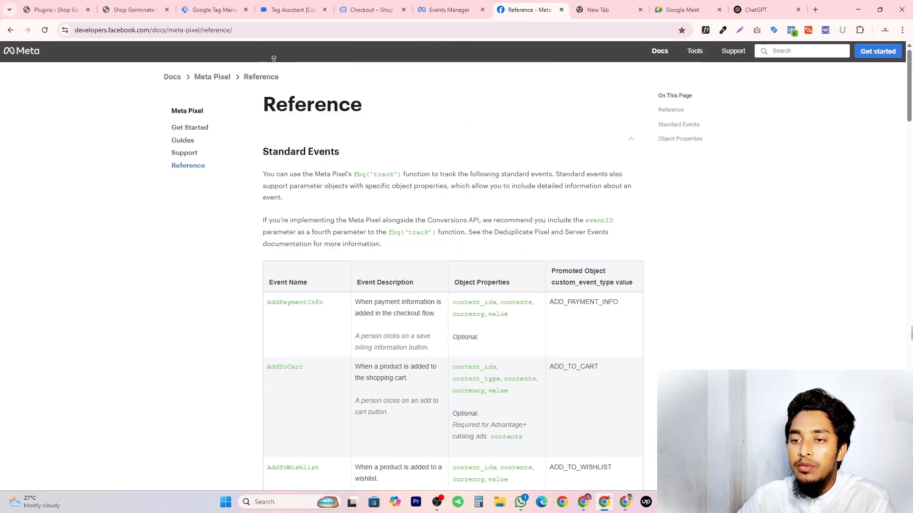
left_click(304, 8)
left_click(228, 7)
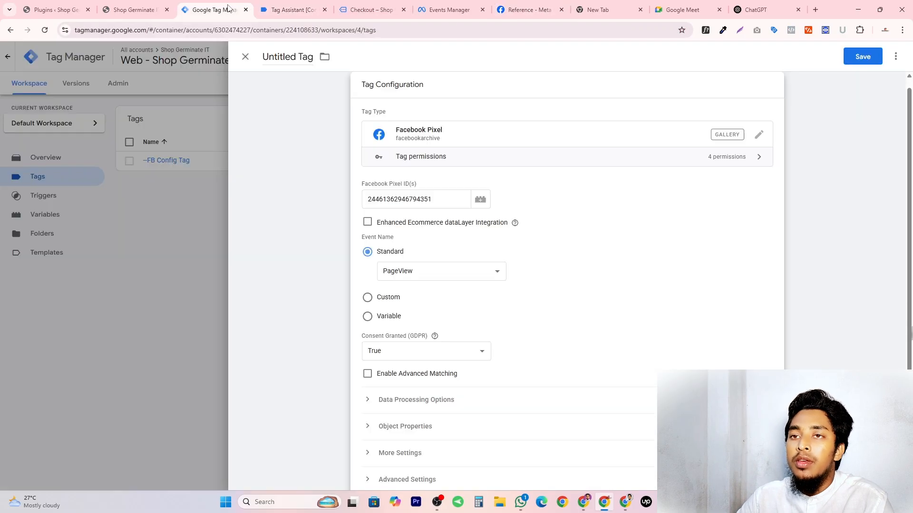
Set the tag's standard event name to ViewContent
left_click(401, 278)
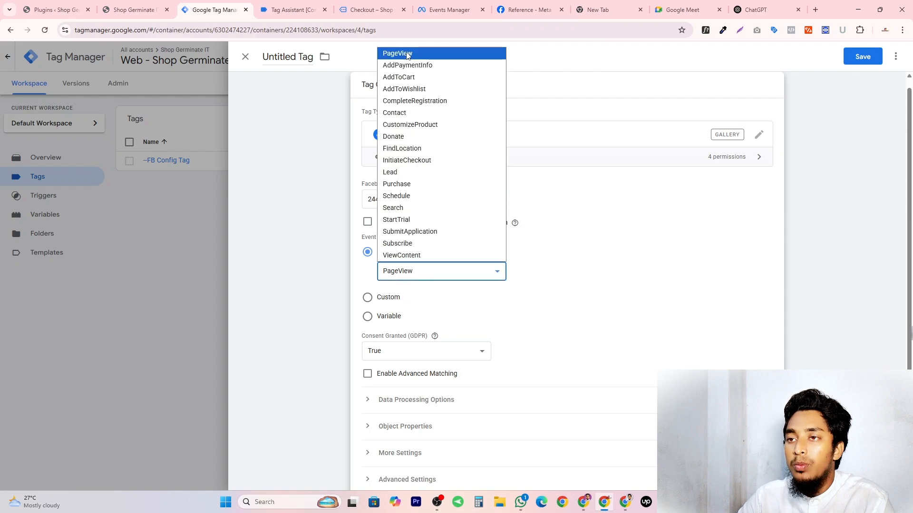
left_click(421, 257)
left_click(429, 277)
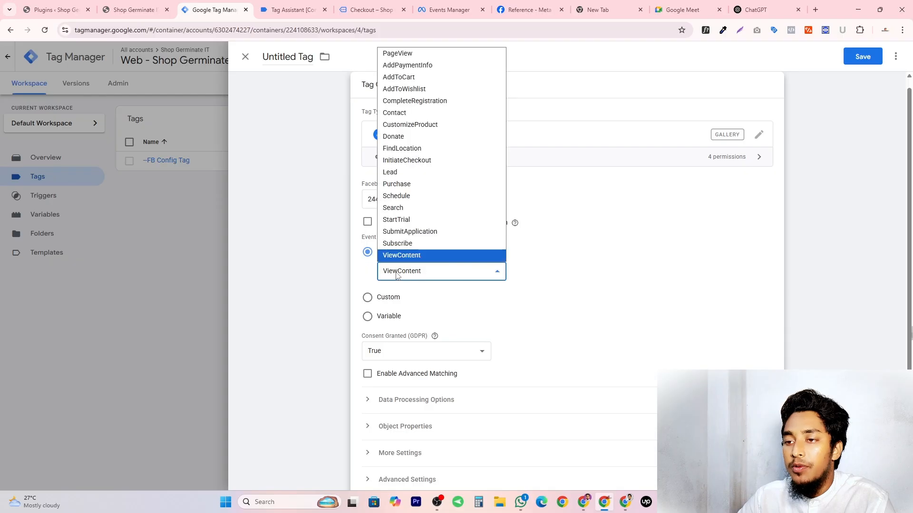
left_click(404, 277)
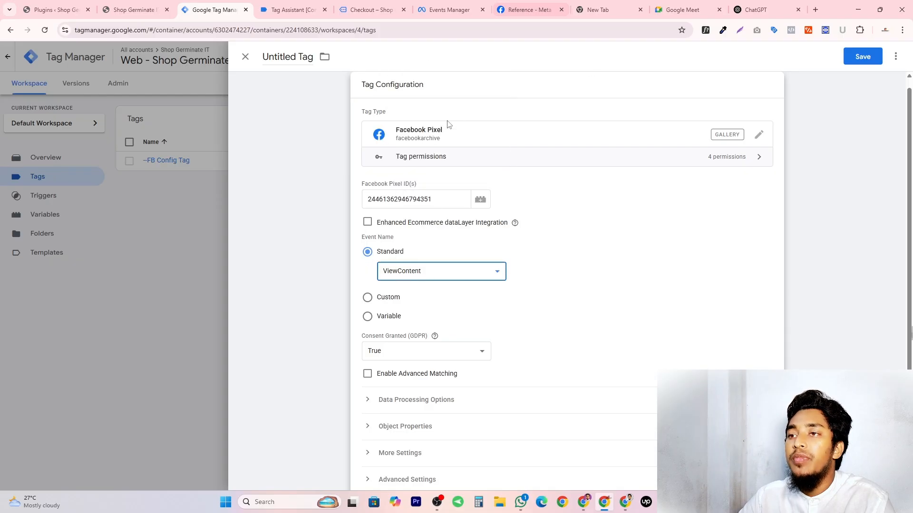
Look up the ViewContent event and its object properties in the Meta Pixel reference's standard events table
left_click(526, 9)
scroll(305, 323, "down", 9)
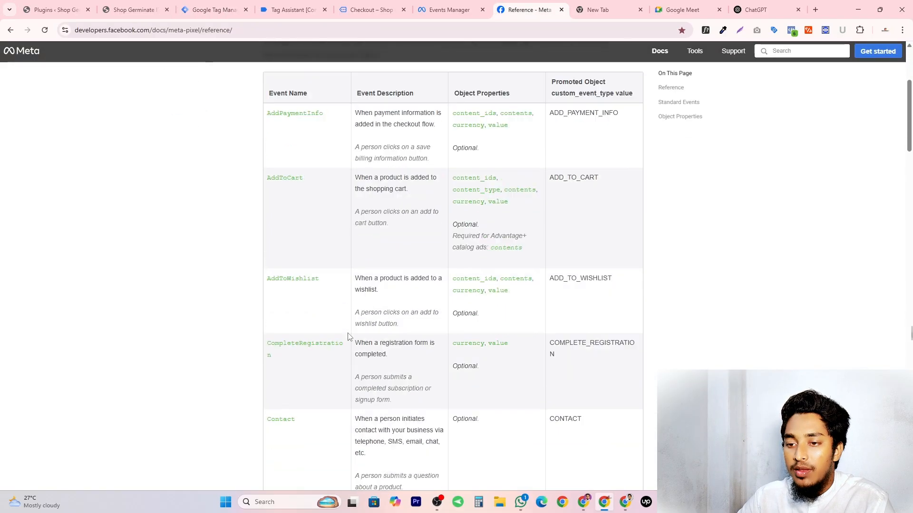
scroll(322, 356, "down", 4)
scroll(319, 359, "down", 12)
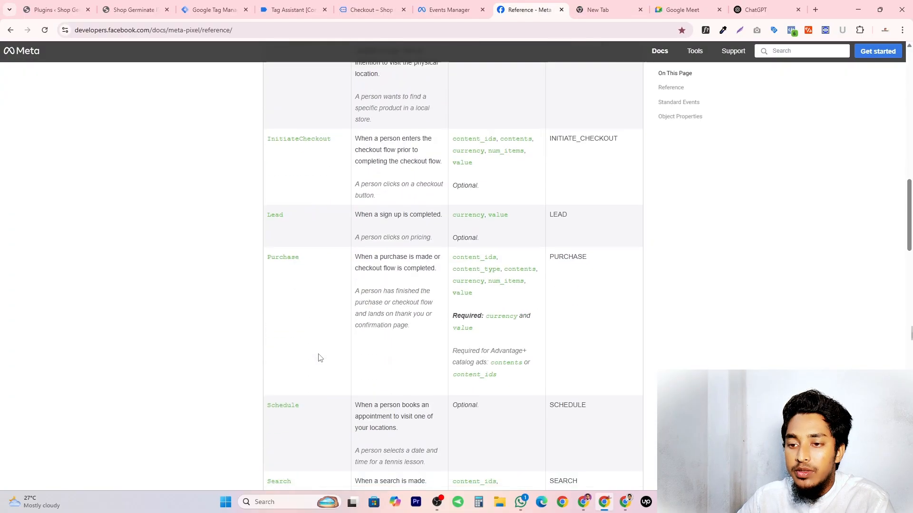
scroll(313, 364, "down", 3)
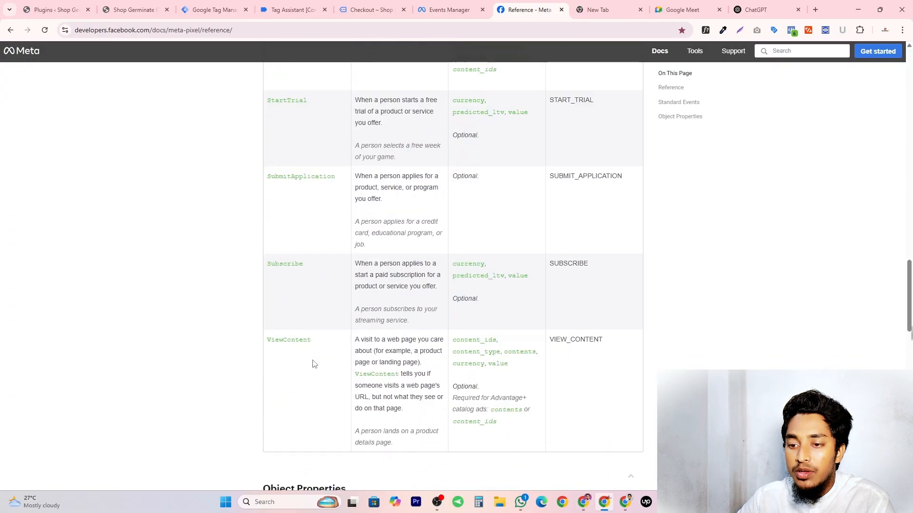
double_click(280, 323)
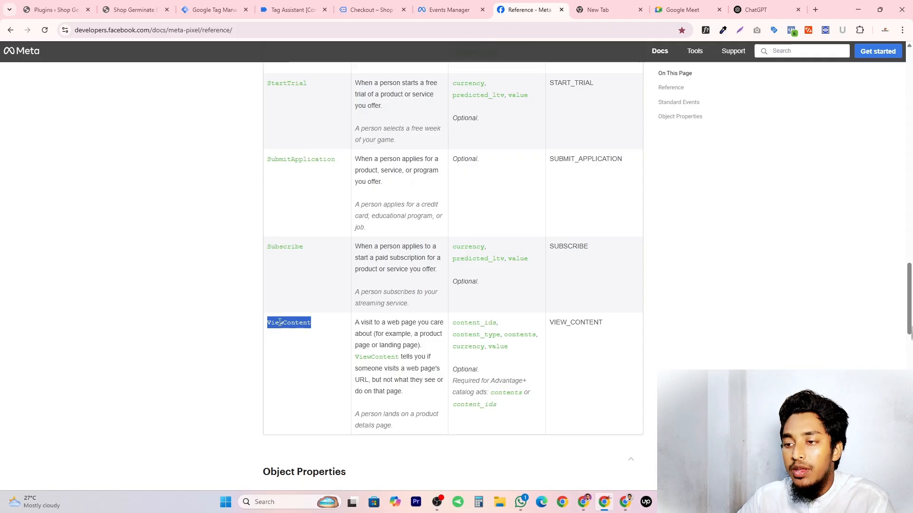
left_click(297, 344)
double_click(280, 324)
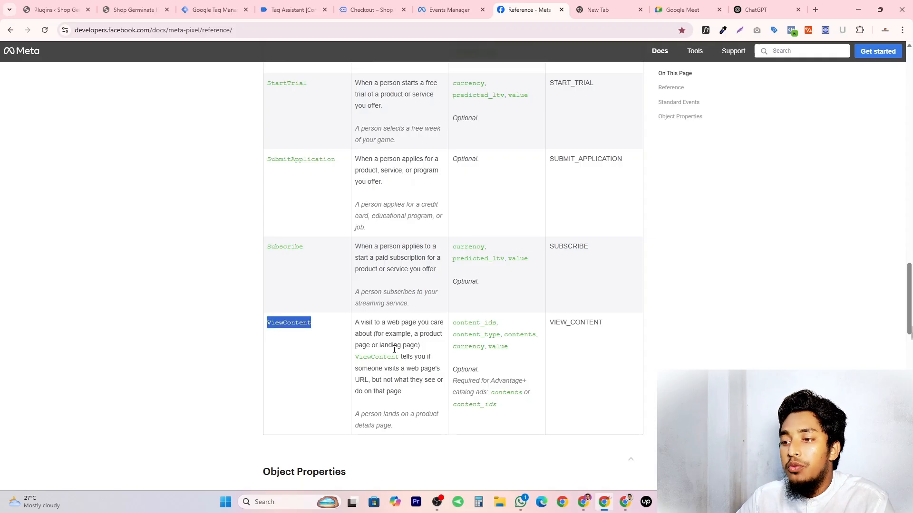
Copy the ViewContent object properties content_ids, content_type, contents, currency and value from the Meta Pixel reference
left_click(313, 352)
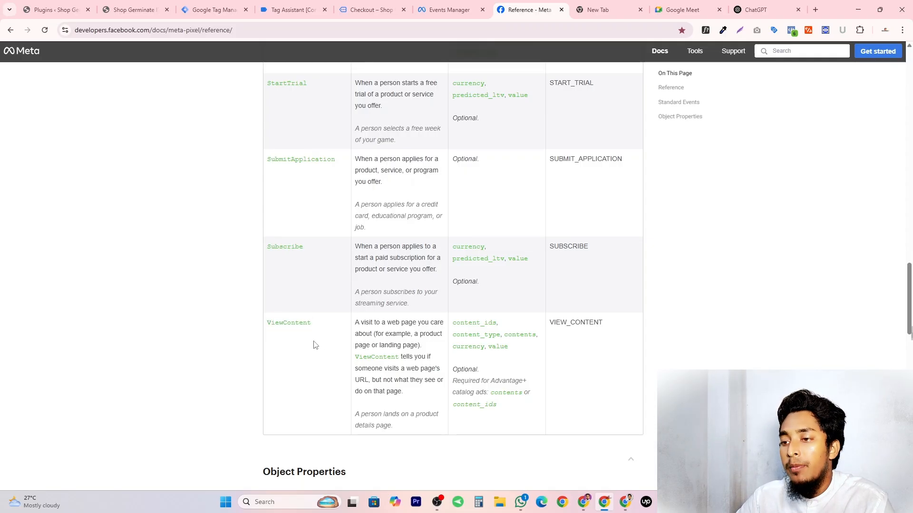
double_click(470, 322)
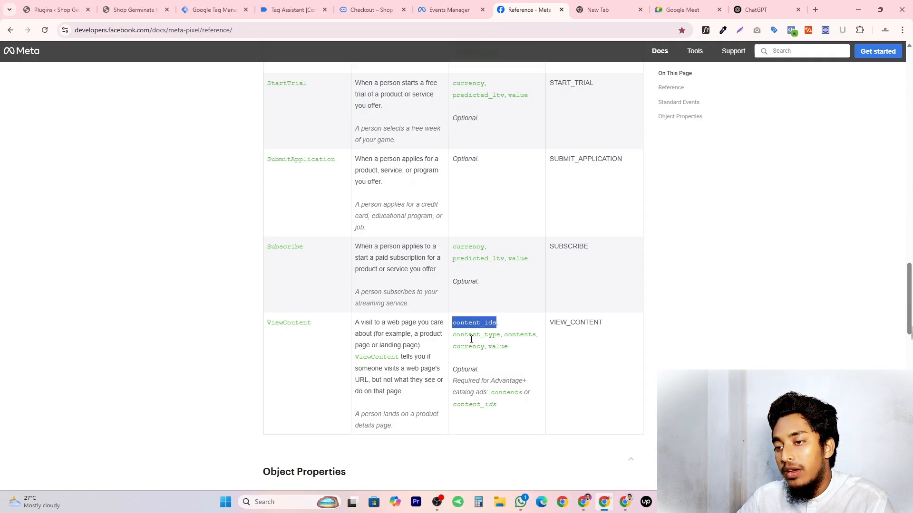
double_click(477, 337)
double_click(506, 339)
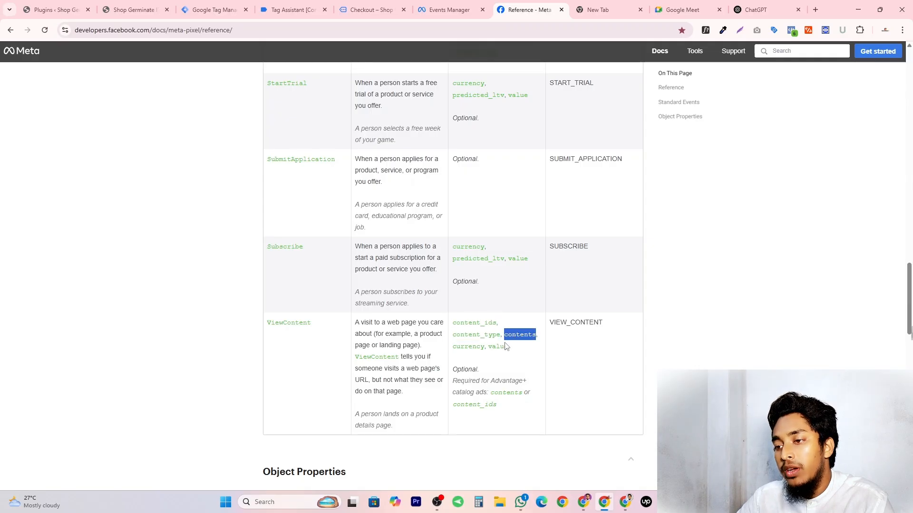
double_click(468, 347)
double_click(497, 347)
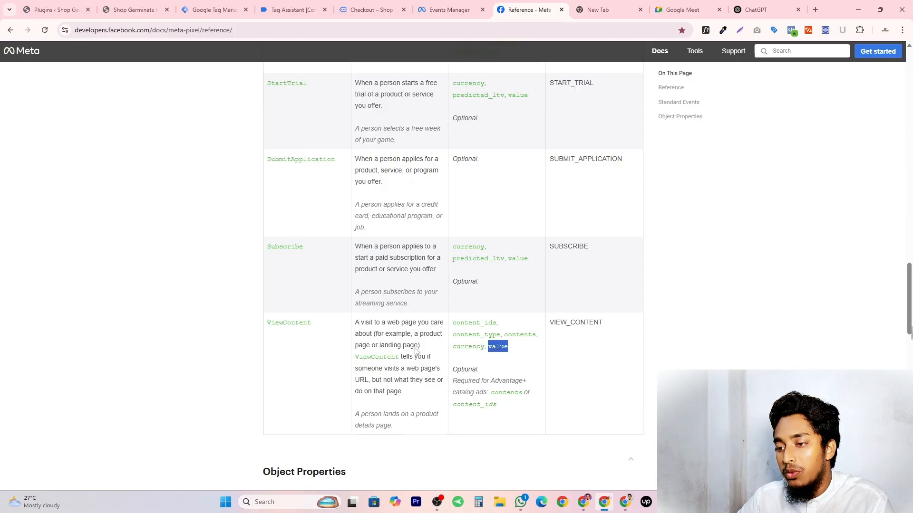
scroll(305, 358, "up", 10)
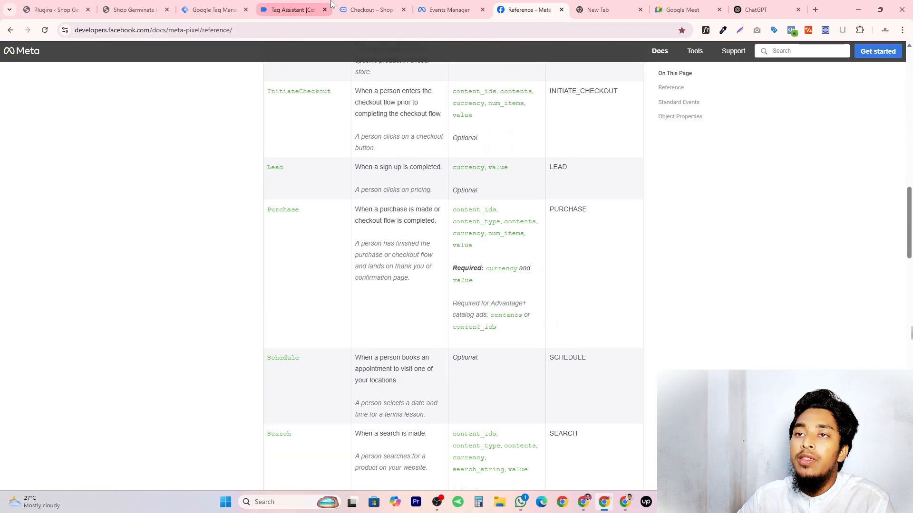
Return to the ViewContent tag in Google Tag Manager and add six empty property rows under its object properties
left_click(308, 6)
left_click(228, 8)
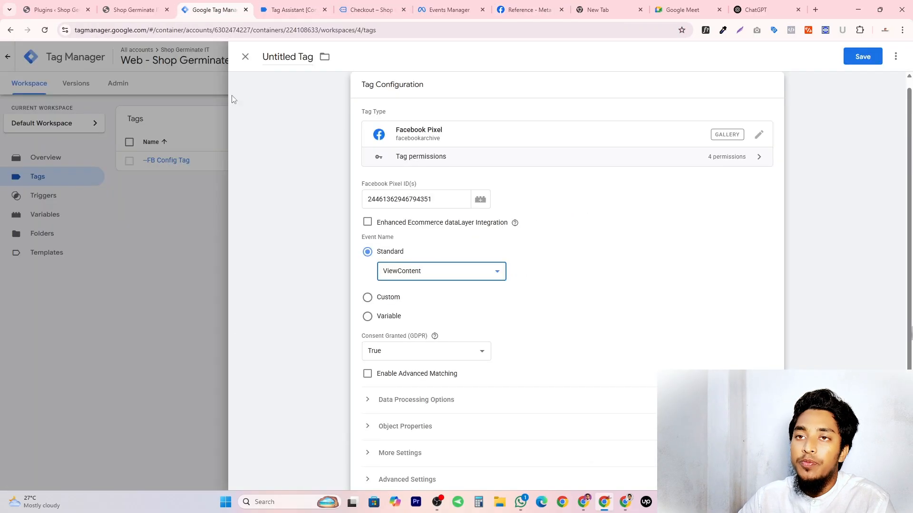
scroll(499, 269, "down", 1)
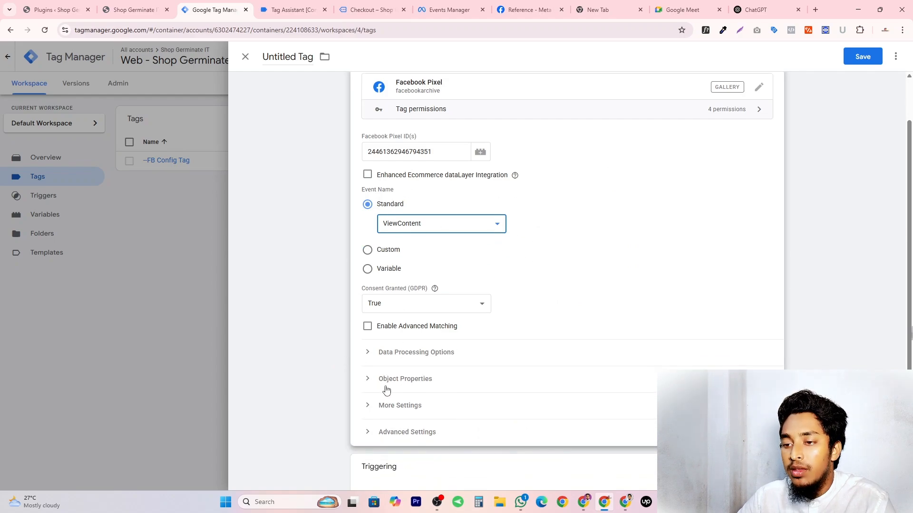
left_click(369, 380)
scroll(394, 366, "down", 2)
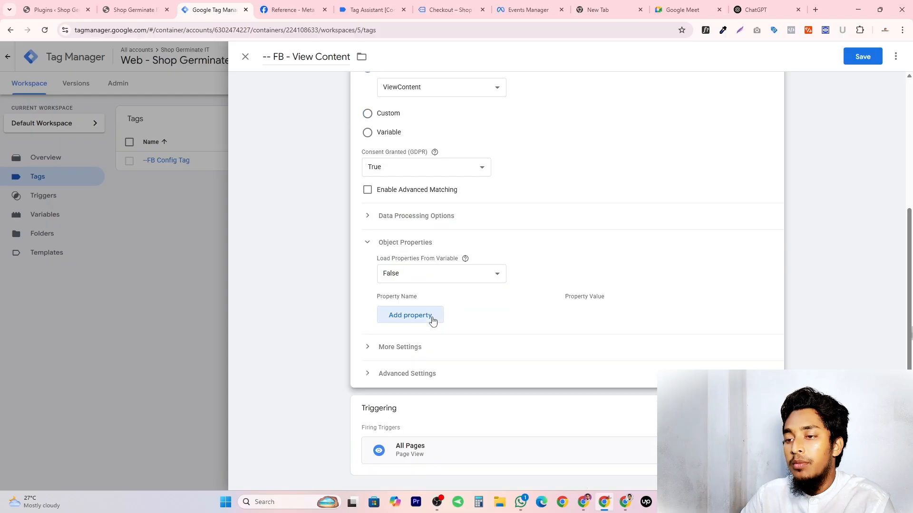
left_click(431, 316)
left_click(420, 339)
left_click(432, 361)
left_click(437, 384)
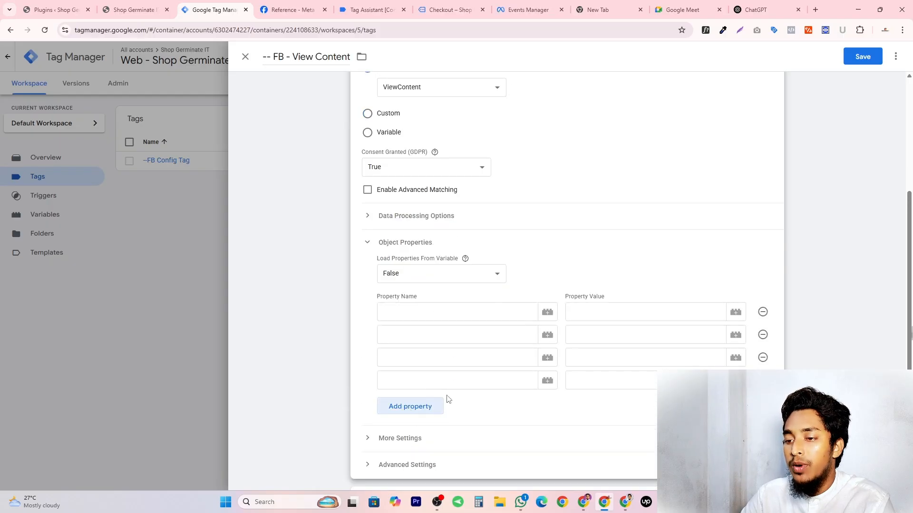
left_click(422, 408)
scroll(466, 395, "down", 2)
left_click(409, 318)
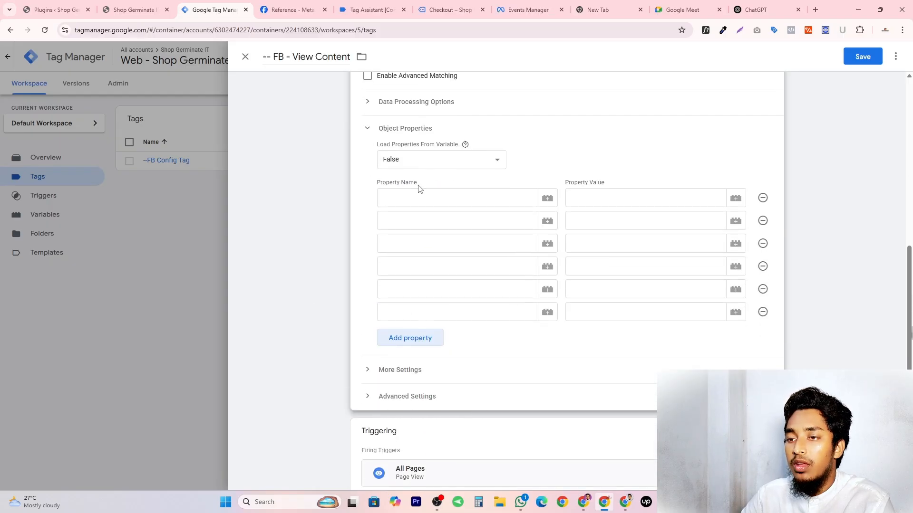
Name the first two object properties content_ids and content_type, using the copied property names
left_click(430, 198)
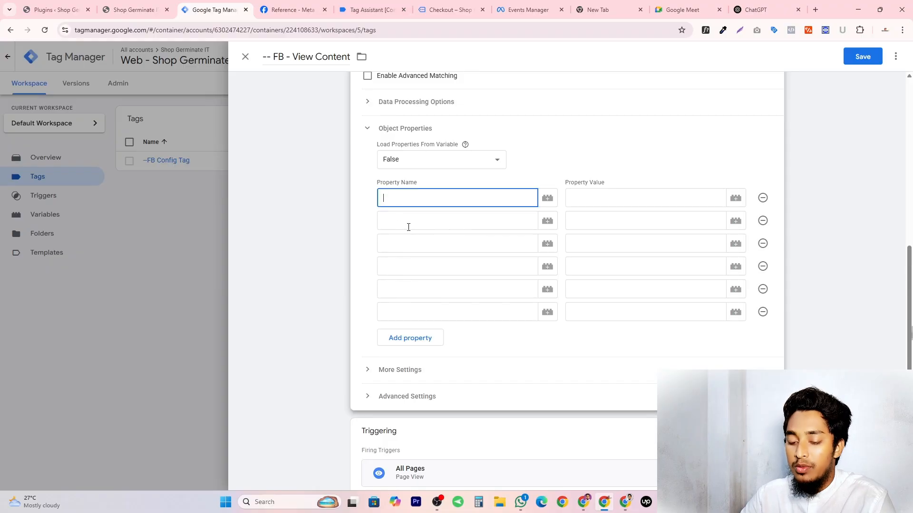
key("alt")
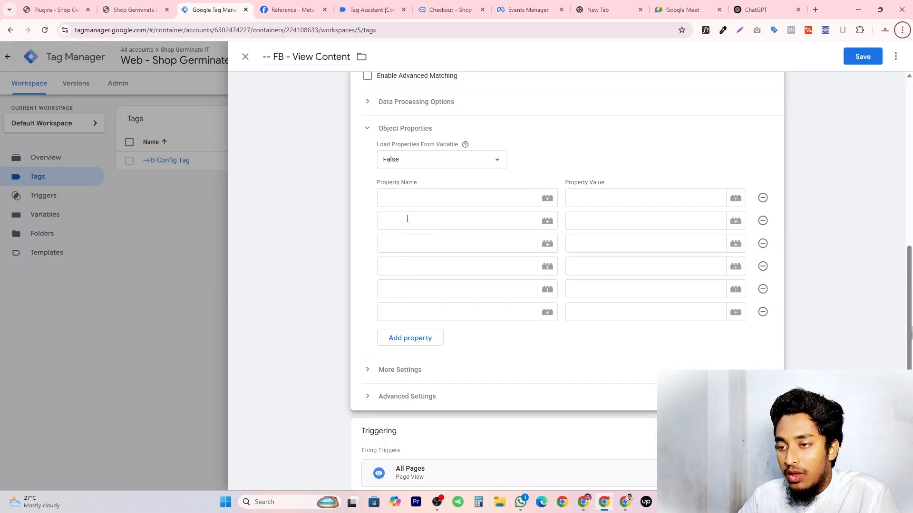
key("super+v")
scroll(460, 326, "down", 4)
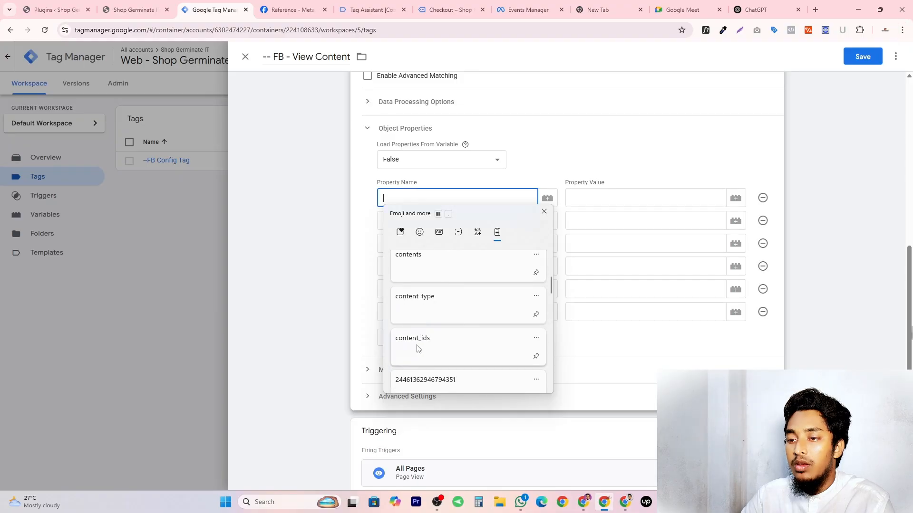
left_click(414, 339)
left_click(419, 220)
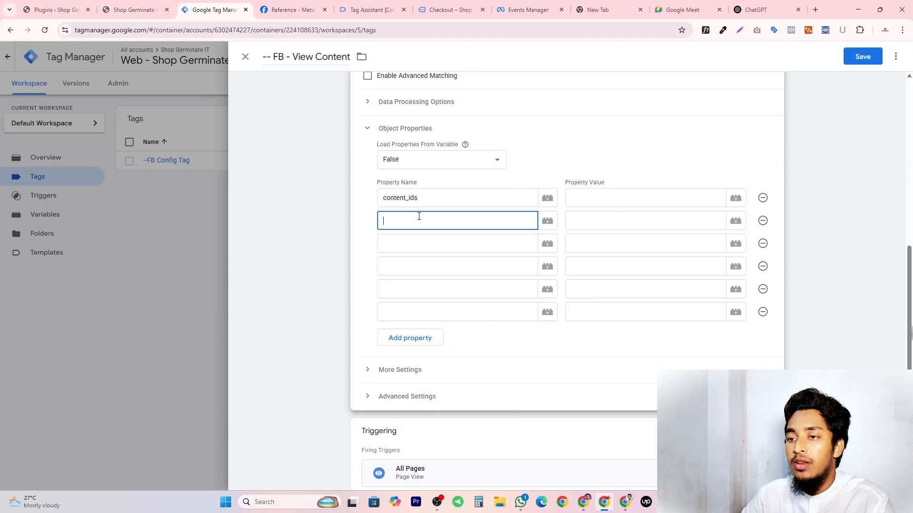
key("super+v")
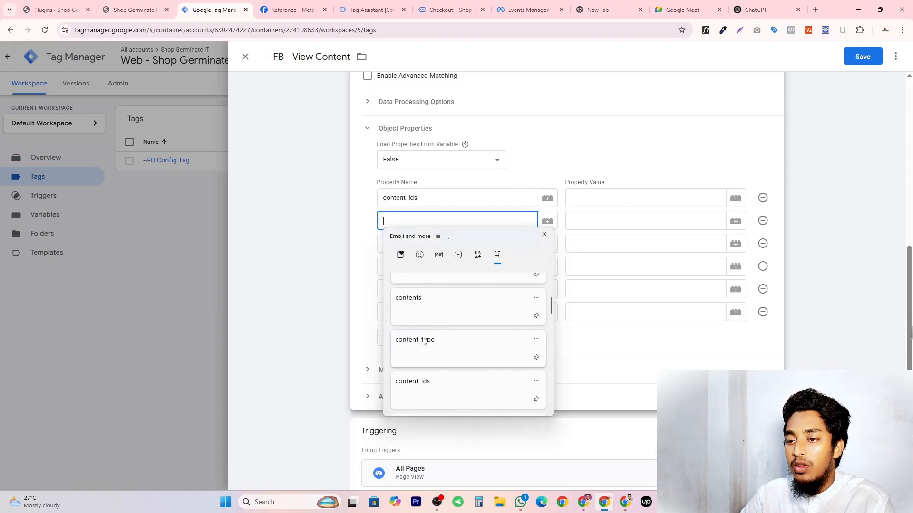
left_click(424, 345)
Name the third and fourth object properties contents and currency, using the copied property names
left_click(418, 244)
key("super+v")
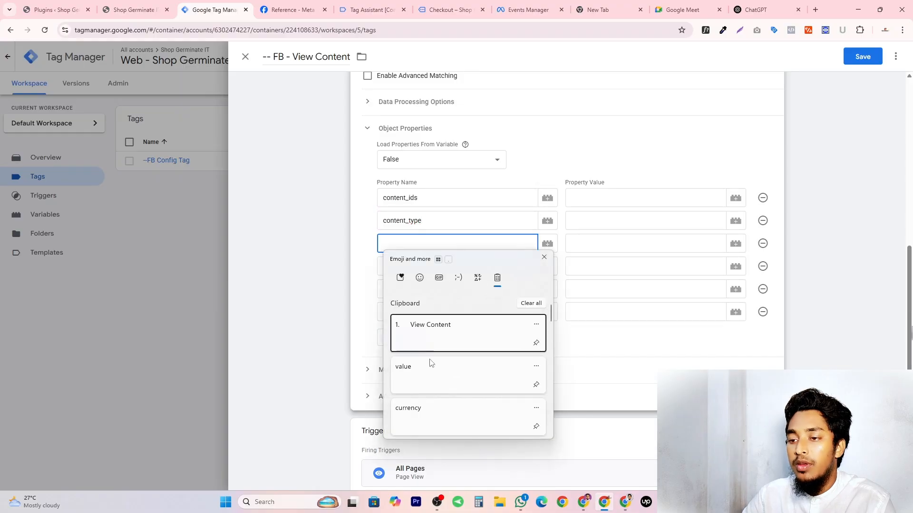
scroll(426, 376, "down", 2)
scroll(426, 391, "down", 1)
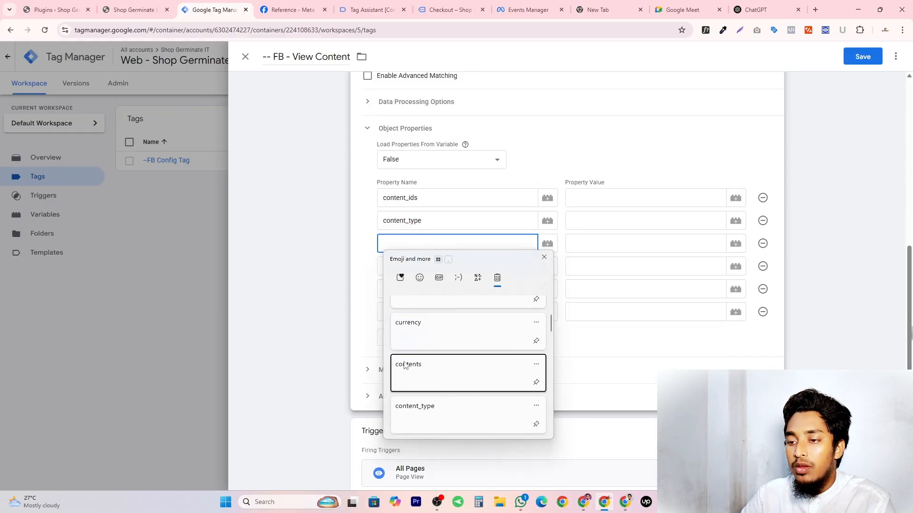
left_click(407, 366)
left_click(414, 269)
key("super+v")
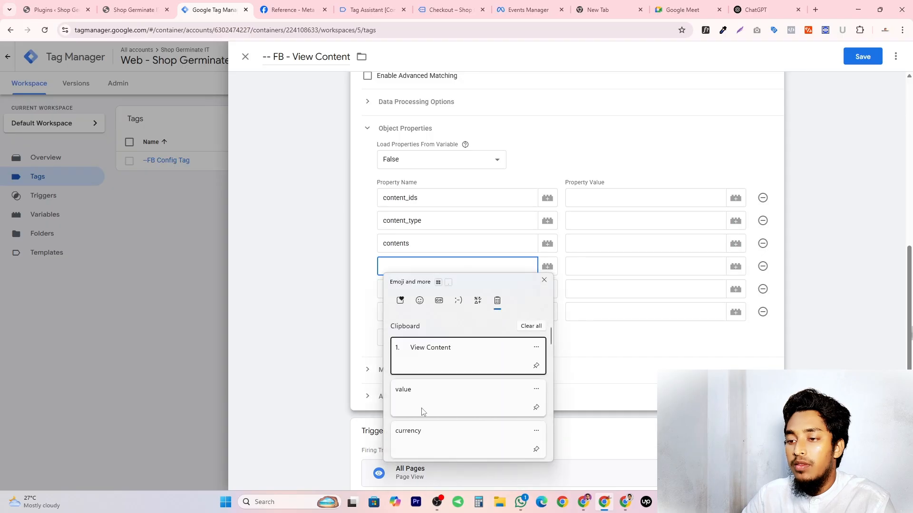
scroll(422, 411, "down", 1)
left_click(408, 410)
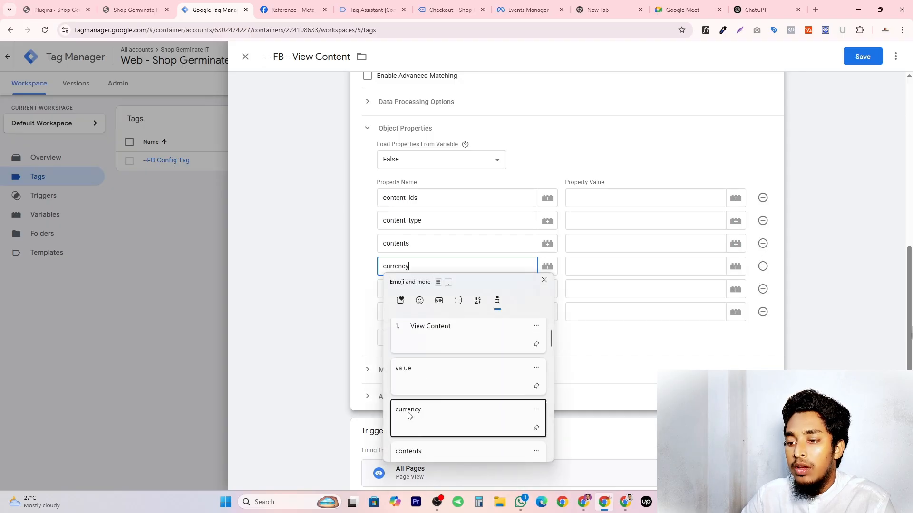
Name the fifth object property value and the sixth one event_name
left_click(413, 291)
key("super+v")
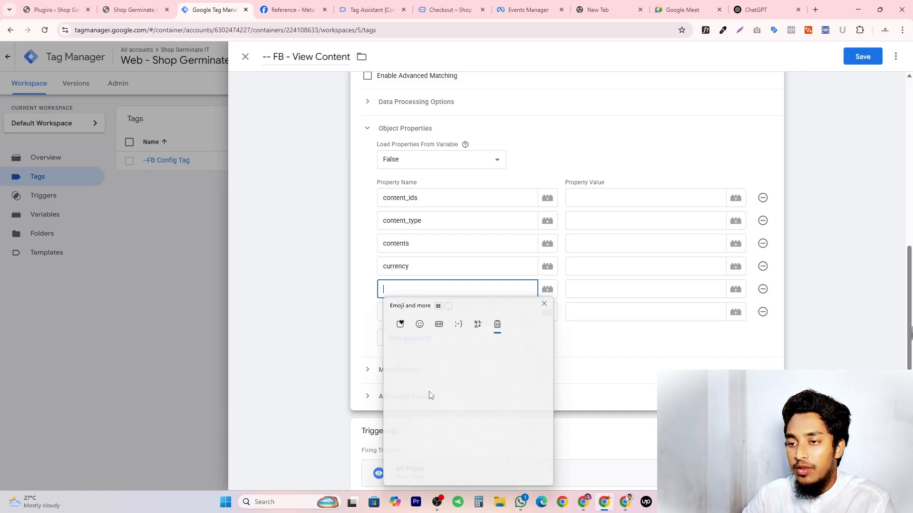
left_click(402, 419)
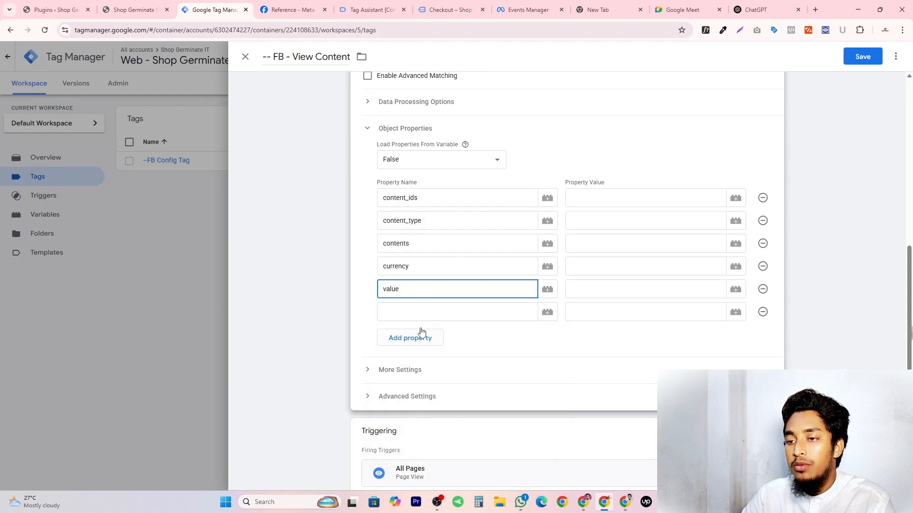
left_click(763, 312)
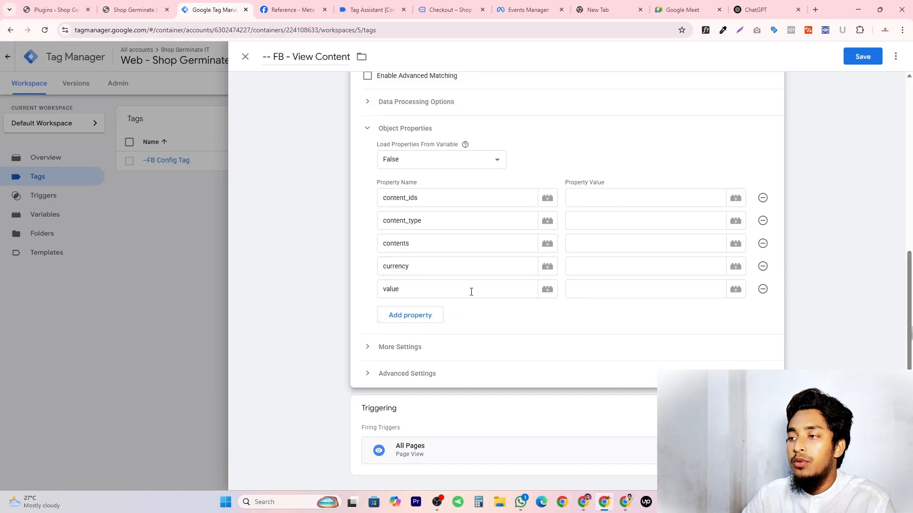
left_click(413, 317)
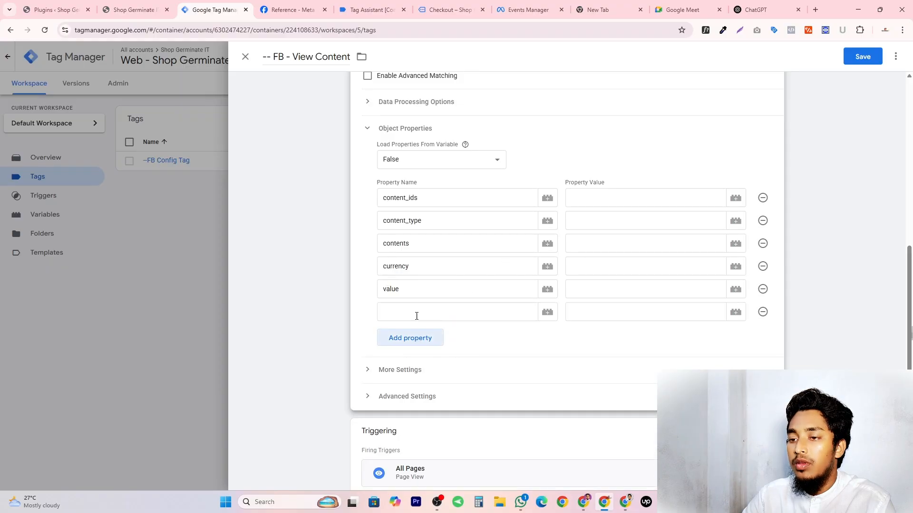
left_click(386, 314)
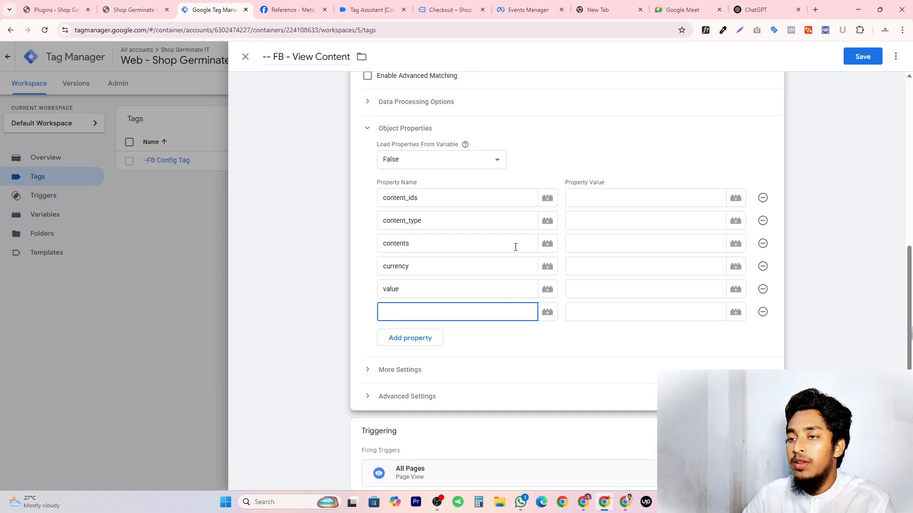
type("event")
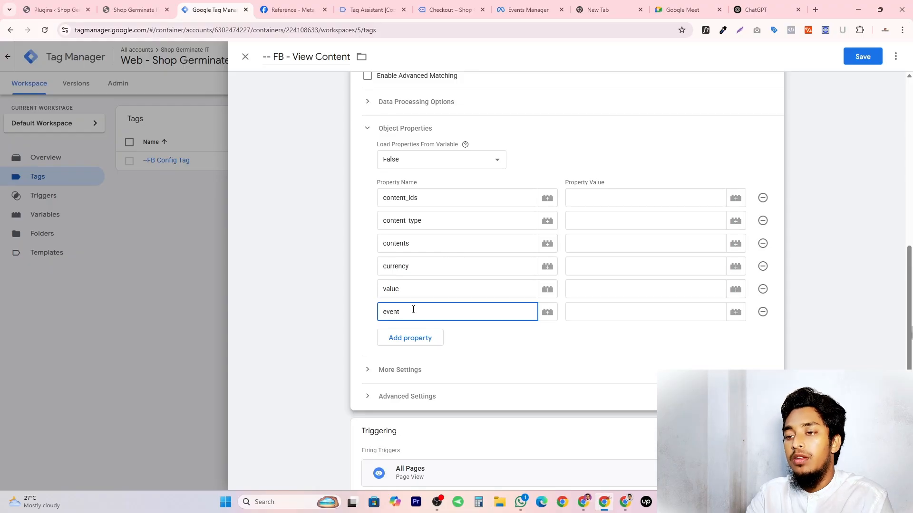
type("_name")
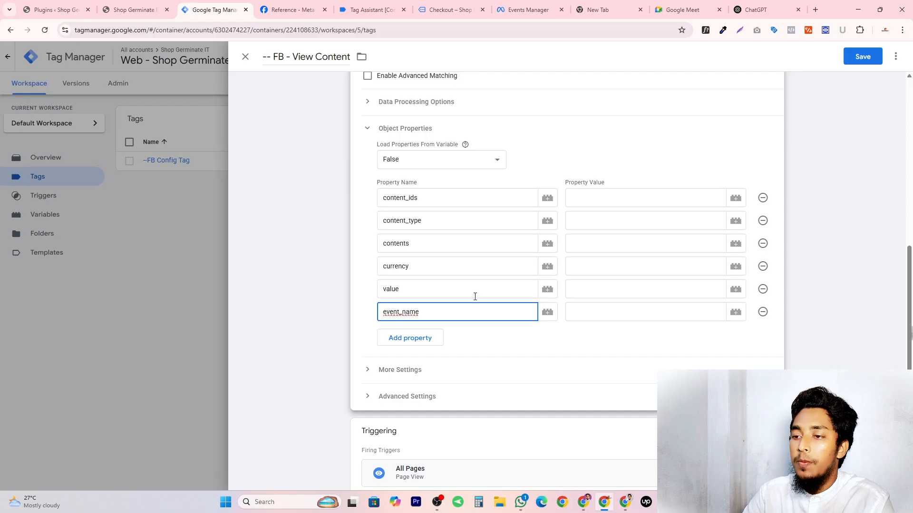
left_click(490, 346)
Set the content_ids property's value to the {{Item ID}} variable and the content_type property's value to product
left_click(590, 198)
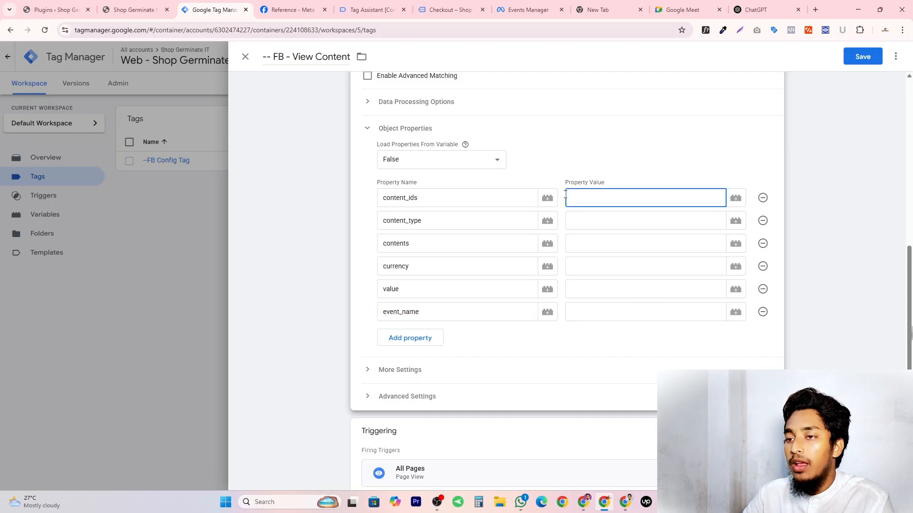
type("{{")
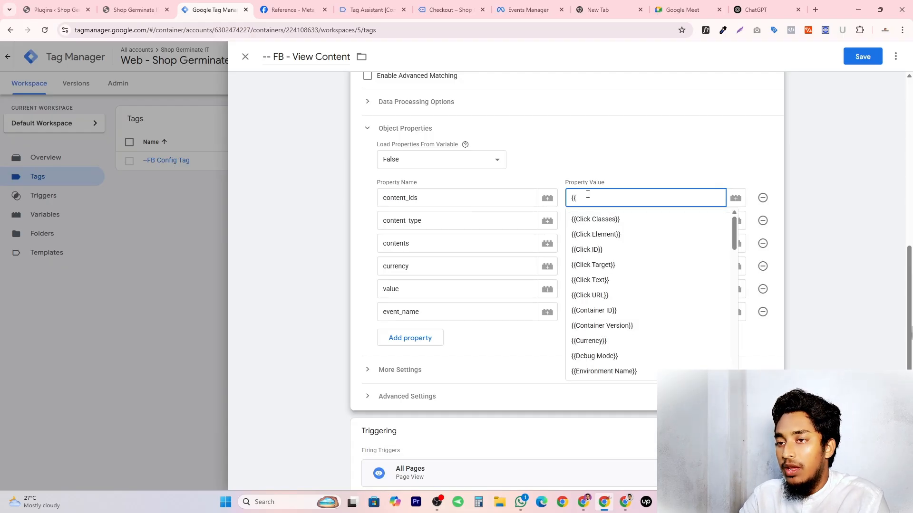
type("Item")
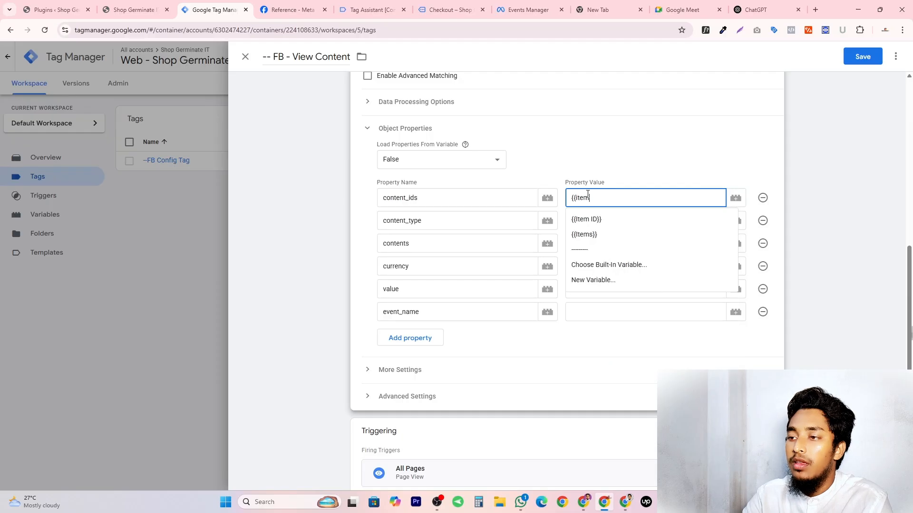
left_click(613, 222)
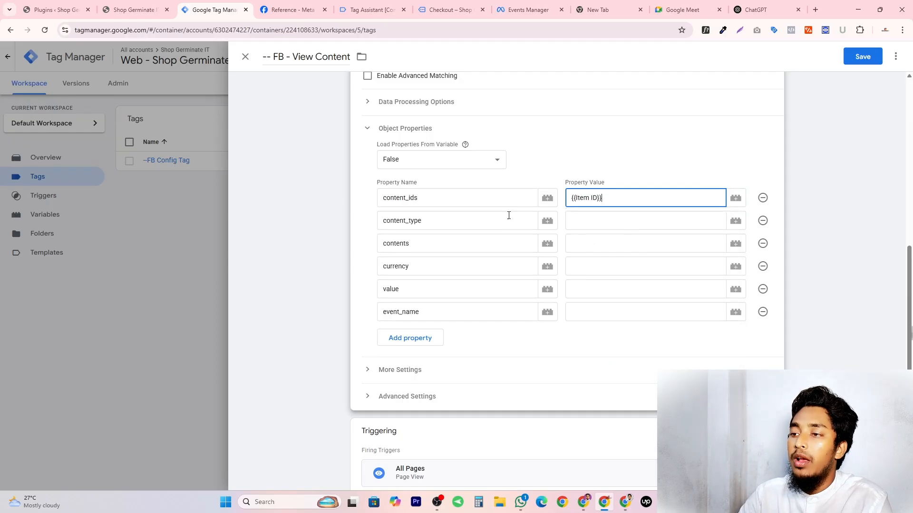
left_click(600, 221)
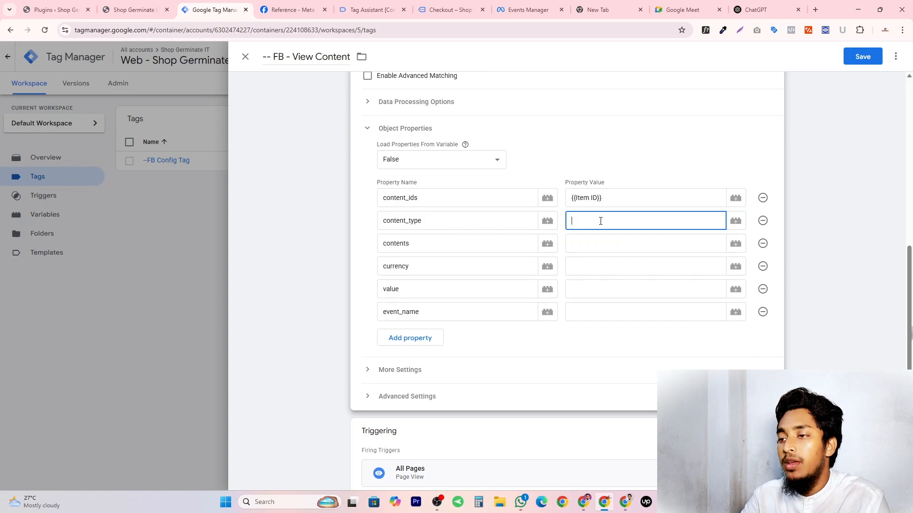
type("product")
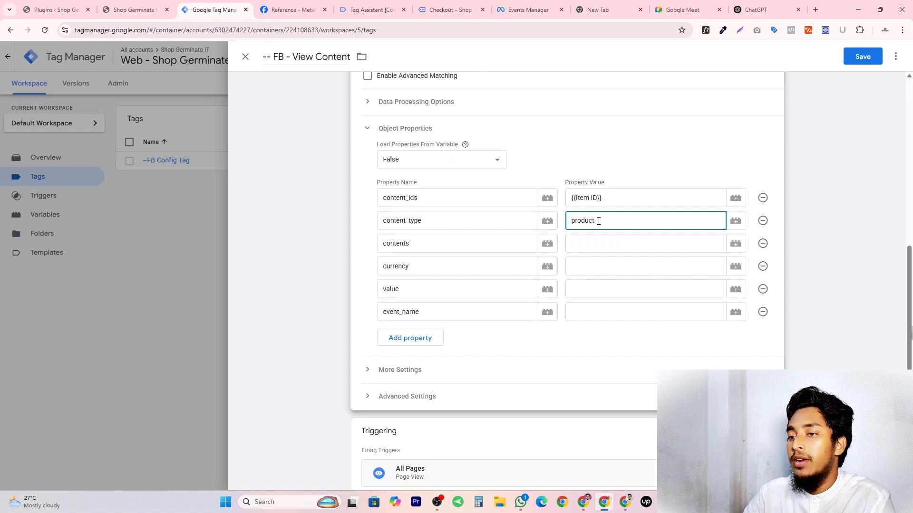
Set the contents property's value to the {{Items}} variable and the currency property's value to {{Currency}}
left_click(598, 248)
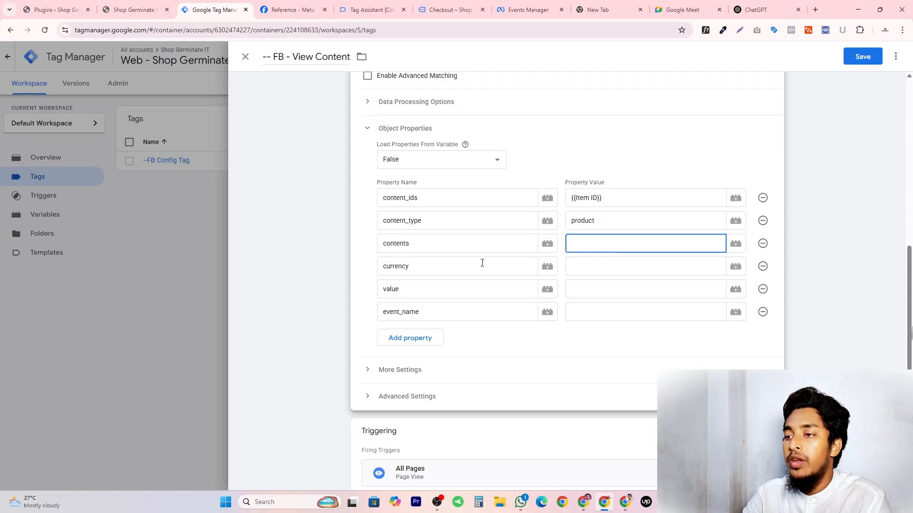
type("{{i")
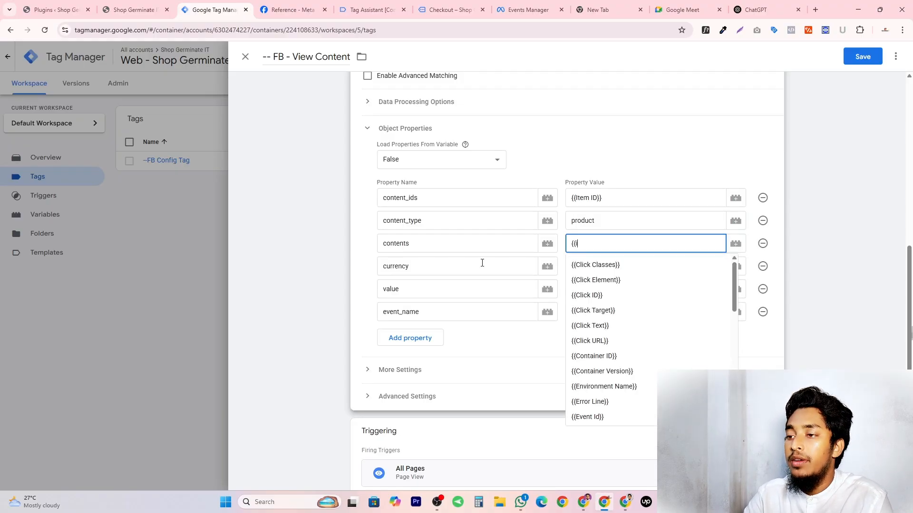
type("tem")
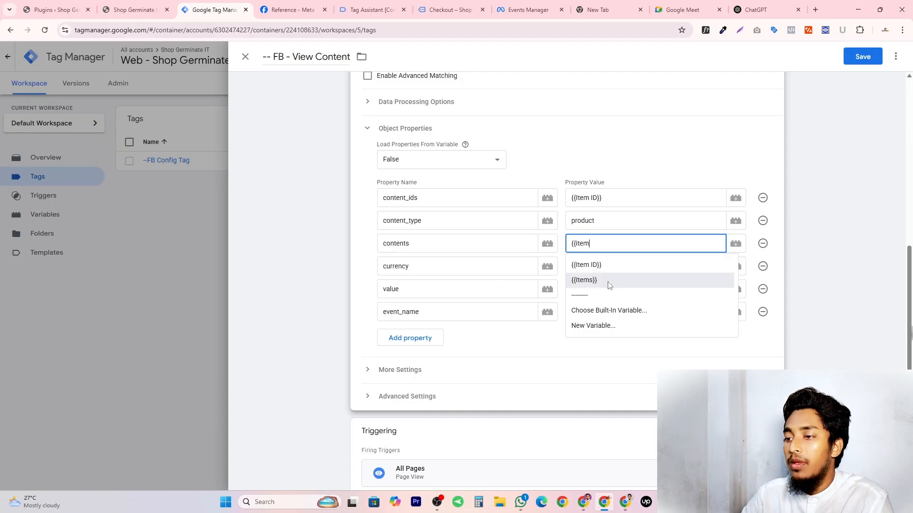
left_click(610, 281)
left_click(592, 270)
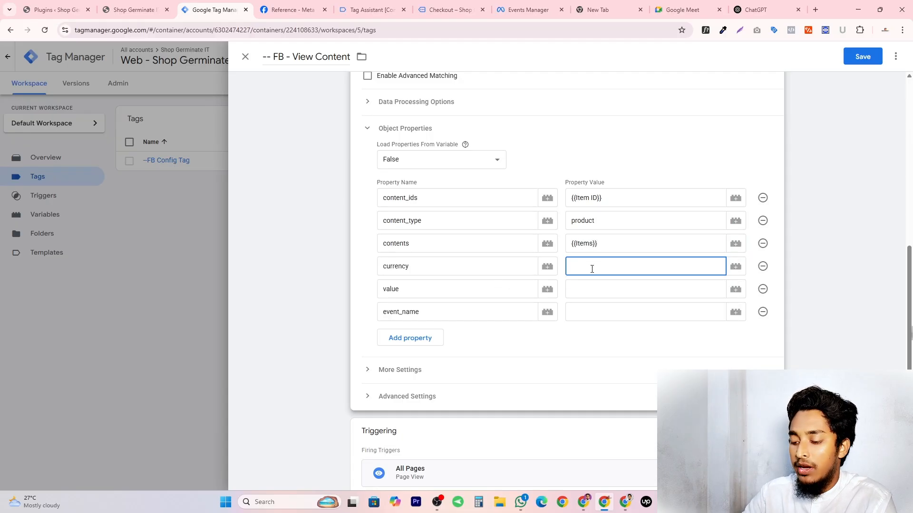
type("{{")
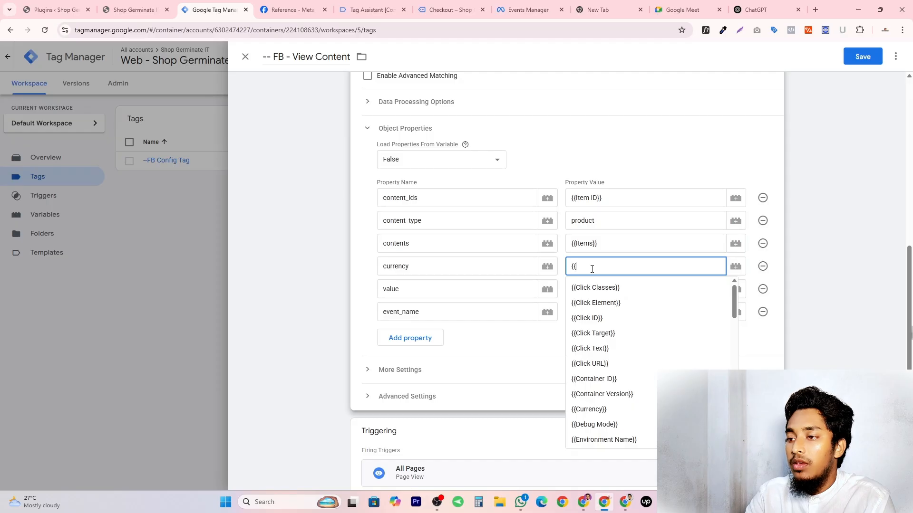
type("curr")
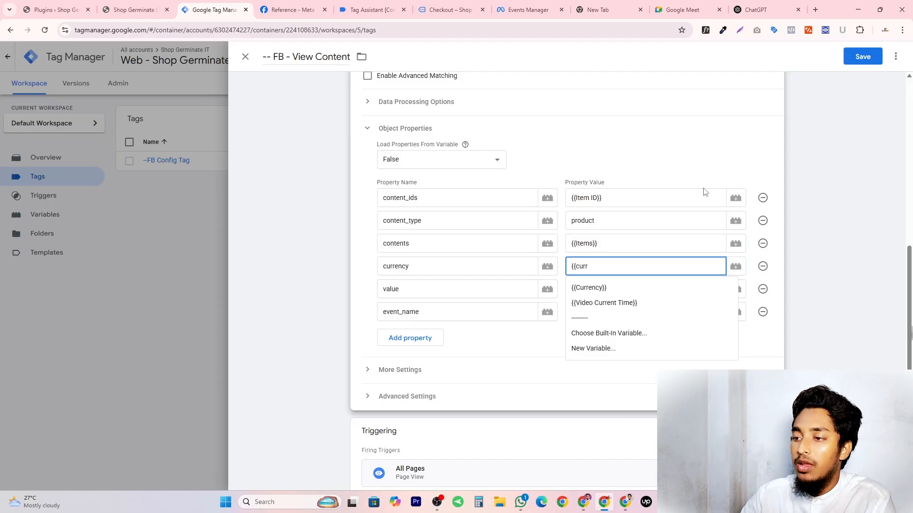
left_click(638, 287)
Set the value property's value to the {{Value}} variable and the event_name property's value to ViewContent
left_click(596, 292)
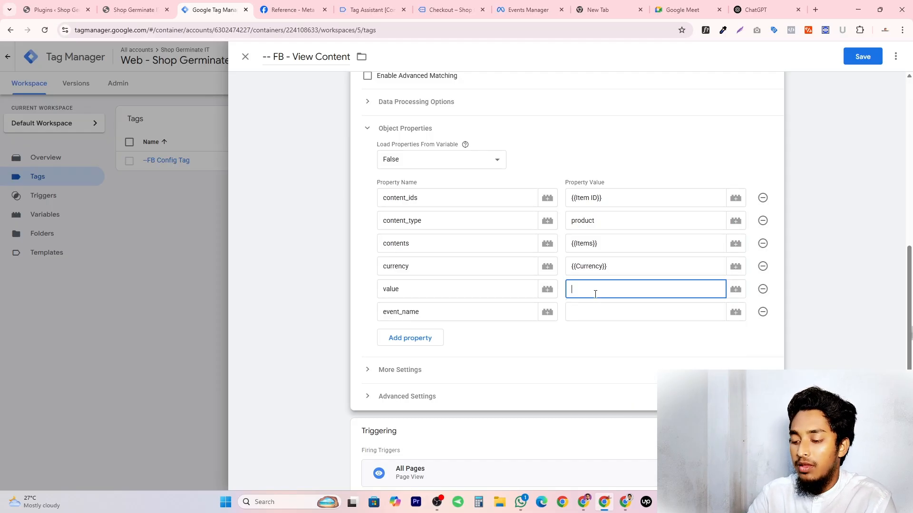
type("{{vale")
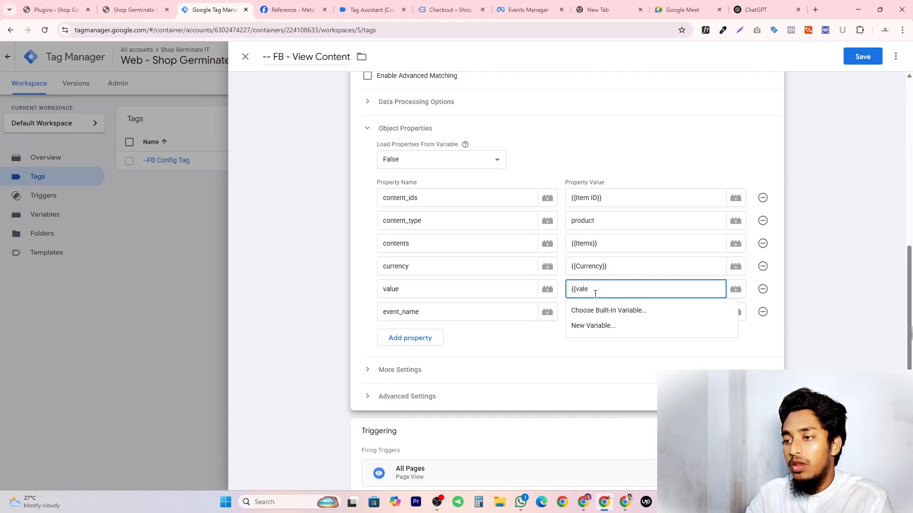
key("BackSpace")
type("u")
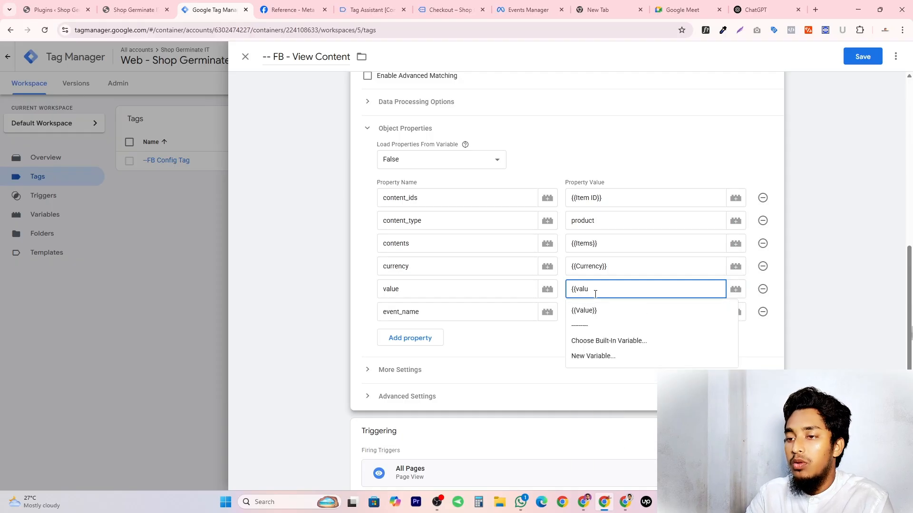
type("e")
left_click(595, 309)
left_click(605, 309)
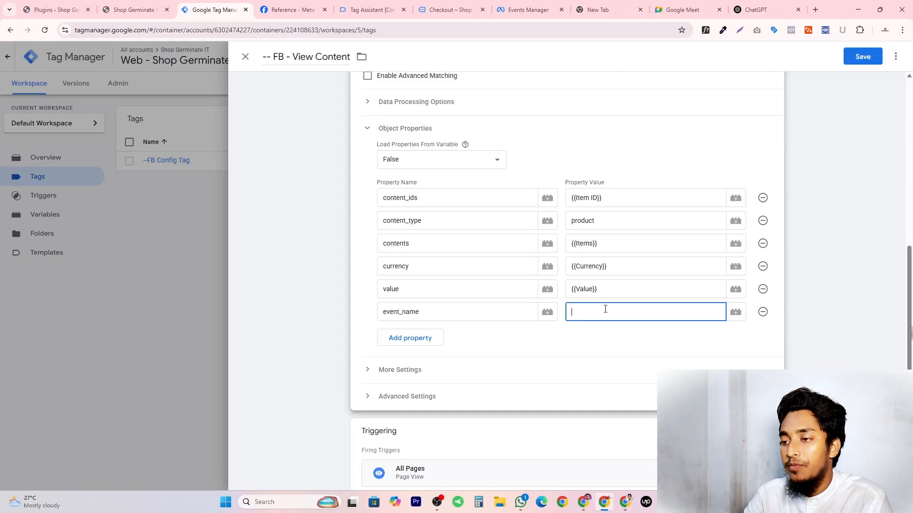
scroll(365, 158, "up", 4)
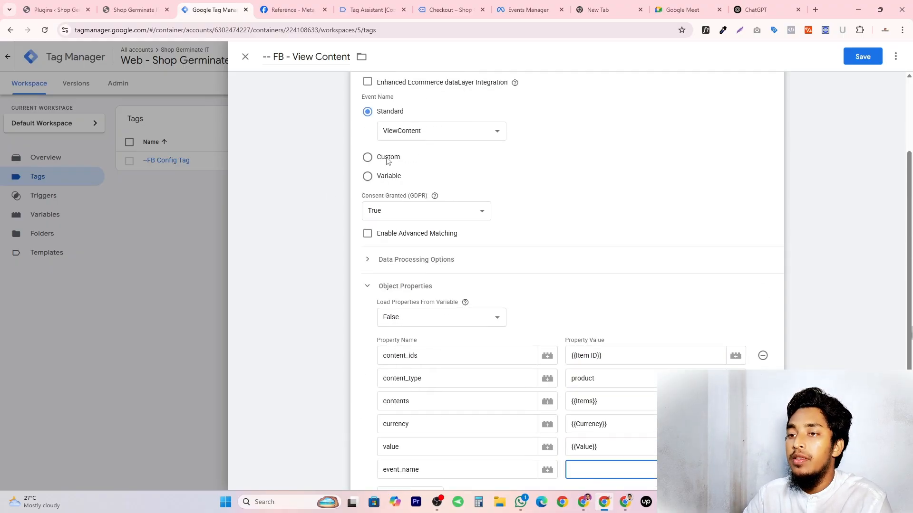
scroll(632, 254, "down", 5)
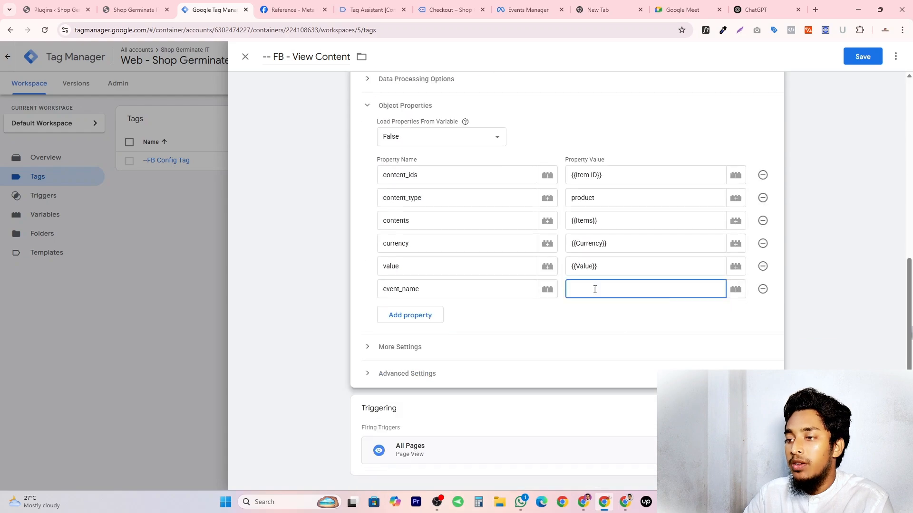
type("ViewContent")
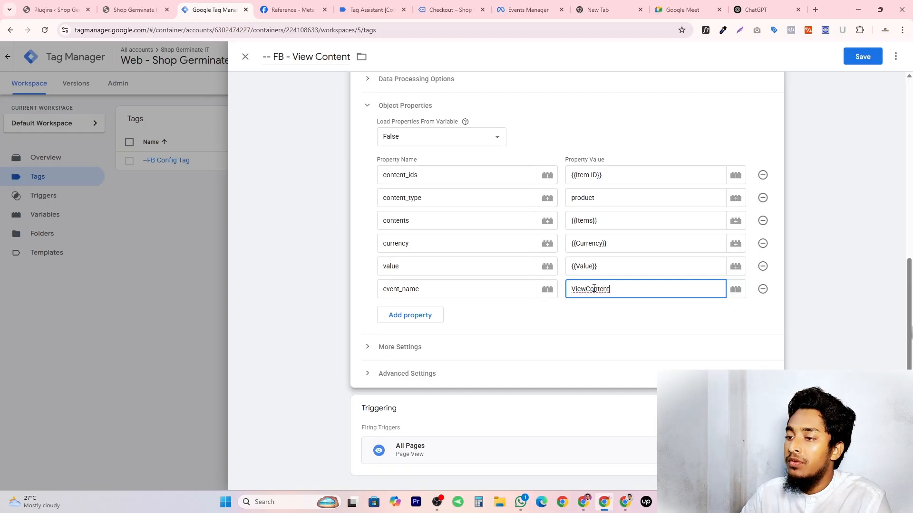
left_click(584, 314)
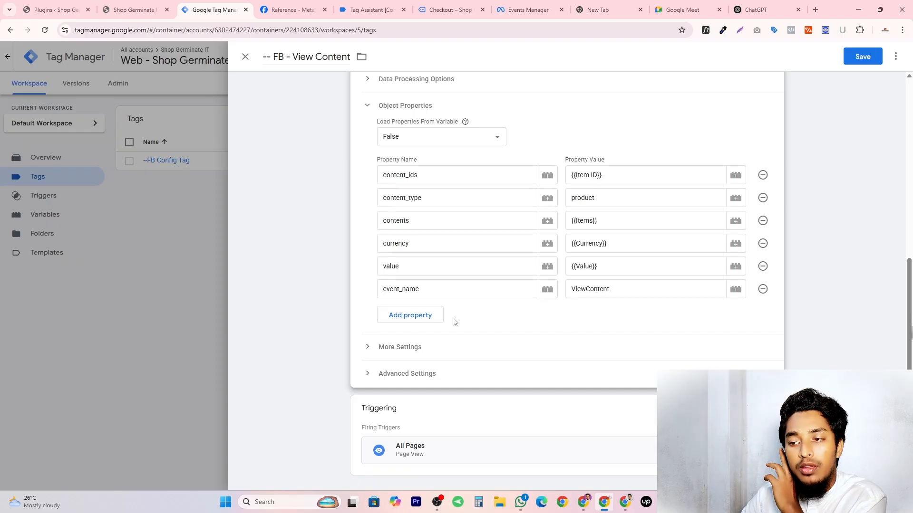
Expand the tag's additional settings and check which variable the Event ID uses
left_click(367, 349)
left_click(442, 342)
triple_click(443, 342)
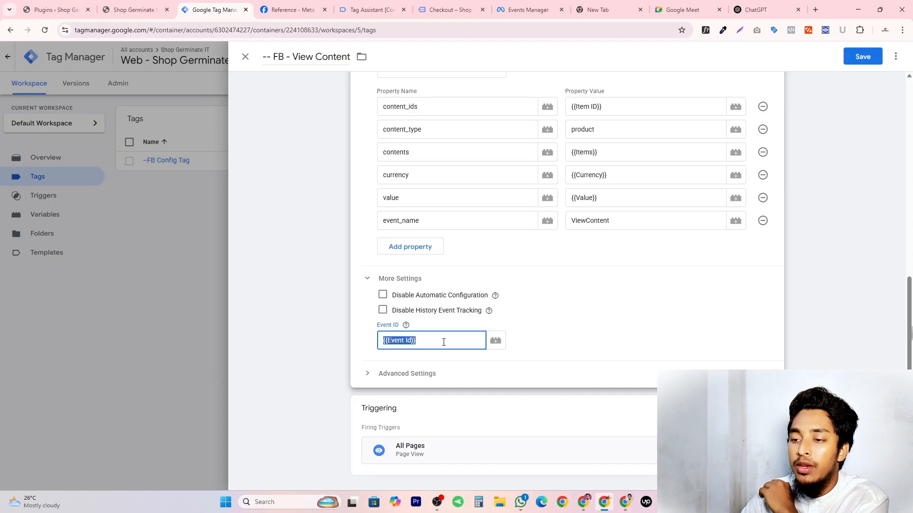
left_click(443, 342)
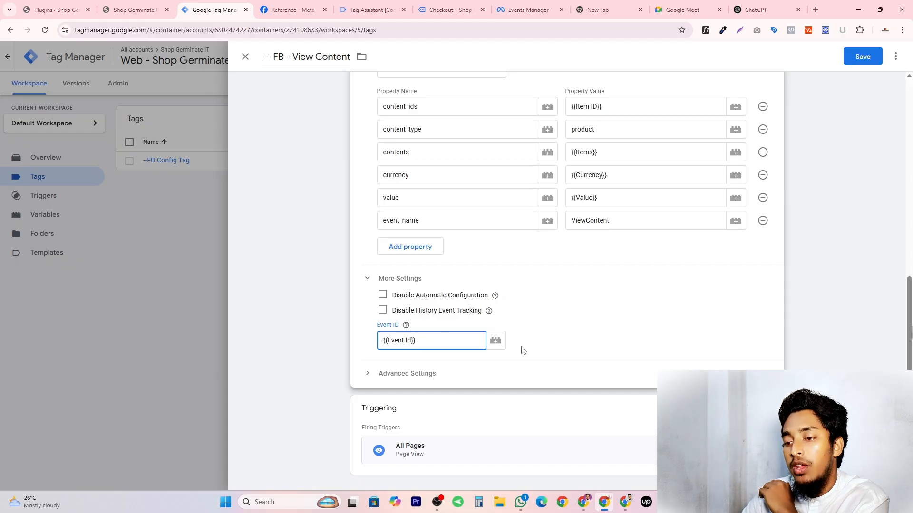
left_click(566, 304)
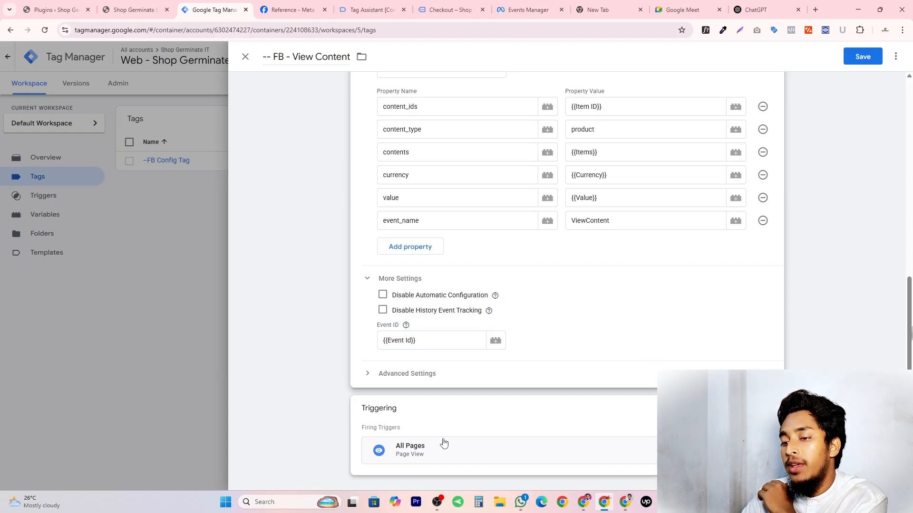
Replace the tag's All Pages firing trigger with the View Item custom event trigger
left_click(684, 423)
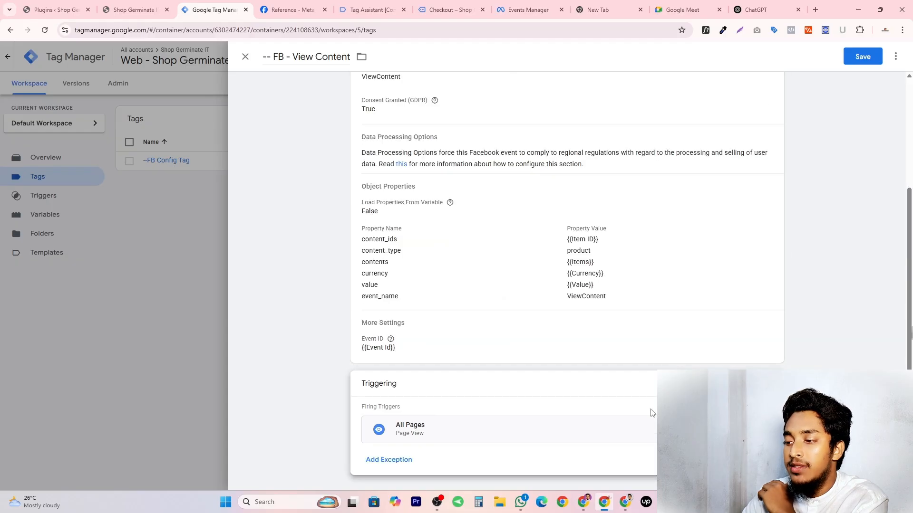
left_click(760, 430)
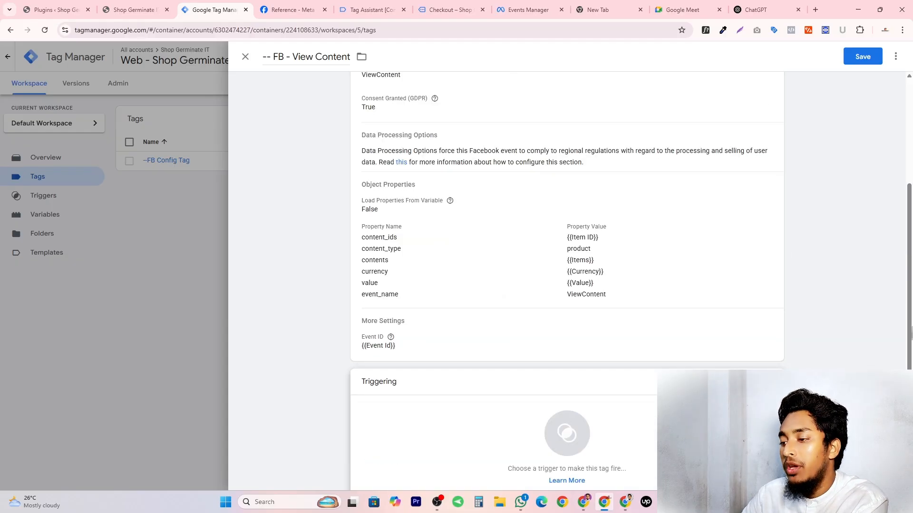
scroll(518, 428, "down", 1)
left_click(631, 391)
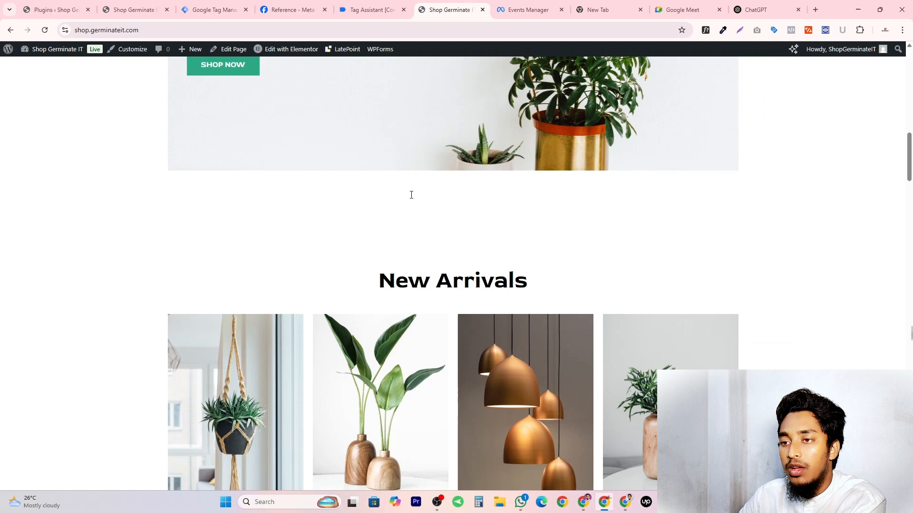
View the Hanging Plant product page on the shop site and return to the tag in Google Tag Manager
scroll(294, 220, "down", 5)
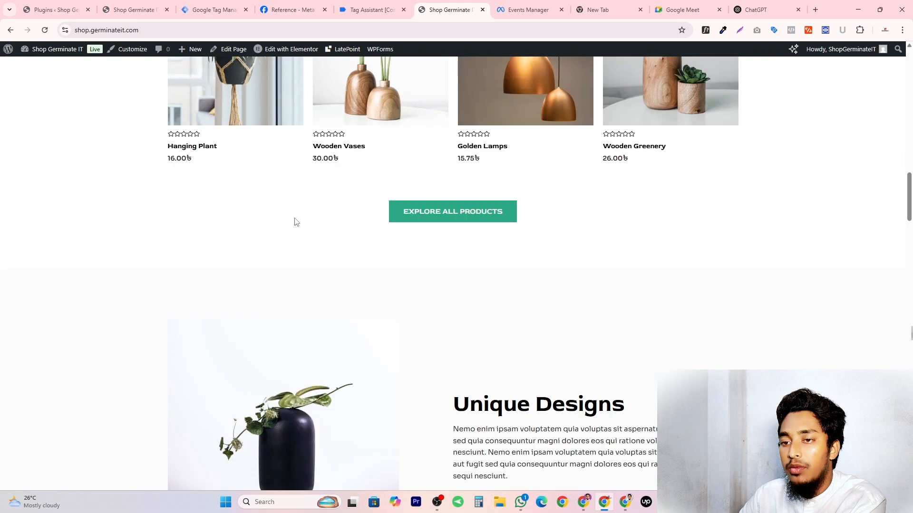
left_click(205, 150)
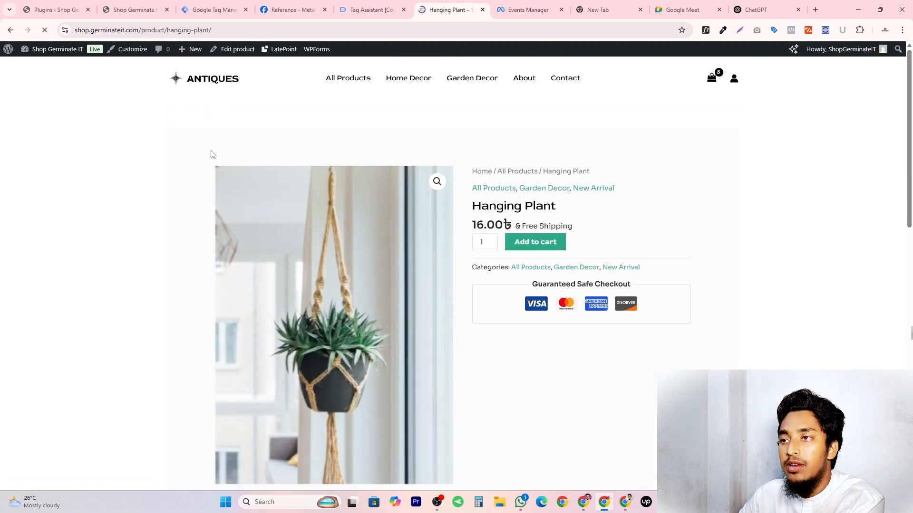
scroll(473, 223, "down", 2)
scroll(518, 160, "up", 2)
left_click(212, 10)
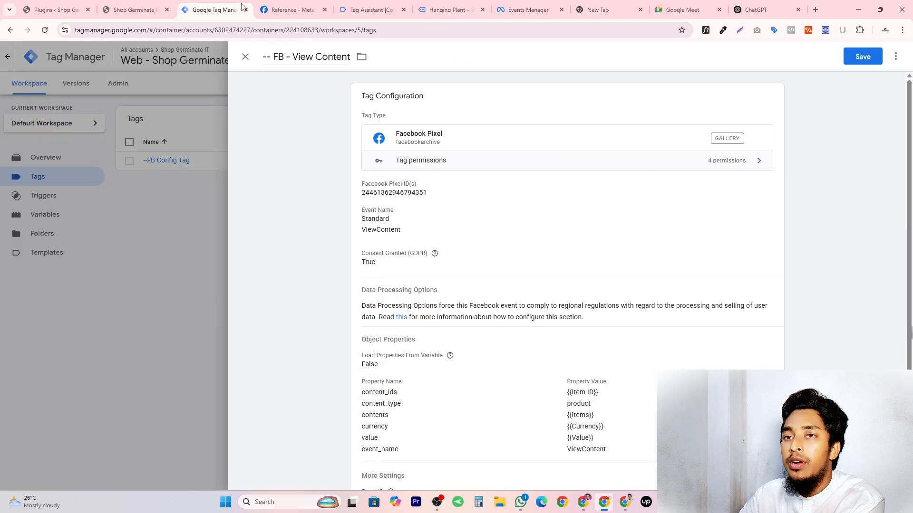
Review and save the FB - View Content tag, and start previewing the container on the shop site
scroll(315, 342, "down", 3)
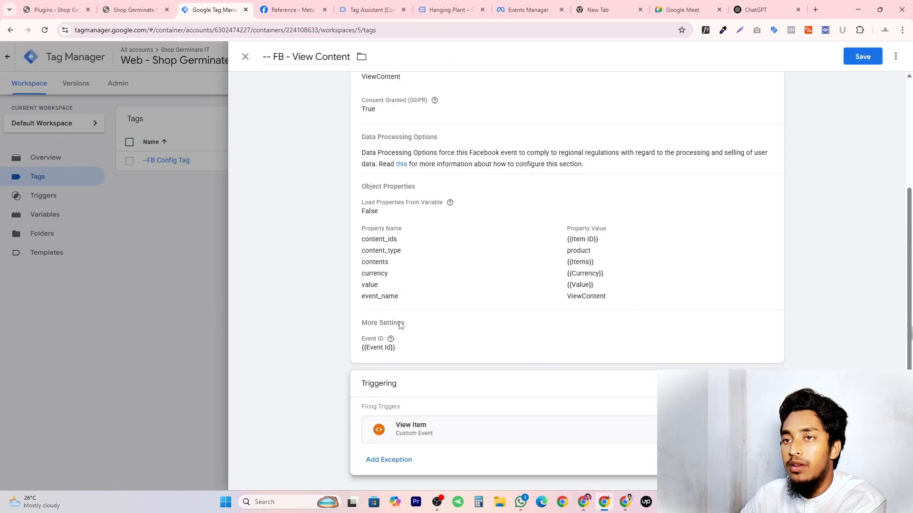
scroll(623, 333, "up", 2)
scroll(821, 203, "down", 2)
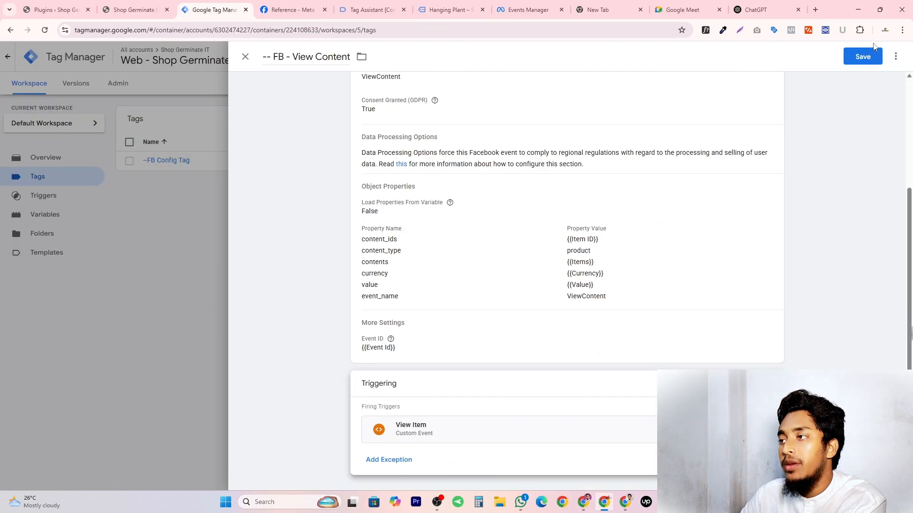
scroll(863, 59, "up", 1)
left_click(863, 56)
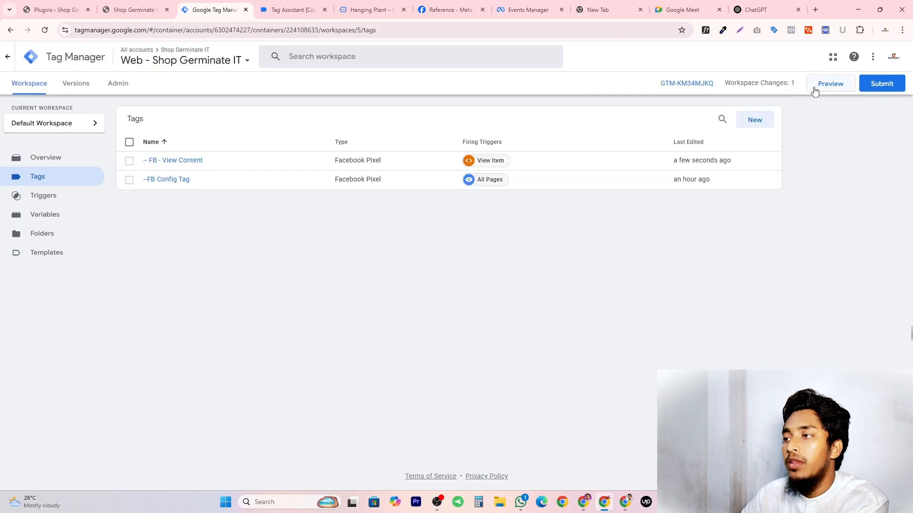
left_click(814, 90)
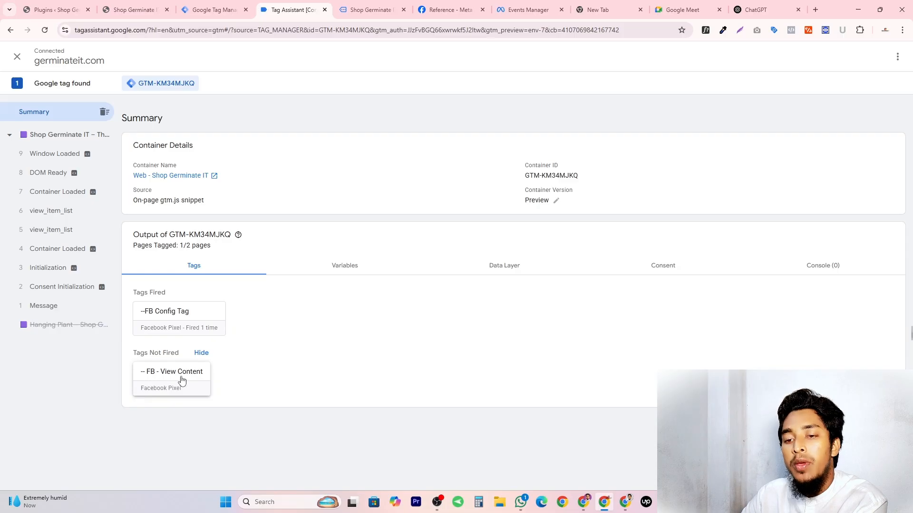
Open the Hanging Plant product page in the previewed shop and inspect its view_item event's tags in Tag Assistant
left_click(368, 6)
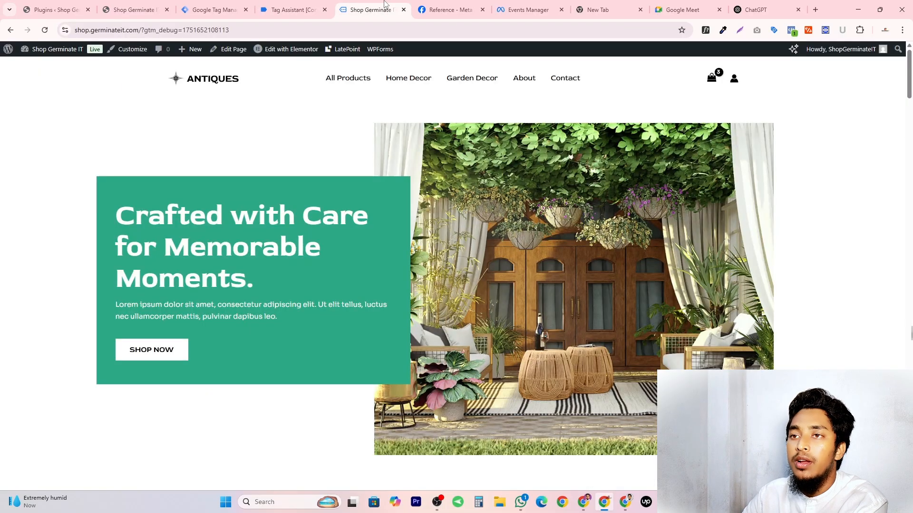
scroll(361, 172, "down", 15)
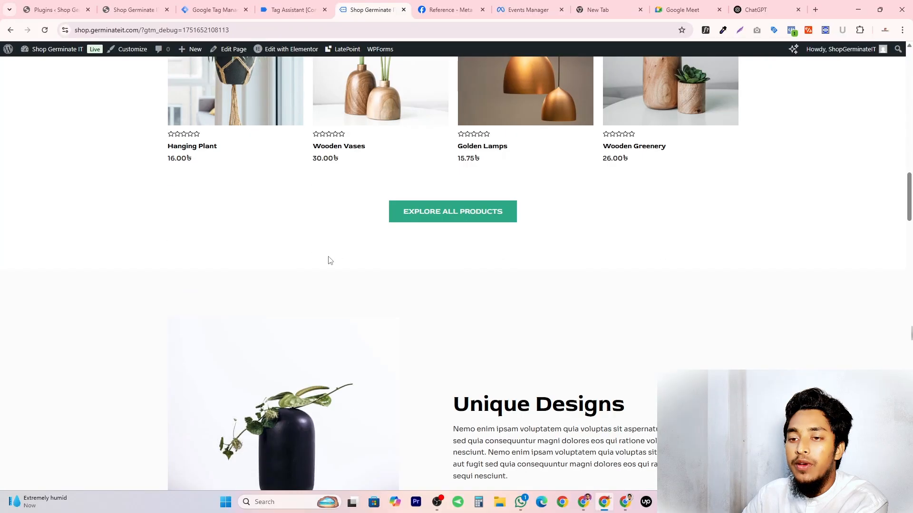
left_click(191, 147)
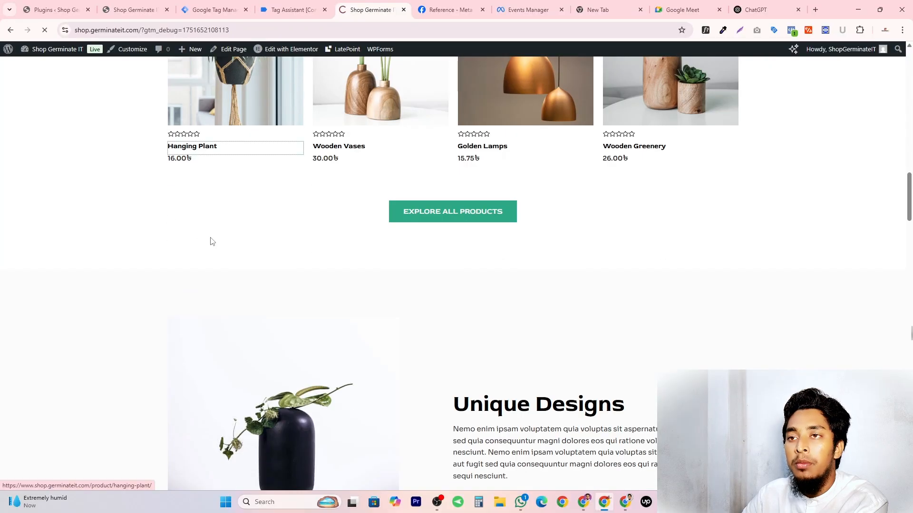
left_click(288, 4)
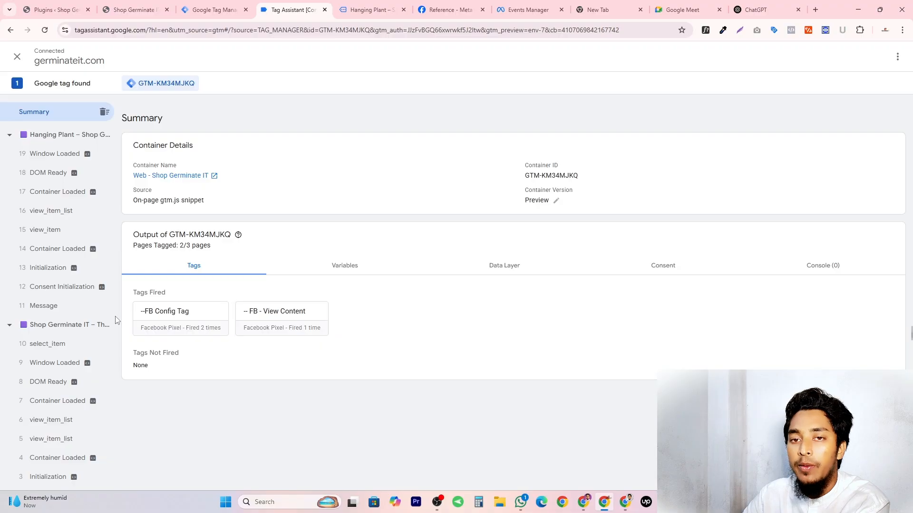
left_click(133, 238)
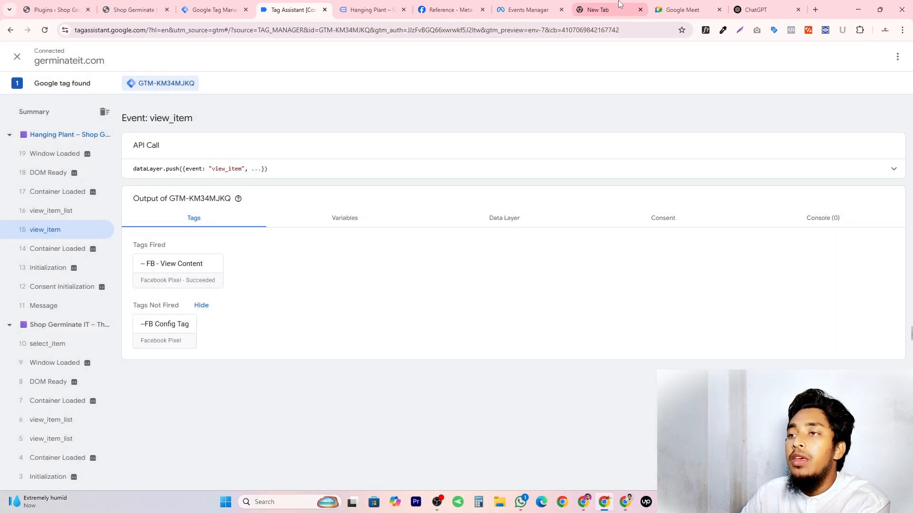
Switch to Meta Events Manager and examine the test events received for the Shop Germinate IT dataset, dismissing the delay notice
left_click(528, 10)
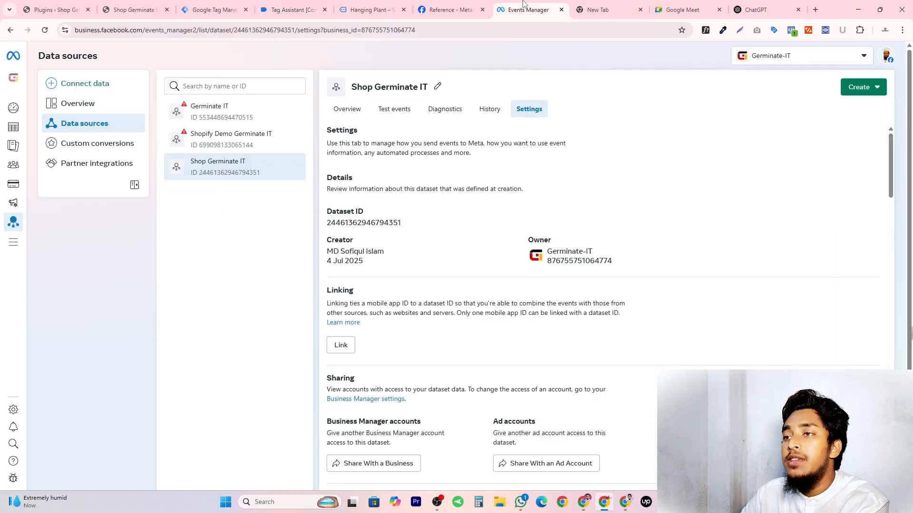
left_click(404, 115)
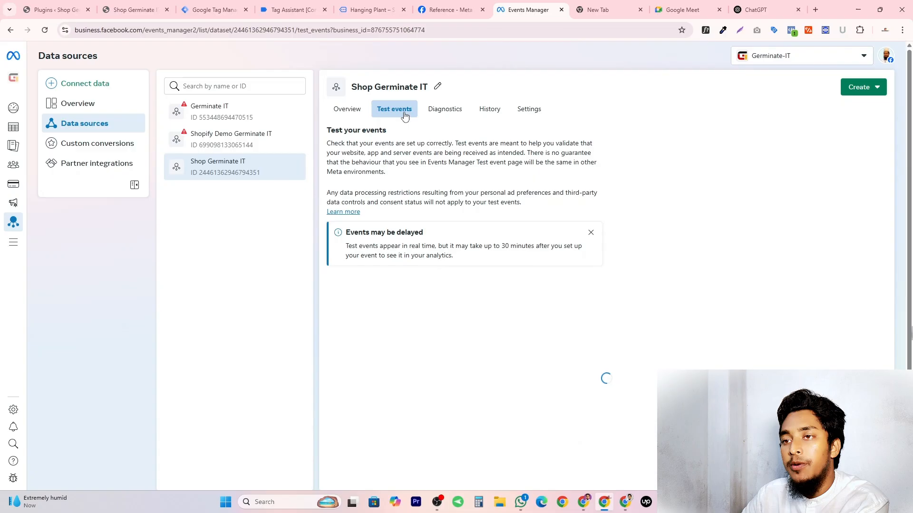
left_click(591, 233)
scroll(406, 333, "down", 8)
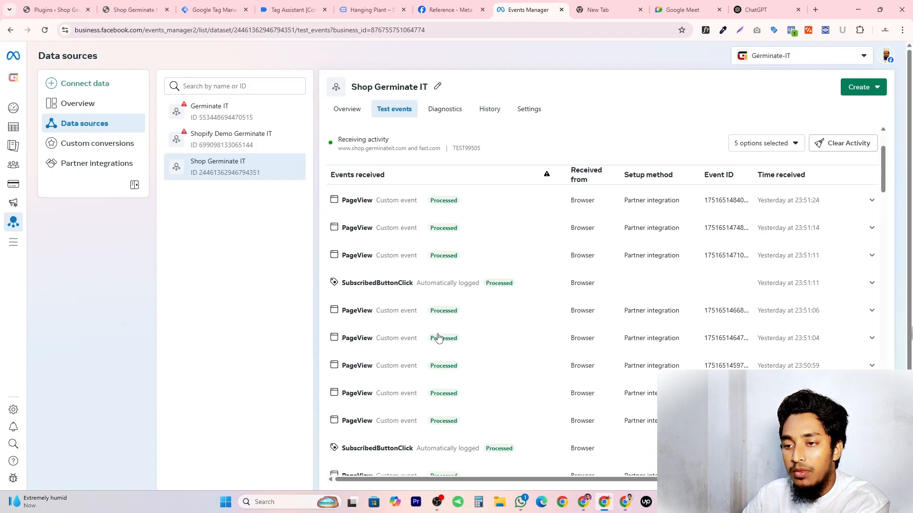
Clear the logged test event activity for the Shop Germinate IT dataset
scroll(400, 345, "up", 8)
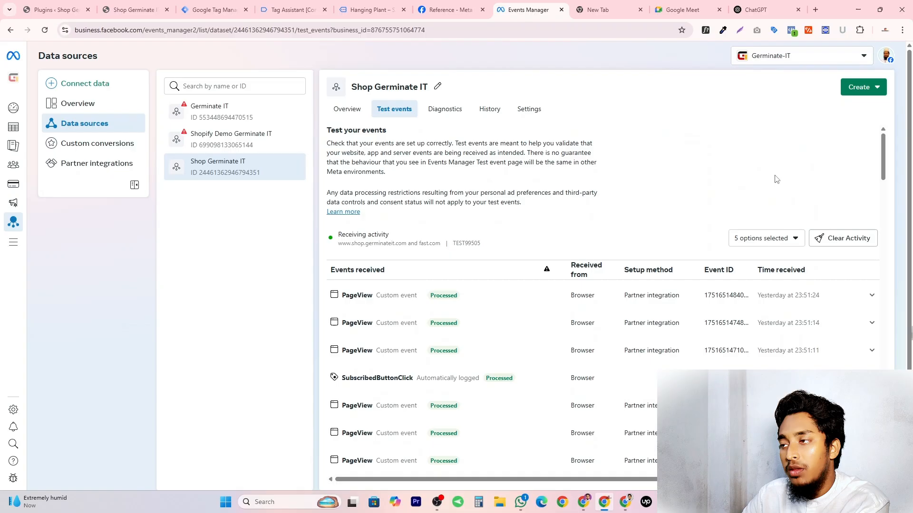
left_click(839, 238)
left_click(584, 227)
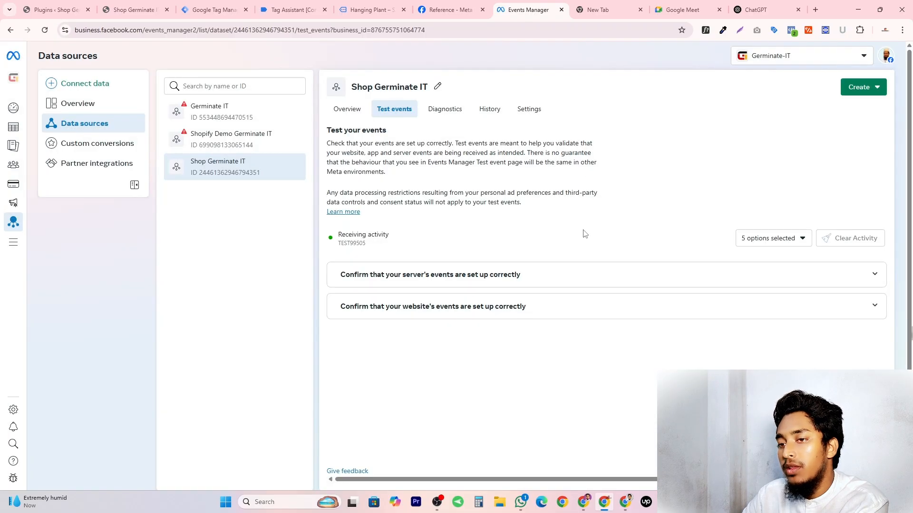
Switch to the previewed shop site and open the Gaungzhou Vase page from the related products
key("ctrl+shift+Tab")
key("ctrl+shift+Tab")
scroll(598, 281, "down", 5)
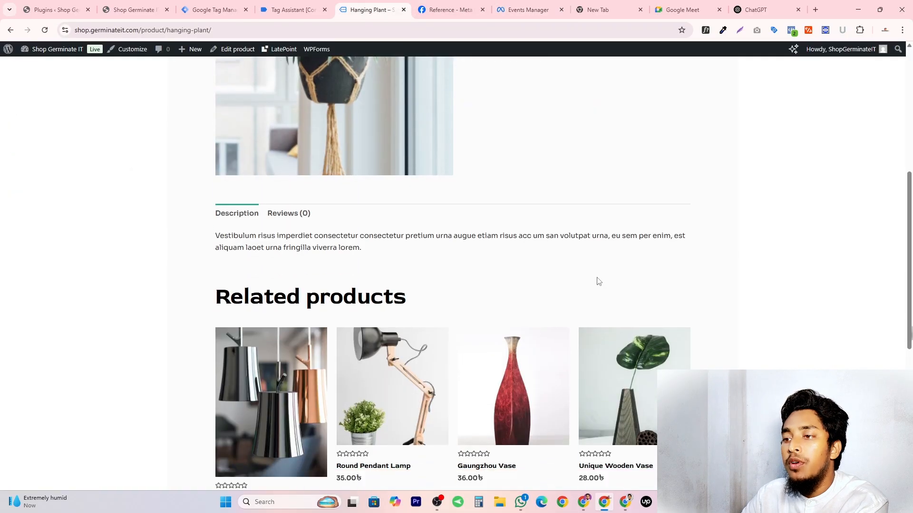
scroll(598, 281, "down", 4)
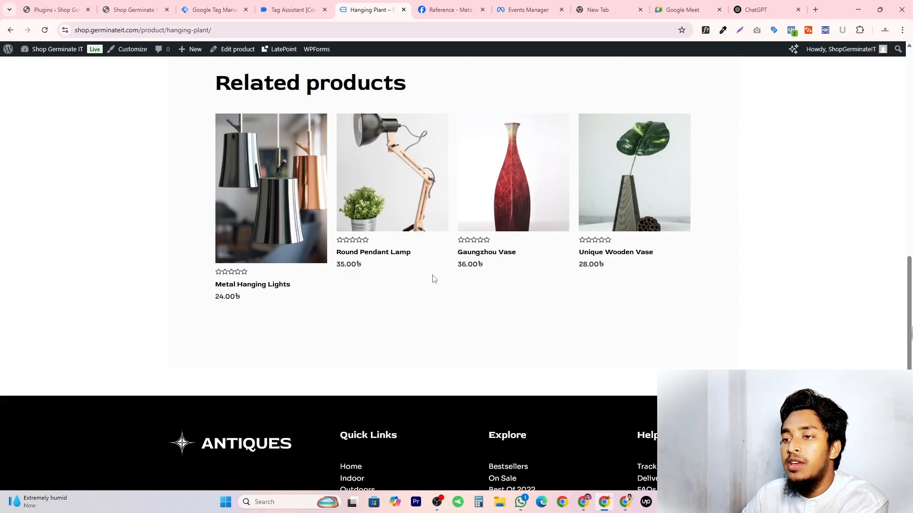
left_click(491, 256)
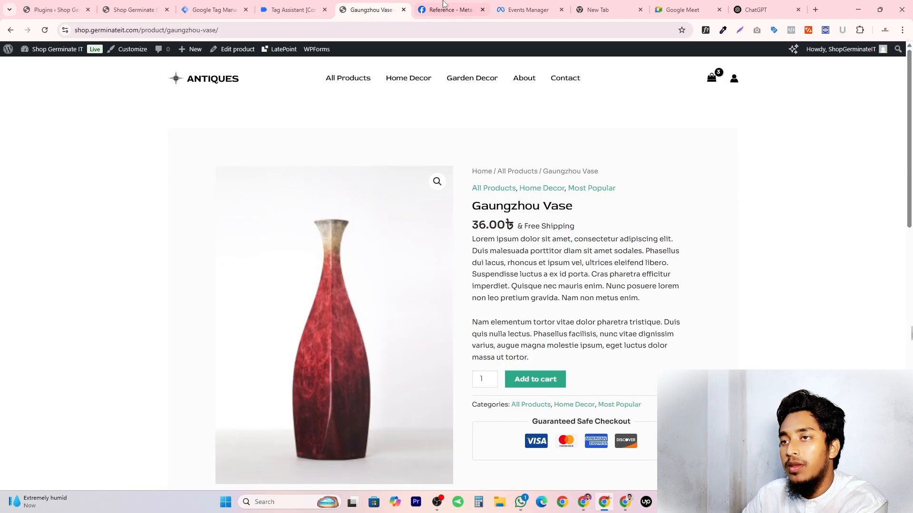
Return to Meta Events Manager and expand the received View content event to show its full parameter list
left_click(554, 5)
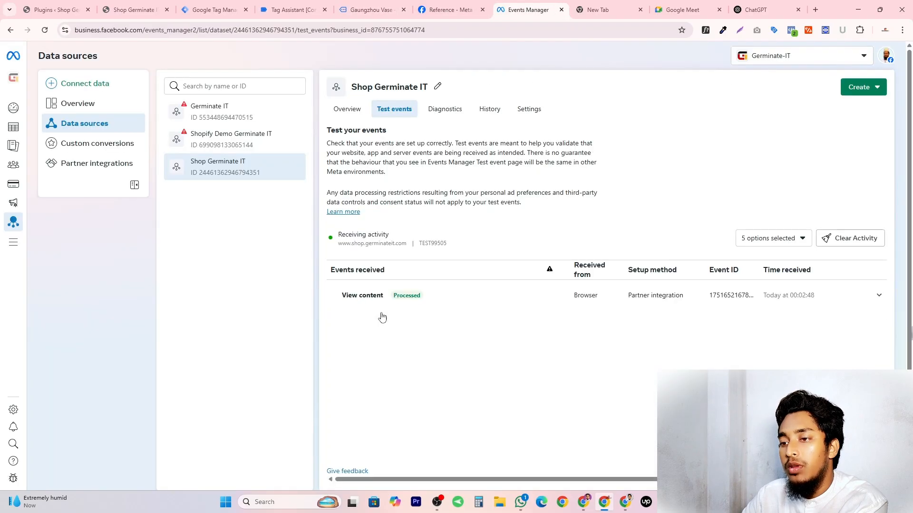
left_click(357, 298)
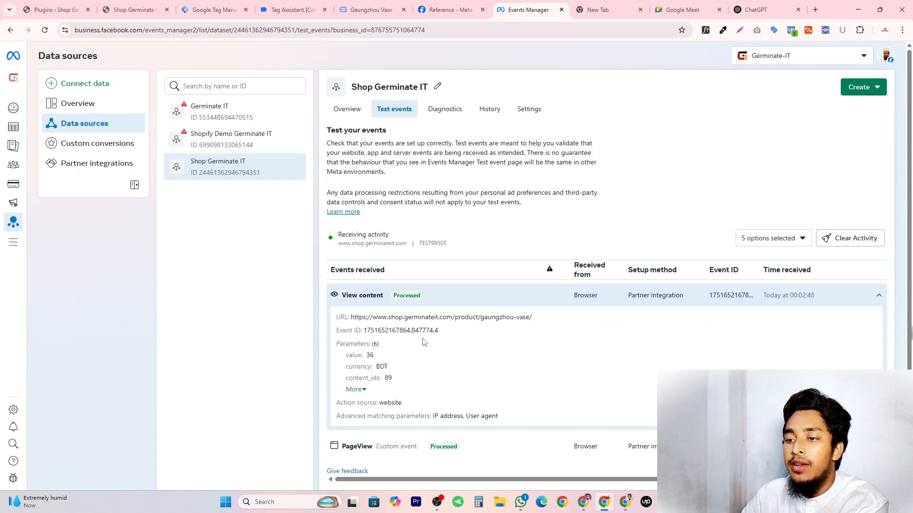
left_click(364, 390)
scroll(371, 376, "down", 1)
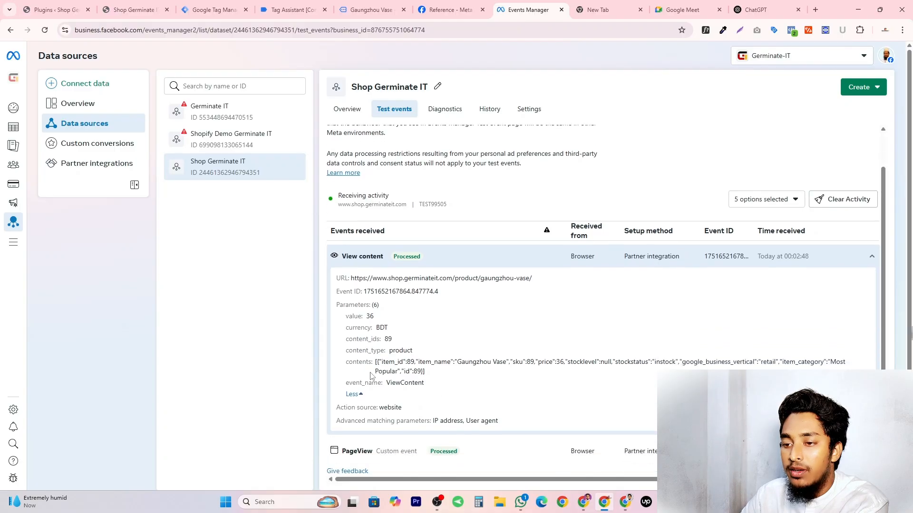
Examine the View content event's contents, content_type, content_ids, currency and value parameters
left_click_drag(374, 366, 443, 378)
left_click(396, 360)
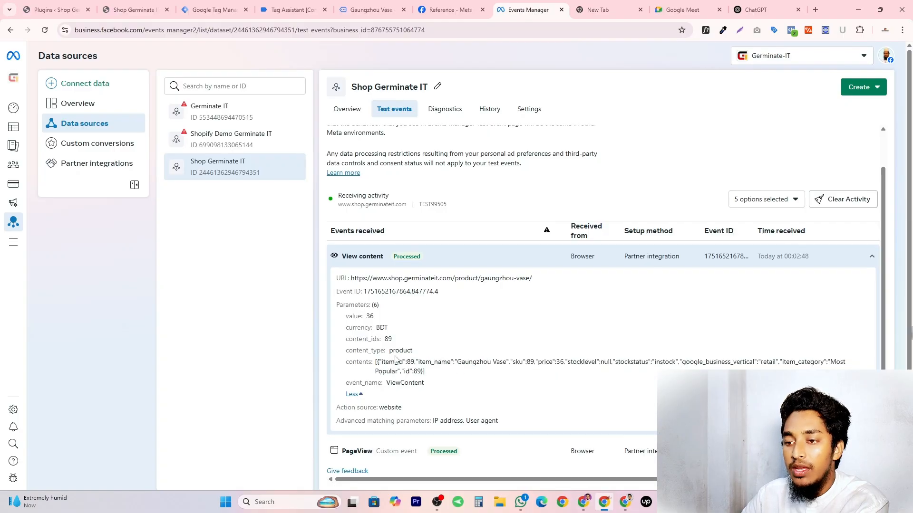
double_click(391, 353)
left_click(408, 351)
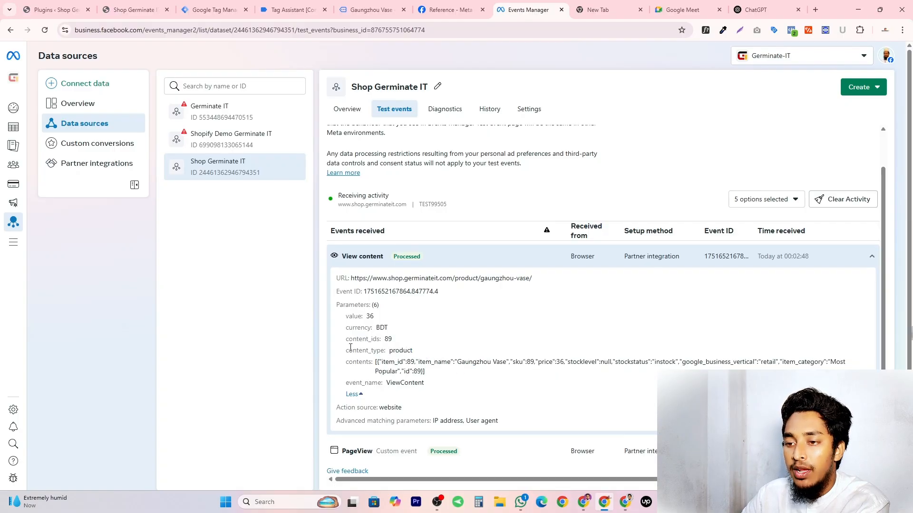
left_click_drag(389, 352, 425, 356)
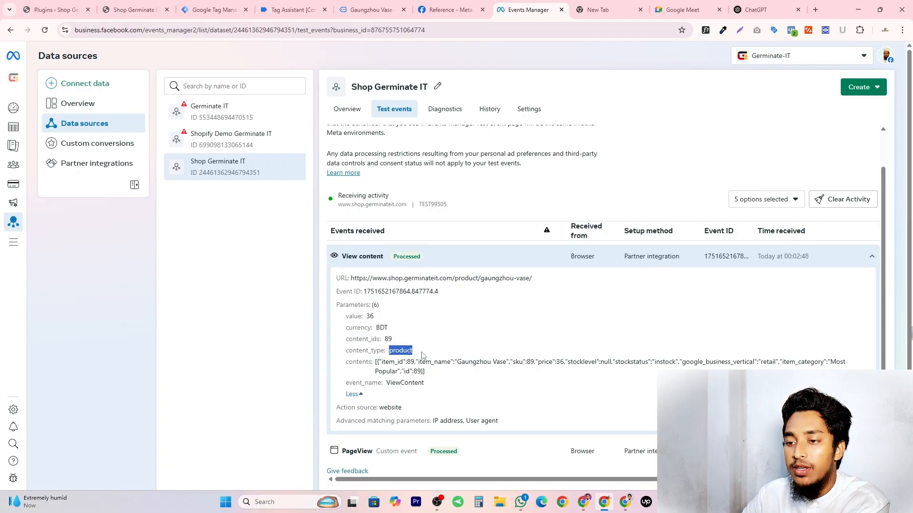
left_click(396, 351)
left_click_drag(345, 340, 377, 341)
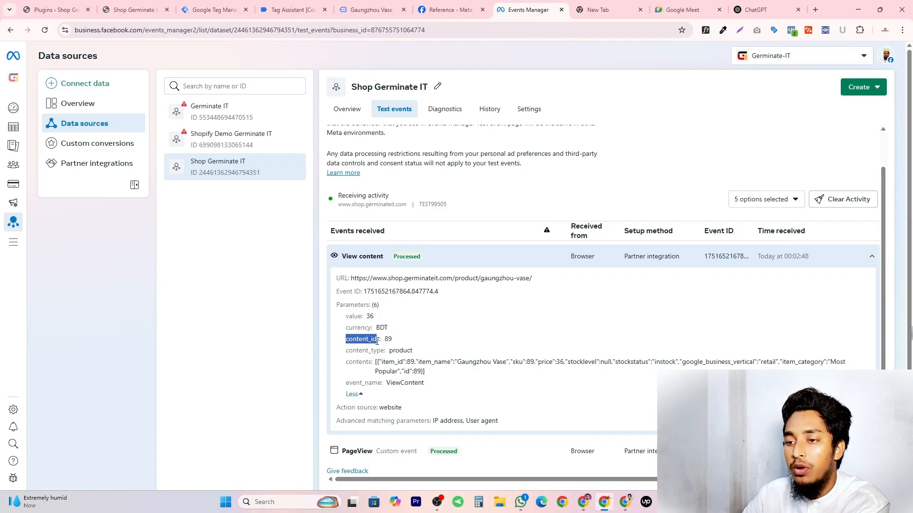
double_click(388, 339)
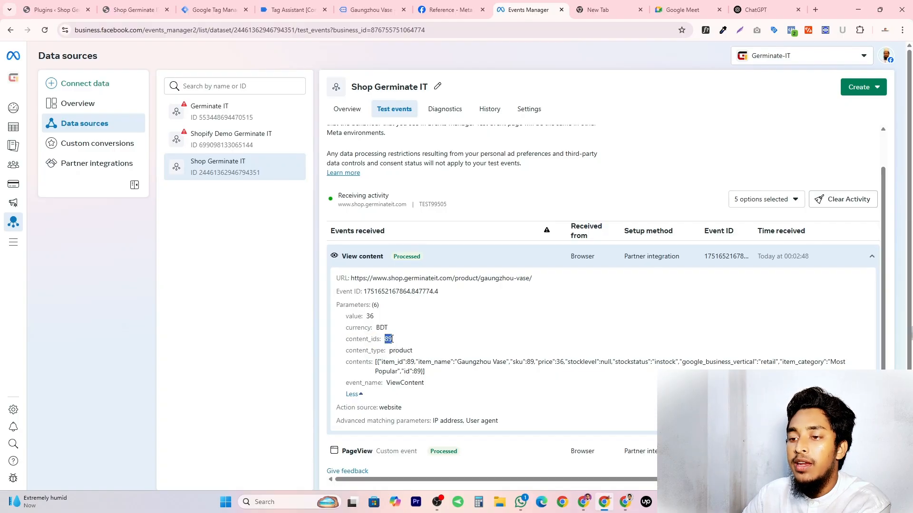
left_click_drag(377, 331, 396, 334)
left_click(370, 327)
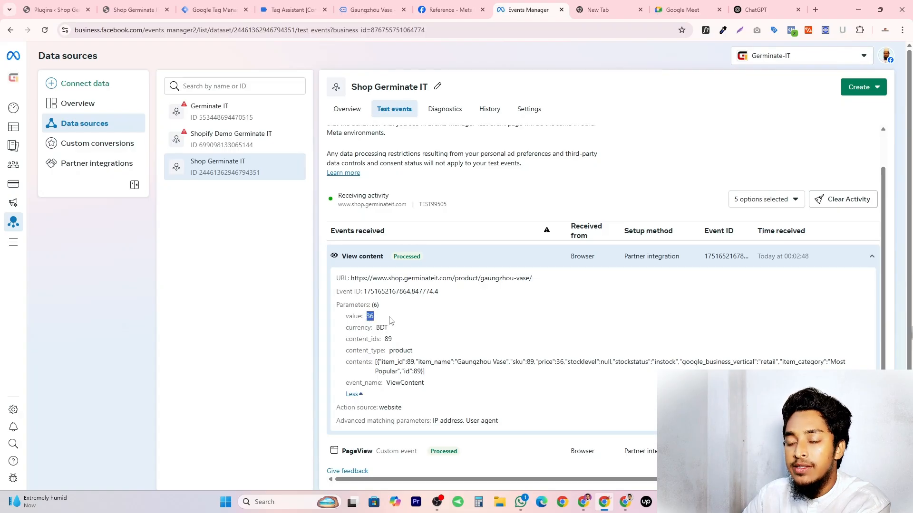
left_click(390, 321)
scroll(394, 294, "up", 1)
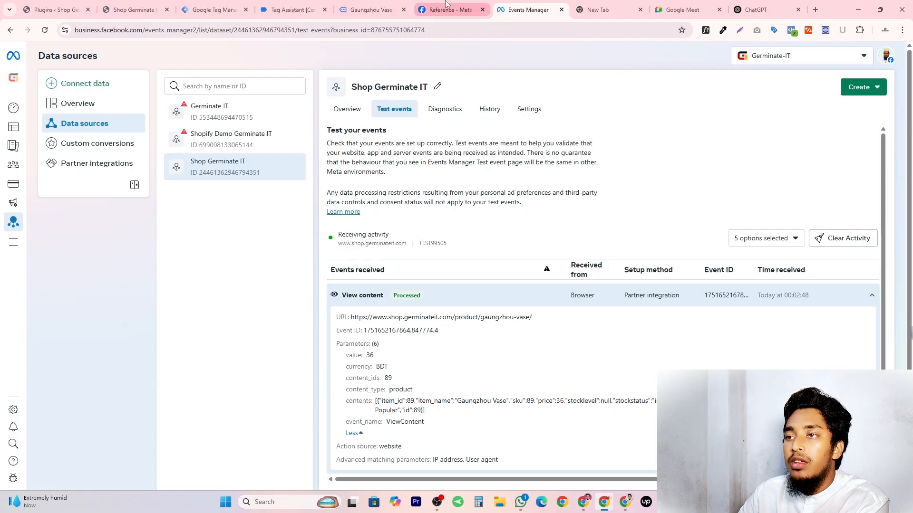
Switch to Google Tag Manager and make a copy of the FB - View Content tag
left_click(445, 6)
left_click(378, 6)
left_click(294, 8)
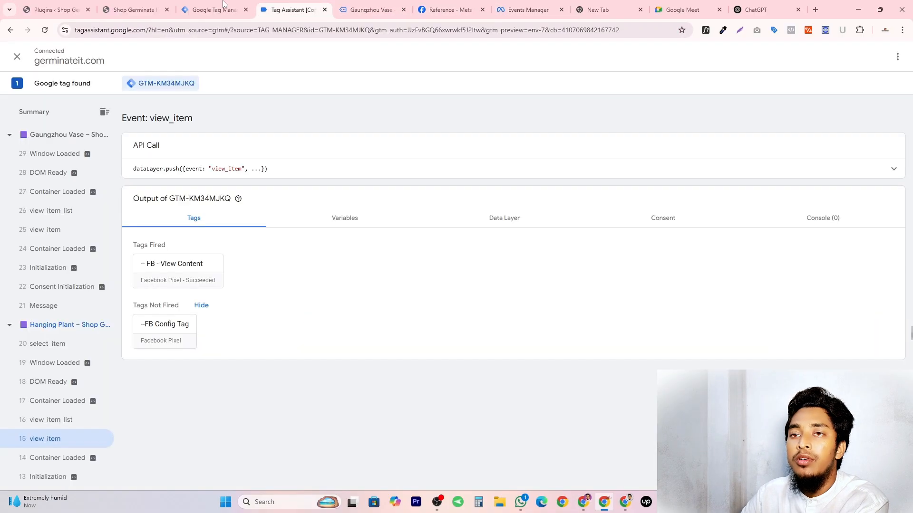
left_click(222, 6)
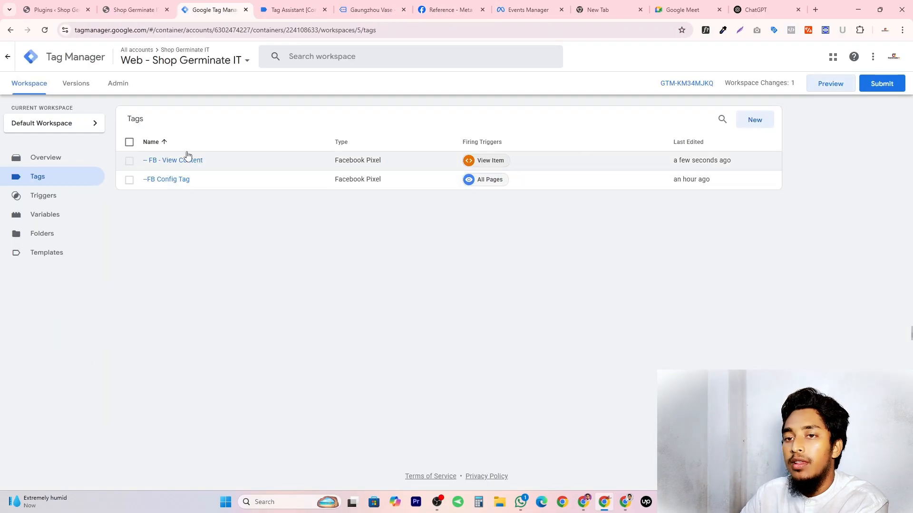
left_click(171, 162)
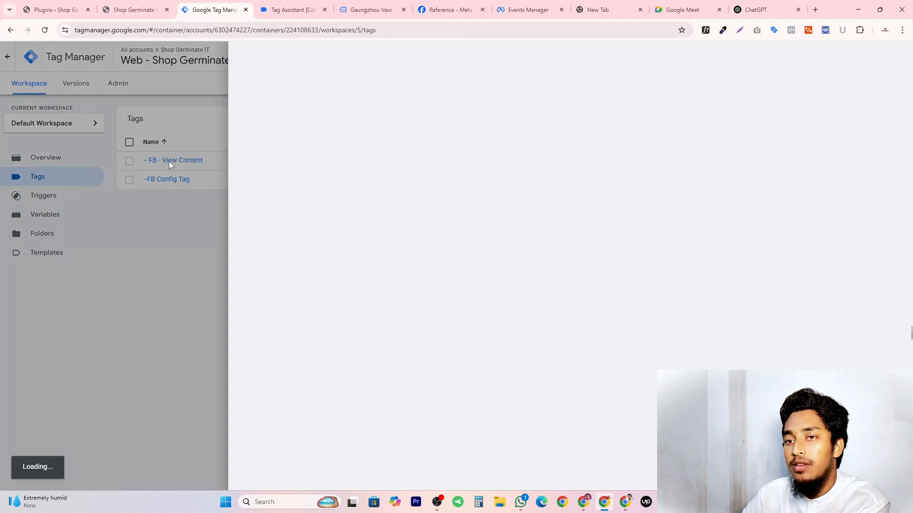
scroll(477, 263, "down", 3)
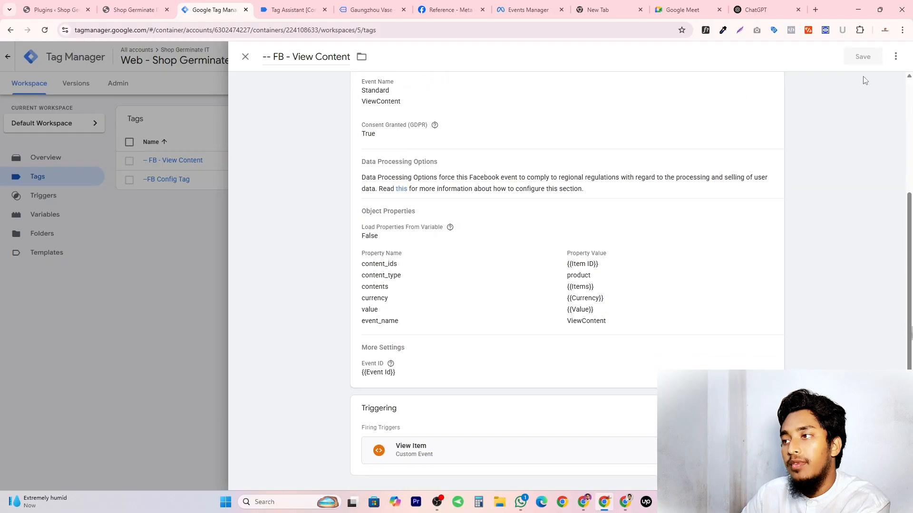
left_click(896, 57)
left_click(862, 76)
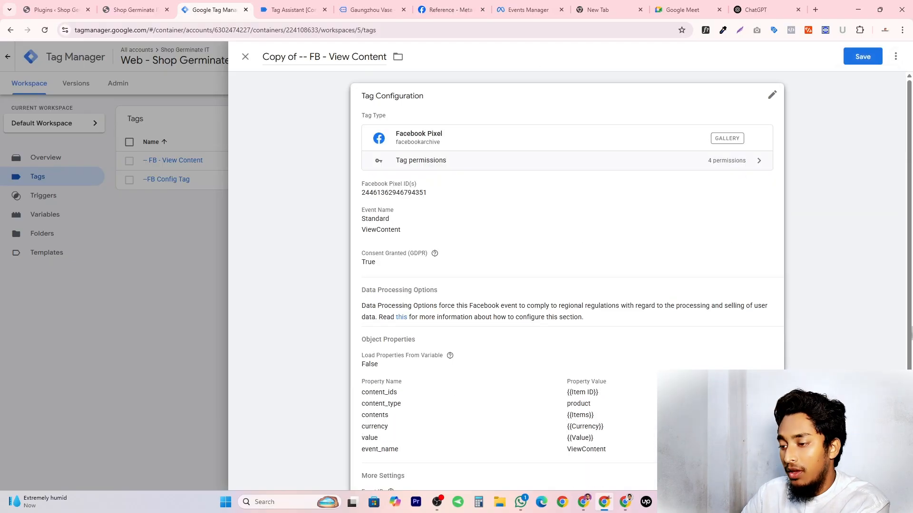
Copy the text "Add to Cart" from the ecommerce list in the Tracking Items.md notes
left_click(667, 502)
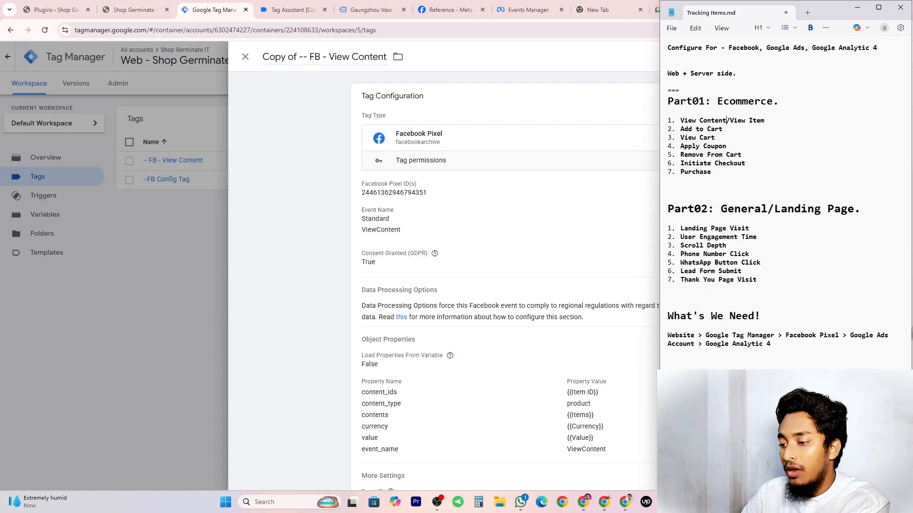
left_click_drag(680, 129, 723, 129)
right_click(702, 130)
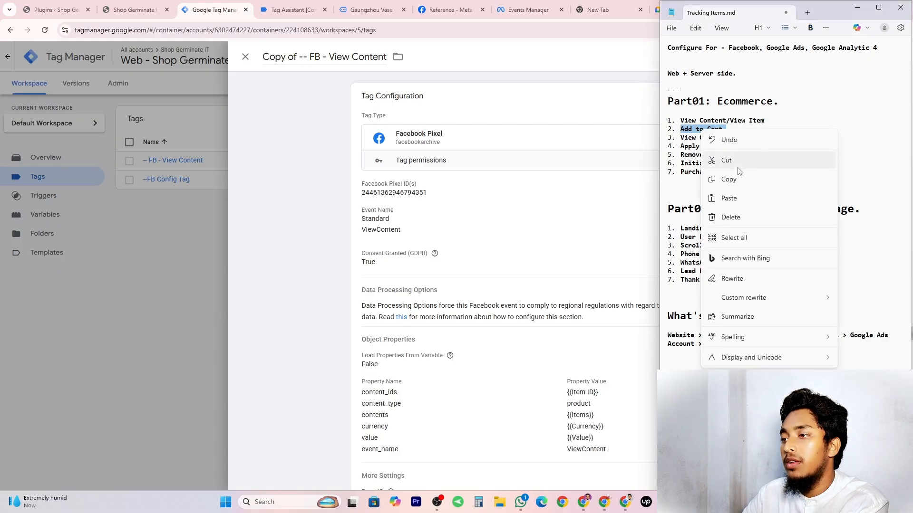
left_click(732, 179)
Rename the copied tag to "-- FB - Add to Cart", removing the "Copy of" prefix
double_click(326, 59)
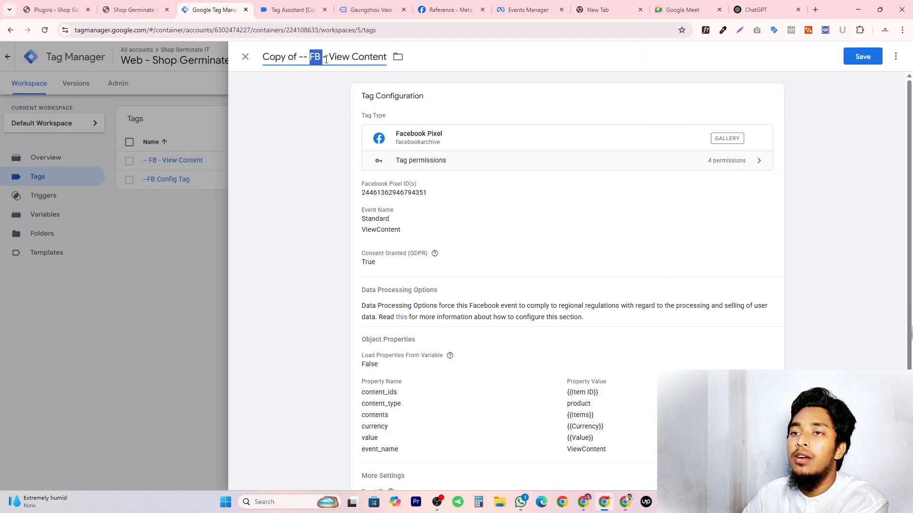
left_click(337, 59)
left_click(300, 59)
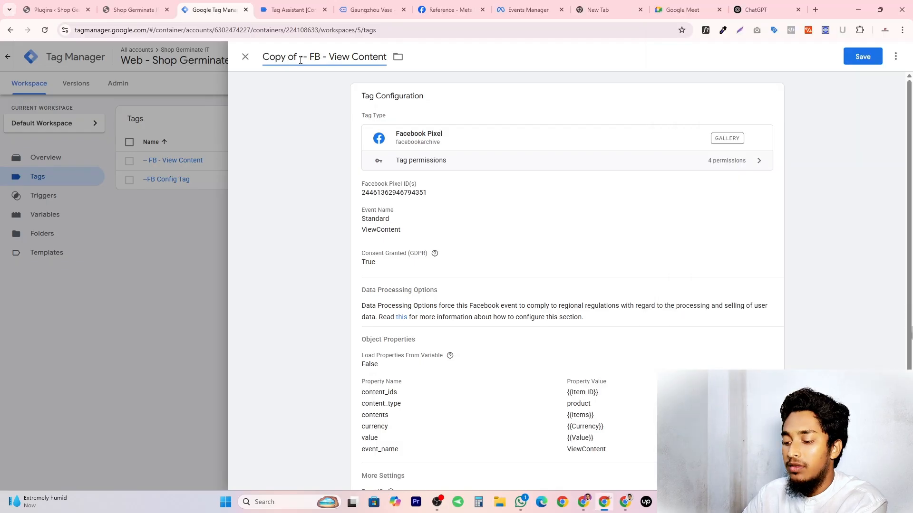
key("BackSpace")
key("BackSpace")
key("BackSpace")
key("BackSpace")
key("BackSpace")
key("BackSpace")
key("BackSpace")
key("BackSpace")
left_click_drag(296, 59, 381, 55)
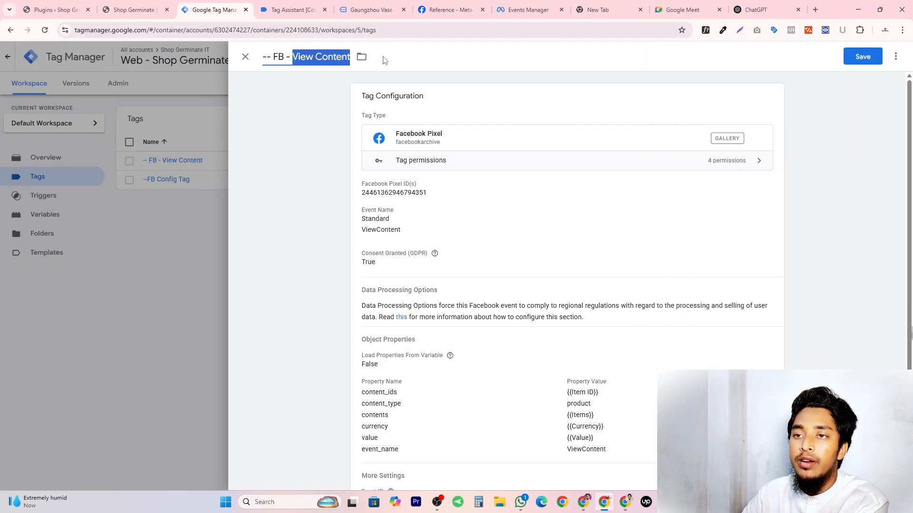
key("ctrl+v")
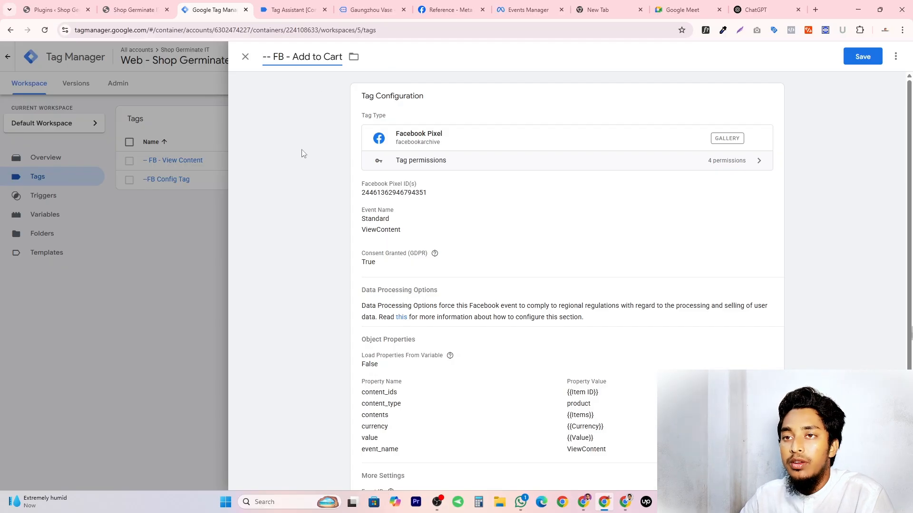
Open the tag configuration for editing and set its standard event name to AddToCart
left_click(419, 231)
scroll(428, 250, "down", 2)
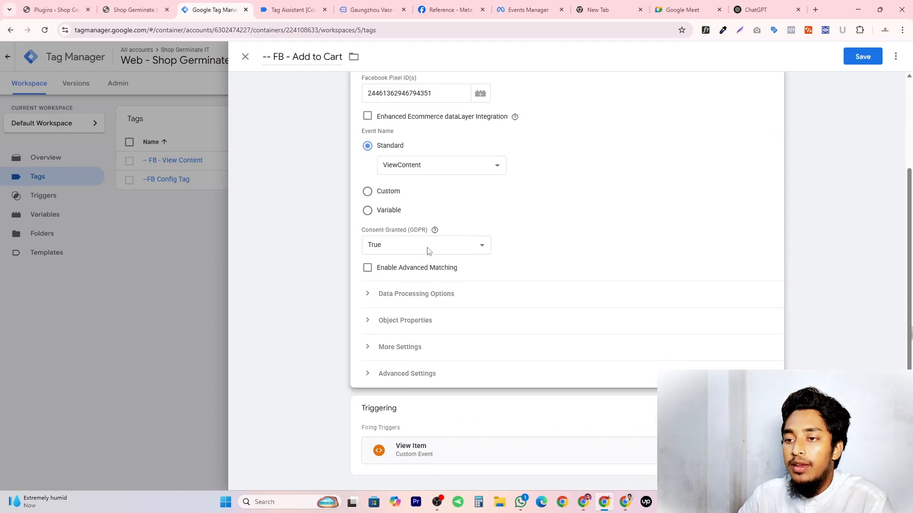
scroll(396, 223, "up", 1)
left_click(442, 213)
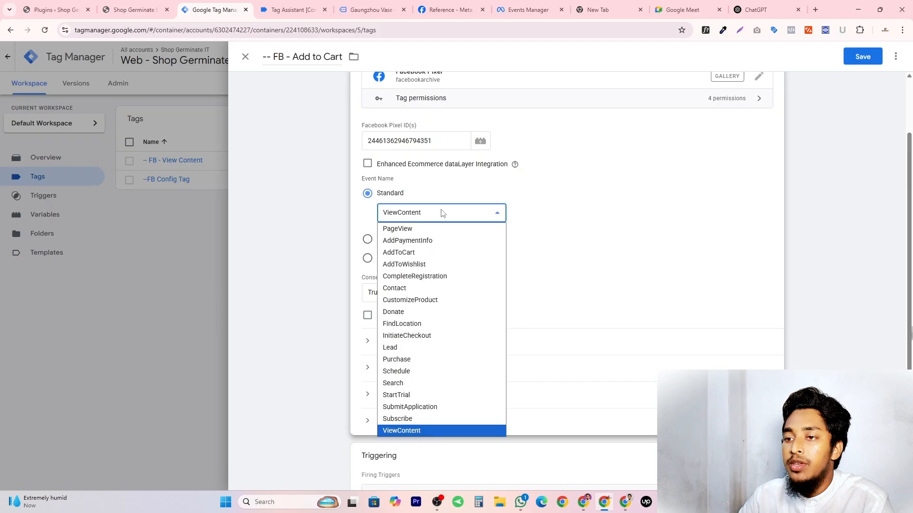
left_click(432, 252)
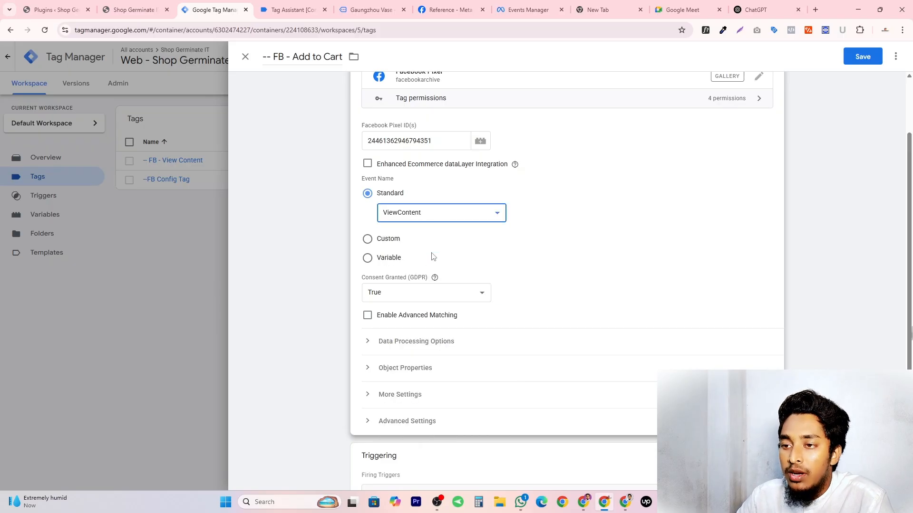
Expand the tag's Object Properties section and review its property names and values
scroll(405, 245, "down", 1)
left_click(384, 295)
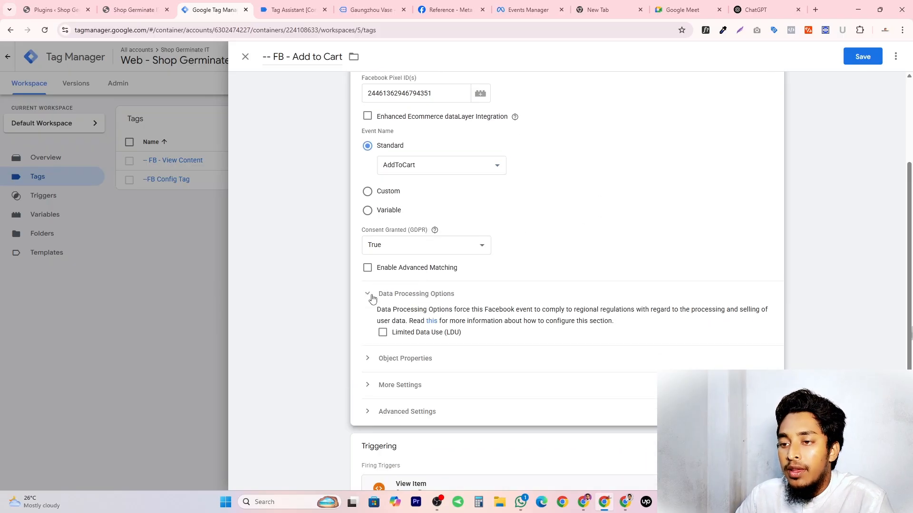
scroll(366, 285, "down", 1)
left_click(373, 295)
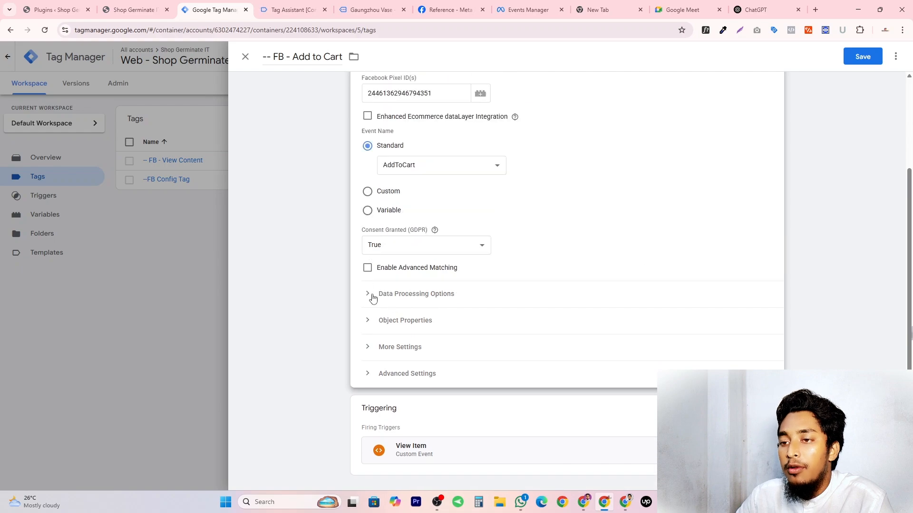
left_click(369, 324)
scroll(446, 295, "down", 3)
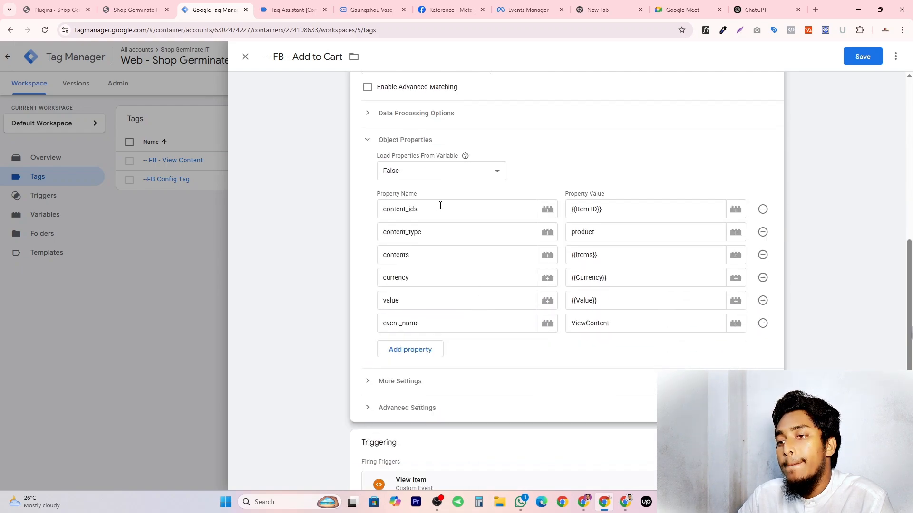
Look up the AddToCart event in the standard events table of the Meta Pixel reference page
left_click(447, 10)
scroll(337, 363, "down", 2)
scroll(336, 351, "up", 15)
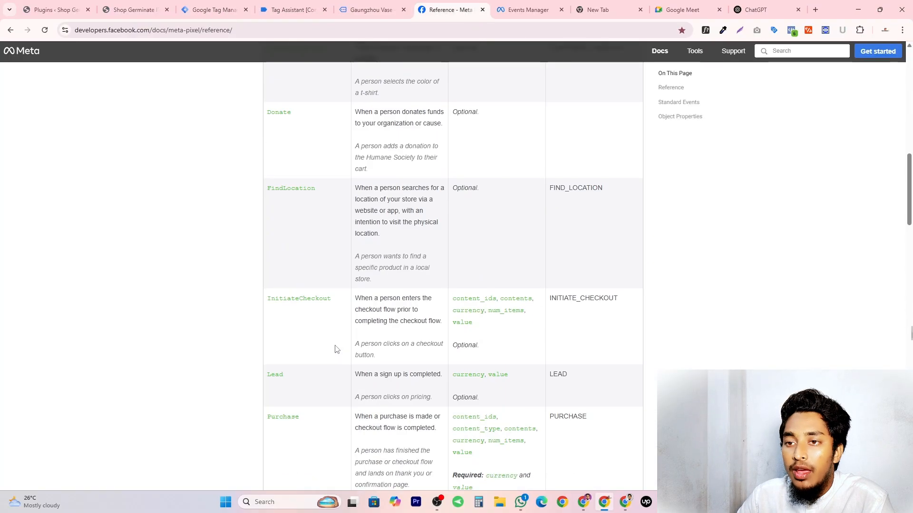
scroll(327, 338, "up", 2)
scroll(300, 315, "down", 3)
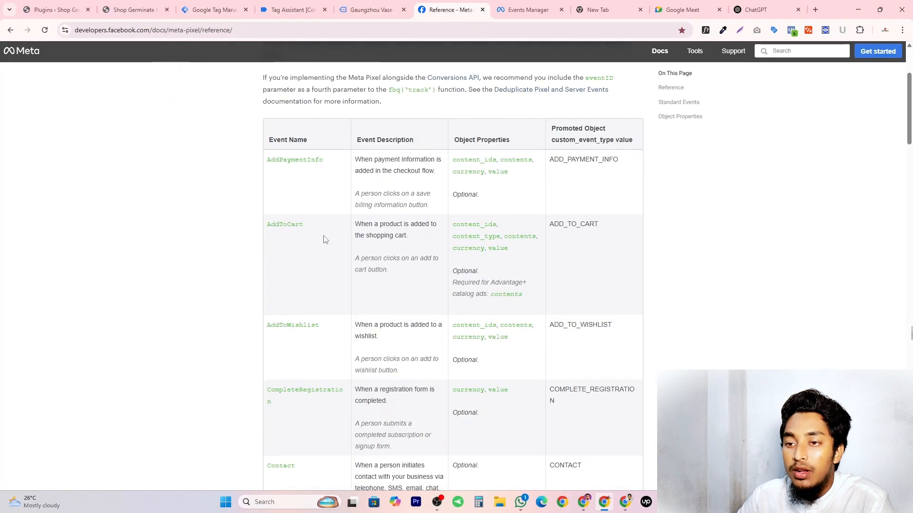
double_click(279, 223)
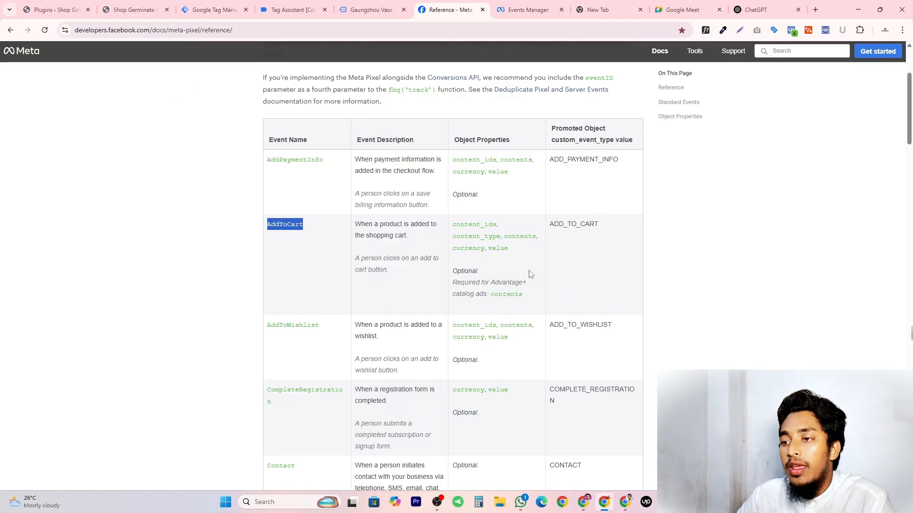
Examine the object properties listed for the AddToCart event in the Meta Pixel reference table
left_click(300, 233)
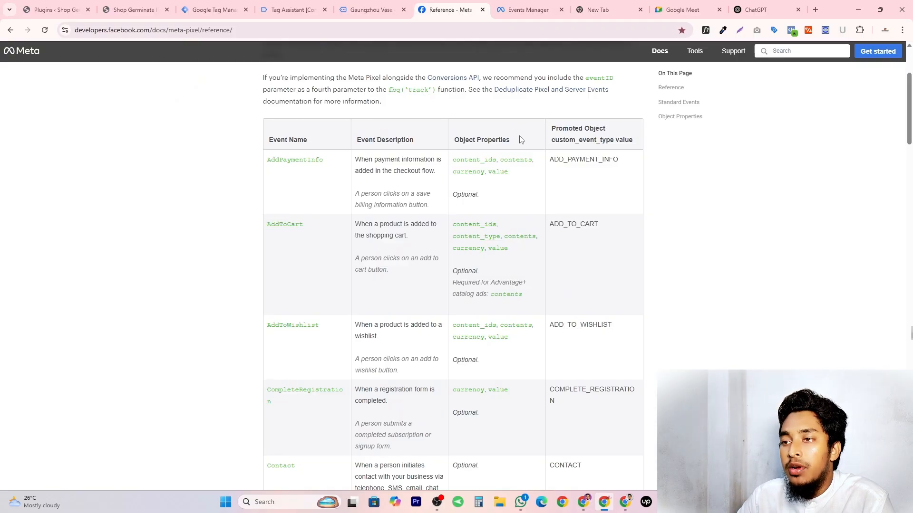
triple_click(473, 139)
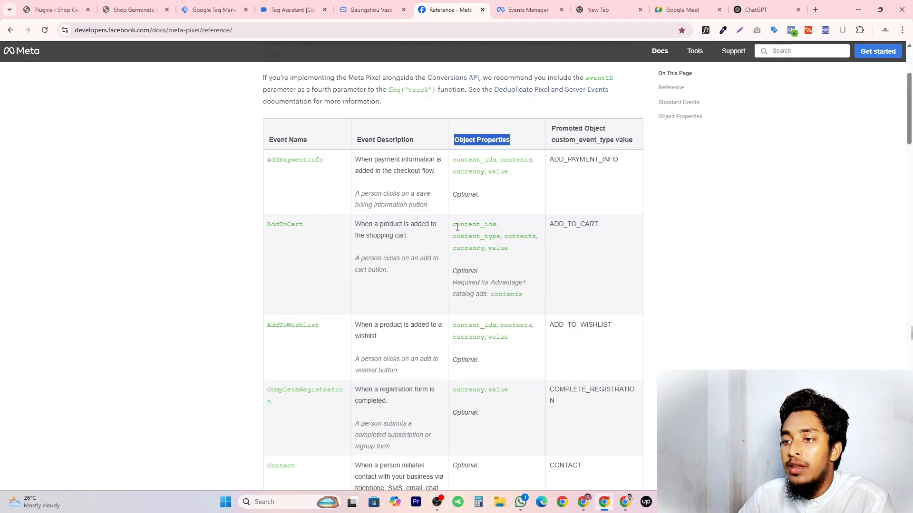
left_click_drag(455, 227, 499, 238)
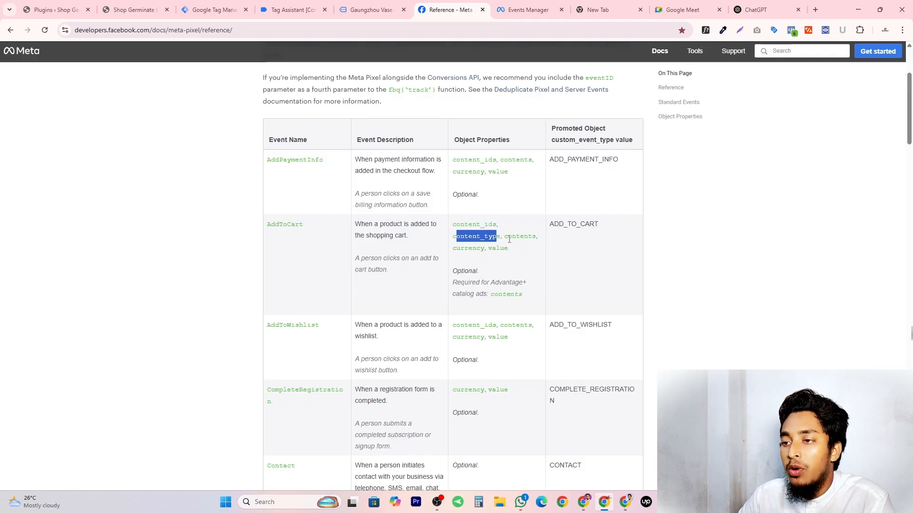
double_click(519, 237)
left_click(489, 249)
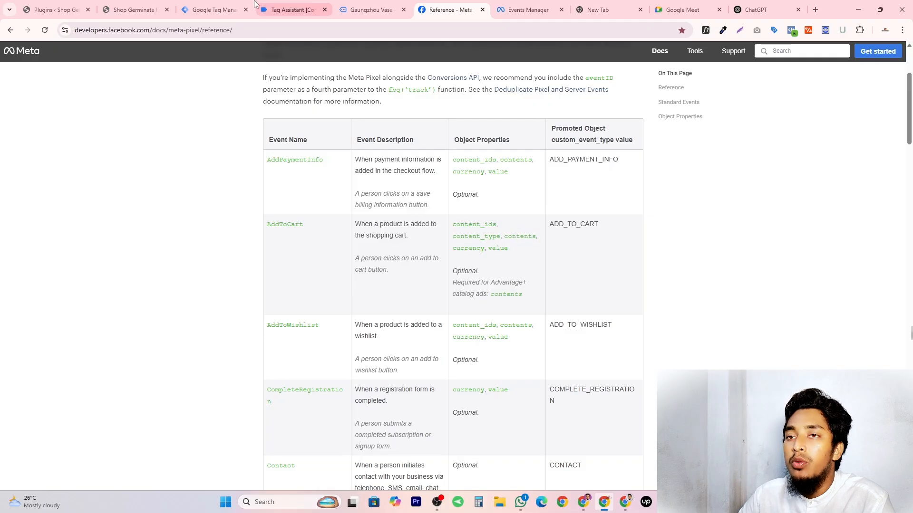
Switch to Google Tag Manager and check the Add to Cart tag's property names against the Meta reference
left_click(197, 5)
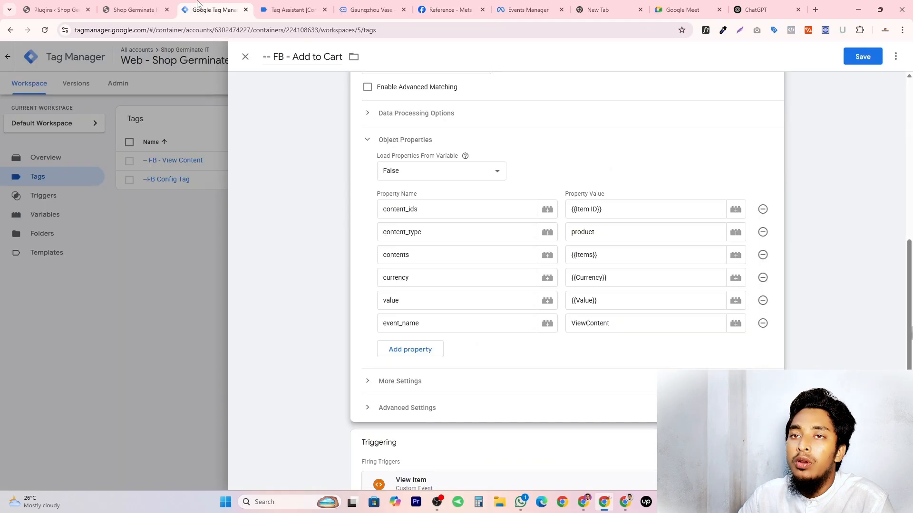
double_click(396, 212)
double_click(394, 233)
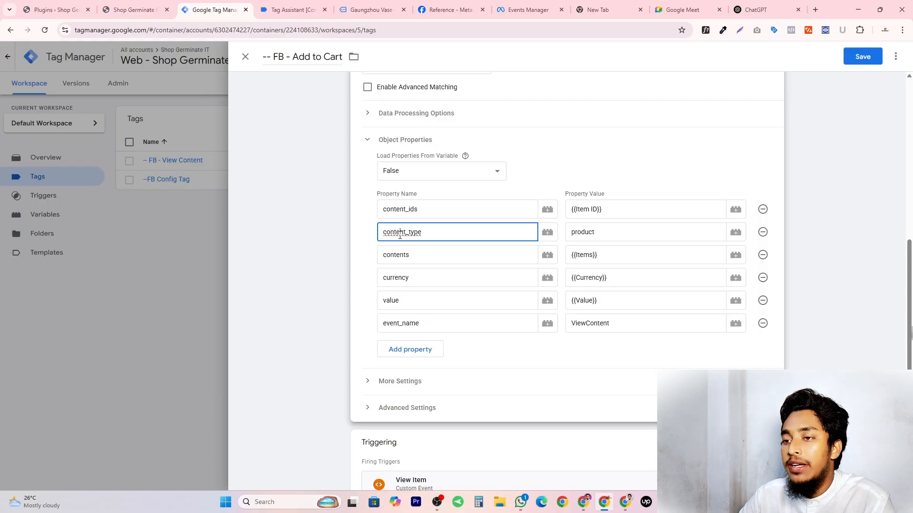
double_click(392, 259)
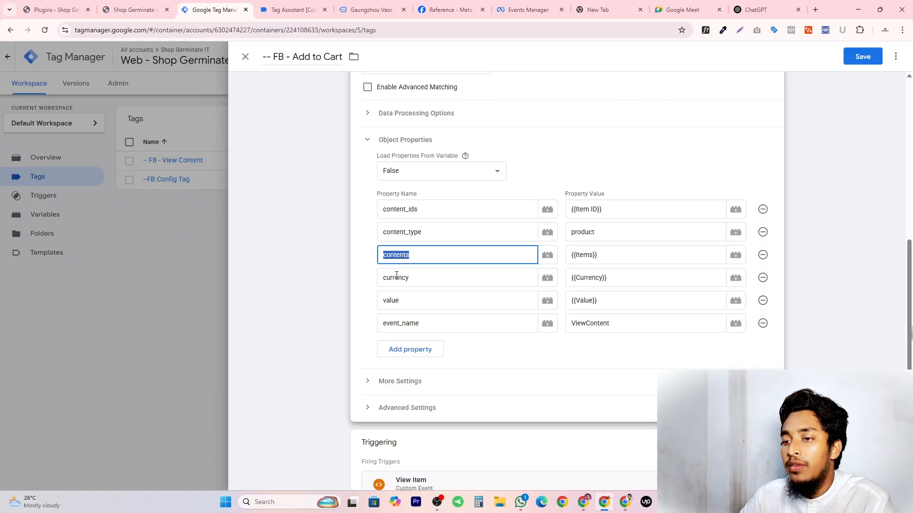
double_click(396, 278)
double_click(393, 300)
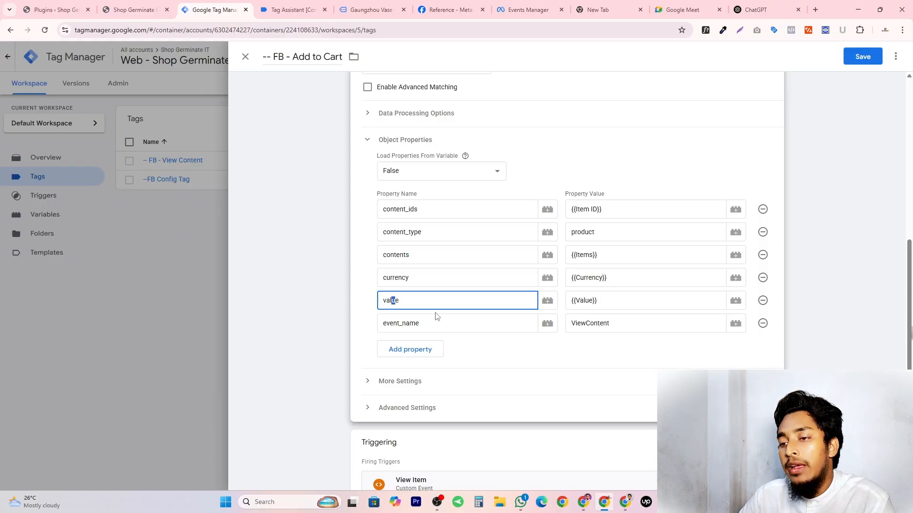
left_click(370, 272)
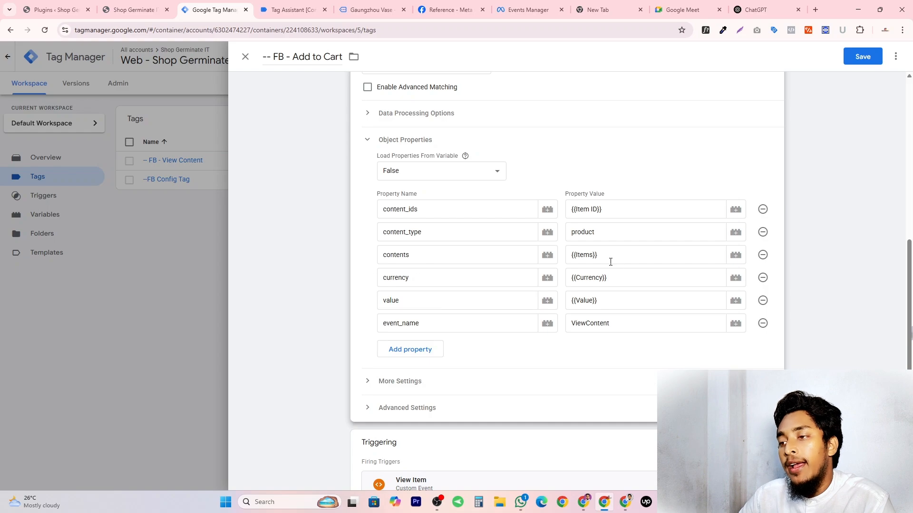
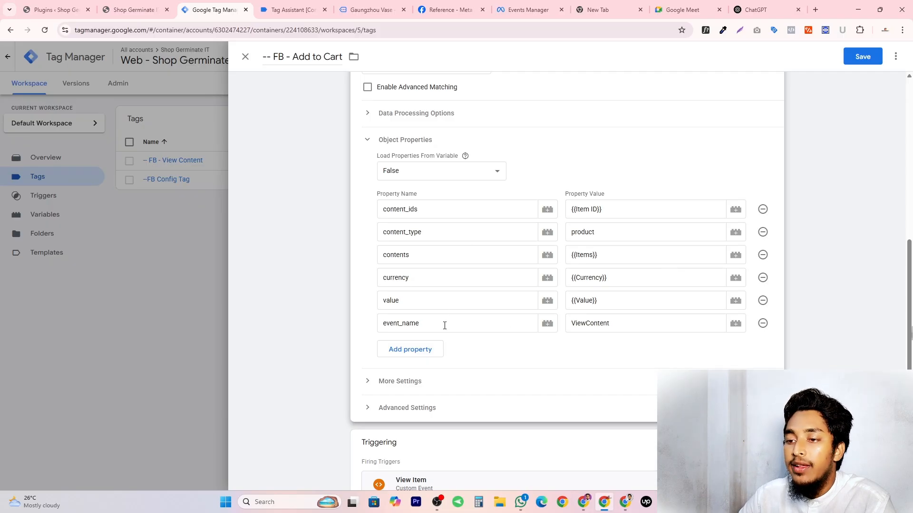
Change the value of the tag's event_name object property to AddToCart
scroll(476, 216, "up", 2)
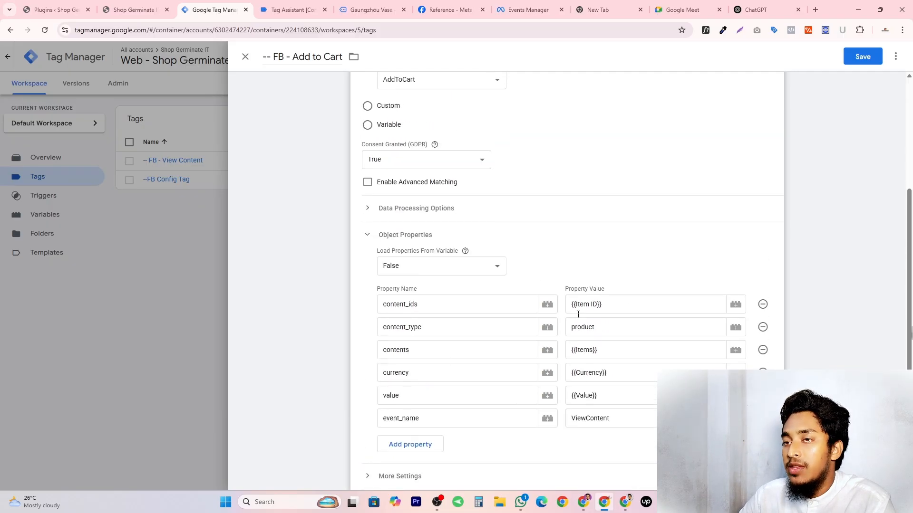
double_click(604, 424)
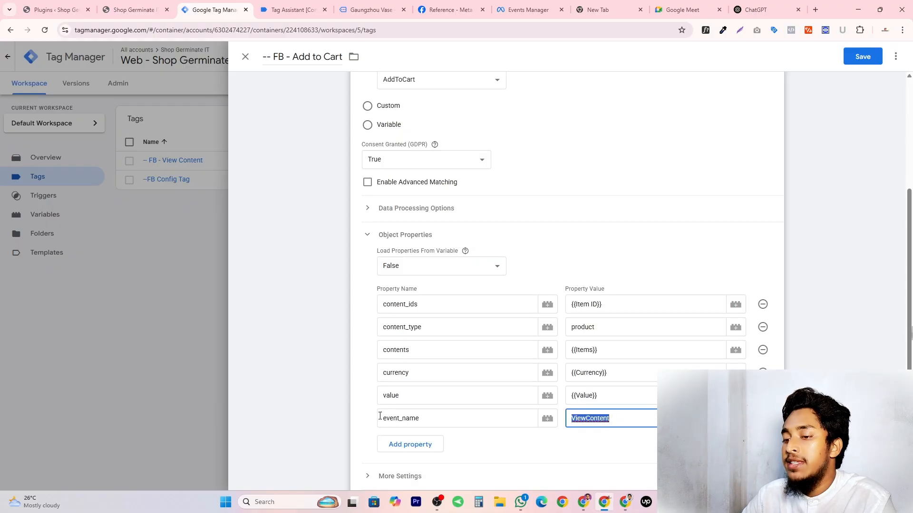
left_click_drag(377, 422, 446, 421)
double_click(569, 420)
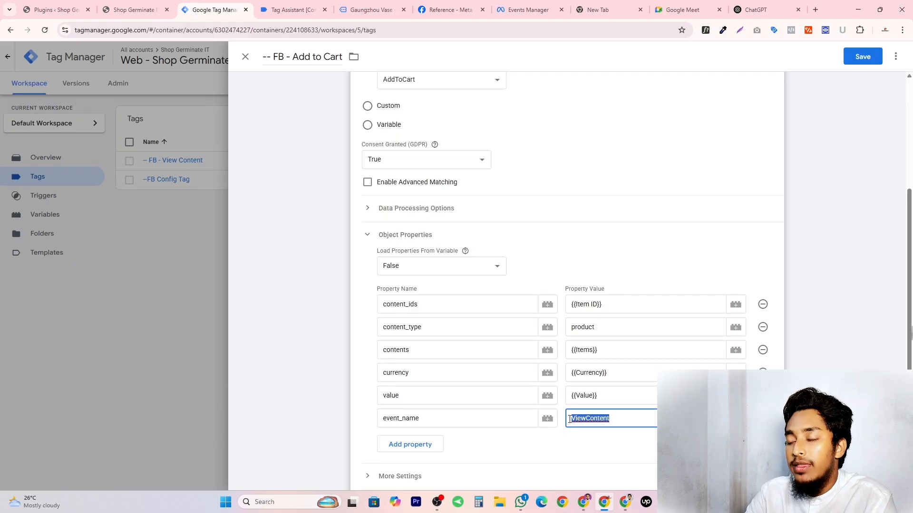
type("AddTo")
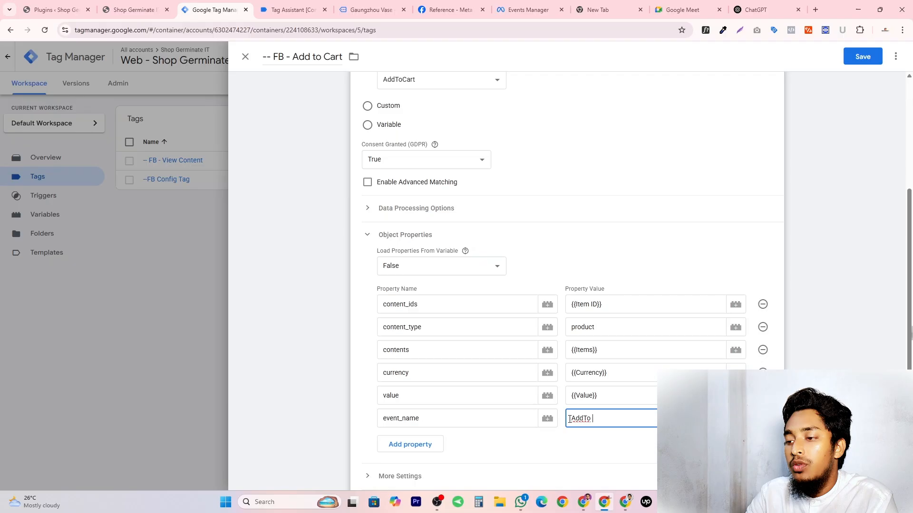
key("BackSpace")
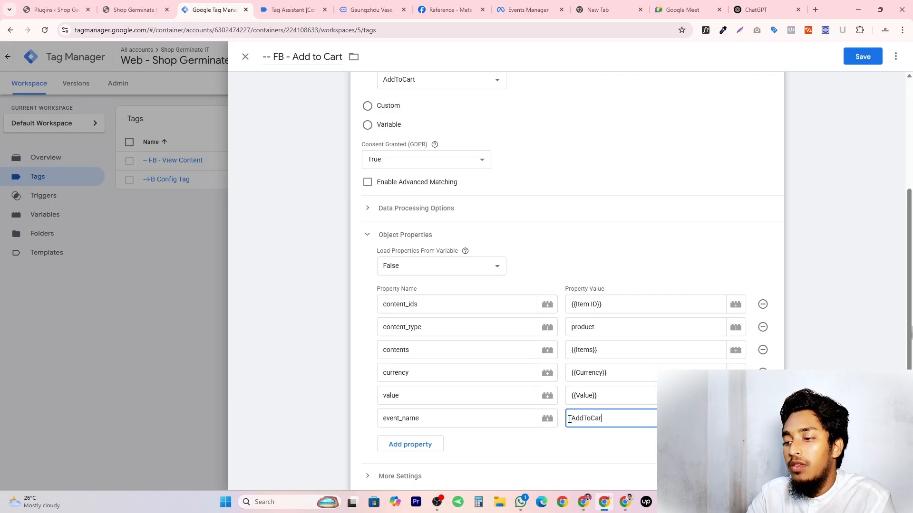
left_click(534, 299)
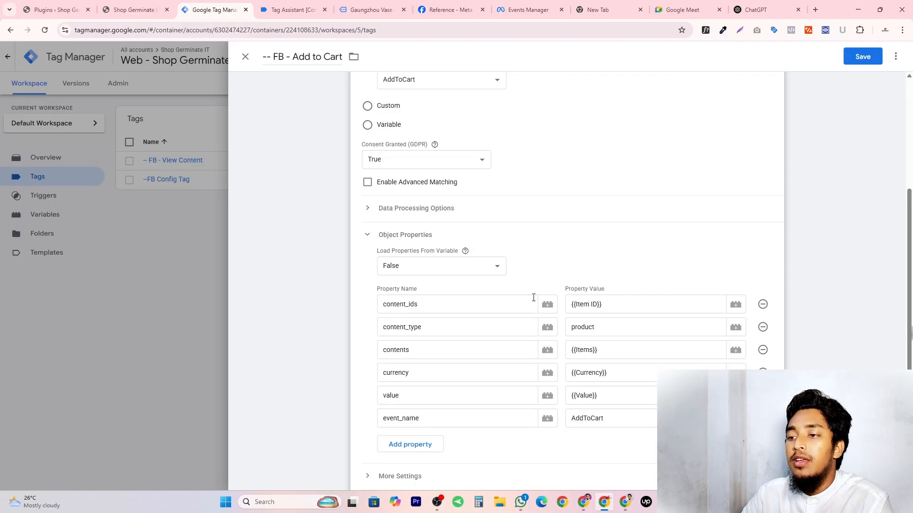
Expand the tag's More Settings section and check its Event ID variable
scroll(427, 347, "down", 3)
left_click(372, 357)
scroll(489, 333, "down", 2)
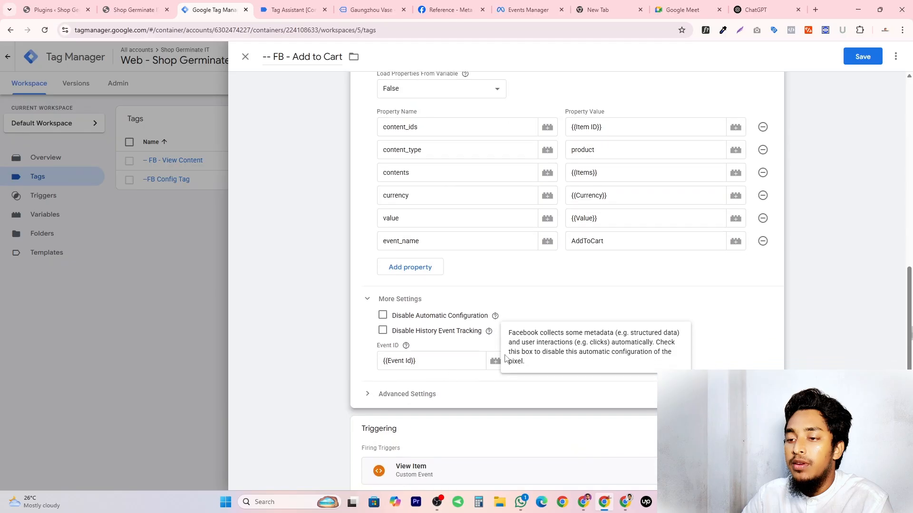
Replace the tag's View Item firing trigger with the Add to Cart custom event trigger and save the tag
left_click(763, 437)
left_click(763, 429)
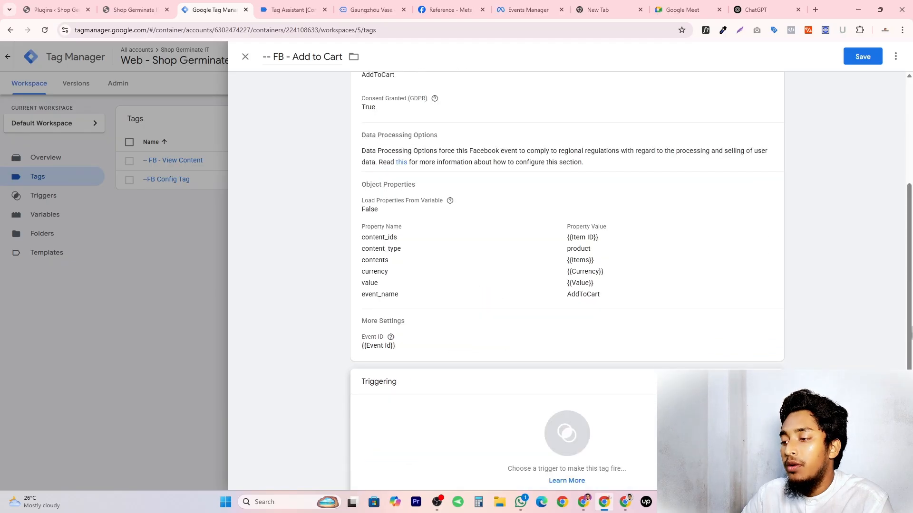
scroll(509, 424, "down", 1)
left_click(577, 395)
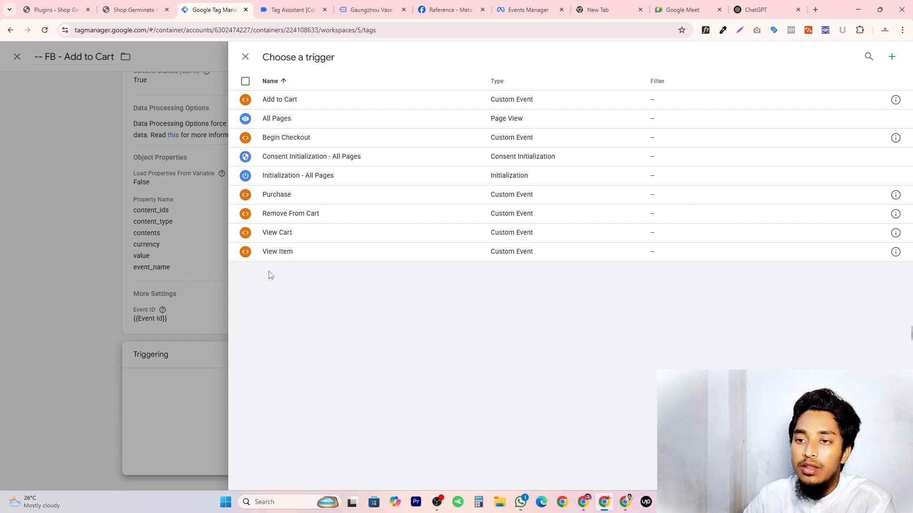
left_click(305, 104)
scroll(382, 210, "up", 3)
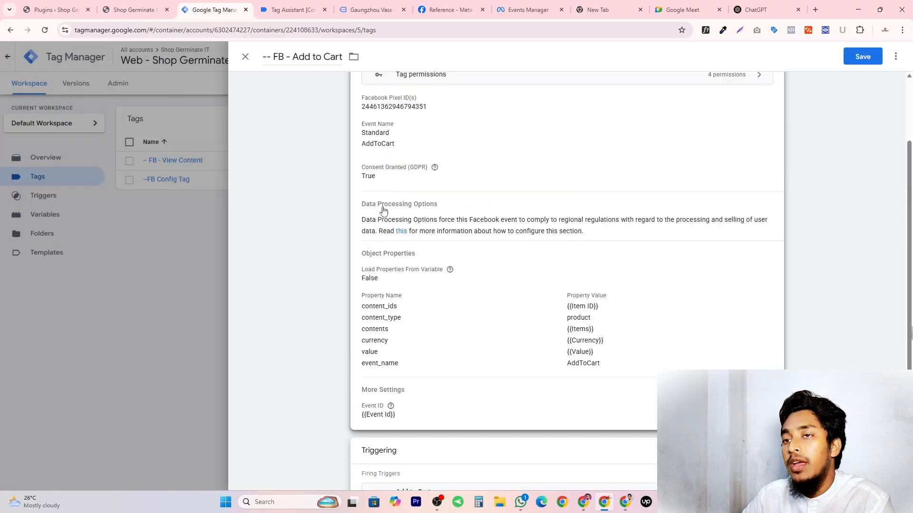
scroll(452, 222, "down", 3)
scroll(356, 249, "up", 4)
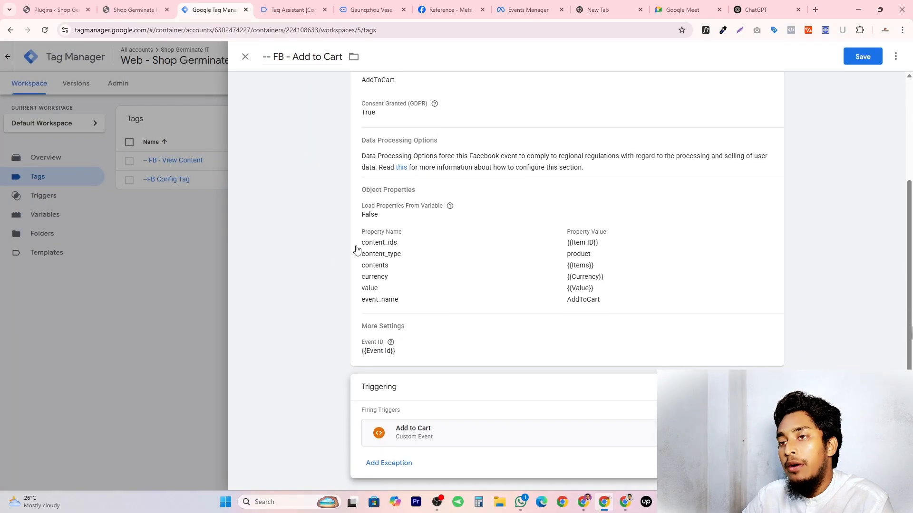
left_click(866, 56)
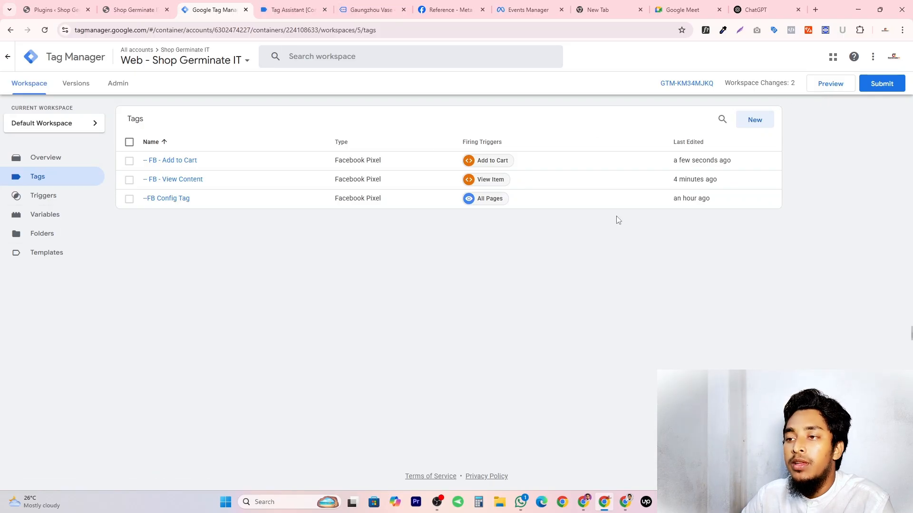
Open the saved "-- FB - Add to Cart" tag and make a copy of it
left_click(765, 122)
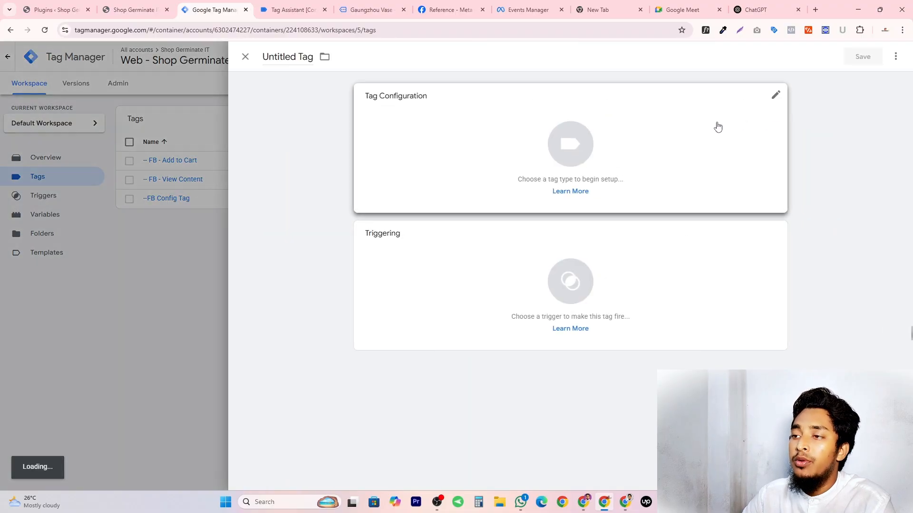
left_click(210, 186)
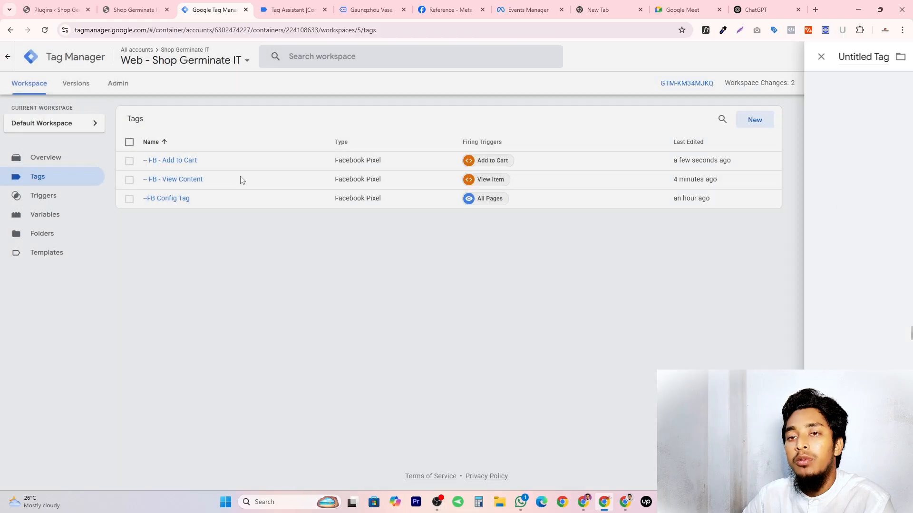
left_click(193, 160)
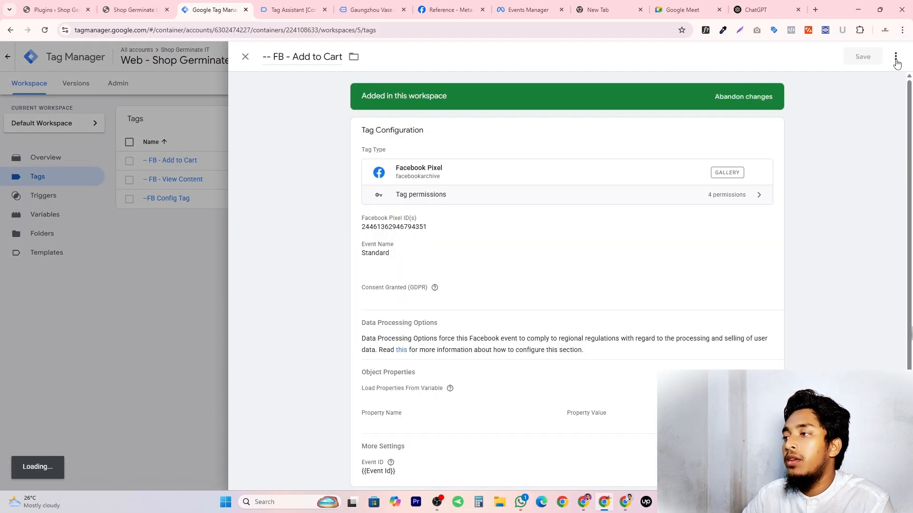
left_click(896, 56)
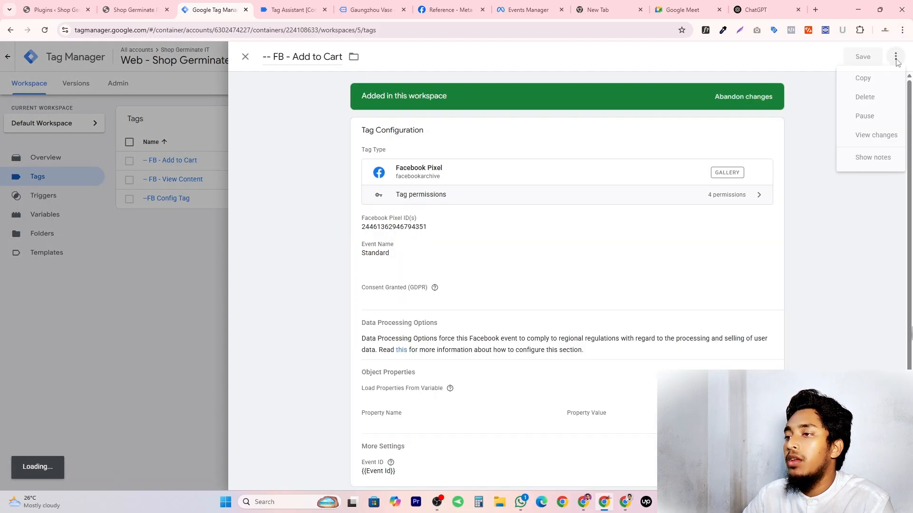
left_click(882, 77)
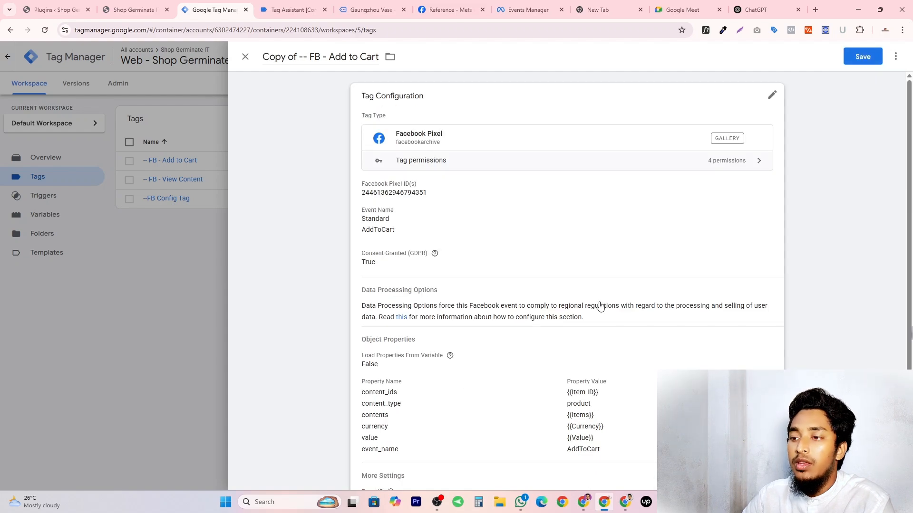
Copy the "View Cart" item from the ecommerce list in the Tracking Items.md notes
left_click(667, 503)
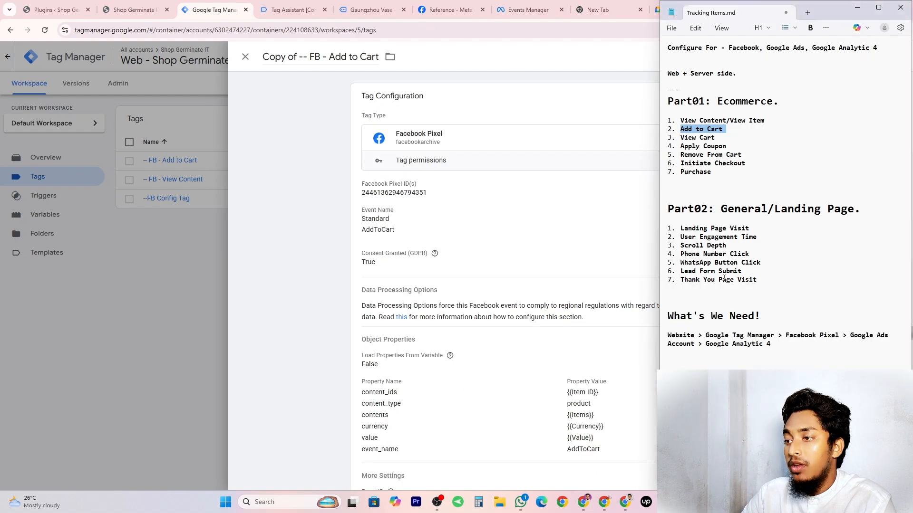
triple_click(696, 139)
right_click(700, 141)
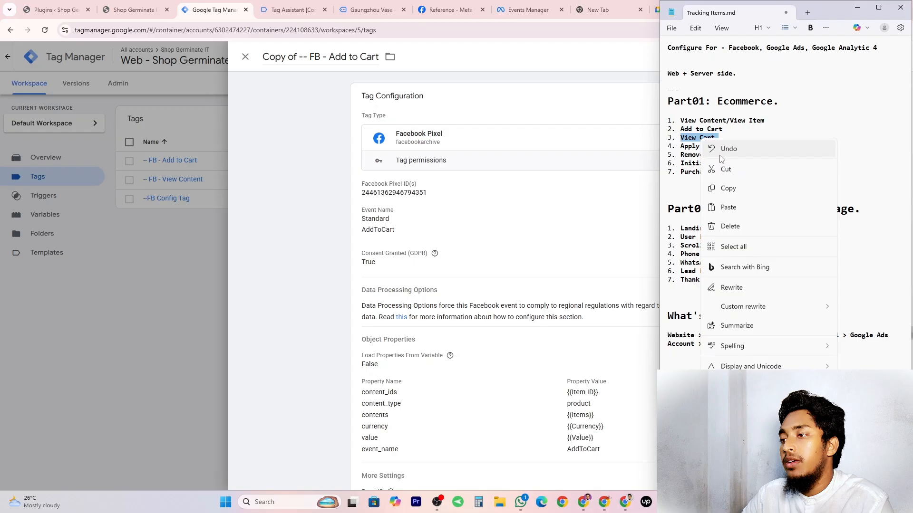
left_click(738, 190)
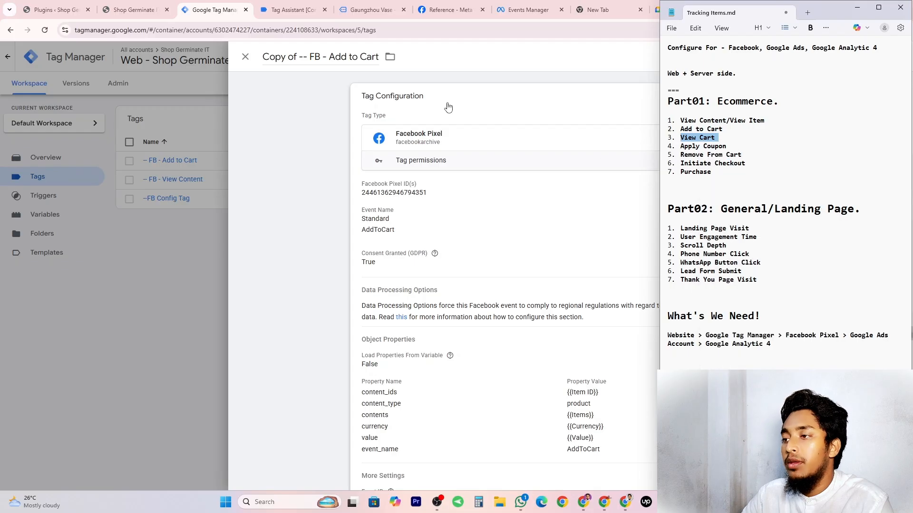
Rename the copied tag to "-- FB - View Cart", removing the "Copy of" prefix and pasting the event title
left_click(300, 56)
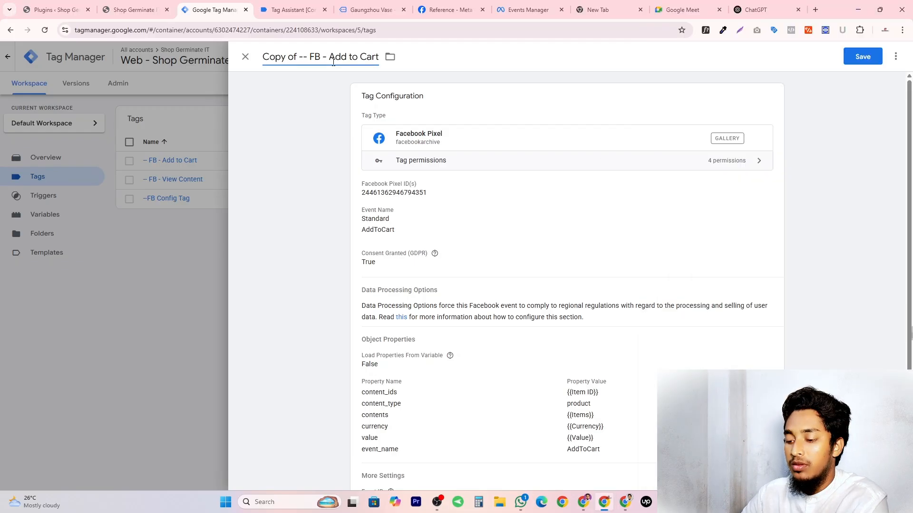
key("BackSpace")
key("BackSpace")
key("BackSpace")
key("BackSpace")
key("BackSpace")
key("BackSpace")
key("BackSpace")
key("BackSpace")
left_click_drag(293, 57, 428, 69)
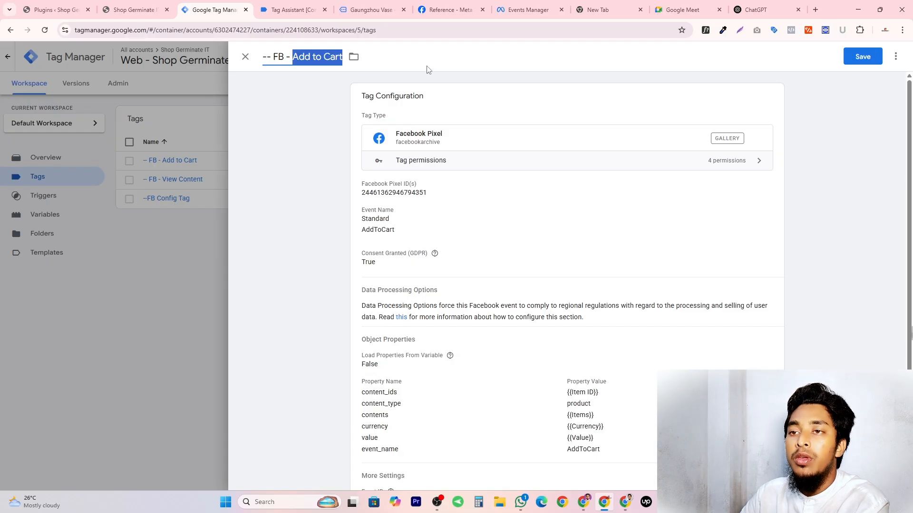
key("ctrl+v")
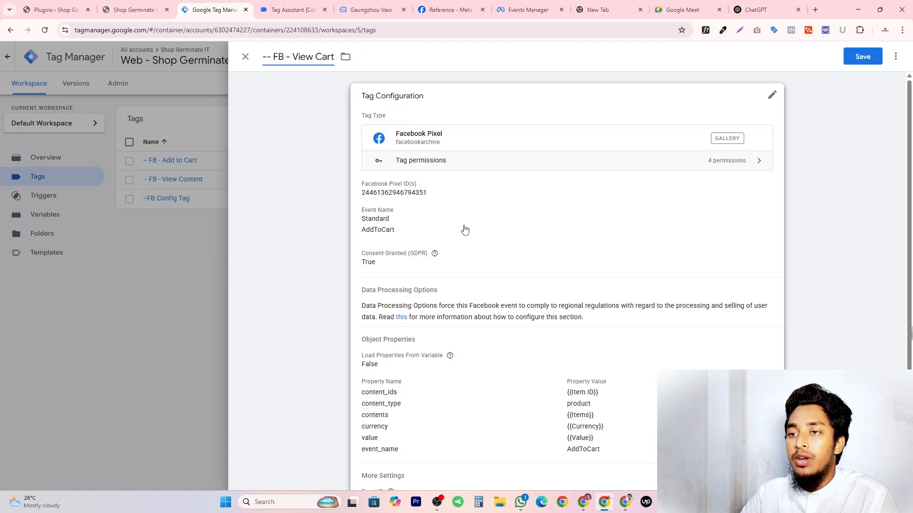
Set the View Cart tag's event name to the custom event ViewCart and expand its object properties
left_click(464, 230)
scroll(446, 209, "down", 2)
left_click(446, 195)
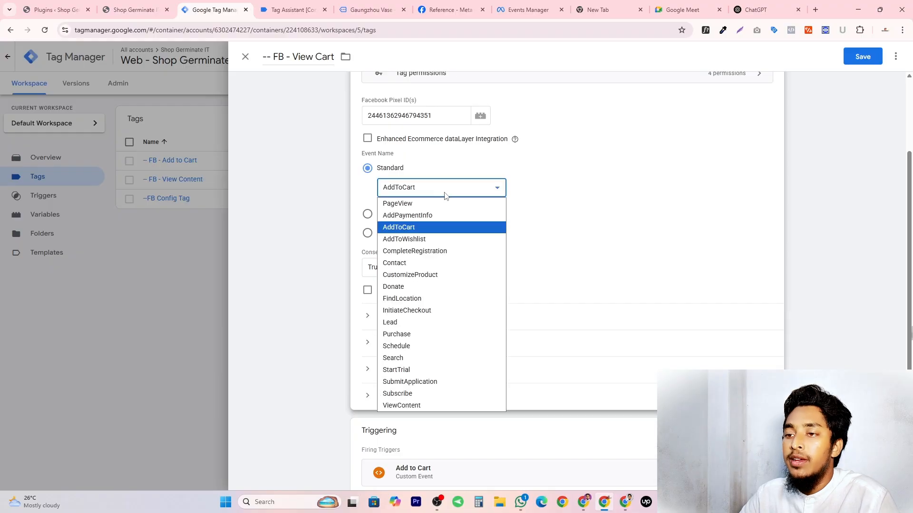
left_click(367, 214)
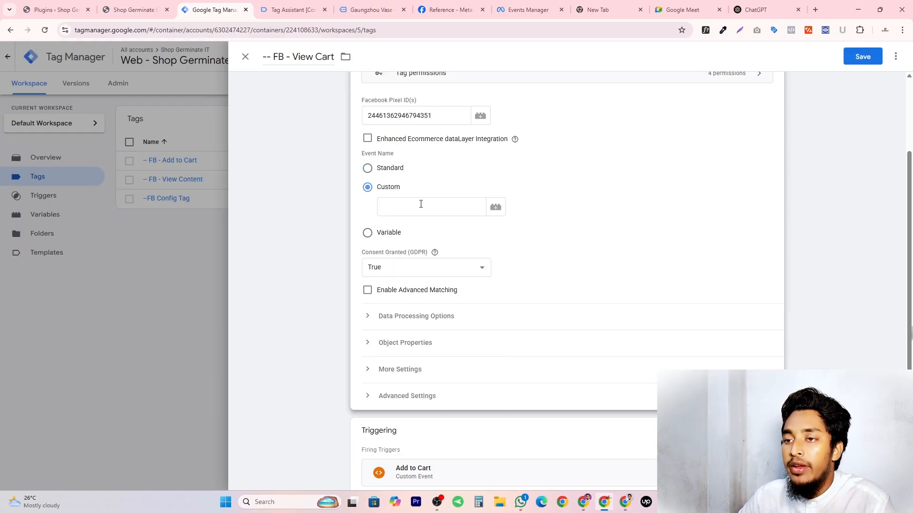
left_click(399, 208)
key("ctrl+v")
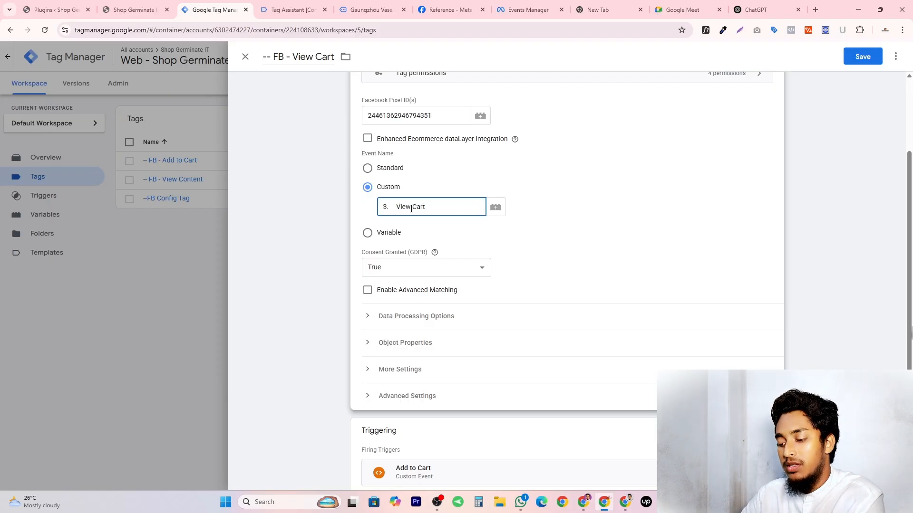
key("BackSpace")
key("BackSpace")
key("BackSpace")
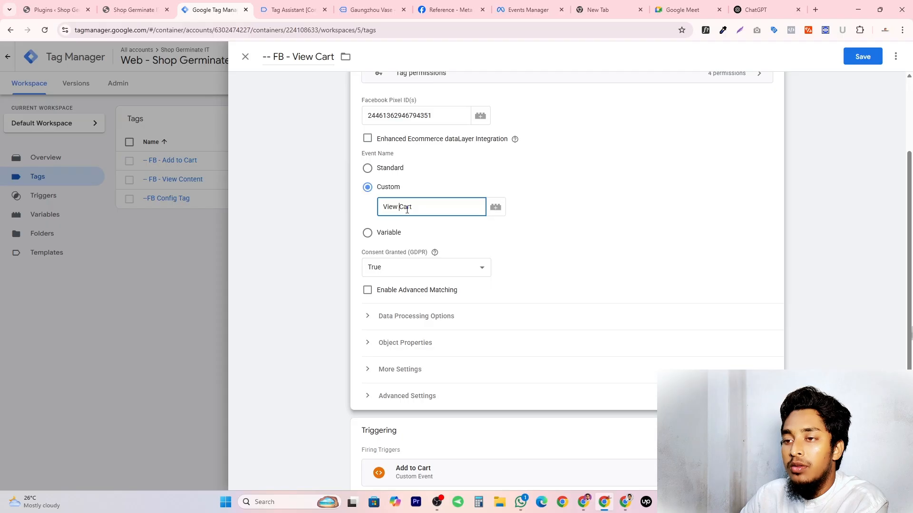
scroll(637, 212, "down", 1)
left_click(633, 208)
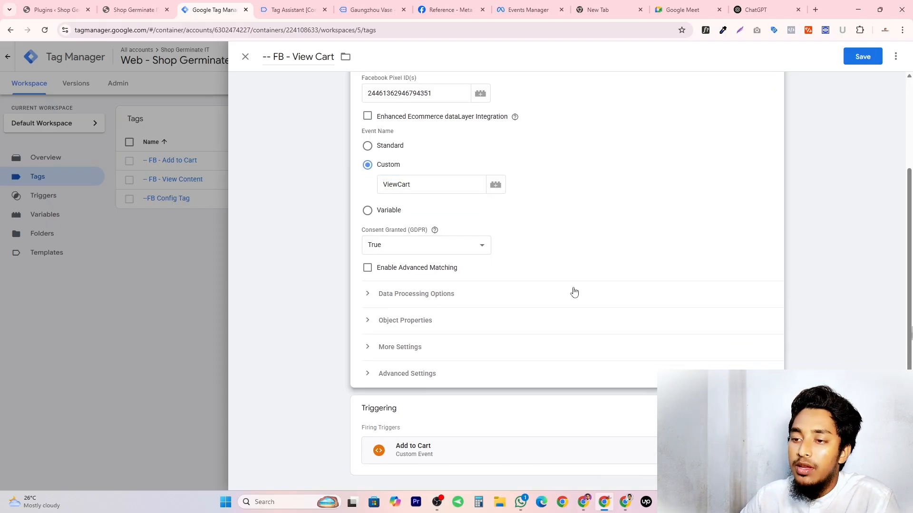
left_click(375, 328)
scroll(499, 326, "down", 5)
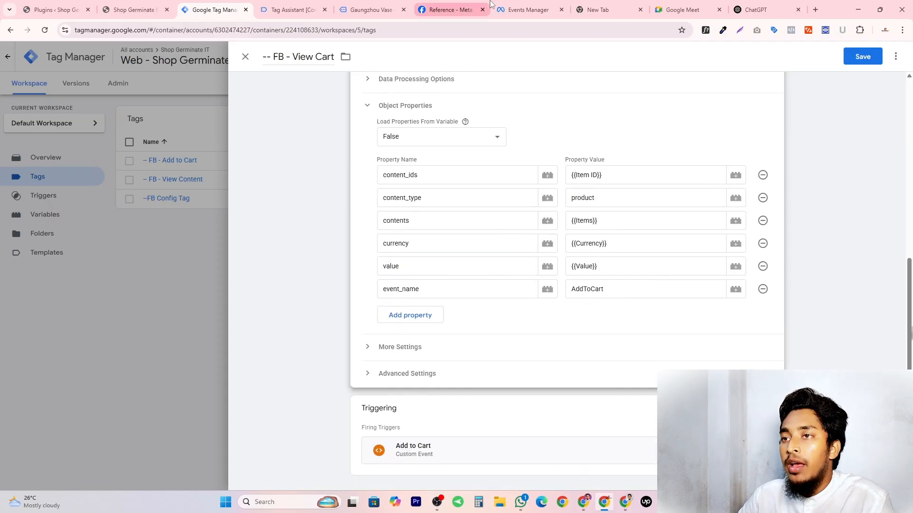
Review the standard events, the ViewContent entry and the object properties table in the Meta Pixel reference
left_click(528, 10)
scroll(357, 469, "down", 1)
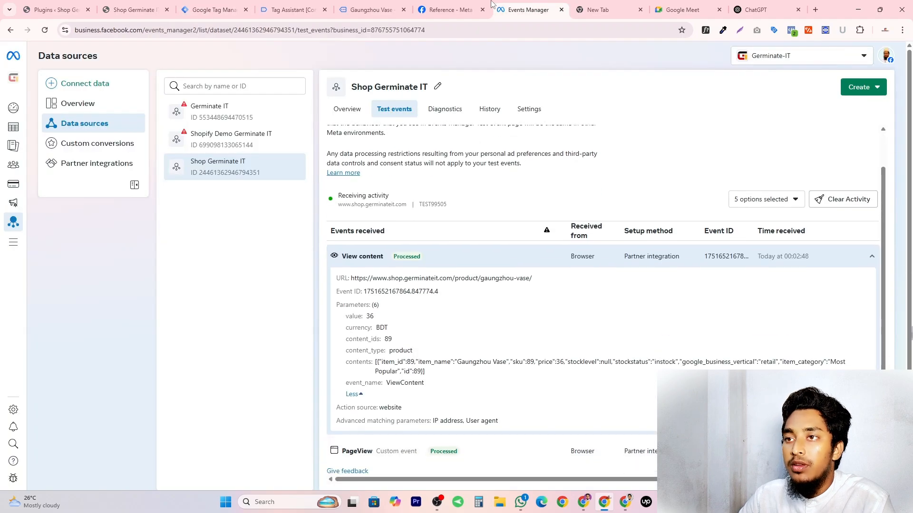
left_click(451, 10)
scroll(332, 296, "down", 4)
scroll(333, 297, "down", 15)
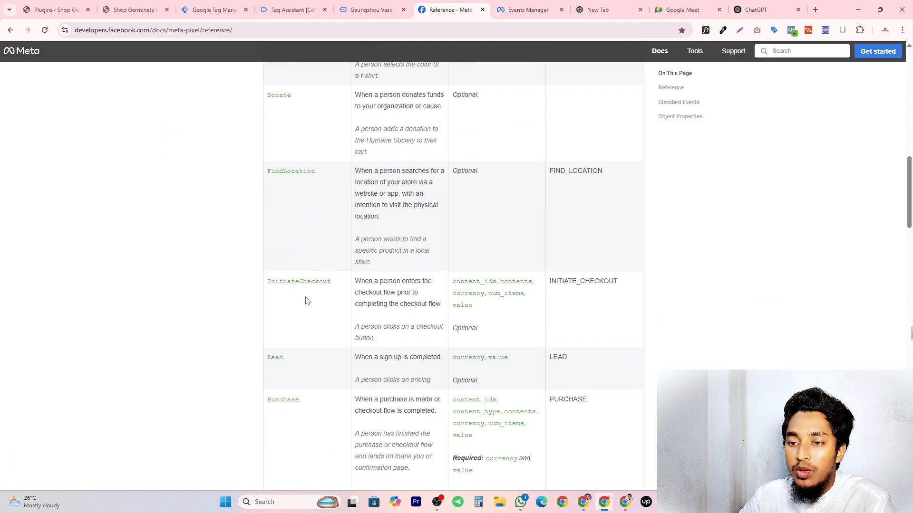
scroll(339, 327, "down", 3)
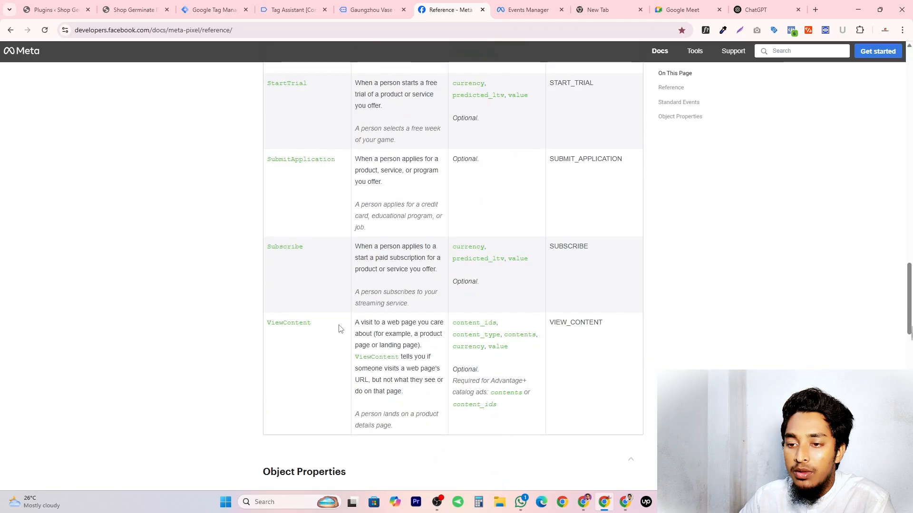
double_click(284, 324)
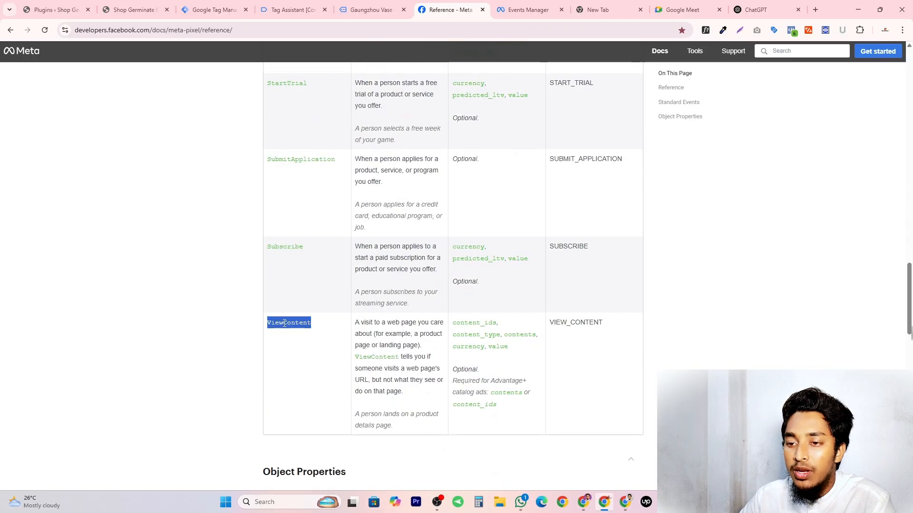
left_click(288, 334)
double_click(283, 322)
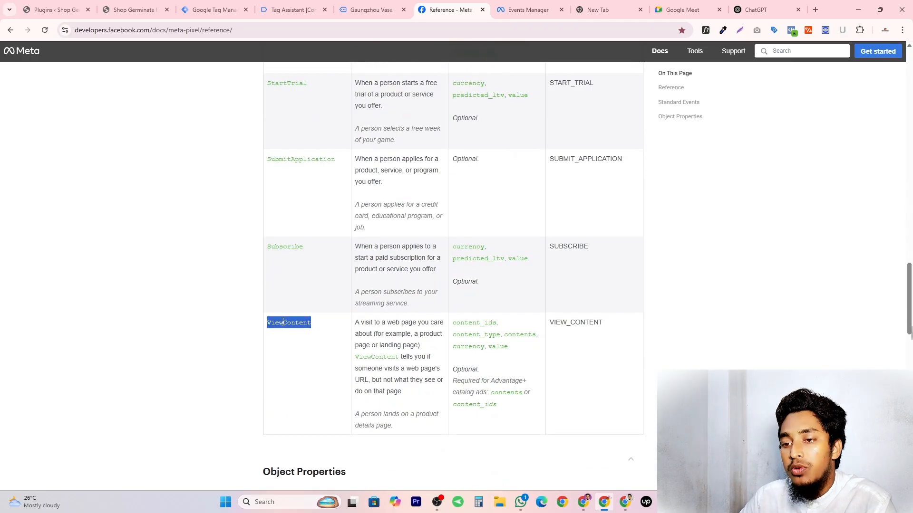
scroll(296, 342, "down", 3)
scroll(309, 338, "down", 12)
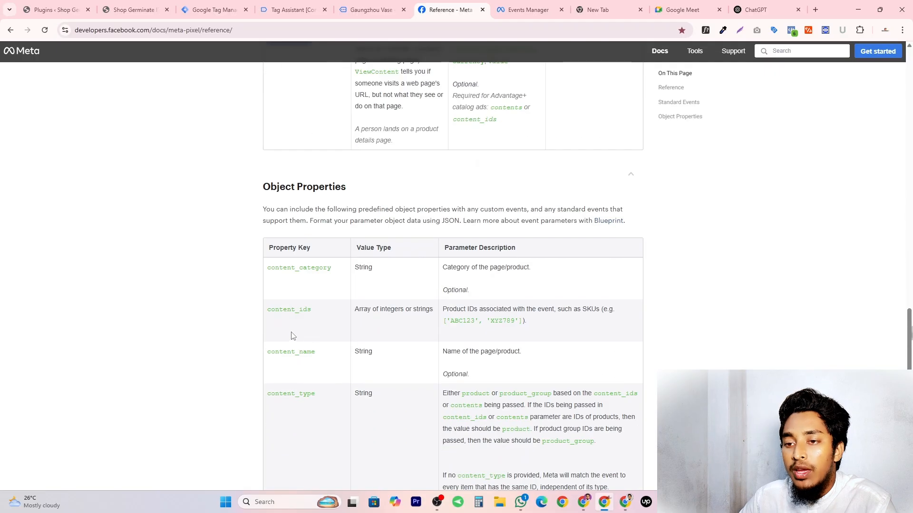
scroll(263, 345, "down", 3)
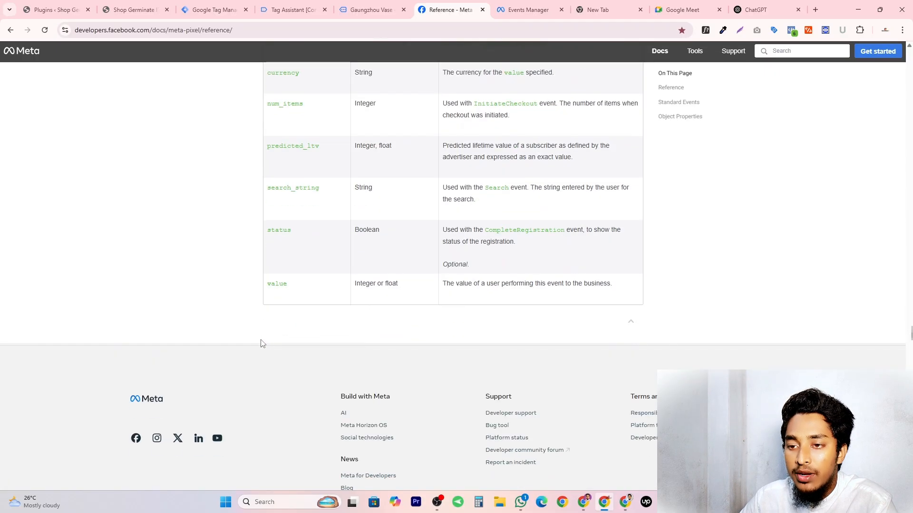
scroll(242, 327, "up", 3)
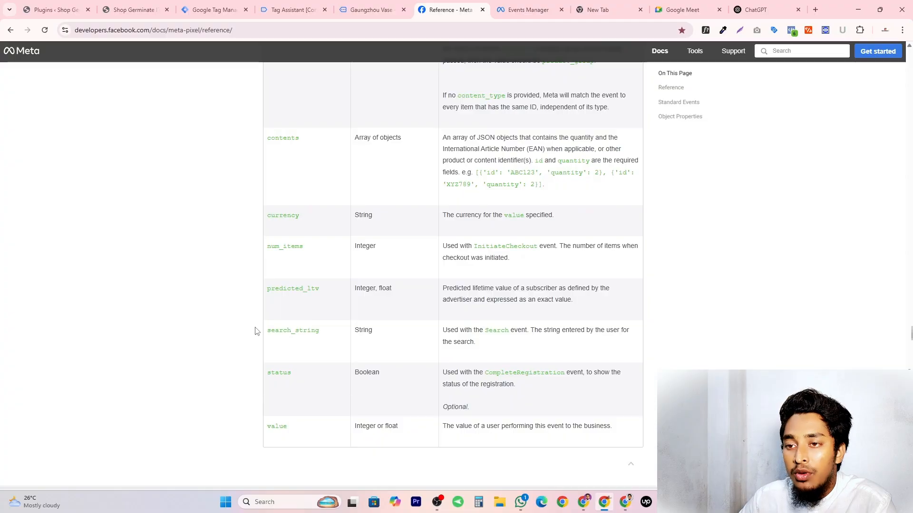
scroll(255, 331, "up", 11)
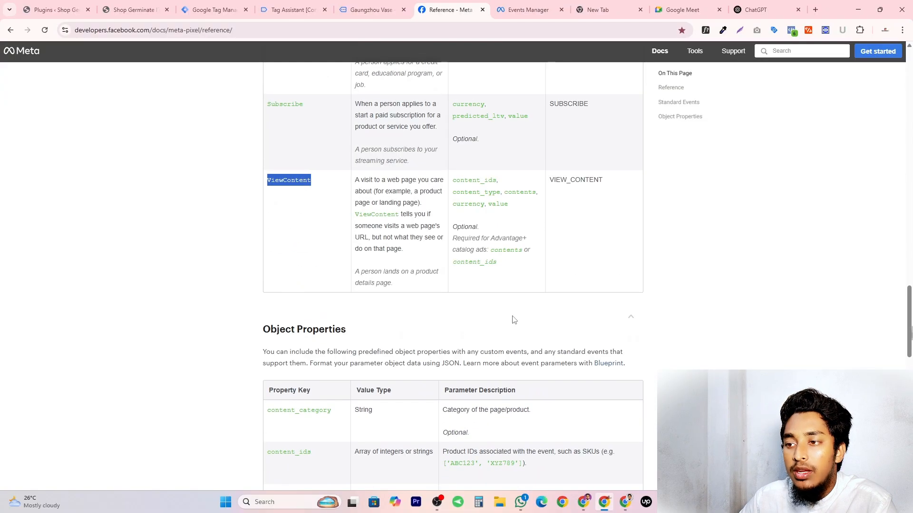
scroll(351, 316, "up", 1)
left_click(281, 275)
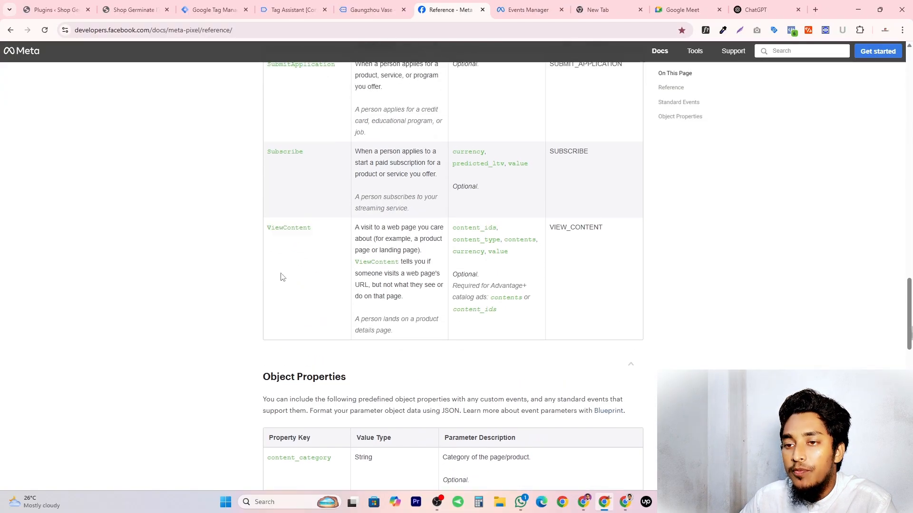
scroll(285, 278, "up", 7)
scroll(309, 290, "up", 20)
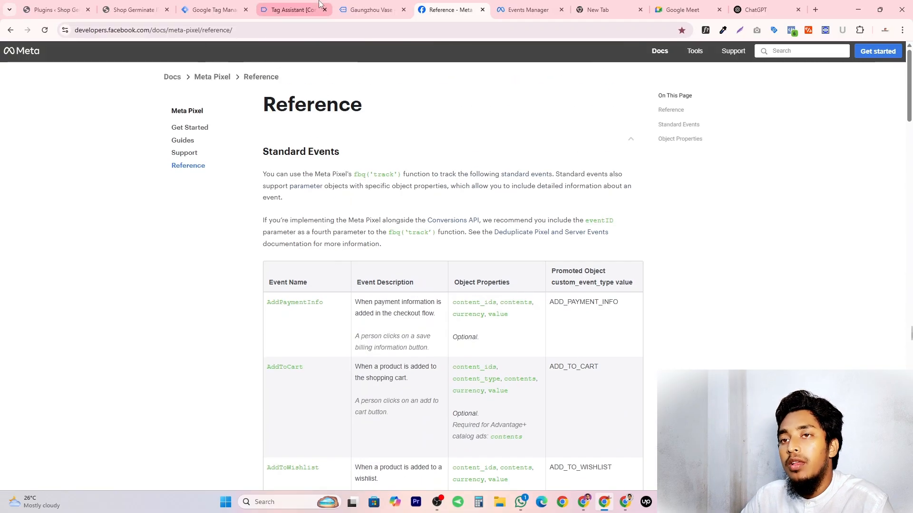
Return to the View Cart tag in Google Tag Manager and set its event_name property to ViewCart
left_click(228, 4)
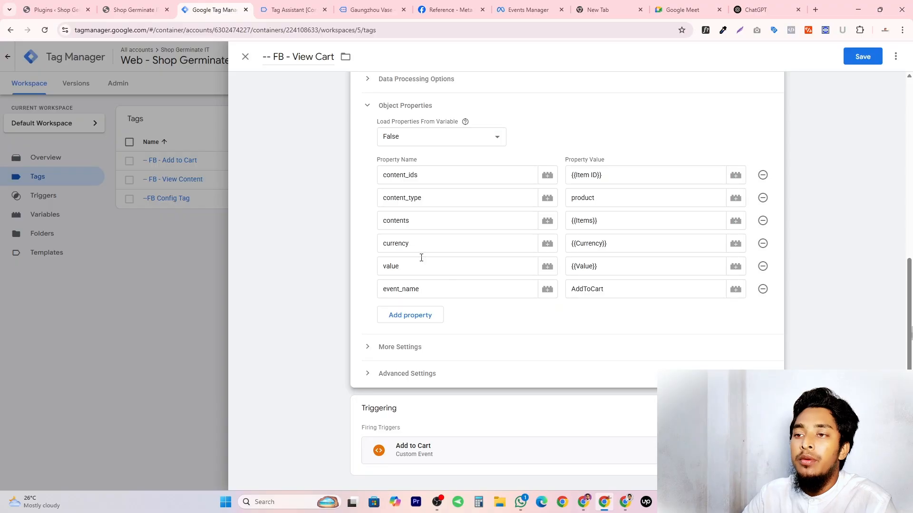
double_click(605, 284)
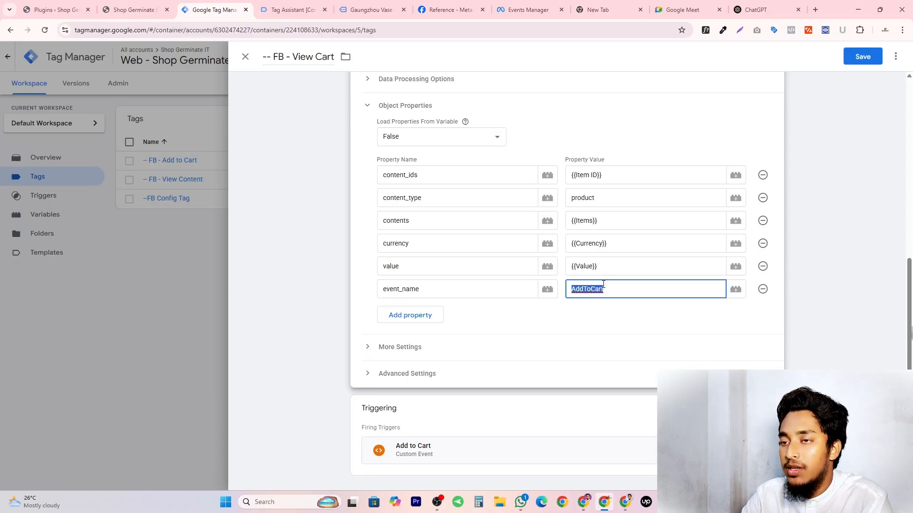
type("ViewCart")
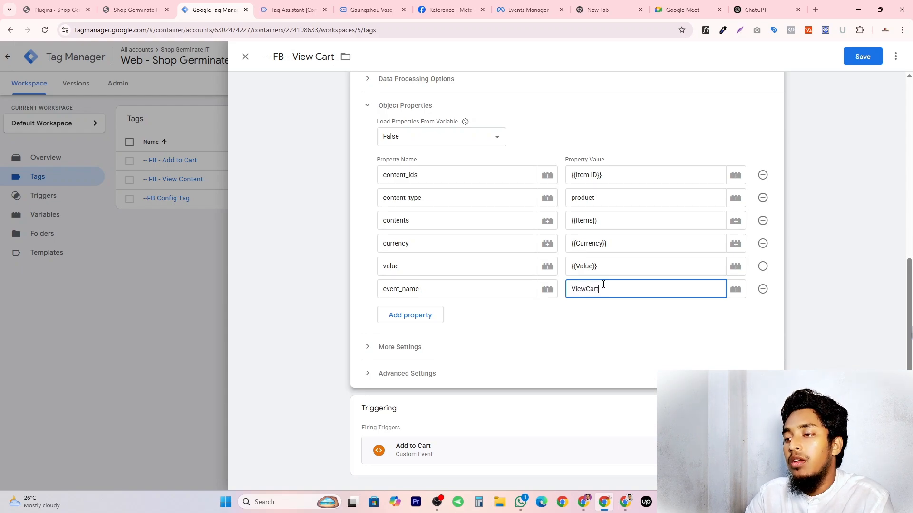
left_click(546, 332)
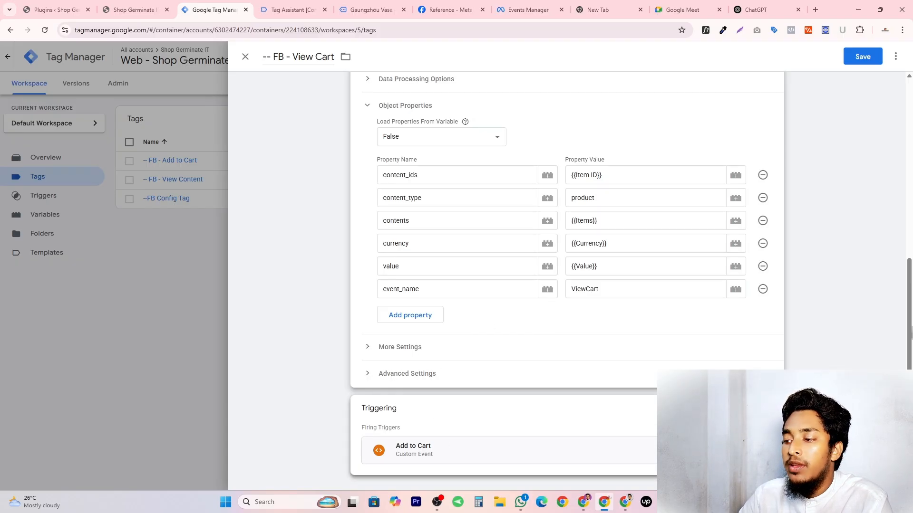
Replace the tag's Add to Cart firing trigger with the View Cart custom event trigger and save the tag
left_click(440, 440)
left_click(761, 429)
left_click(489, 409)
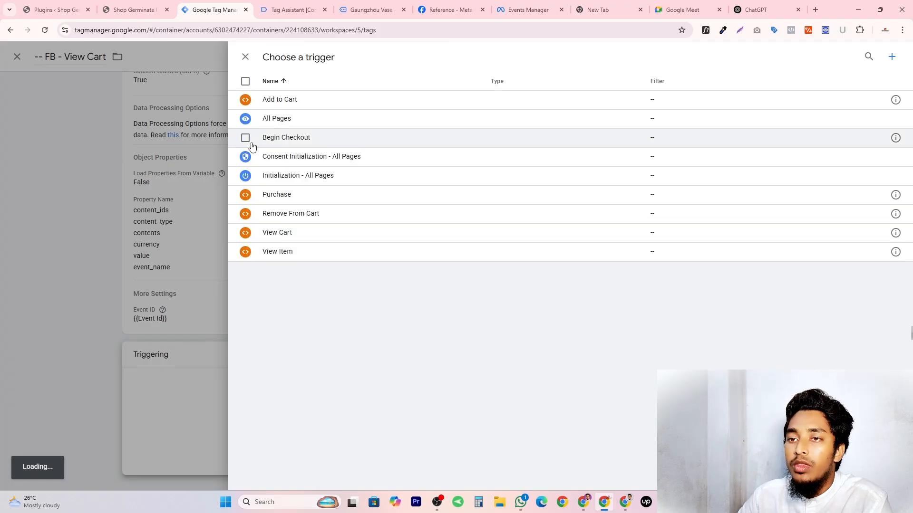
left_click(269, 233)
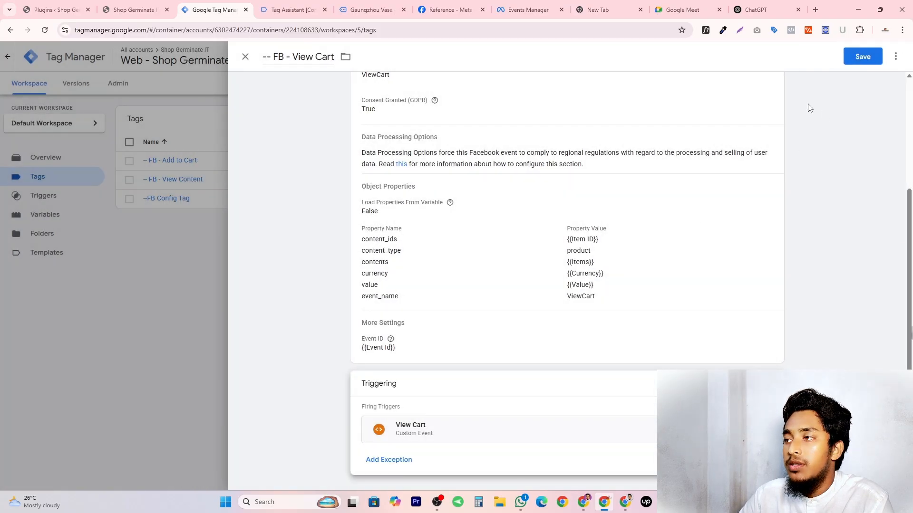
left_click(861, 59)
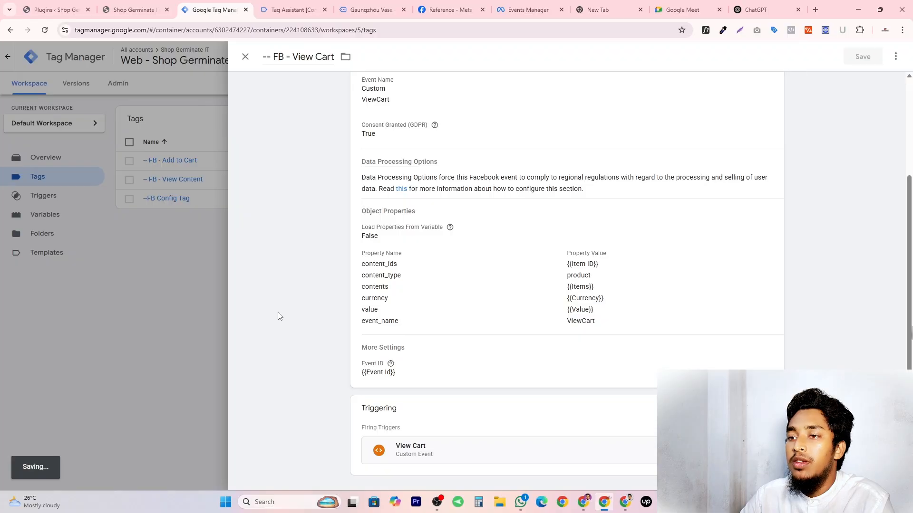
Copy the "Remove From Cart" title from the notes and duplicate the saved "-- FB - Add to Cart" tag
left_click(287, 6)
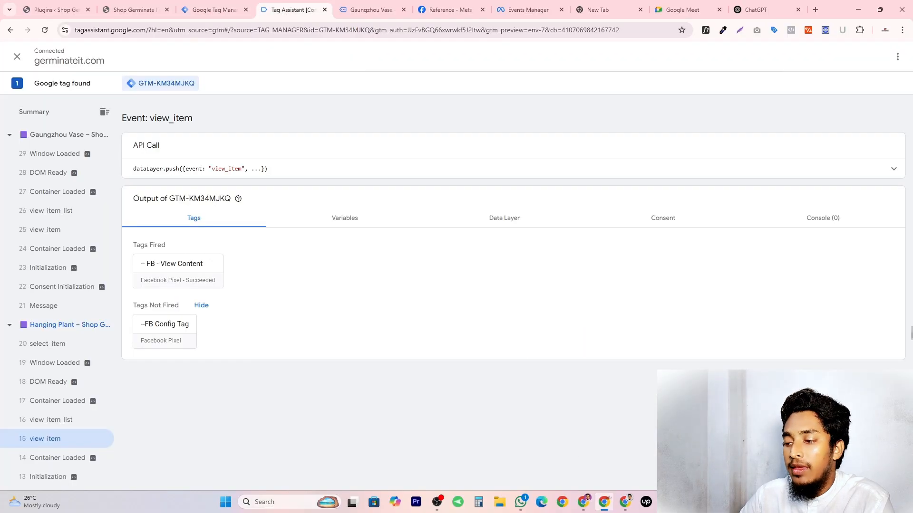
key("alt+Tab")
left_click(214, 10)
left_click(154, 161)
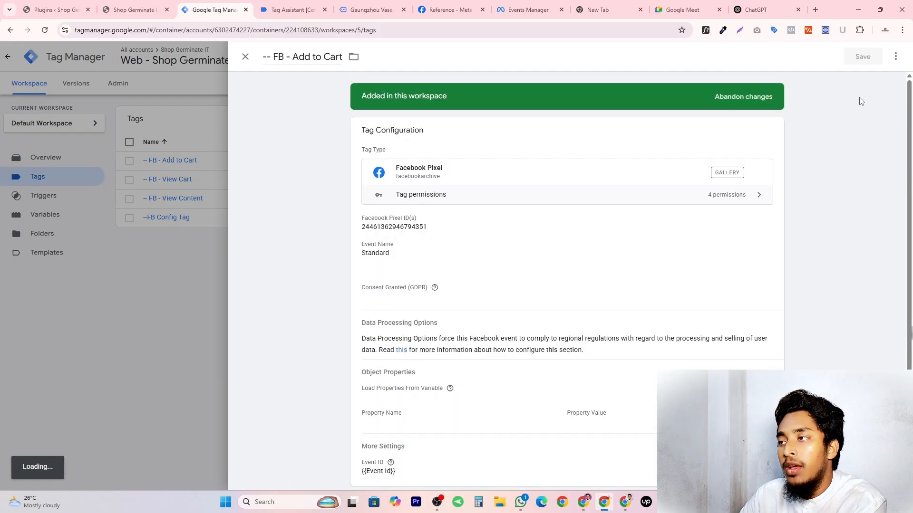
left_click(897, 56)
left_click(862, 79)
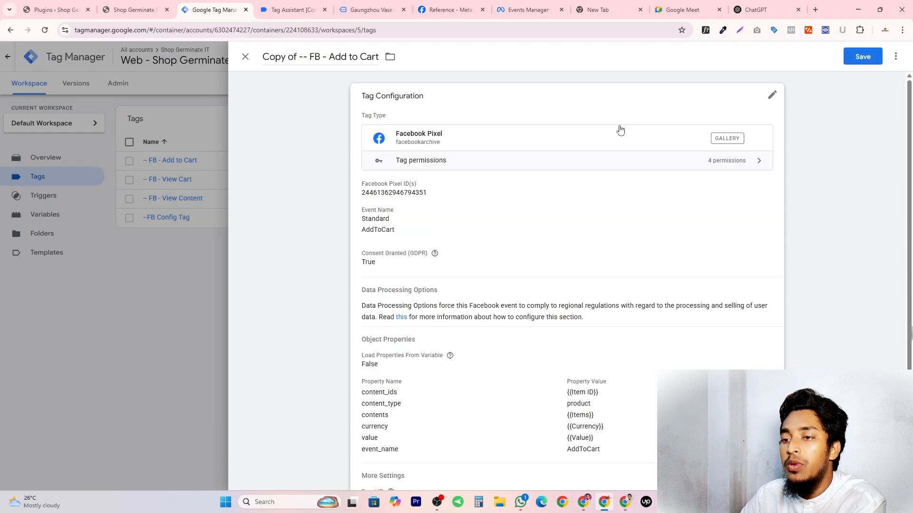
Rename the copied tag to "-- FB - Remove From Cart", removing the "Copy of" prefix and pasting the event title
left_click(300, 55)
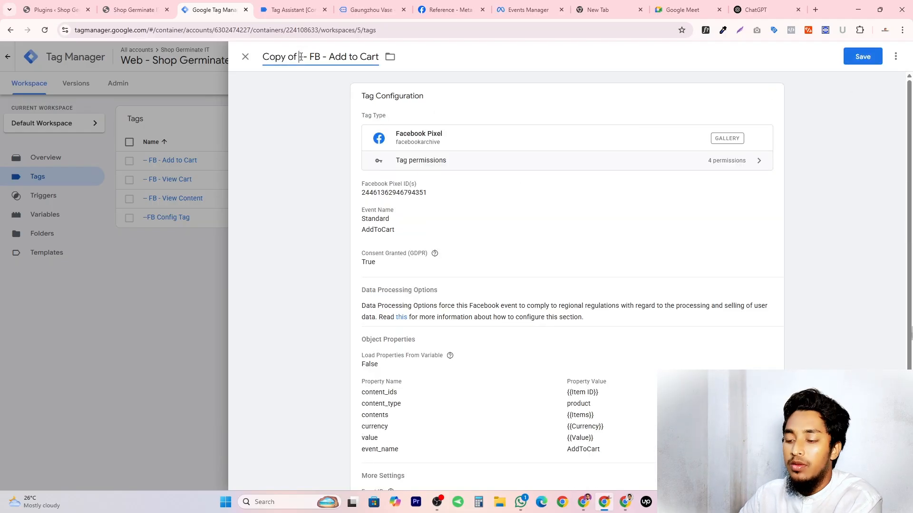
key("BackSpace")
key("BackSpace")
key("BackSpace")
key("BackSpace")
key("BackSpace")
key("BackSpace")
key("BackSpace")
key("BackSpace")
left_click_drag(293, 57, 352, 57)
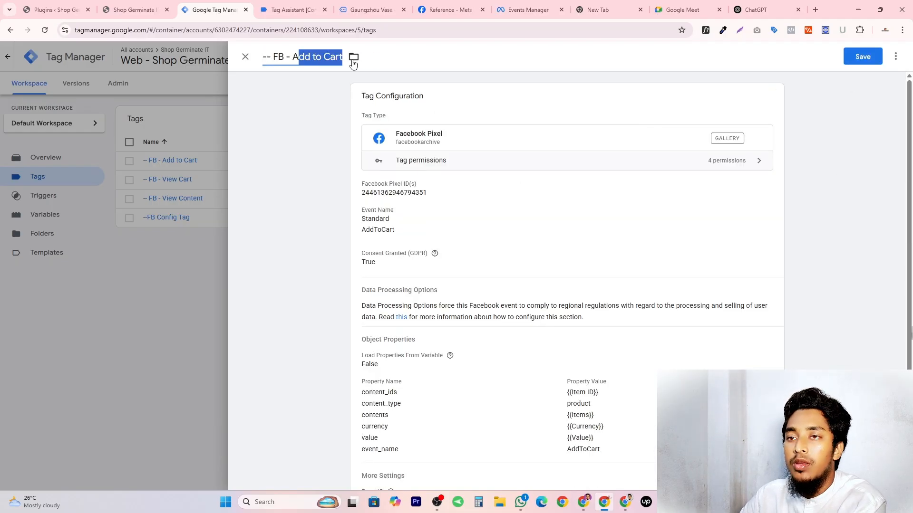
key("BackSpace")
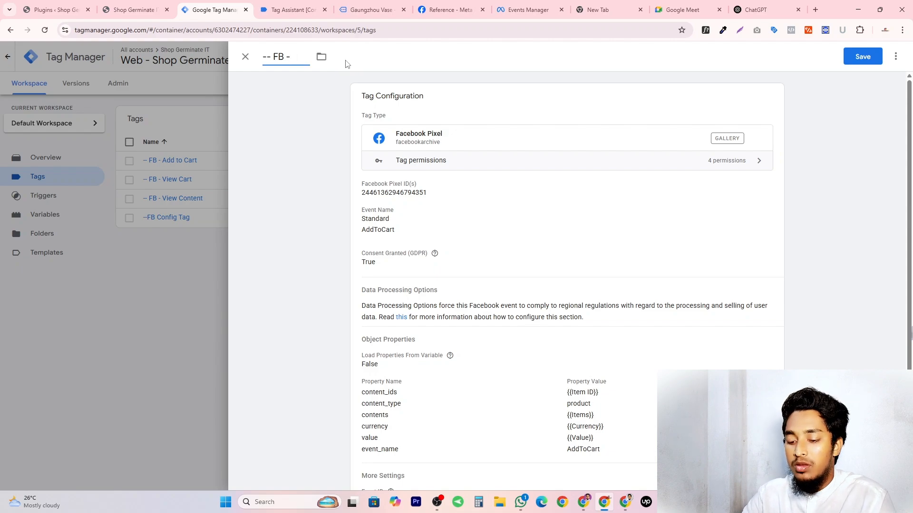
key("ctrl+v")
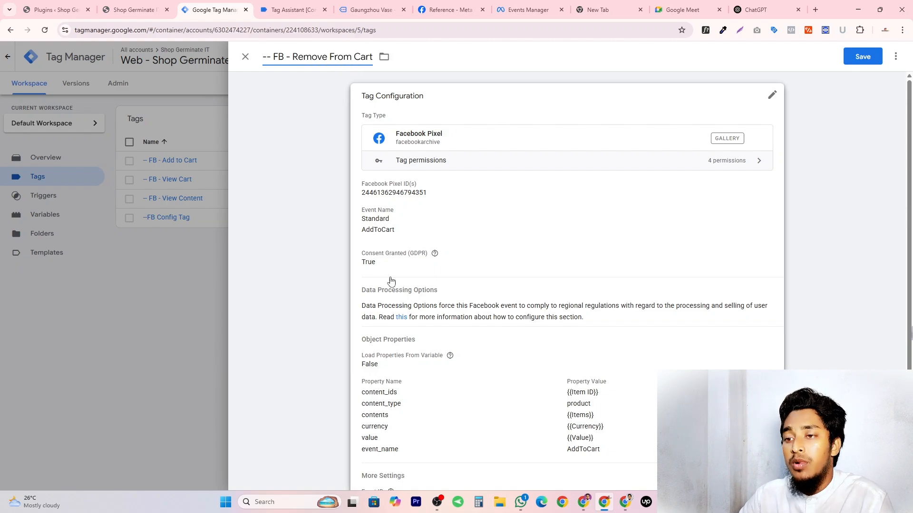
Set the Remove From Cart tag's event name to the custom event RemoveFromCart and expand its object properties
scroll(392, 280, "down", 2)
left_click(435, 132)
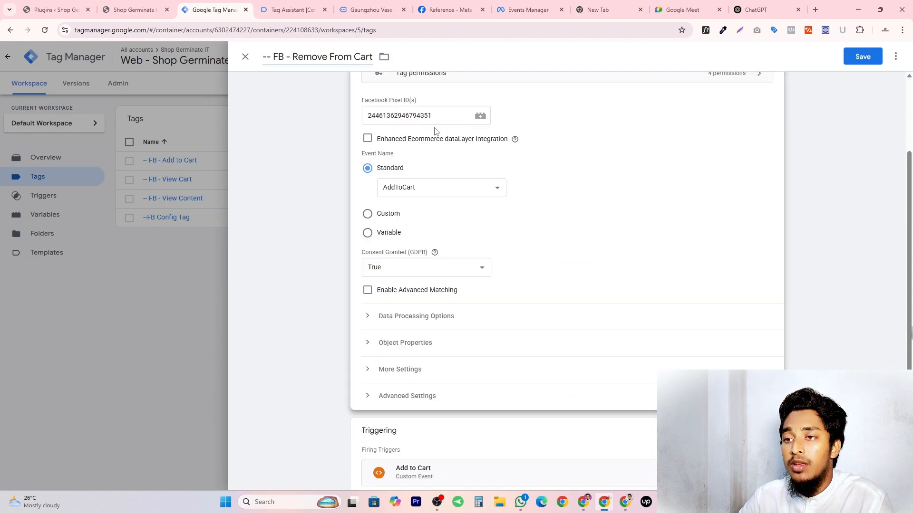
left_click(386, 216)
left_click(410, 208)
key("ctrl+v")
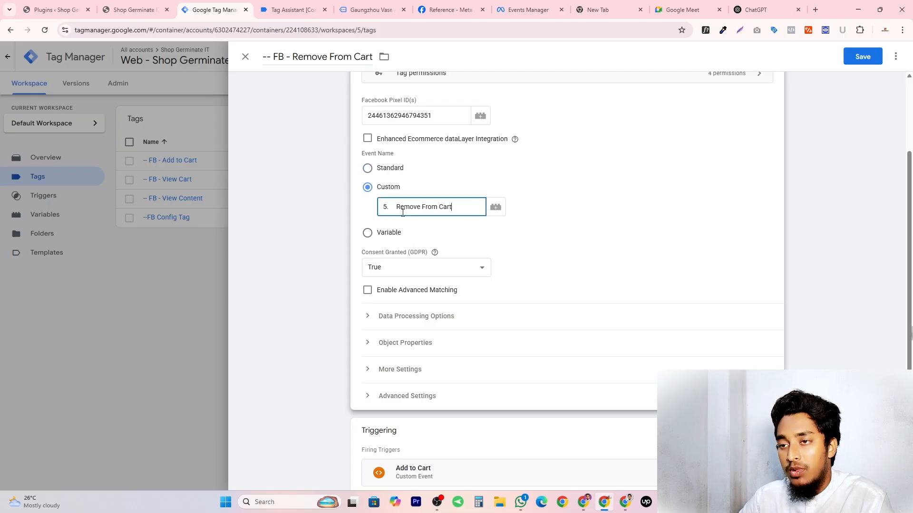
key("BackSpace")
key("BackSpace")
key("BackSpace")
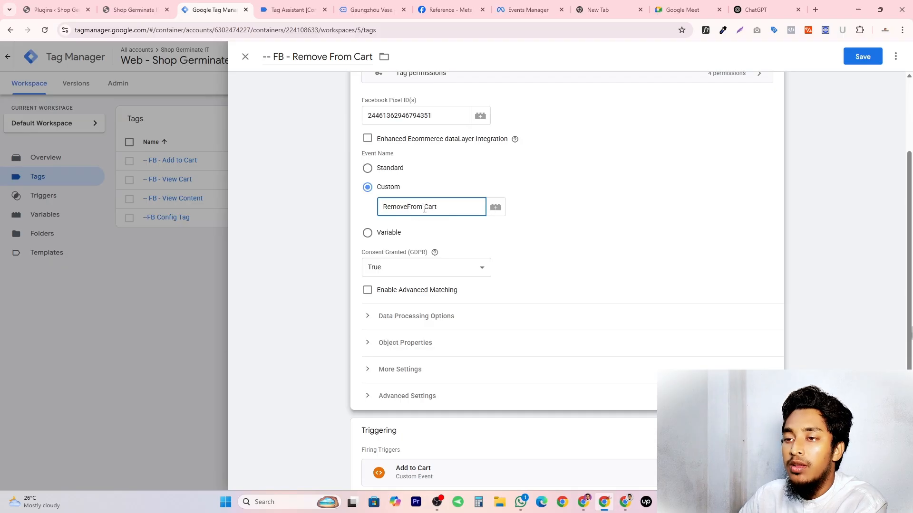
scroll(558, 279, "down", 1)
left_click(380, 321)
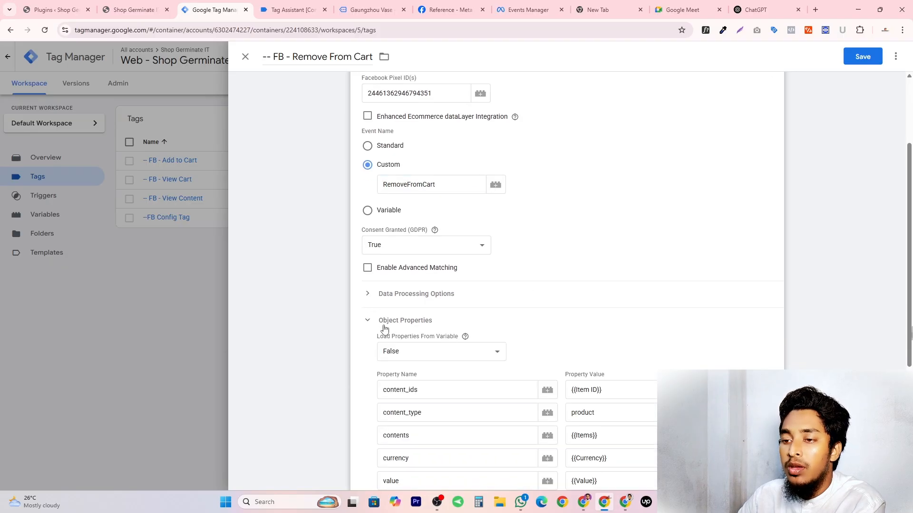
Set the Remove From Cart tag's event_name object property to RemoveFromCart, clearing the pasted list number and spaces
scroll(488, 353, "down", 5)
double_click(641, 294)
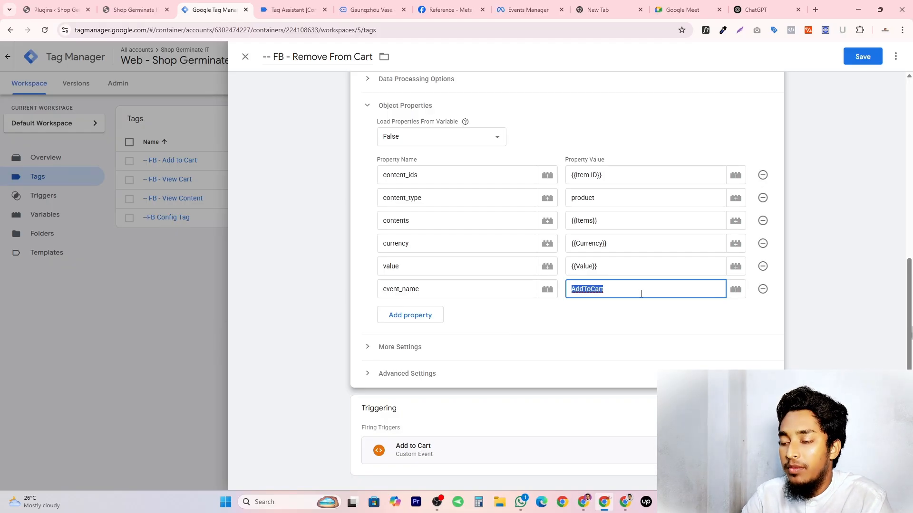
type("5.\tRemove From Cart")
key("Left")
key("Left")
key("Left")
key("Left")
key("Left")
key("Left")
key("Left")
key("Left")
key("Left")
key("Left")
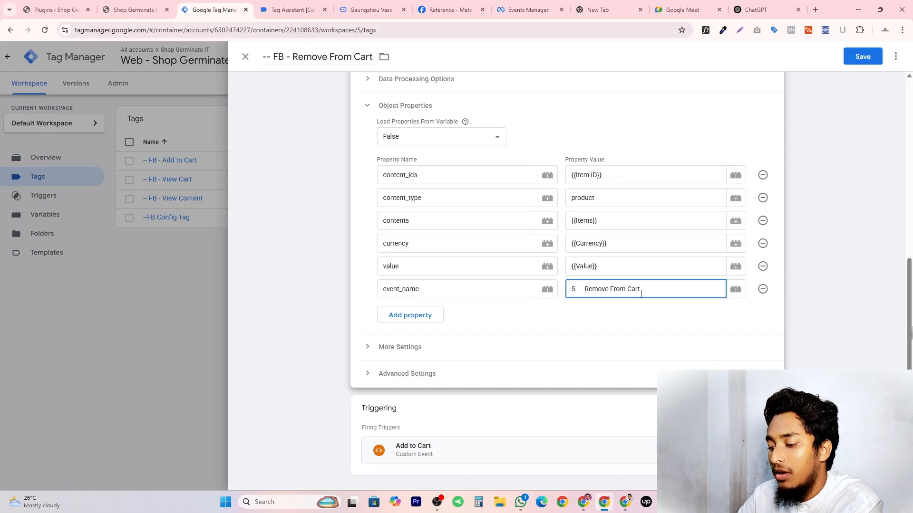
key("BackSpace")
key("BackSpace")
key("BackSpace")
key("BackSpace")
key("BackSpace")
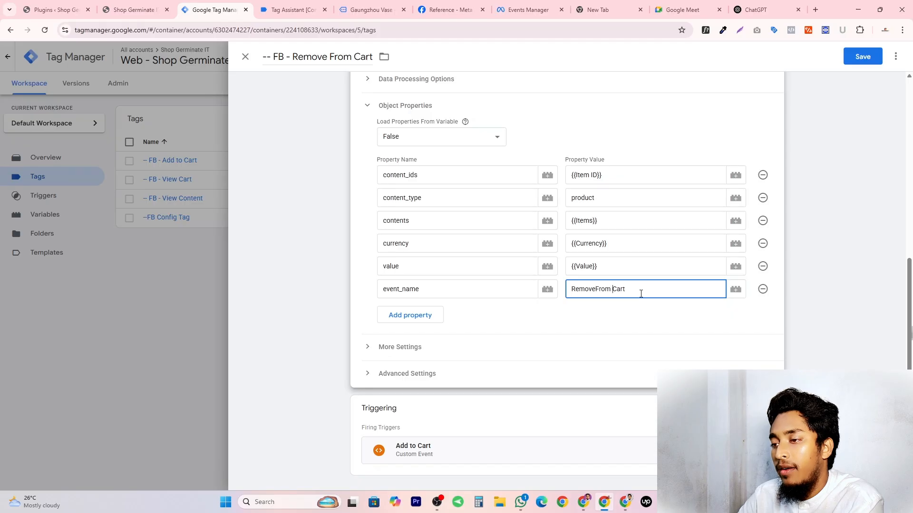
Replace the Add to Cart firing trigger with the Remove From Cart custom event trigger and save the tag
left_click(689, 430)
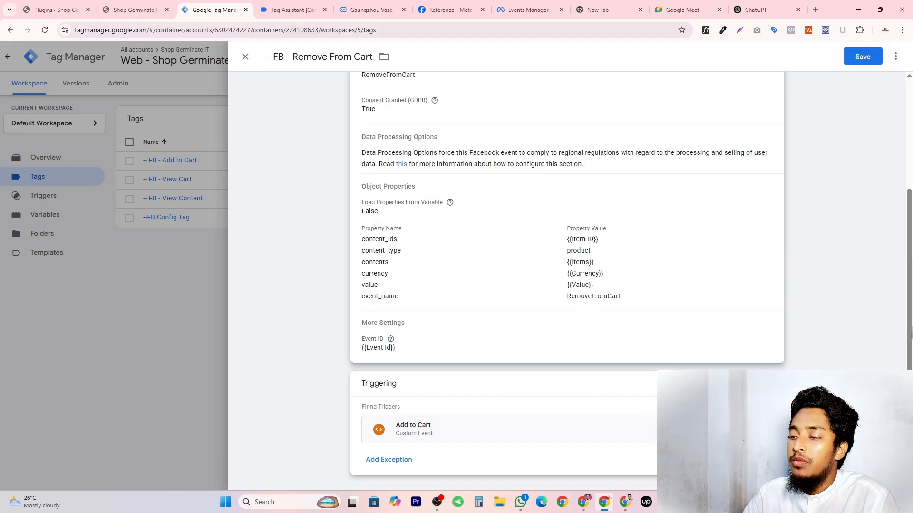
left_click(762, 430)
left_click(626, 420)
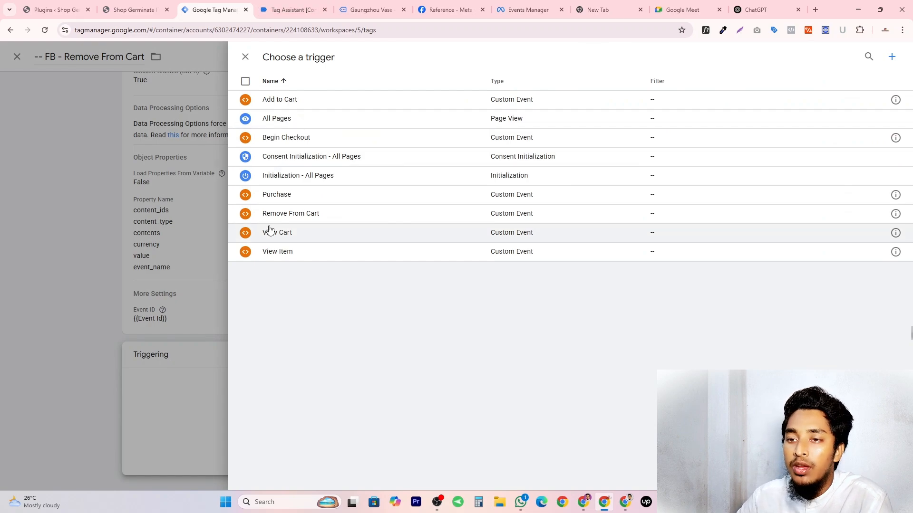
left_click(251, 215)
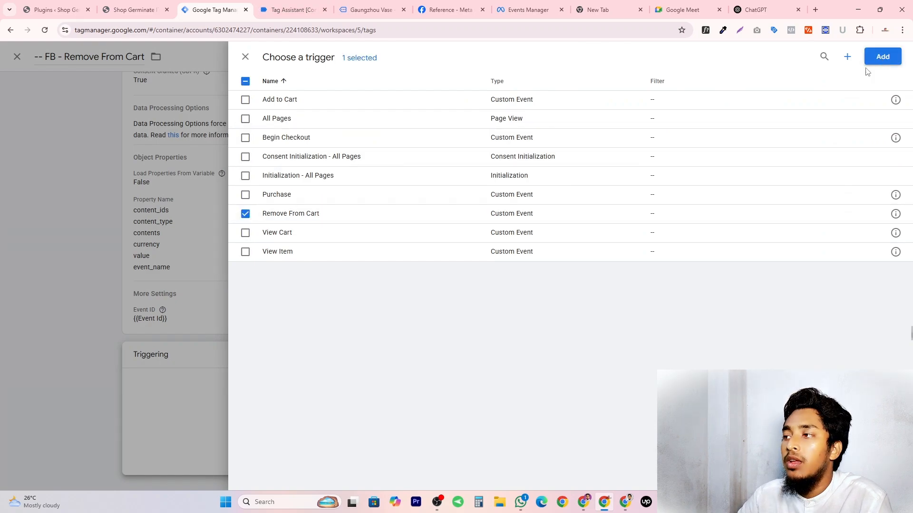
left_click(880, 56)
scroll(308, 216, "up", 3)
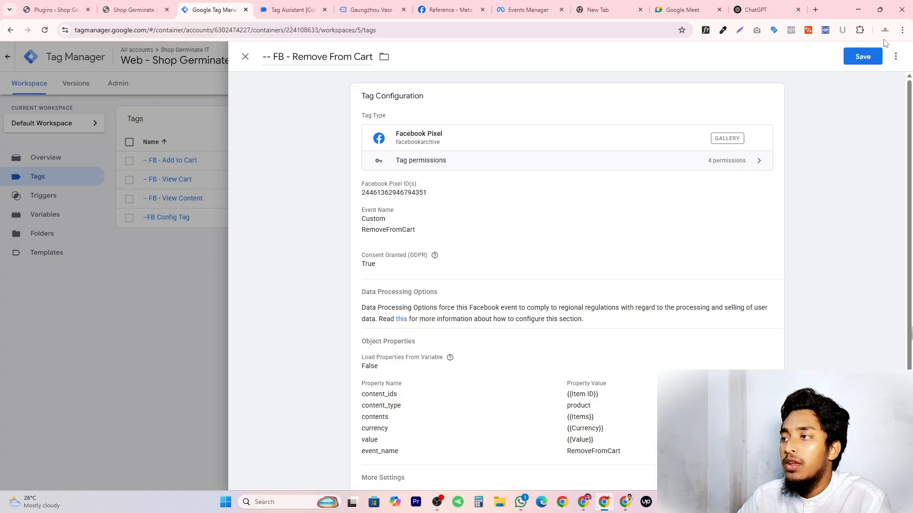
left_click(869, 61)
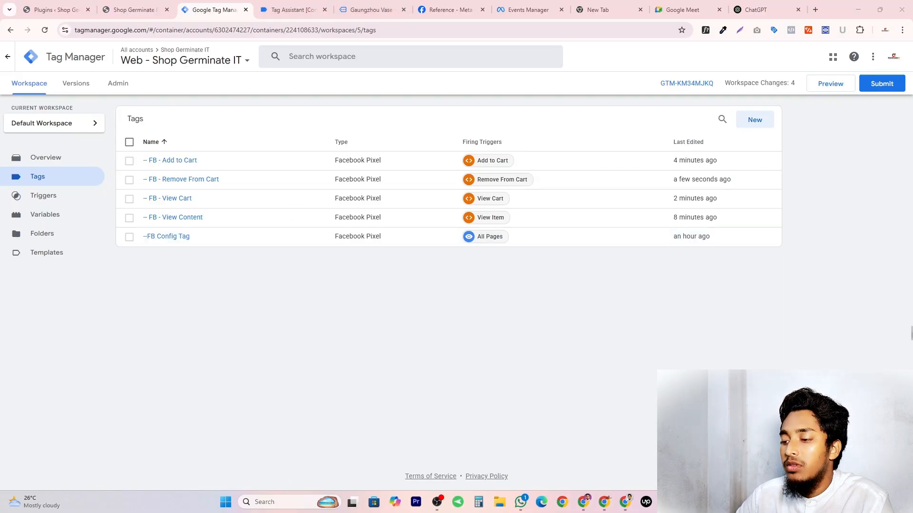
Copy the "Initiate Checkout" title from the Tracking Items notes and duplicate the "-- FB - Add to Cart" tag
key("alt+Tab")
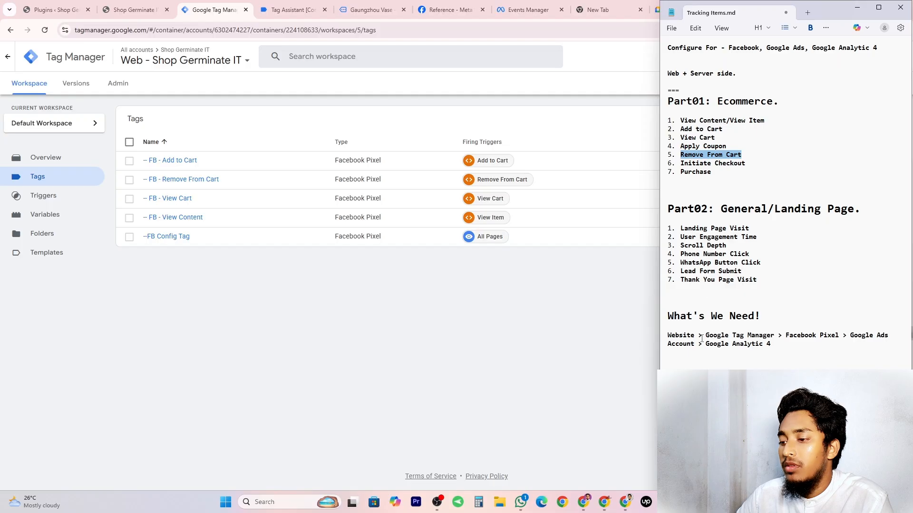
triple_click(696, 163)
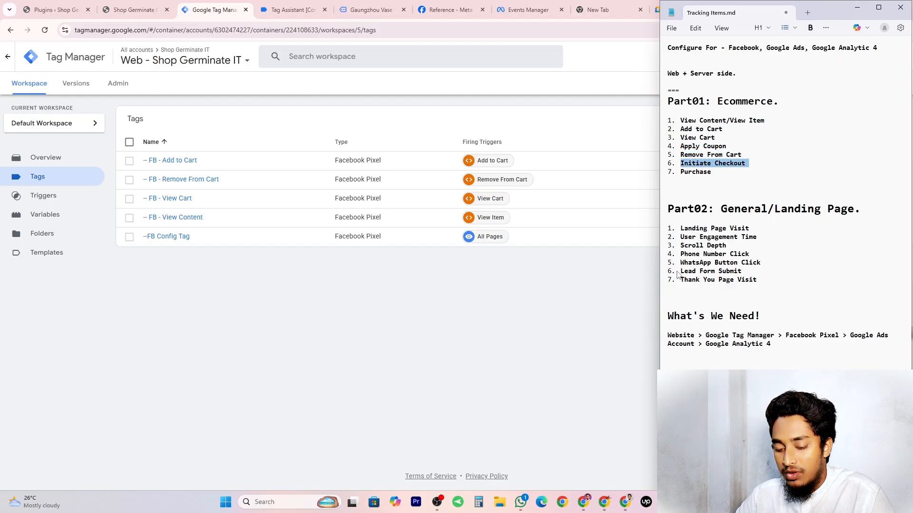
key("alt+Tab")
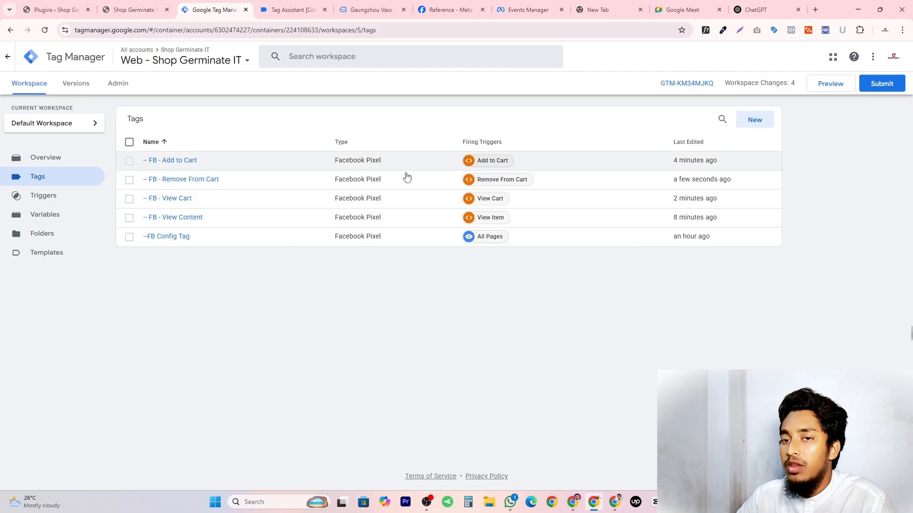
left_click(190, 161)
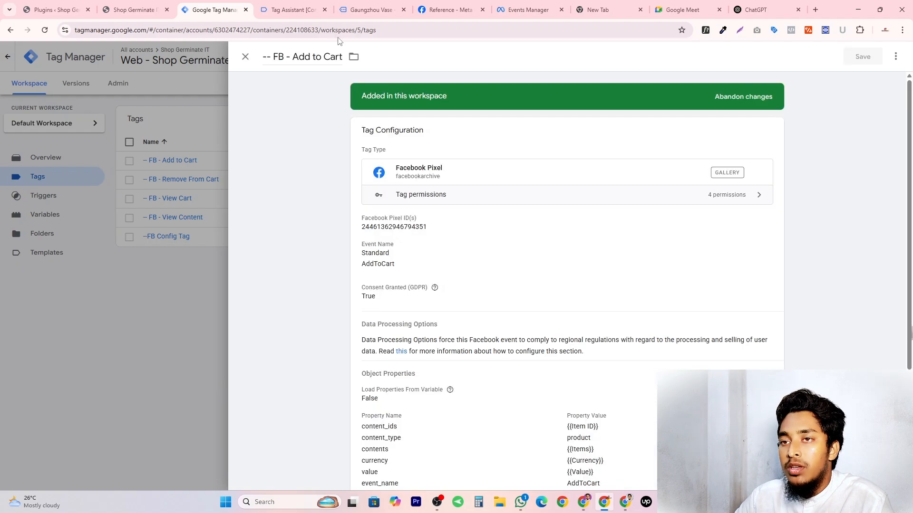
left_click(896, 56)
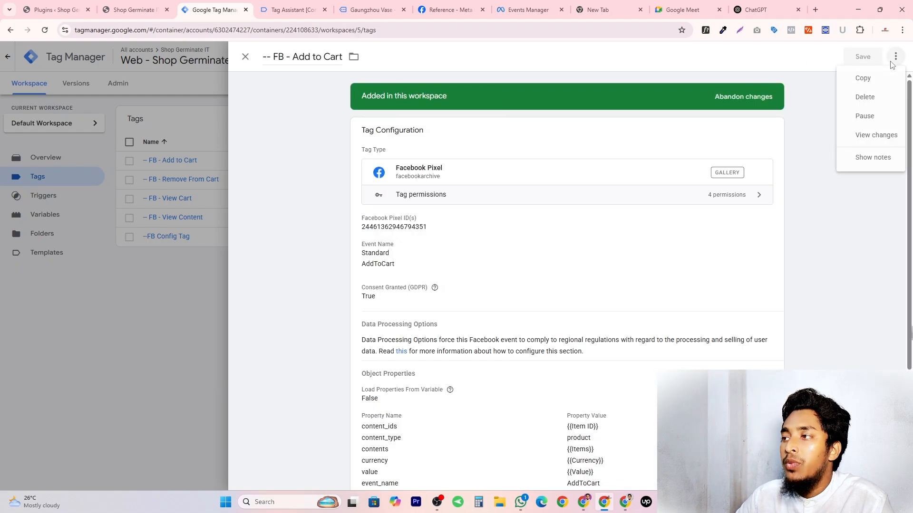
left_click(862, 76)
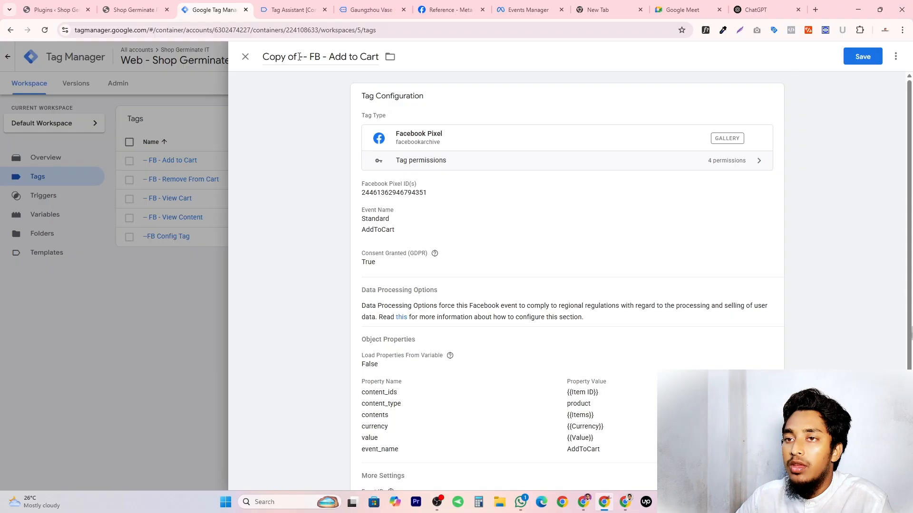
Rename the duplicated tag to "-- FB - Initiate Checkout", removing the "Copy of" prefix and pasting the copied title
key("BackSpace")
key("BackSpace")
key("BackSpace")
key("BackSpace")
key("BackSpace")
key("BackSpace")
key("BackSpace")
key("BackSpace")
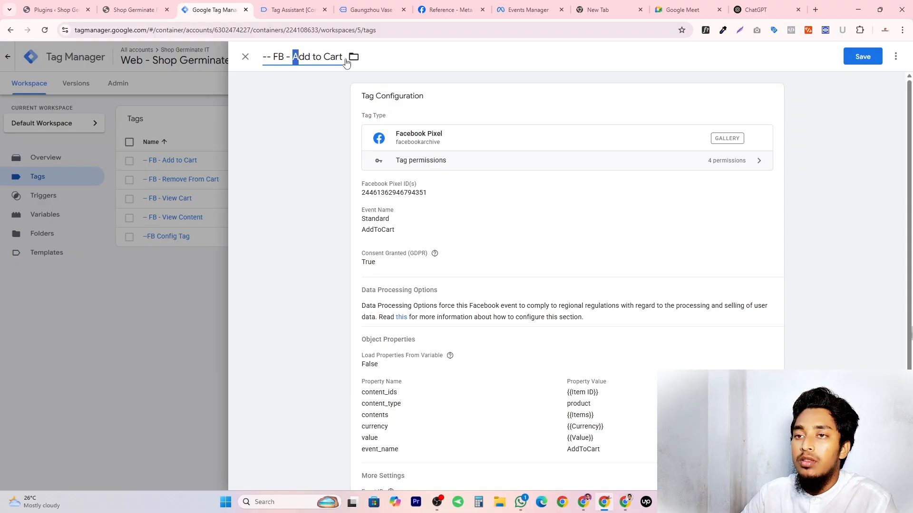
key("shift+Right")
key("shift+Right")
key("shift+Right")
key("shift+Right")
key("shift+Right")
key("shift+Right")
key("shift+Right")
key("shift+Right")
key("shift+Right")
key("shift+Right")
key("ctrl+v")
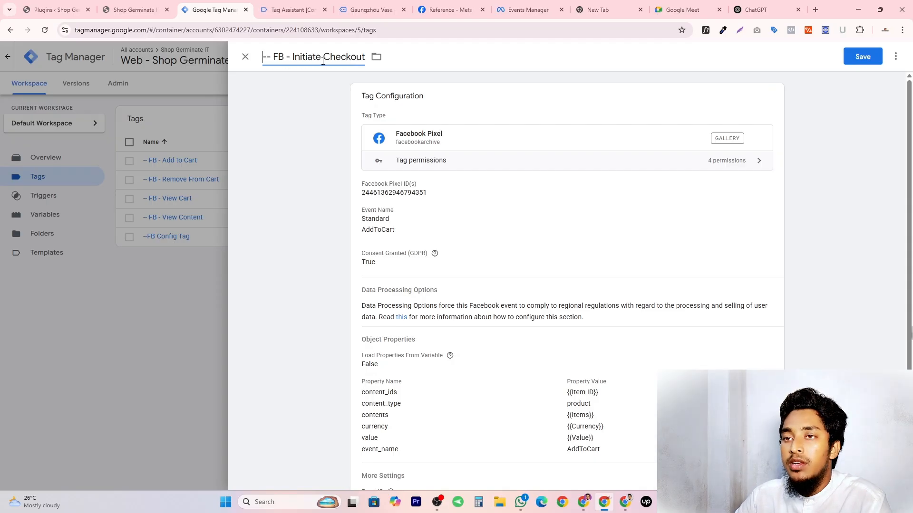
Set the Initiate Checkout tag's standard event name to InitiateCheckout and expand its data processing options
left_click(434, 226)
left_click(433, 284)
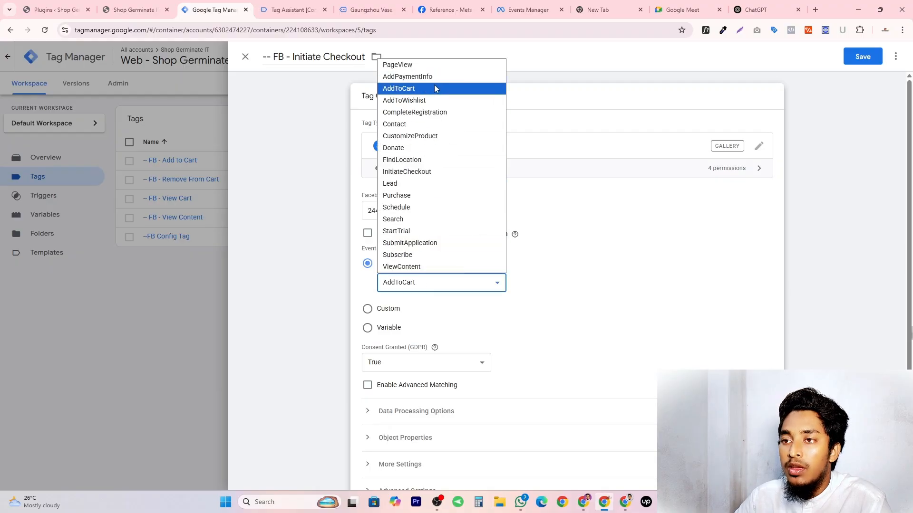
left_click(422, 171)
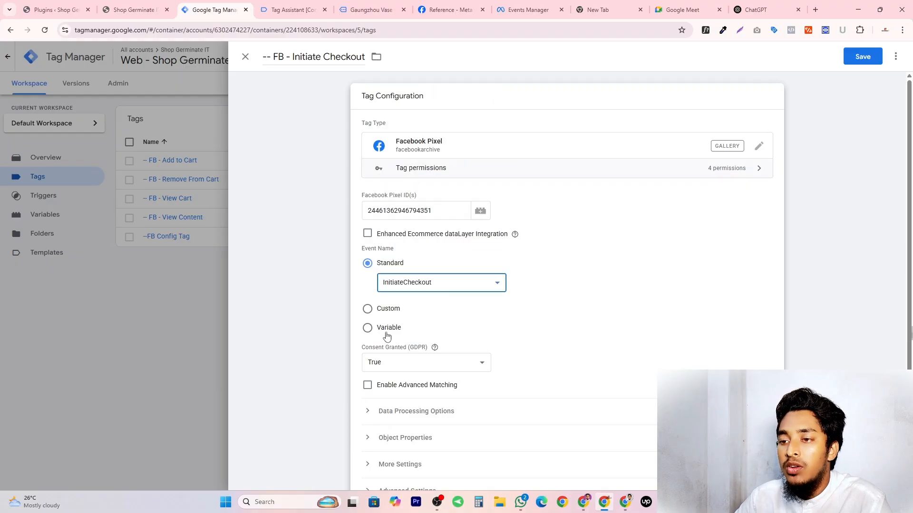
scroll(379, 239, "down", 2)
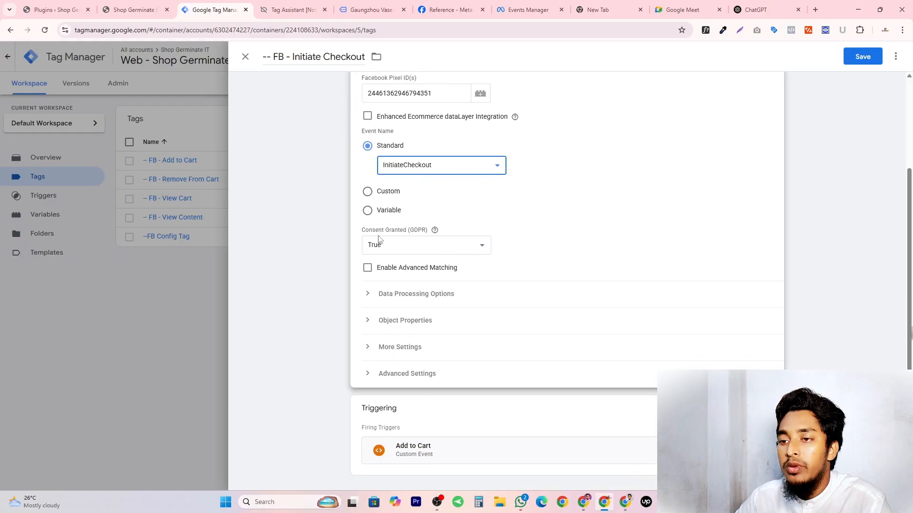
left_click(375, 296)
Check the object properties listed for InitiateCheckout in the Meta Pixel reference, then return to Google Tag Manager
left_click(449, 6)
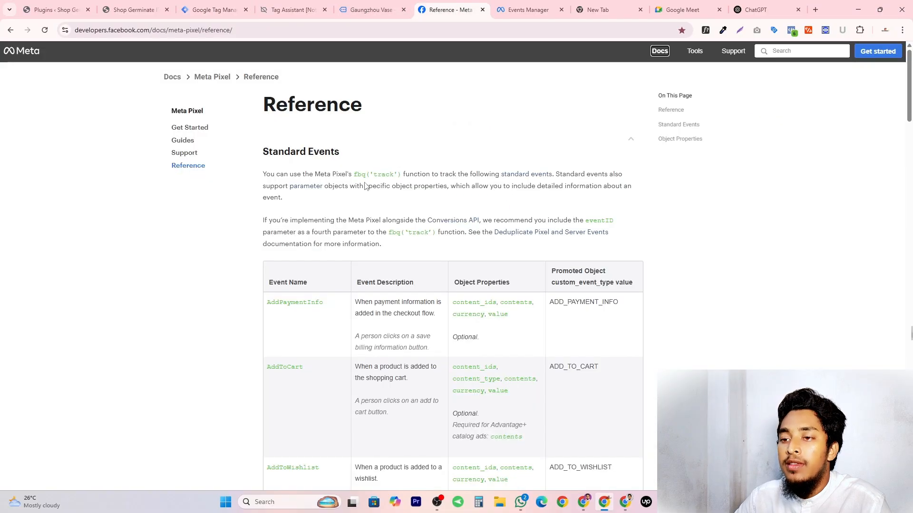
scroll(333, 214, "down", 12)
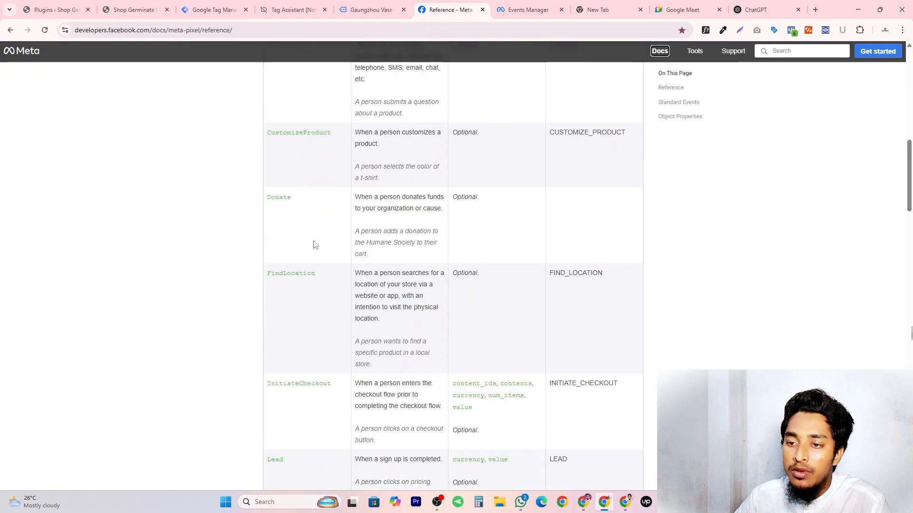
scroll(313, 245, "down", 15)
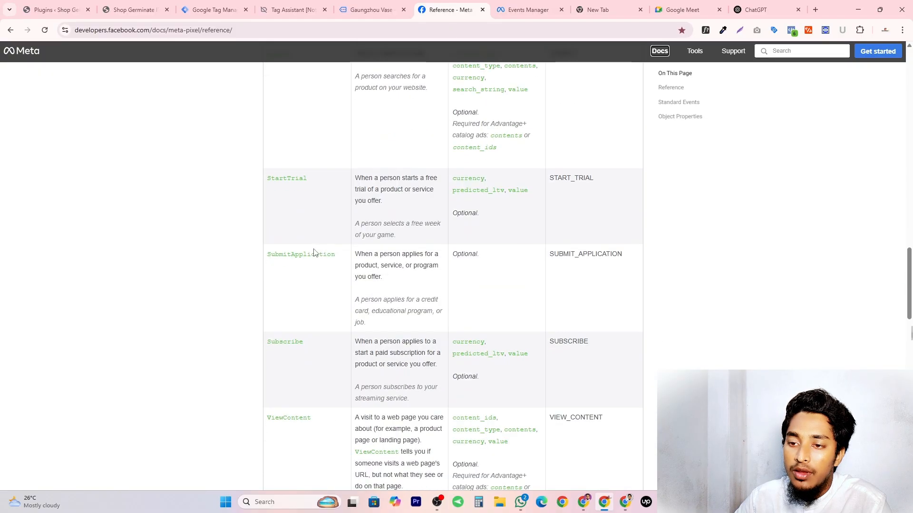
scroll(313, 252, "down", 4)
scroll(311, 254, "up", 10)
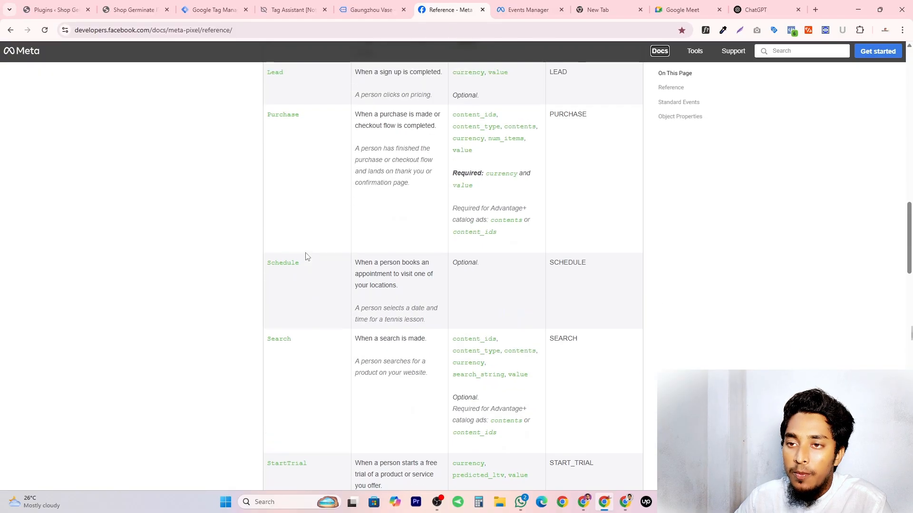
scroll(306, 257, "up", 5)
double_click(284, 233)
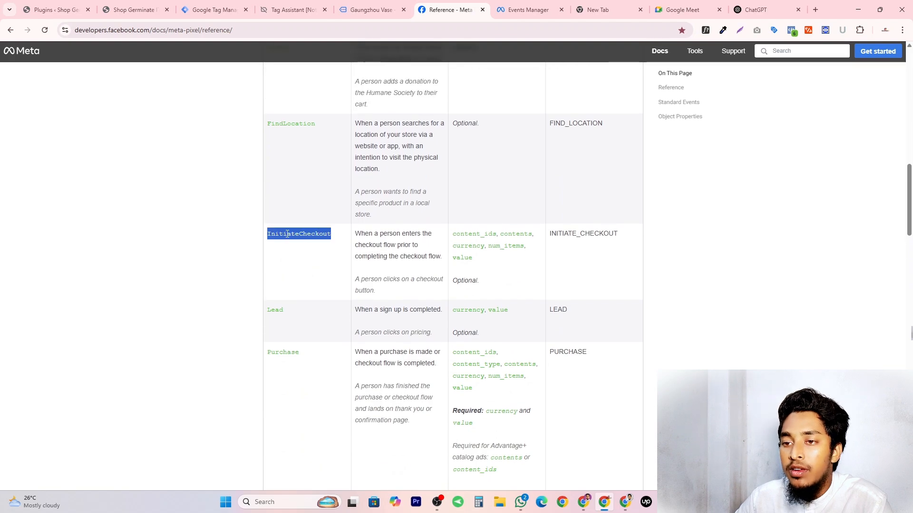
double_click(476, 234)
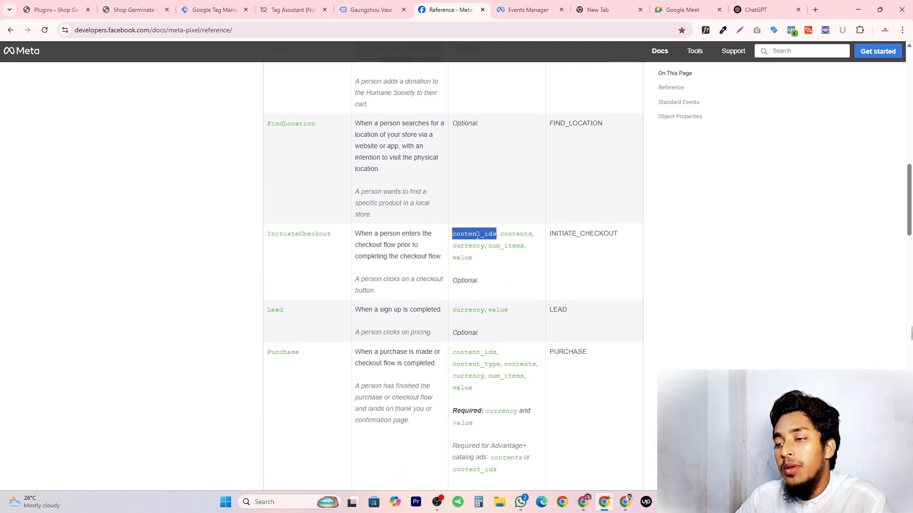
double_click(518, 234)
double_click(470, 248)
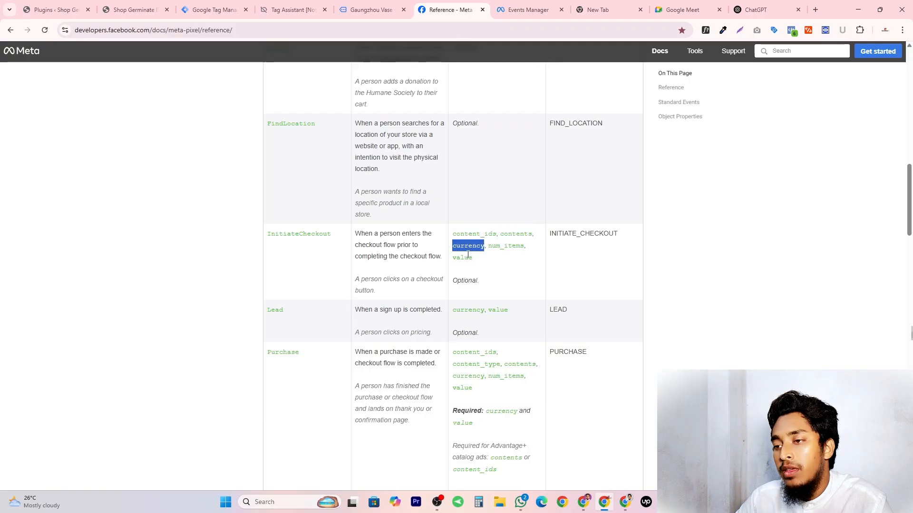
left_click(468, 256)
scroll(409, 257, "up", 6)
left_click(340, 10)
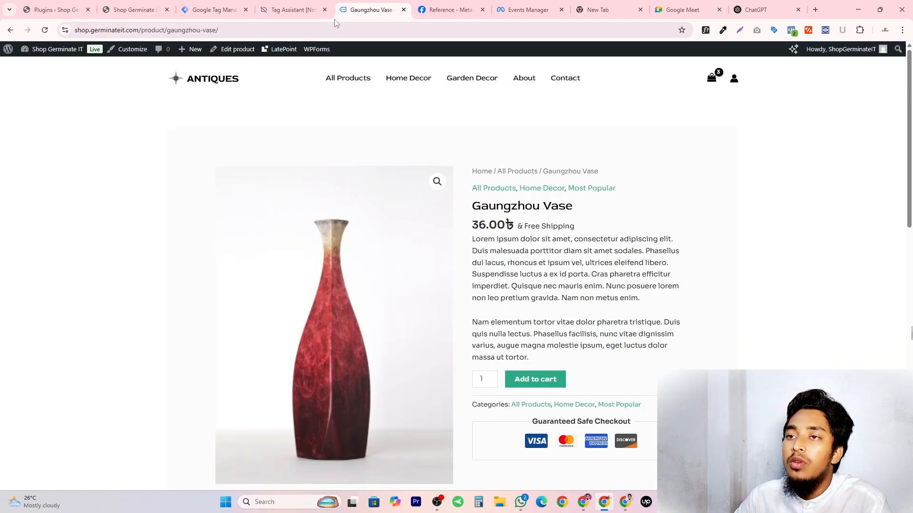
left_click(292, 10)
left_click(214, 10)
Expand the tag's object properties and more settings, and set the event_name property to InitiateCheckout without the list number or spaces
scroll(427, 339, "down", 1)
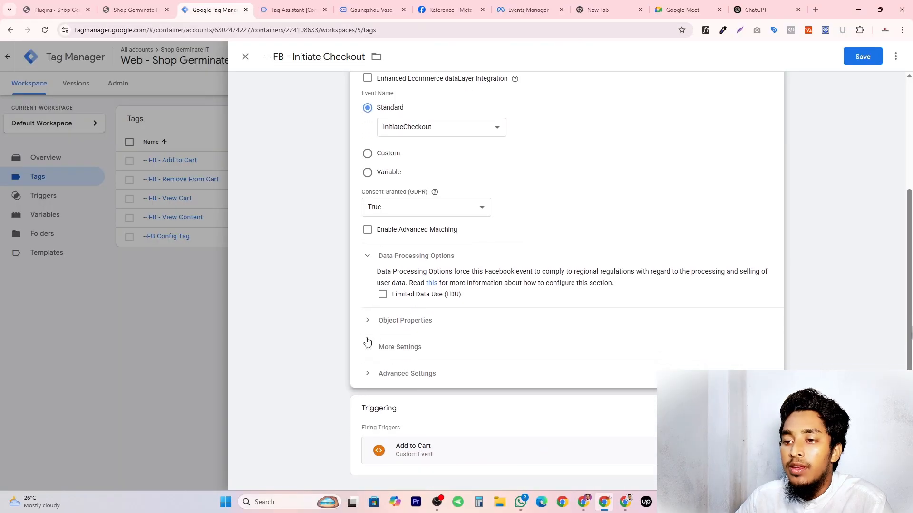
left_click(368, 345)
left_click(368, 322)
scroll(434, 413, "down", 5)
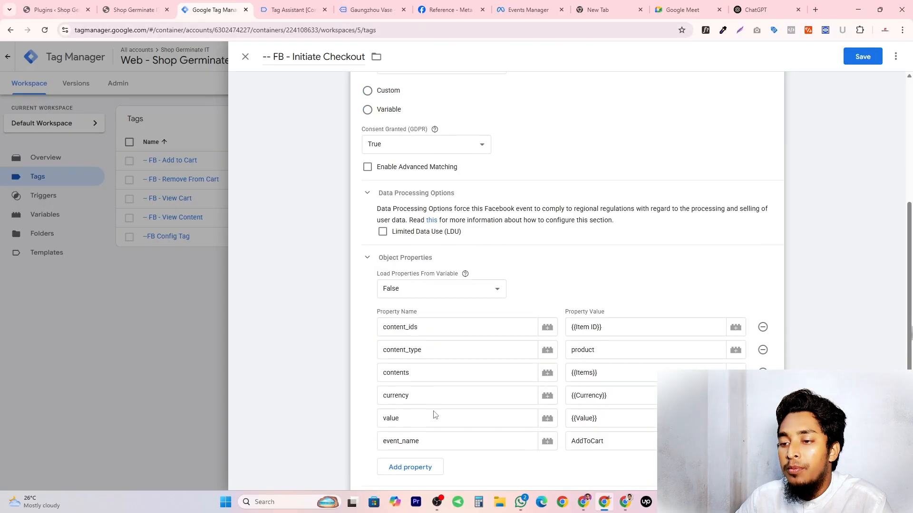
double_click(627, 267)
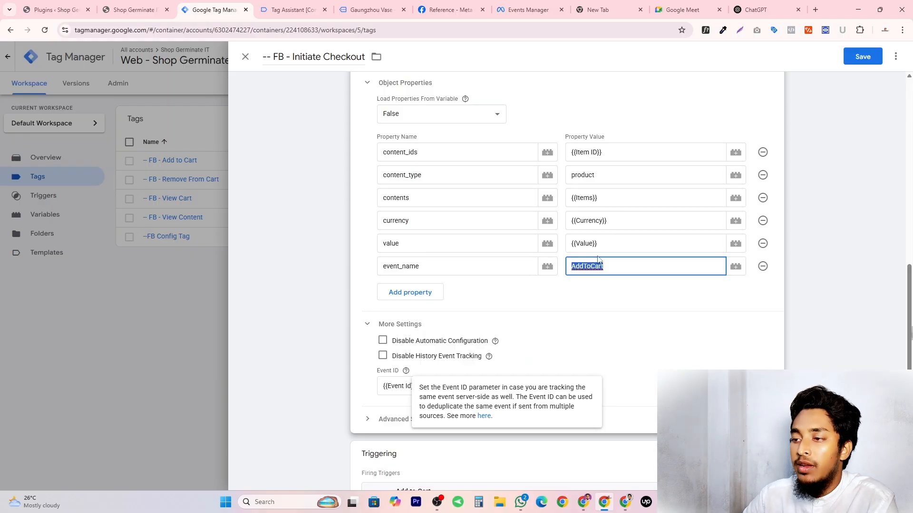
scroll(605, 340, "up", 2)
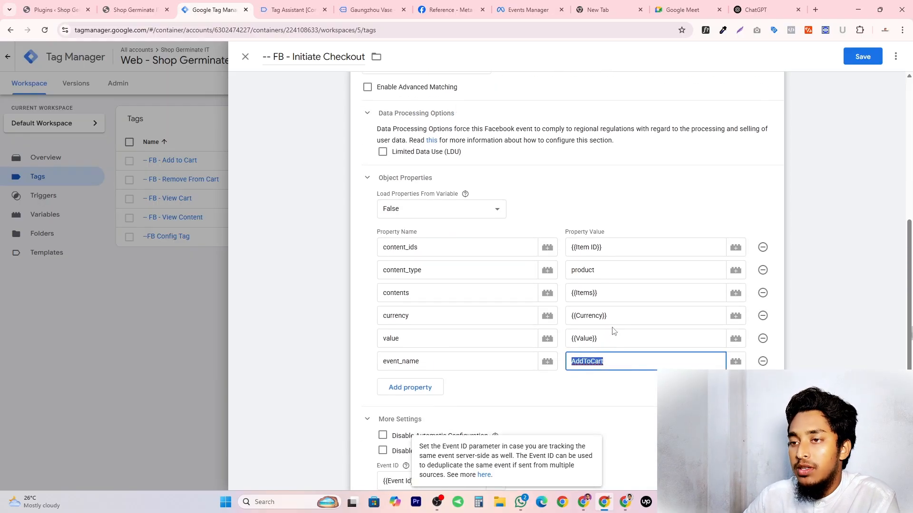
type("6.  Initiate Checkout")
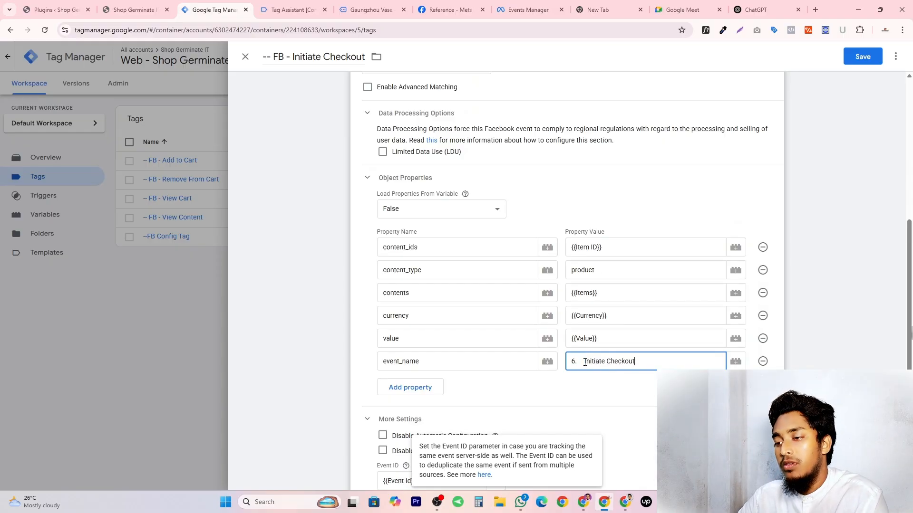
left_click(584, 362)
key("BackSpace")
key("BackSpace")
key("BackSpace")
key("BackSpace")
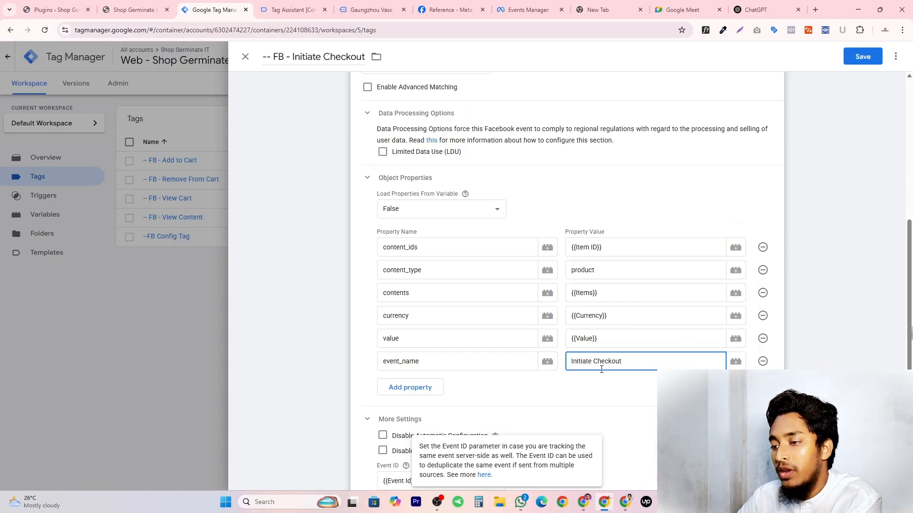
Replace the Initiate Checkout tag's Add to Cart firing trigger with the Begin Checkout trigger and save the tag
scroll(597, 367, "down", 3)
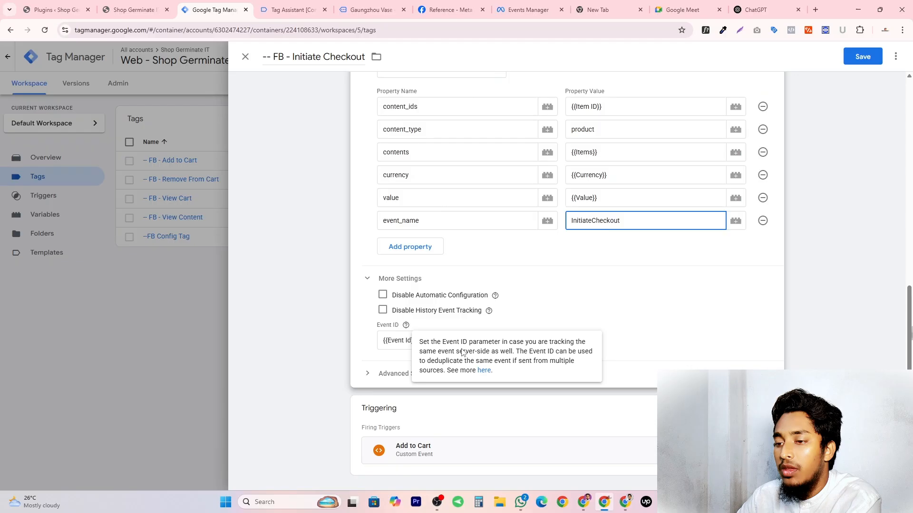
left_click(639, 330)
left_click(617, 416)
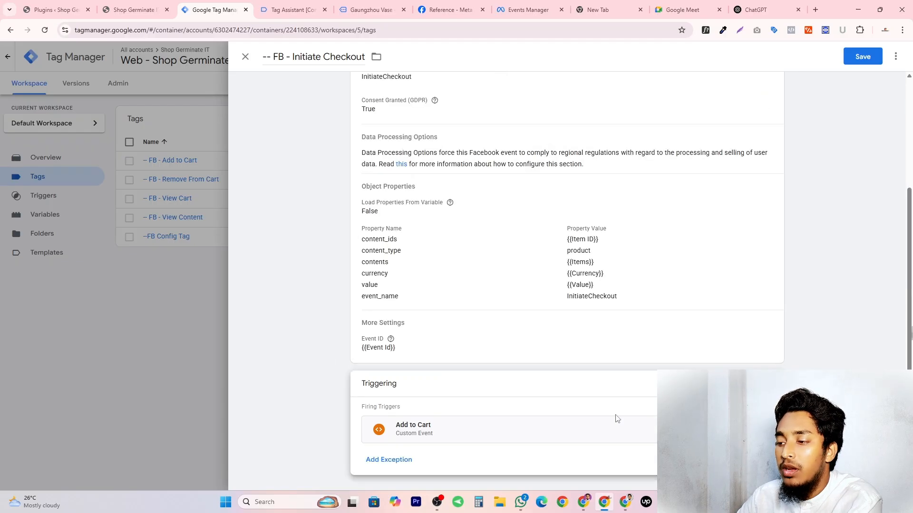
left_click(762, 433)
left_click(610, 434)
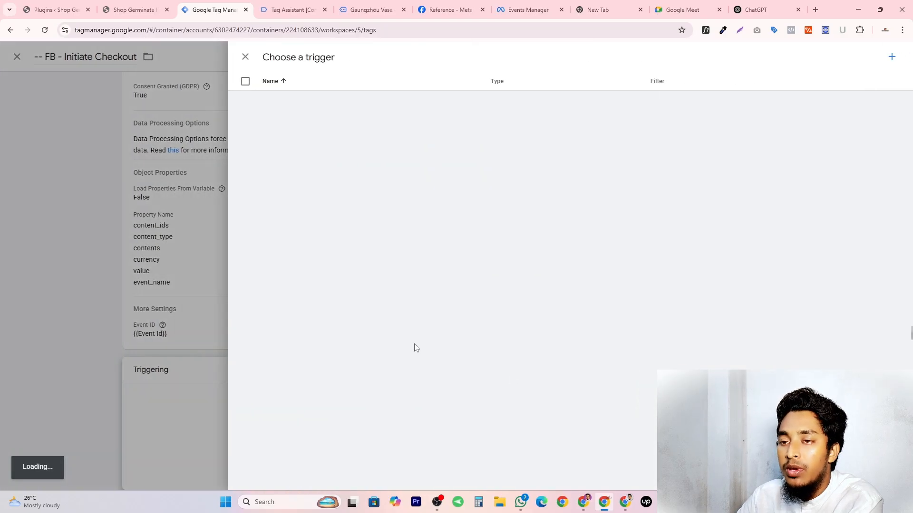
left_click(307, 137)
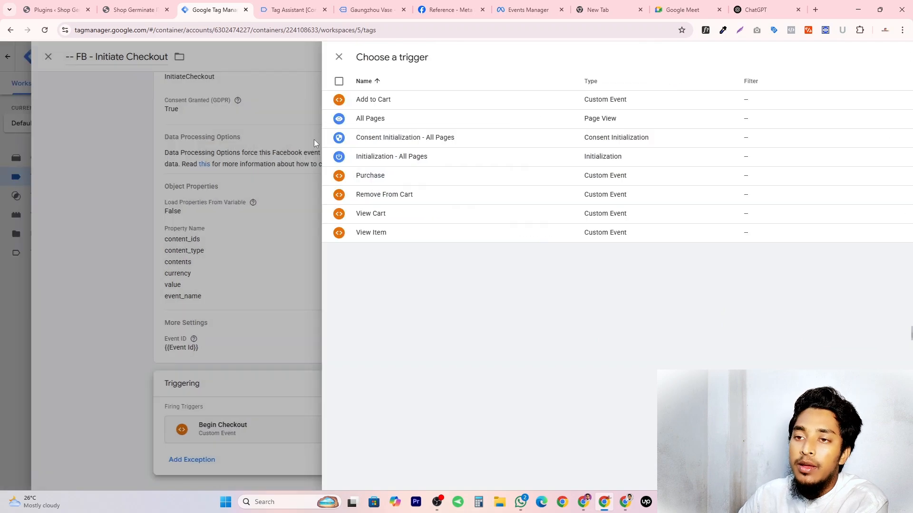
scroll(470, 377, "up", 3)
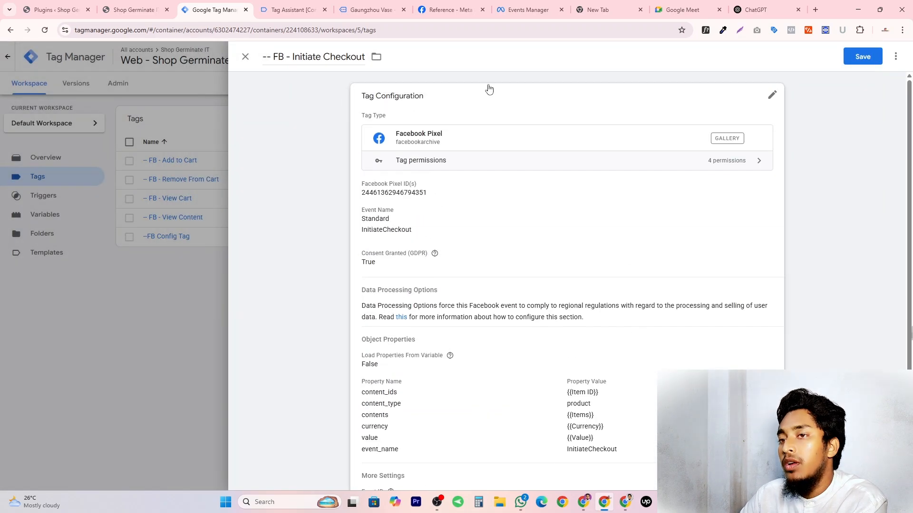
left_click(863, 57)
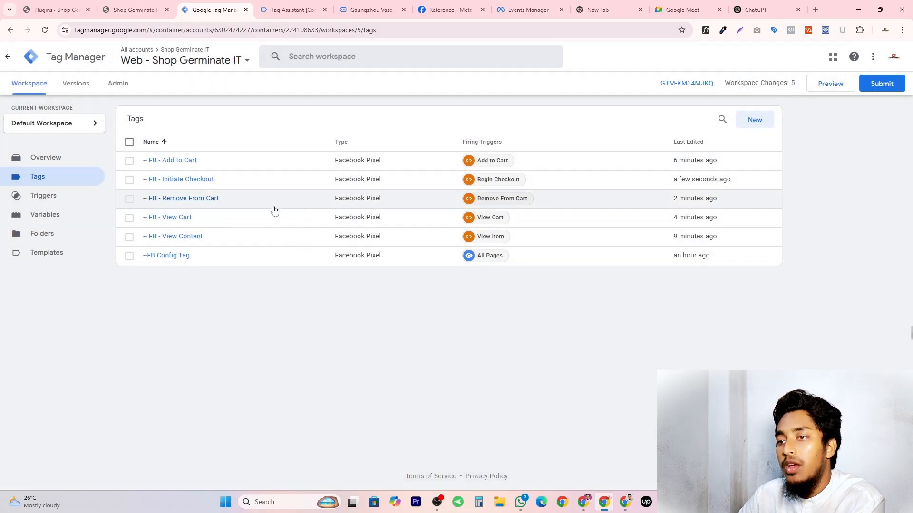
Duplicate the "-- FB - View Content" tag and remove the "Copy of" prefix from the copy's name
left_click(187, 237)
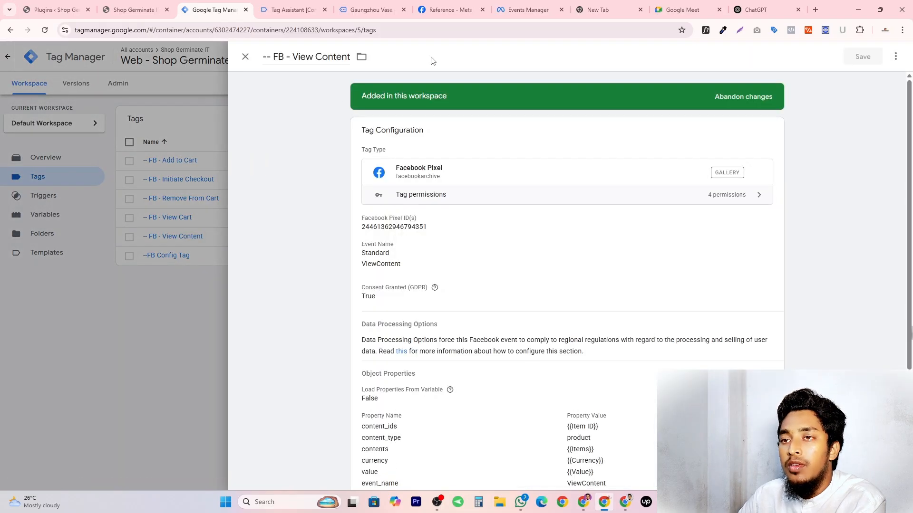
left_click(863, 78)
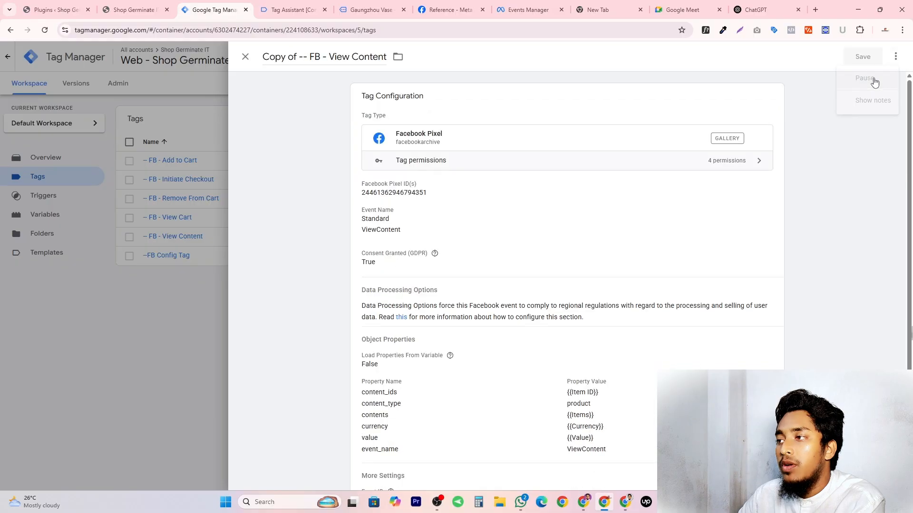
left_click(298, 55)
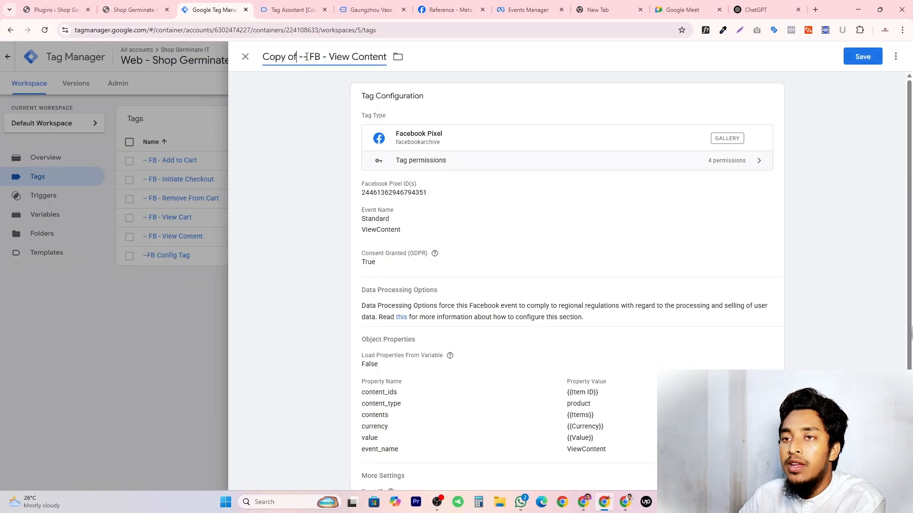
key("BackSpace")
key("BackSpace")
key("BackSpace")
key("BackSpace")
key("BackSpace")
key("BackSpace")
key("BackSpace")
key("BackSpace")
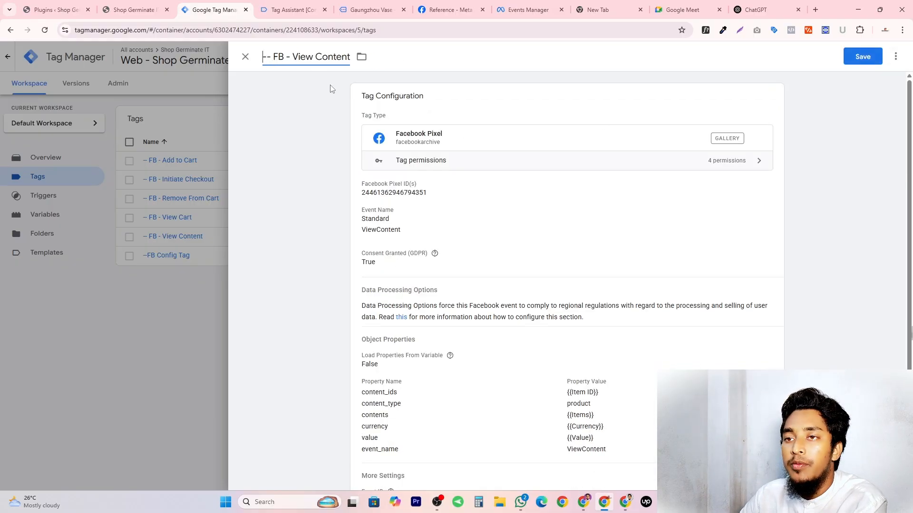
Copy "Purchase" from the Tracking Items.md note in Notepad and paste it over "View Content" in the duplicated tag's name
key("alt+Tab")
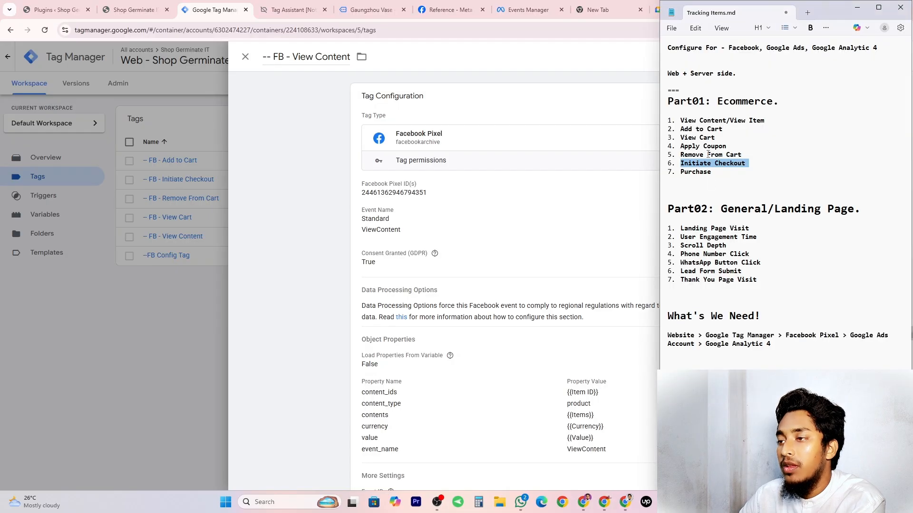
double_click(699, 172)
right_click(699, 174)
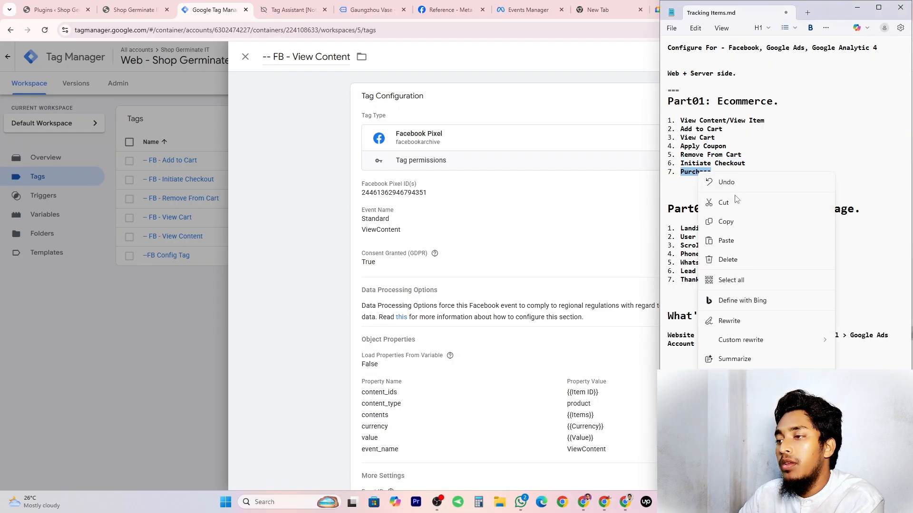
left_click(729, 221)
left_click(293, 58)
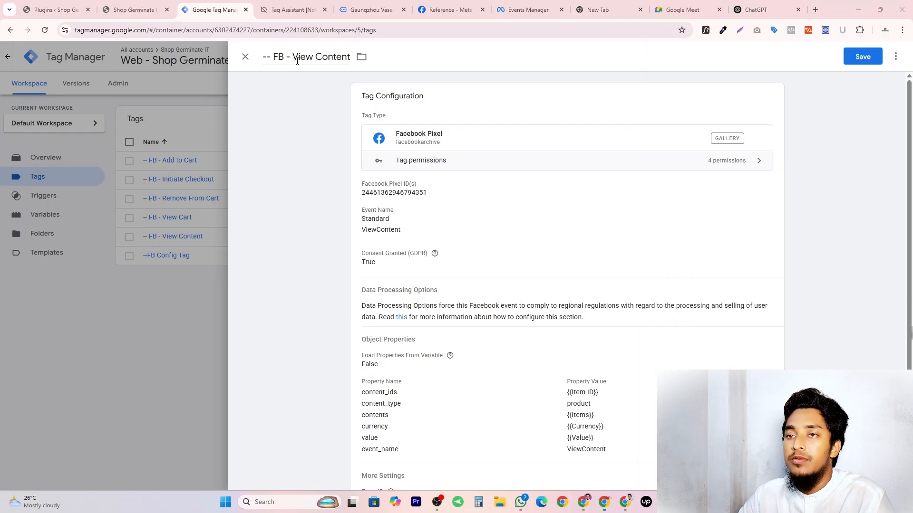
left_click_drag(292, 57, 380, 67)
key("ctrl+v")
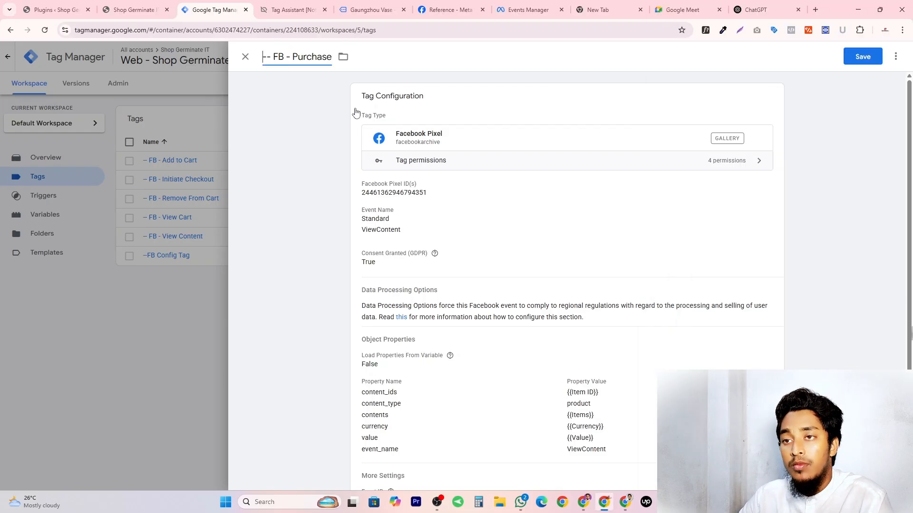
Set the Purchase tag's standard event name to Purchase and expand its object properties
left_click(326, 180)
scroll(494, 240, "down", 3)
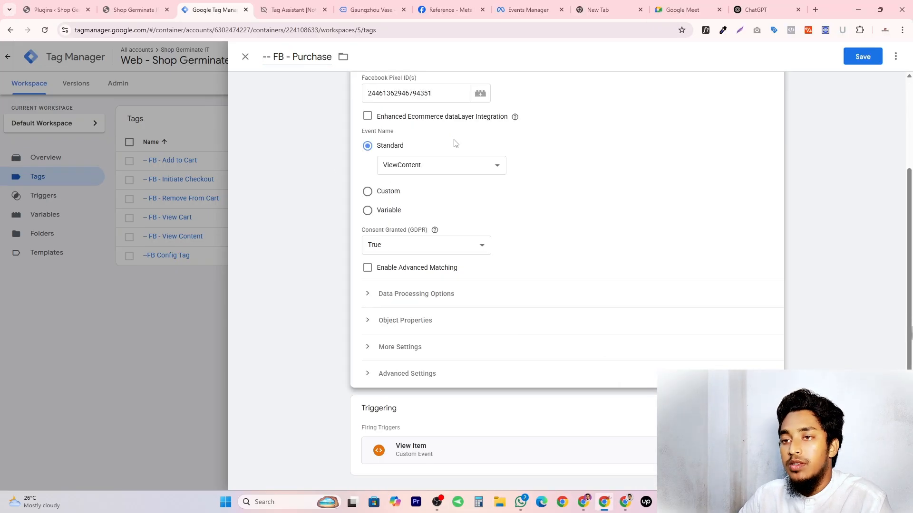
left_click(453, 142)
left_click(440, 164)
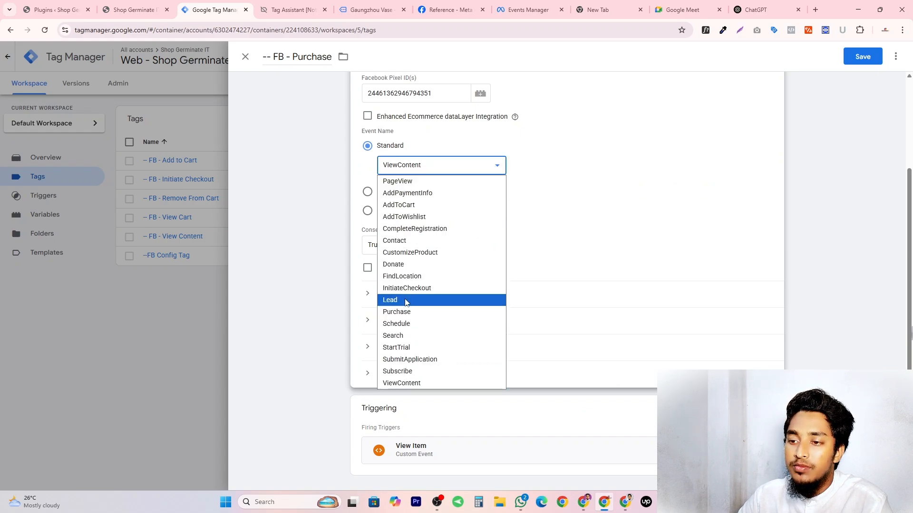
left_click(404, 312)
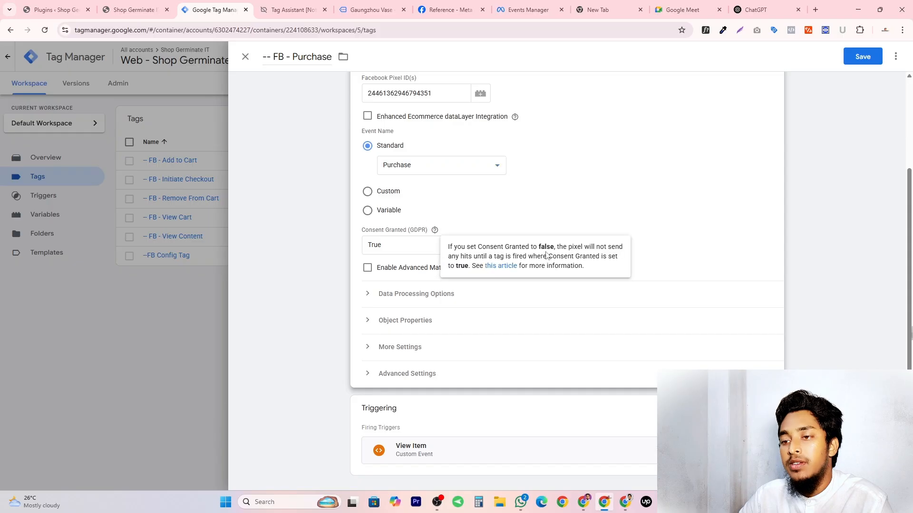
left_click(364, 324)
scroll(589, 298, "down", 5)
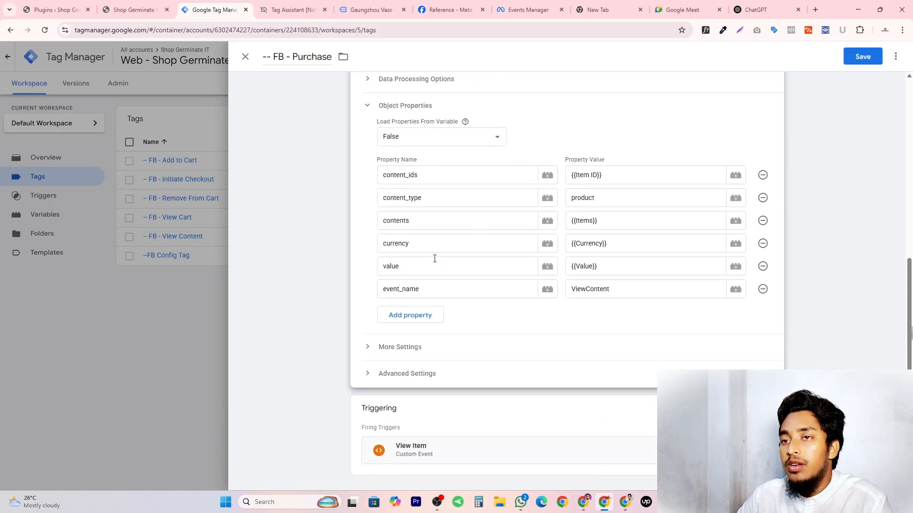
scroll(434, 258, "up", 7)
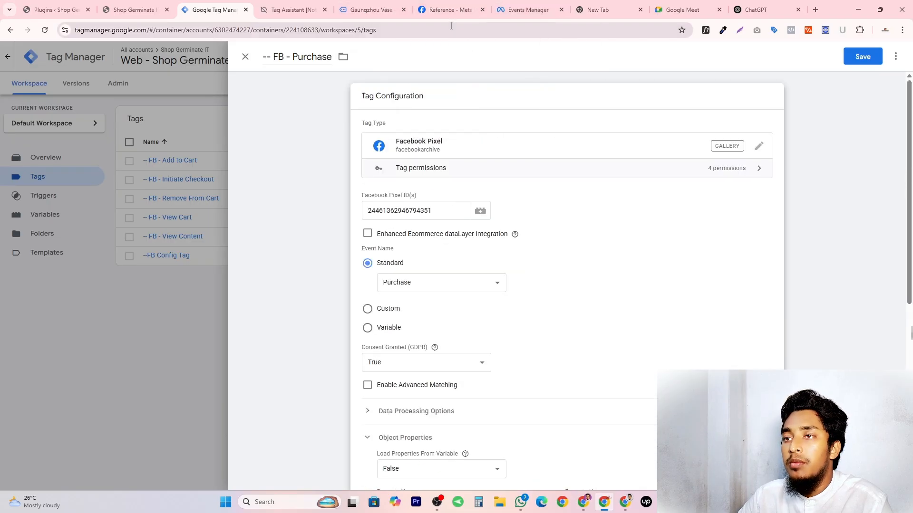
Check which object properties the Meta Pixel reference lists and requires for the Purchase event
left_click(446, 9)
scroll(368, 267, "down", 12)
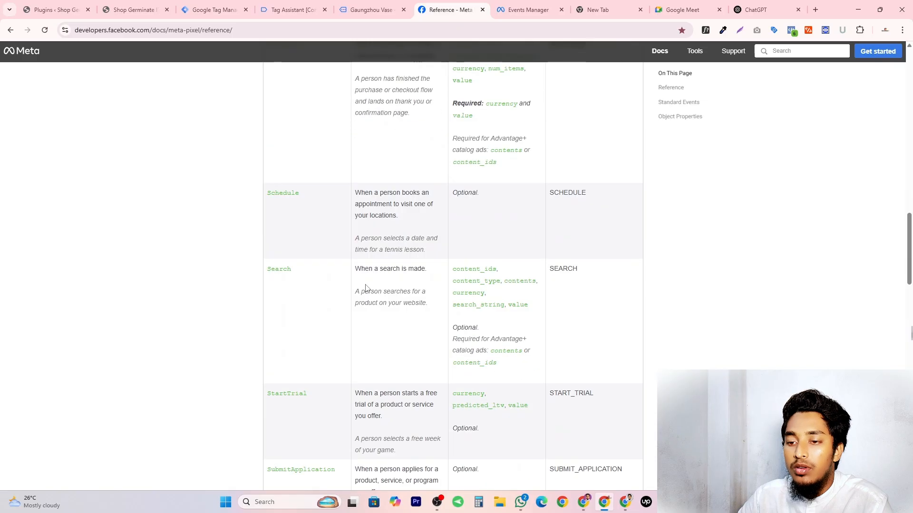
scroll(365, 288, "down", 8)
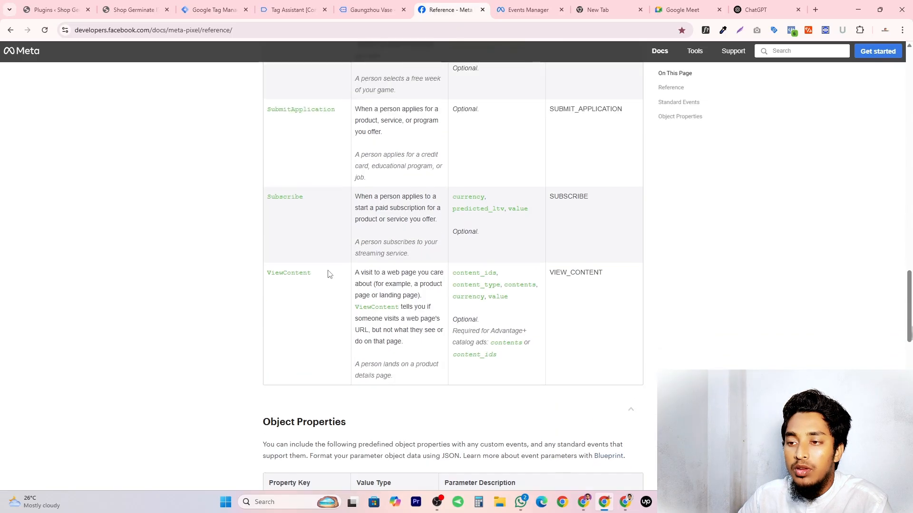
scroll(328, 274, "up", 12)
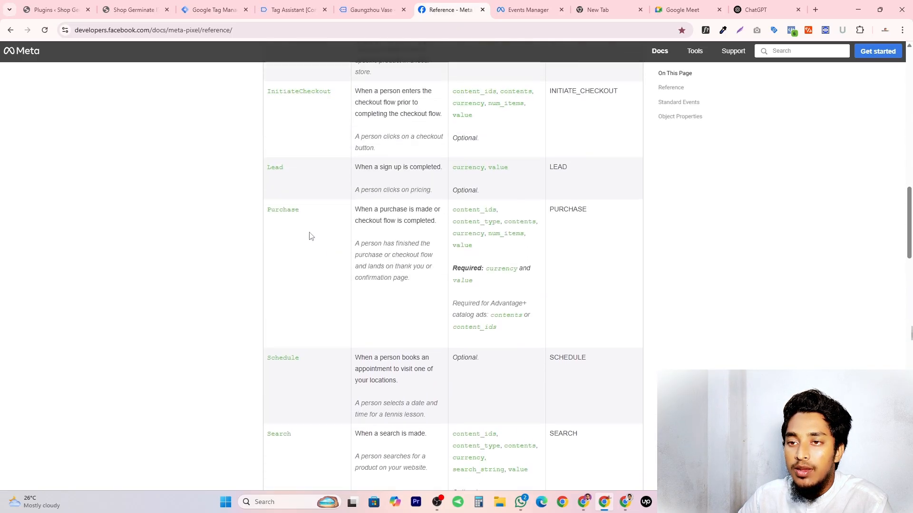
double_click(459, 210)
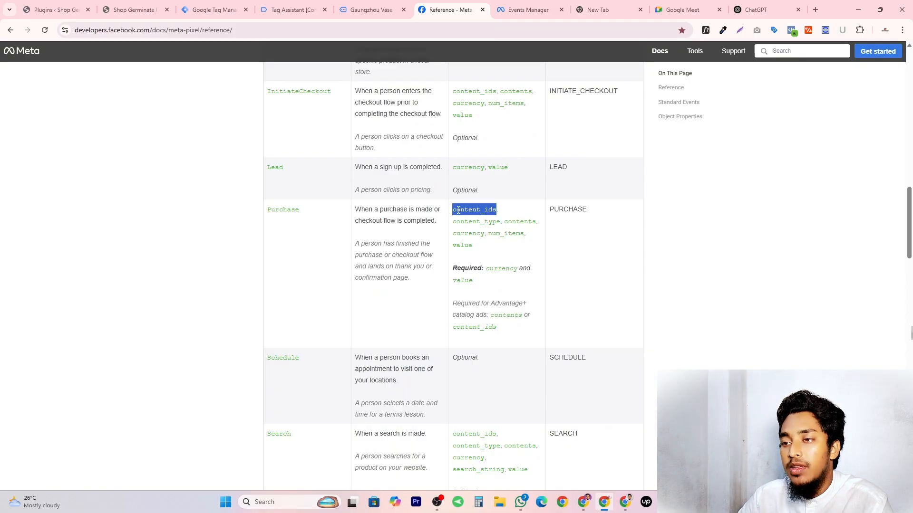
double_click(459, 222)
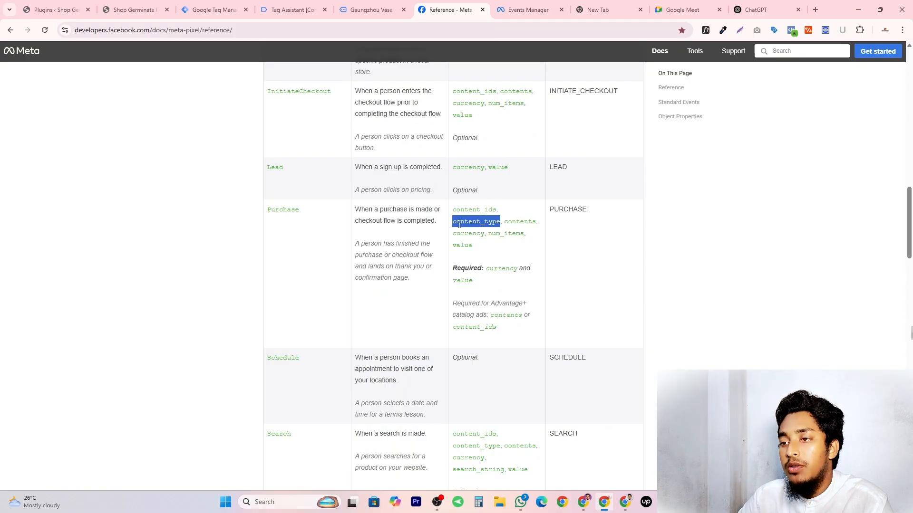
double_click(516, 222)
double_click(466, 233)
left_click(462, 246)
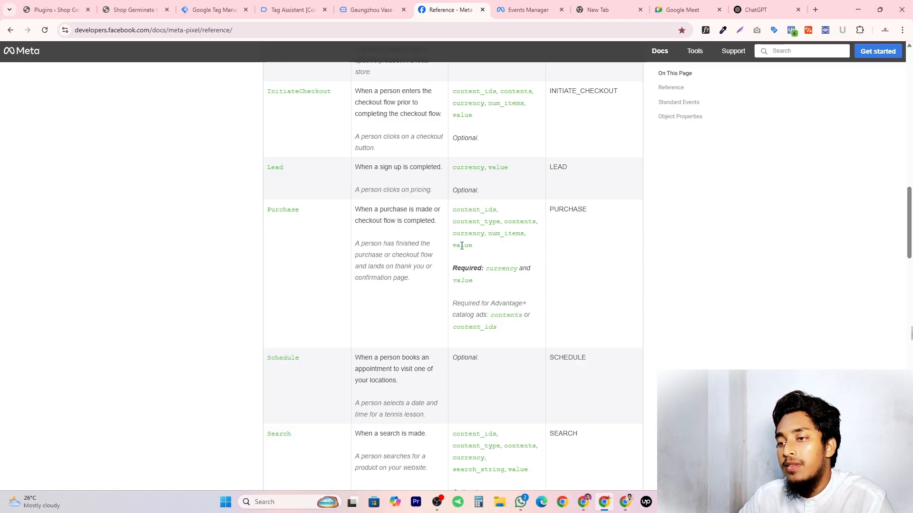
double_click(462, 246)
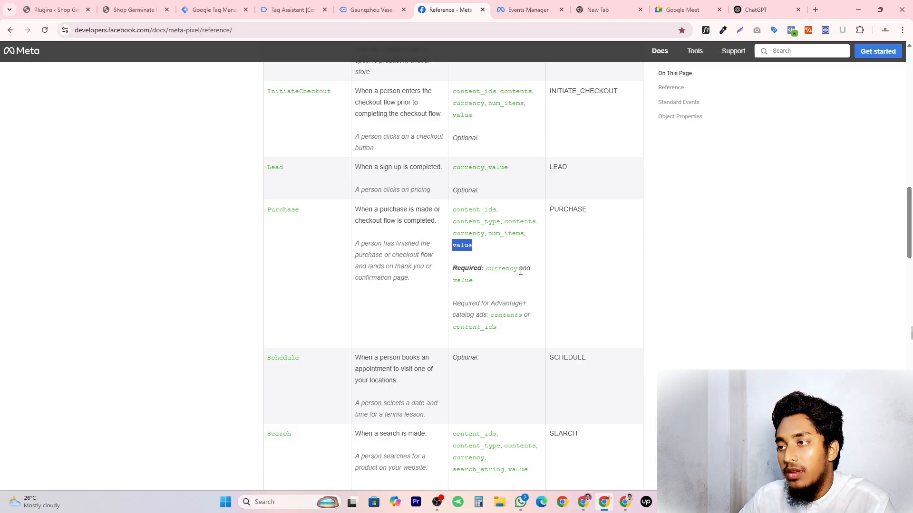
left_click(495, 245)
double_click(458, 245)
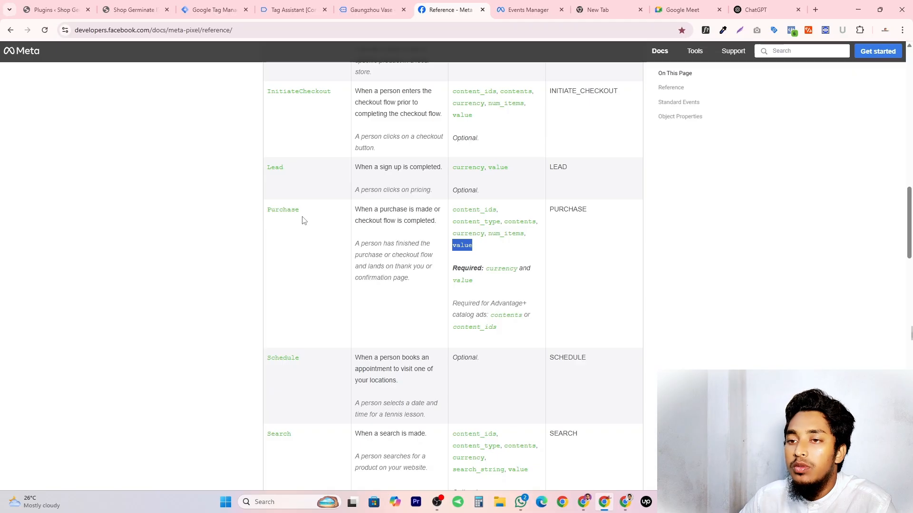
left_click(471, 243)
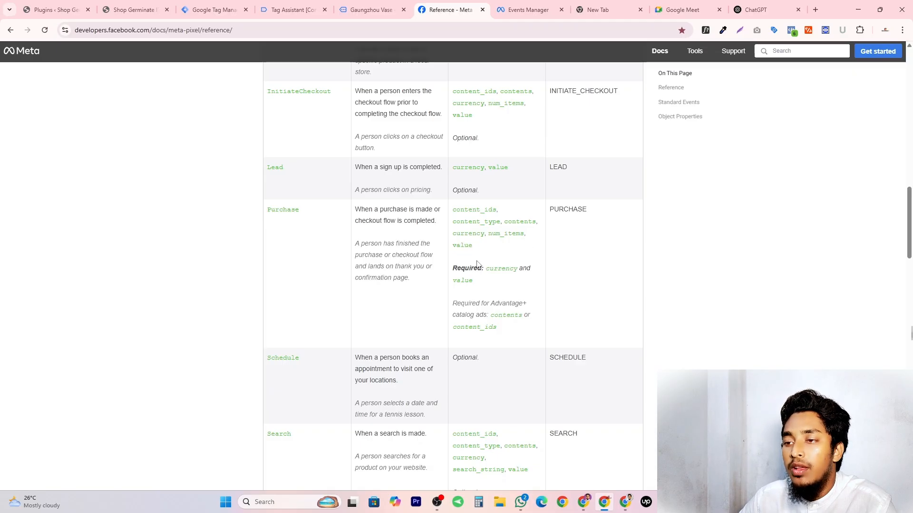
scroll(511, 262, "up", 5)
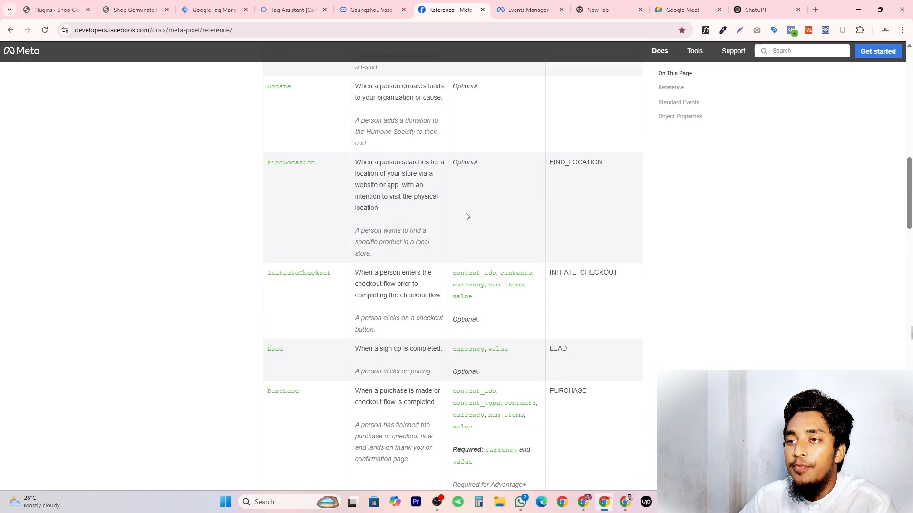
Return to Google Tag Manager and set the Purchase tag's event_name property value to Purchase
left_click(214, 9)
scroll(433, 295, "down", 5)
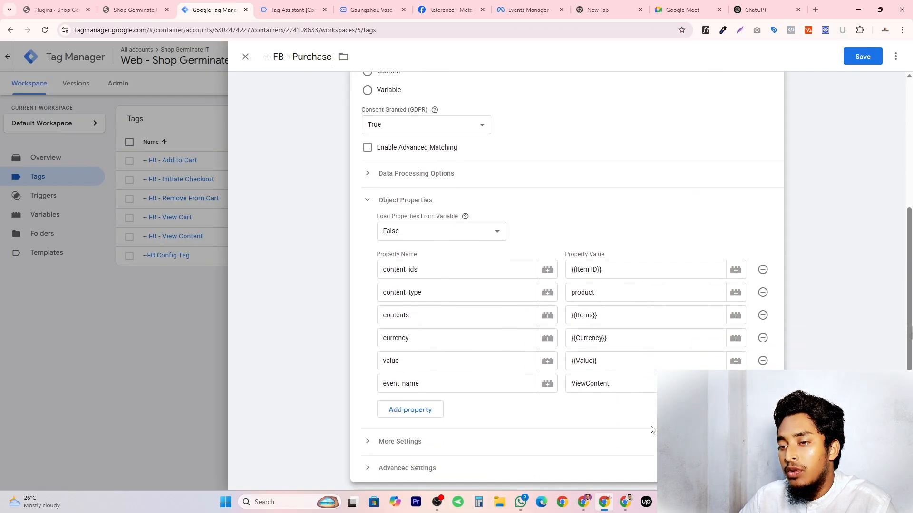
double_click(612, 386)
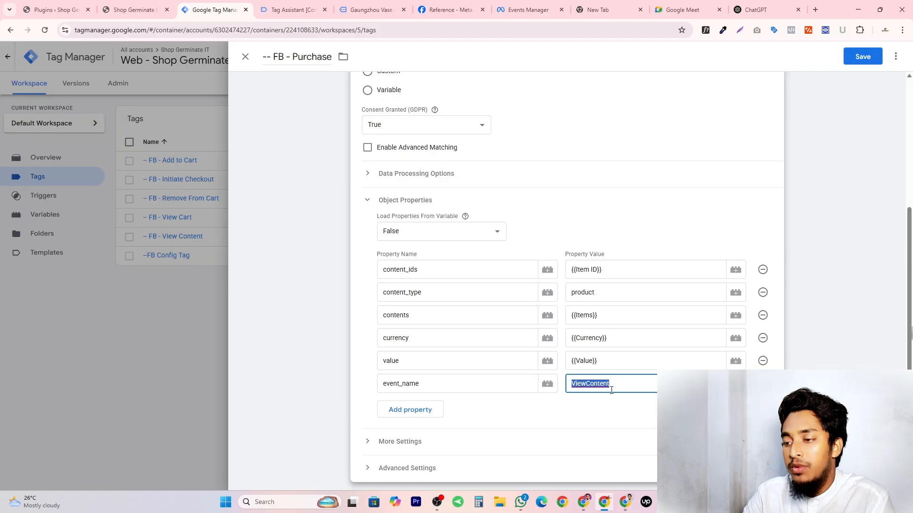
type("Purchase")
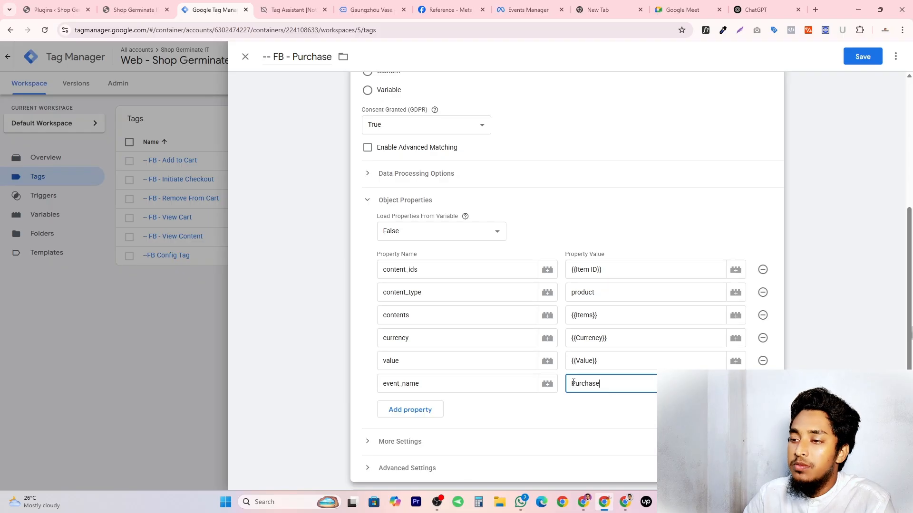
left_click(578, 228)
Replace the Purchase tag's View Item firing trigger with the Purchase custom event trigger and save the tag
scroll(578, 228, "down", 2)
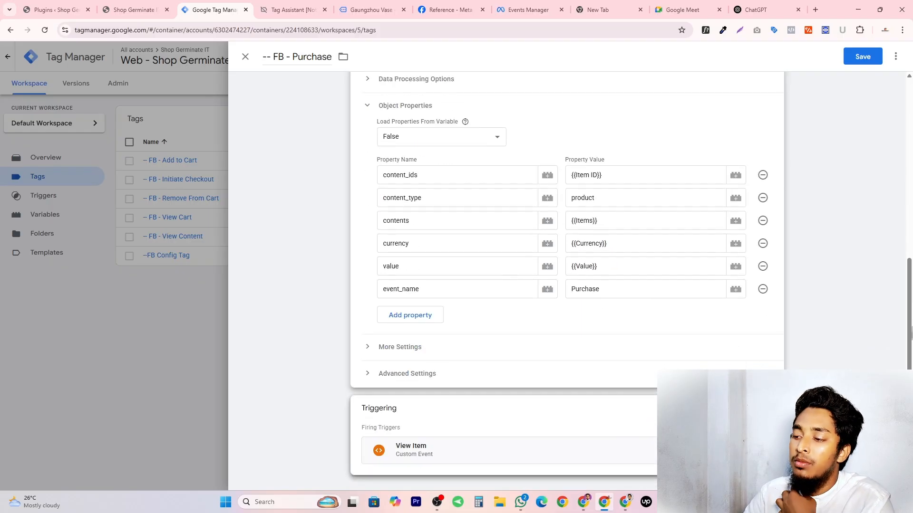
left_click(763, 409)
left_click(762, 433)
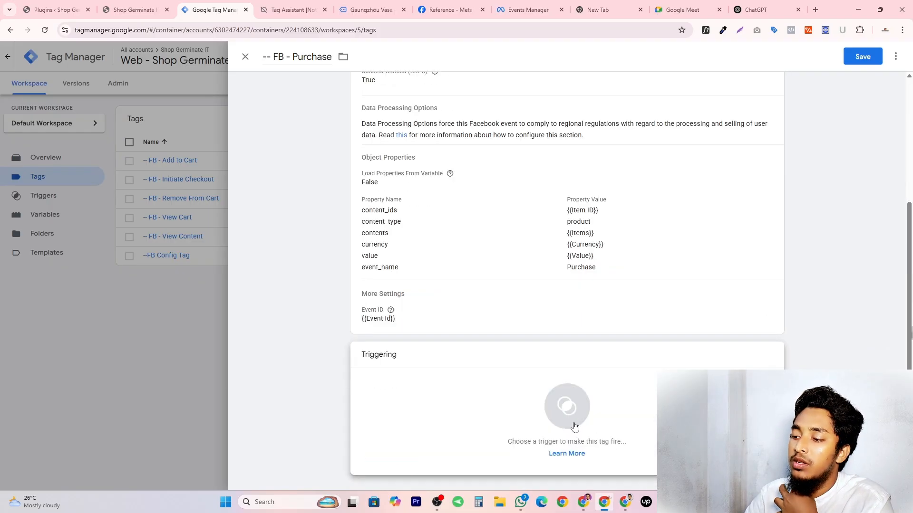
left_click(559, 420)
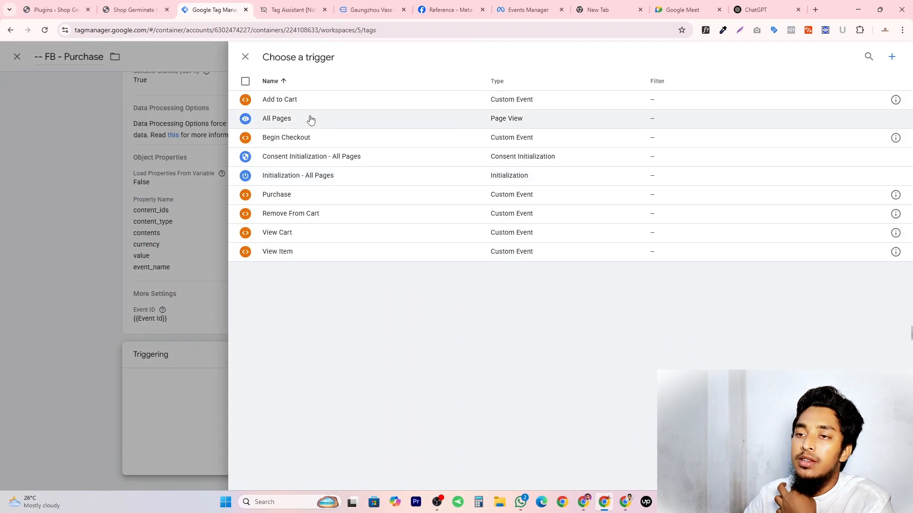
left_click(287, 196)
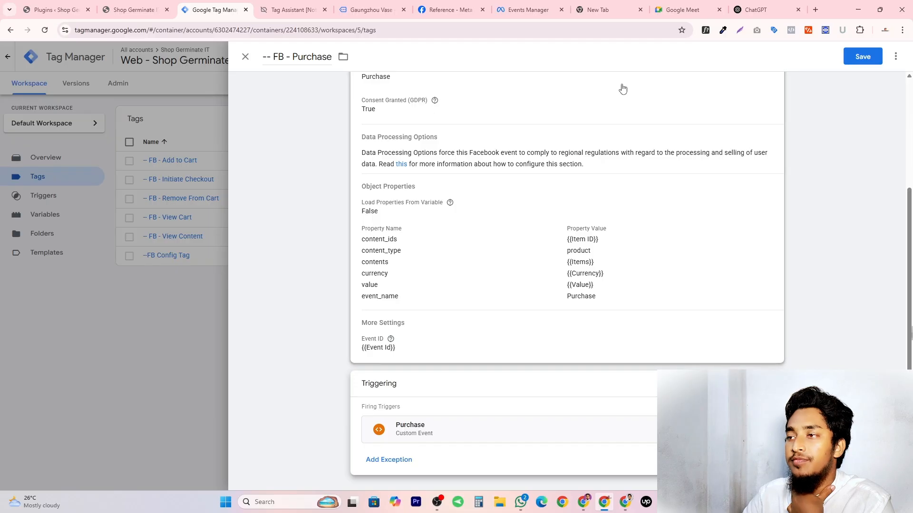
left_click(858, 65)
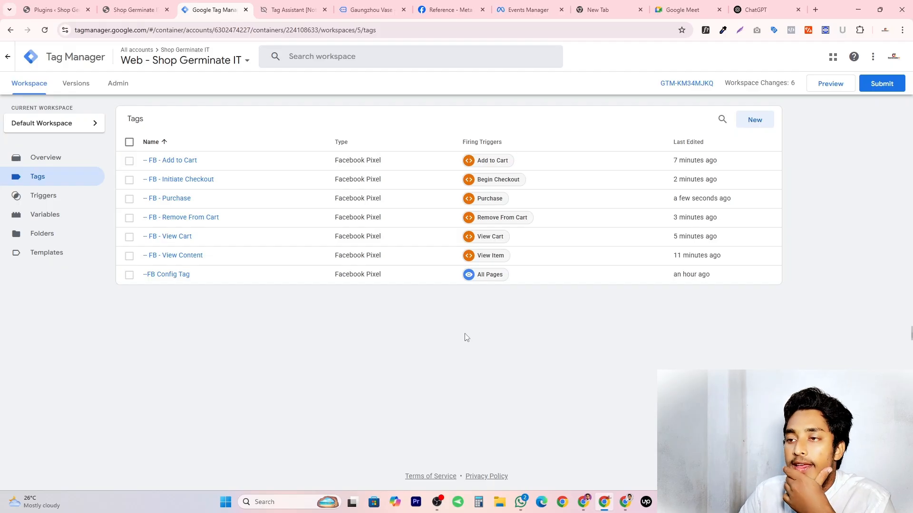
Rename the Facebook config tag as "---FB Config Tag" and save it
left_click(185, 272)
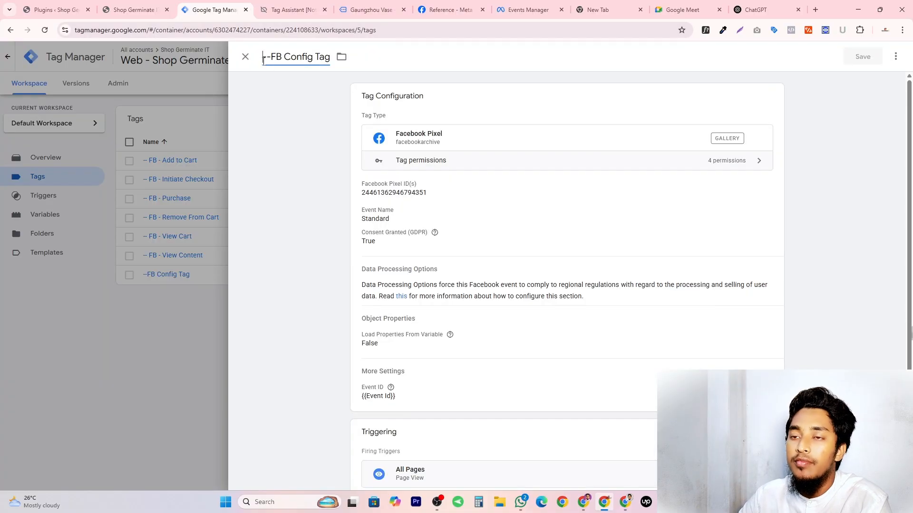
left_click(263, 60)
type("-")
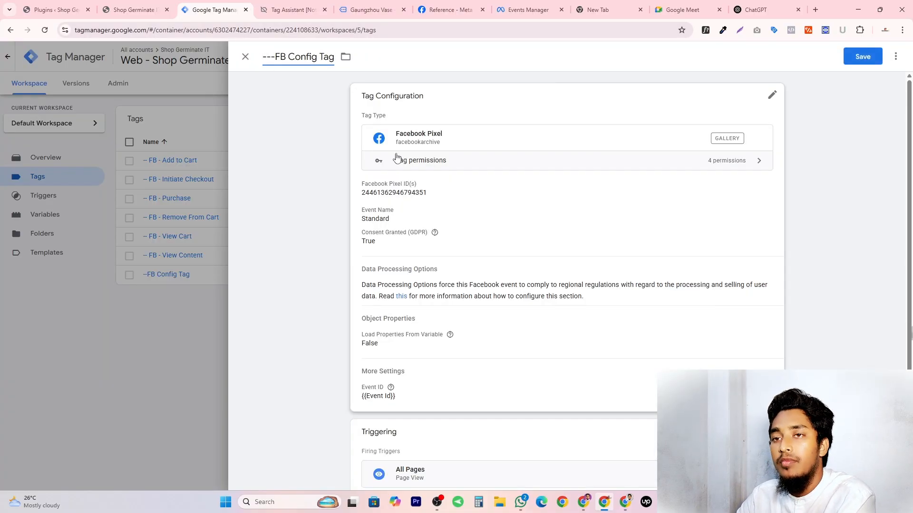
left_click(862, 58)
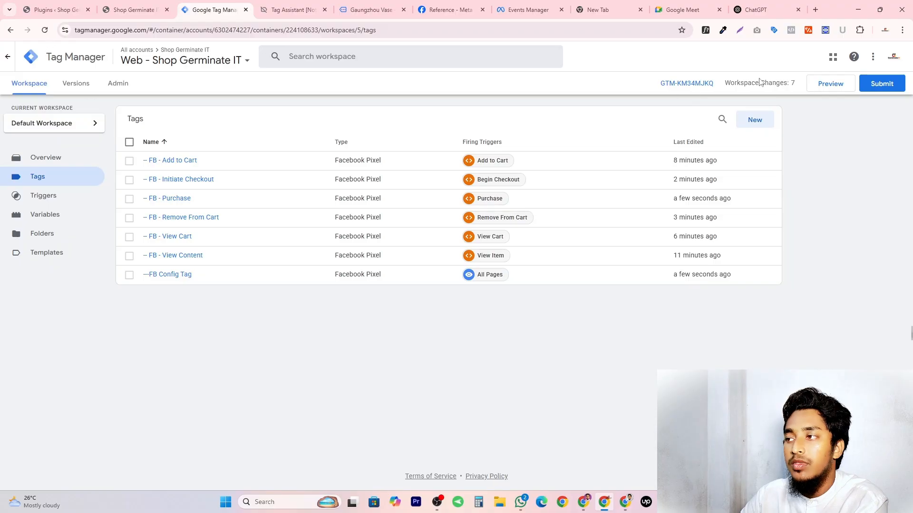
Submit and publish the workspace changes as a container version named "Web Facebook Event SetUp Done"
left_click(882, 83)
left_click(877, 56)
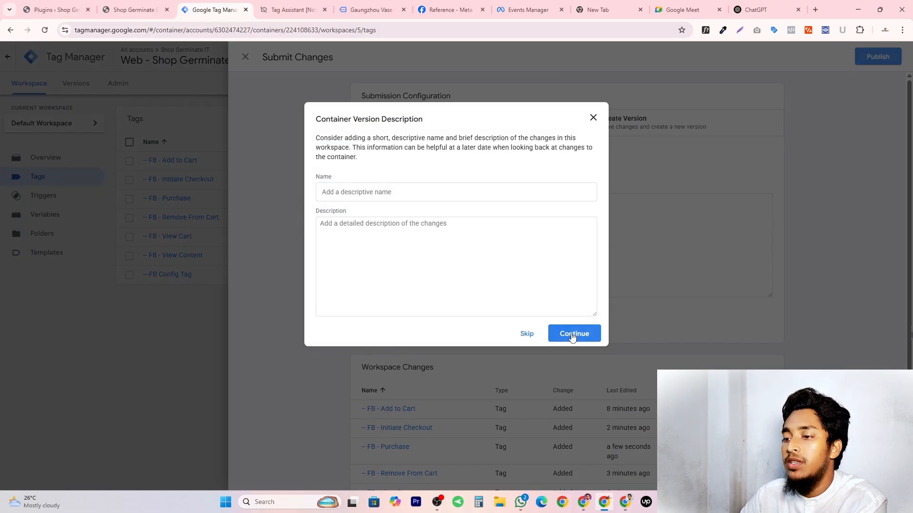
left_click(378, 188)
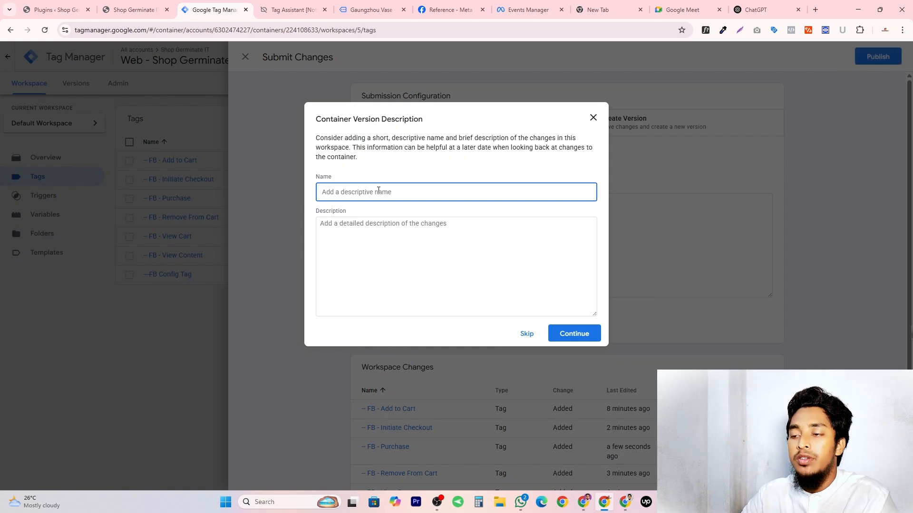
type("W")
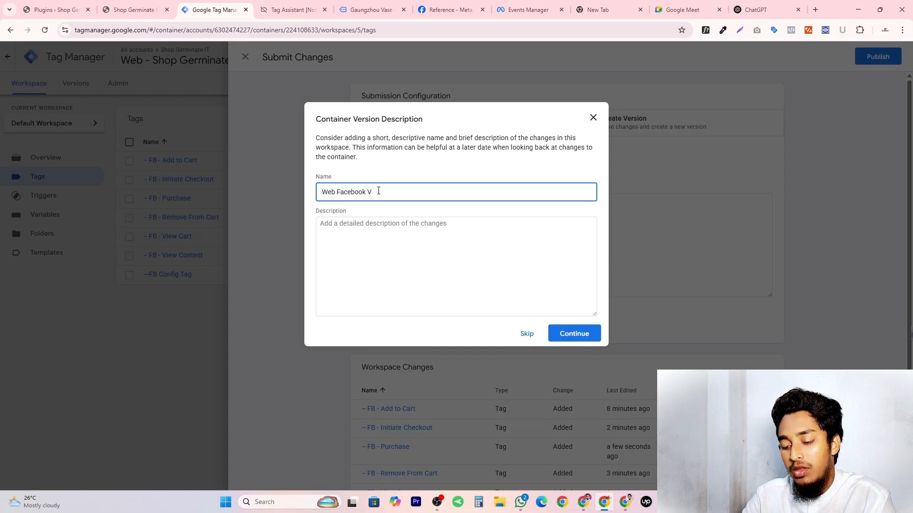
type("Event SetUp Done")
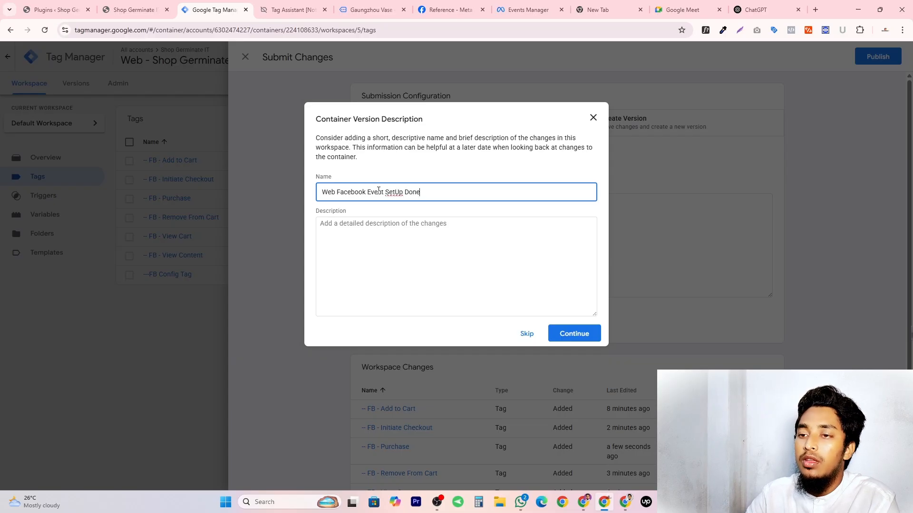
left_click(579, 336)
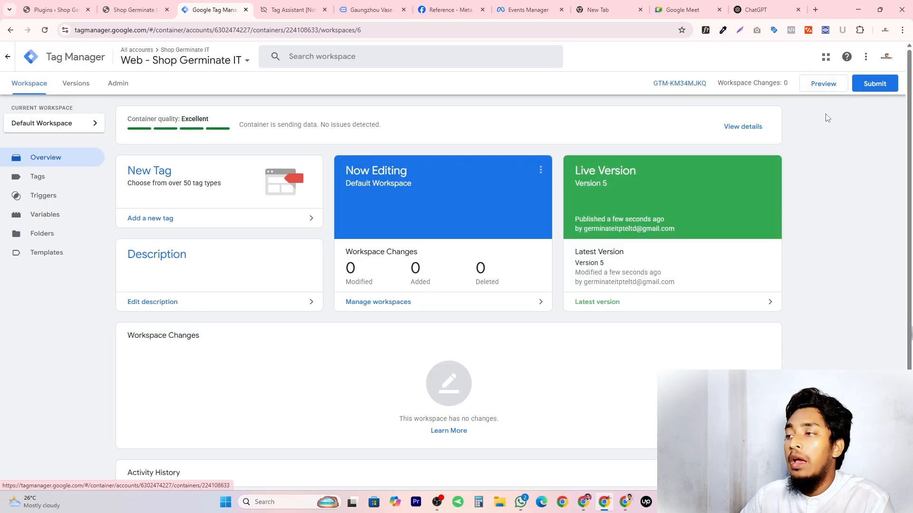
Launch the container preview, and clear the recorded test event activity for Shop Germinate IT in Meta Events Manager
left_click(824, 85)
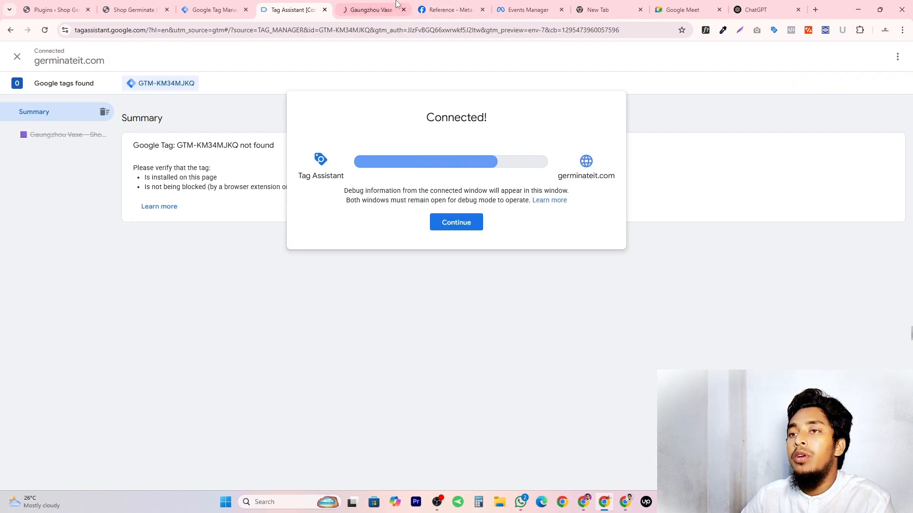
left_click(436, 11)
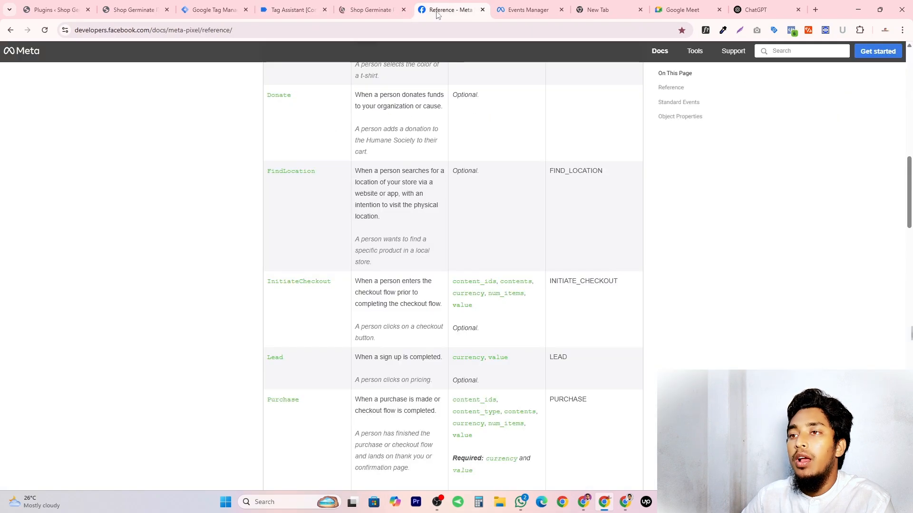
scroll(344, 121, "up", 3)
left_click(520, 10)
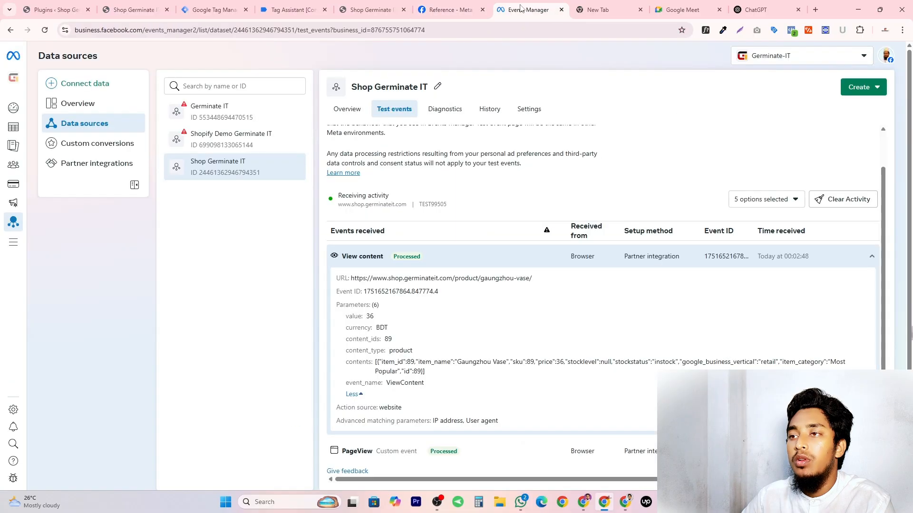
left_click_drag(521, 6, 440, 10)
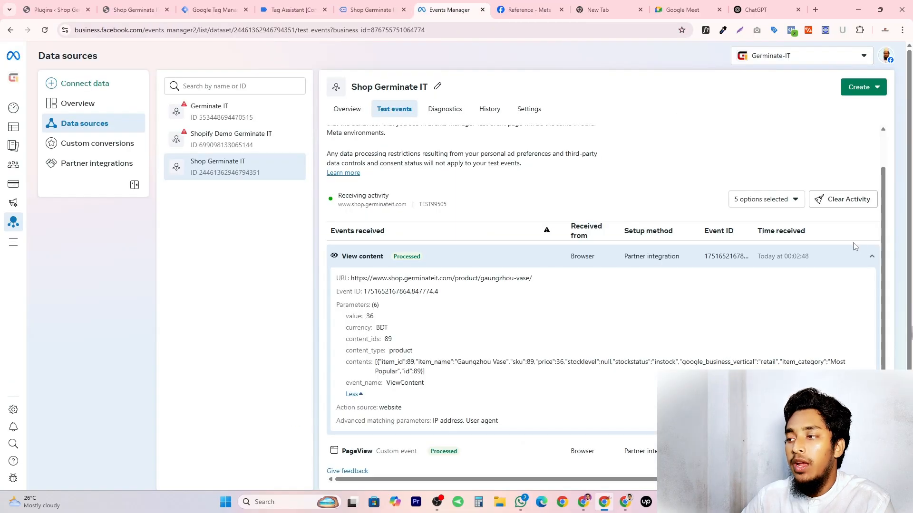
left_click(871, 256)
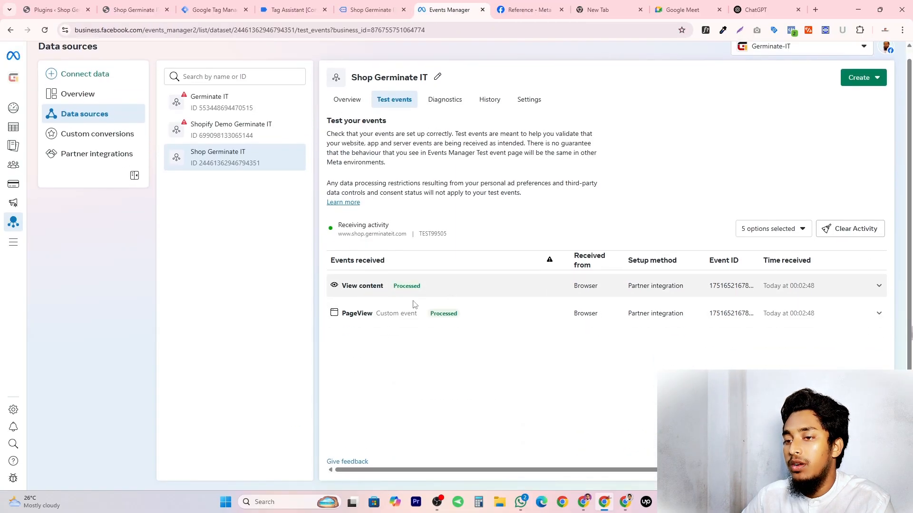
left_click(851, 228)
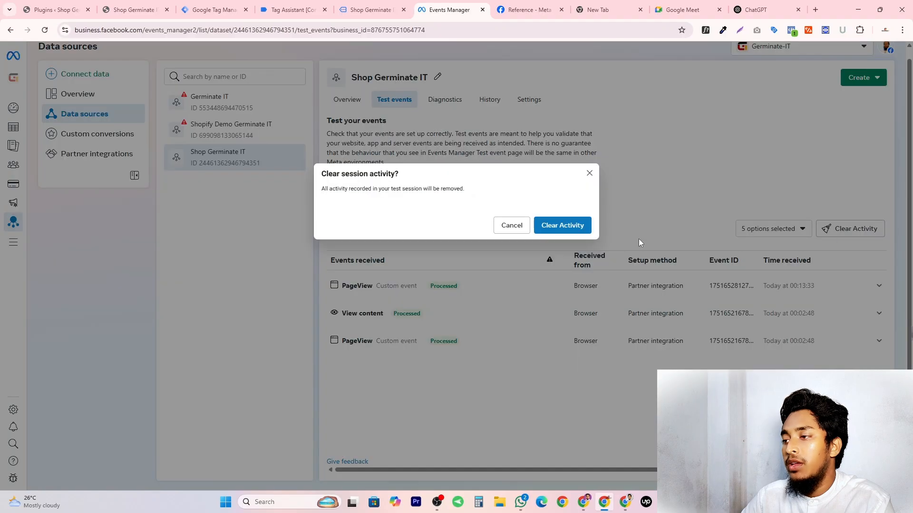
left_click(562, 225)
Continue into the connected Tag Assistant session and browse the shop's home page to its New Arrivals section
left_click(371, 9)
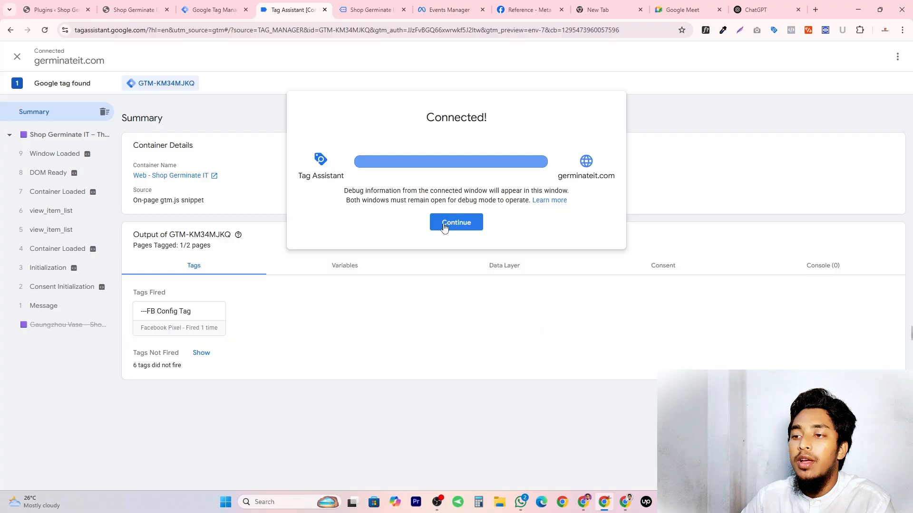
left_click(451, 222)
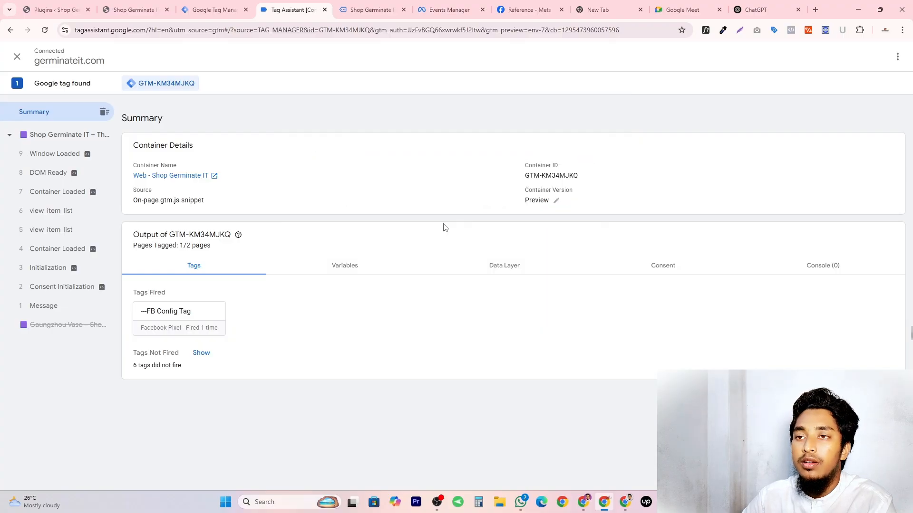
left_click(365, 4)
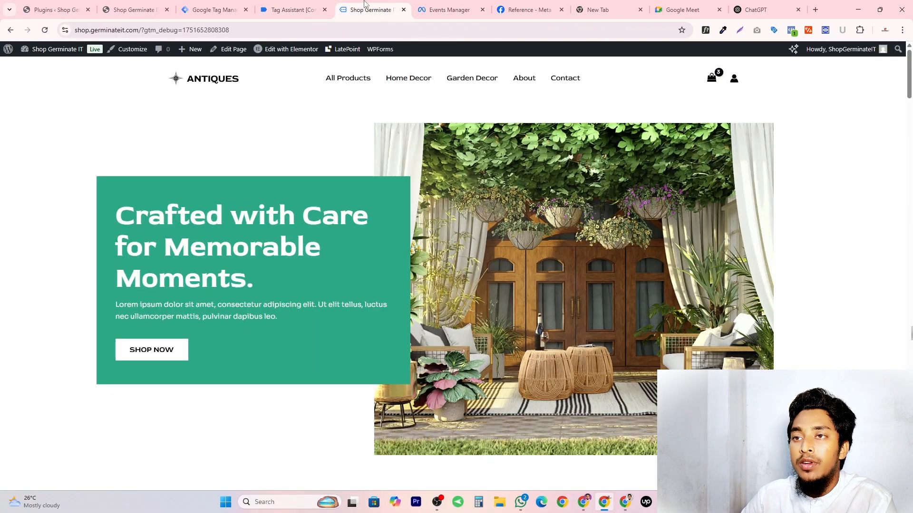
scroll(347, 361, "down", 12)
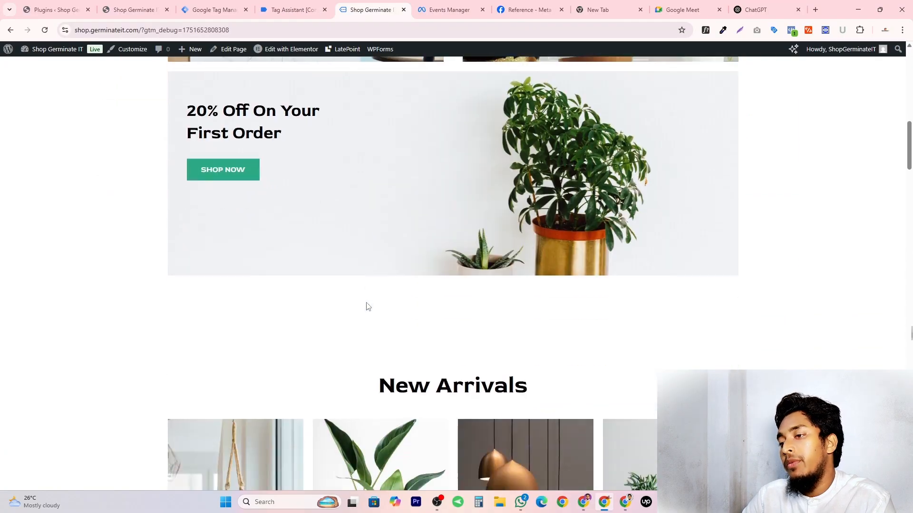
scroll(366, 307, "down", 4)
Reload the Test events page in Meta Events Manager and dismiss the notice about delayed events
left_click(448, 10)
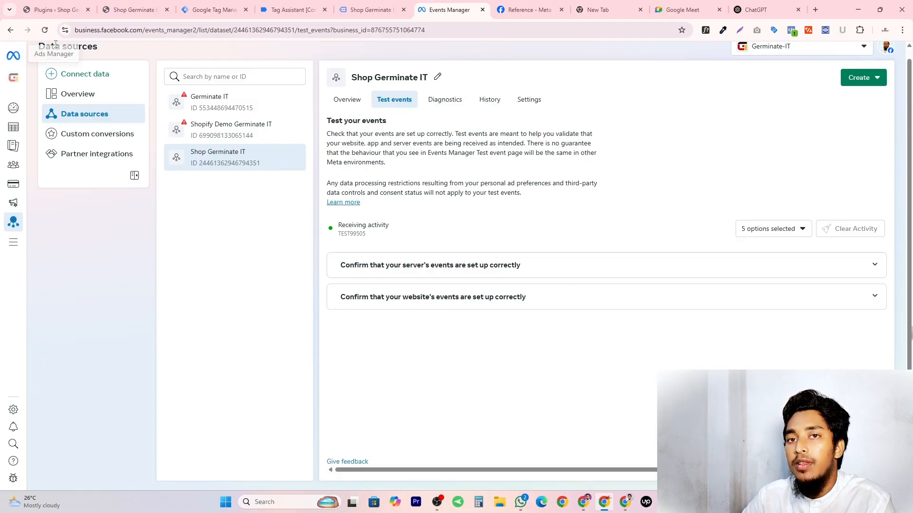
left_click(45, 33)
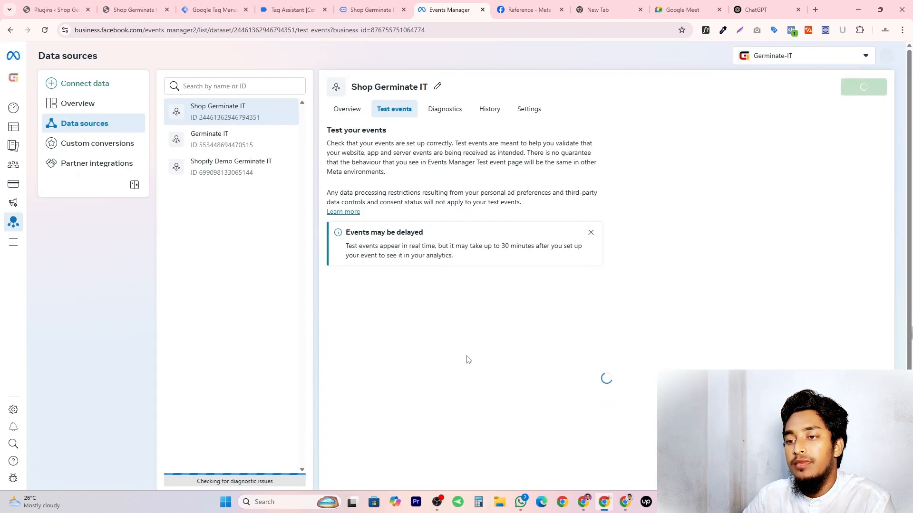
left_click(591, 232)
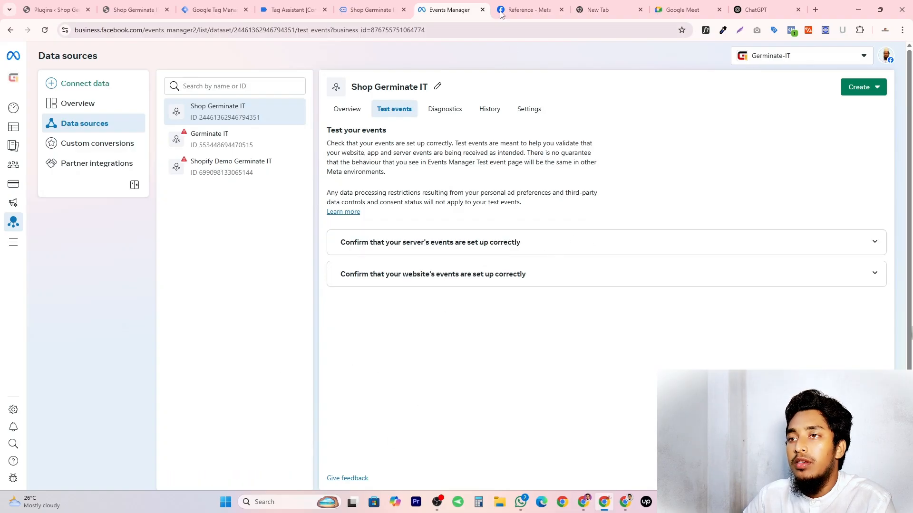
Reload the shop's home page to trigger a page view, and examine the received PageView event's details in Events Manager
left_click(374, 11)
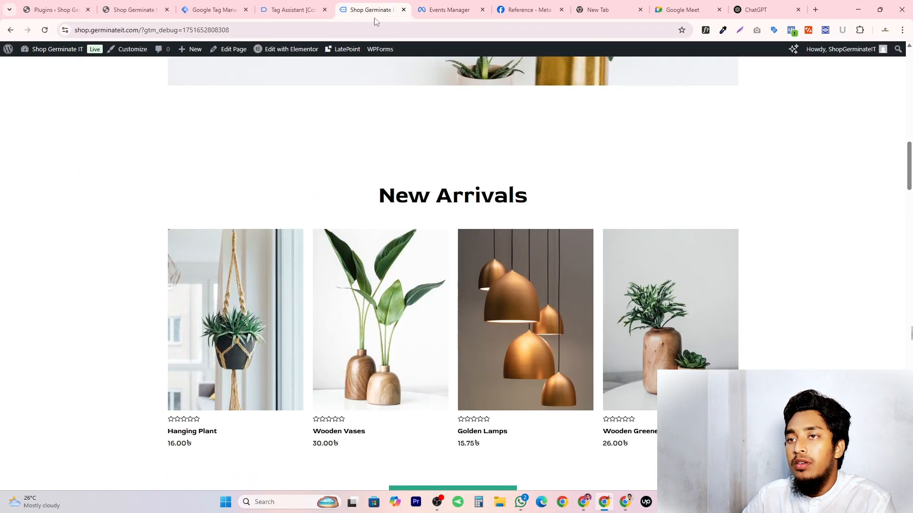
left_click(45, 31)
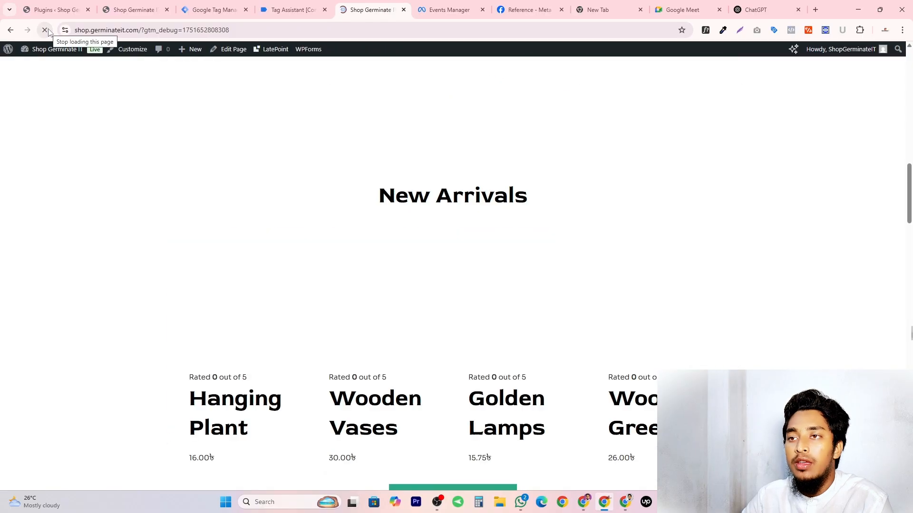
left_click(459, 5)
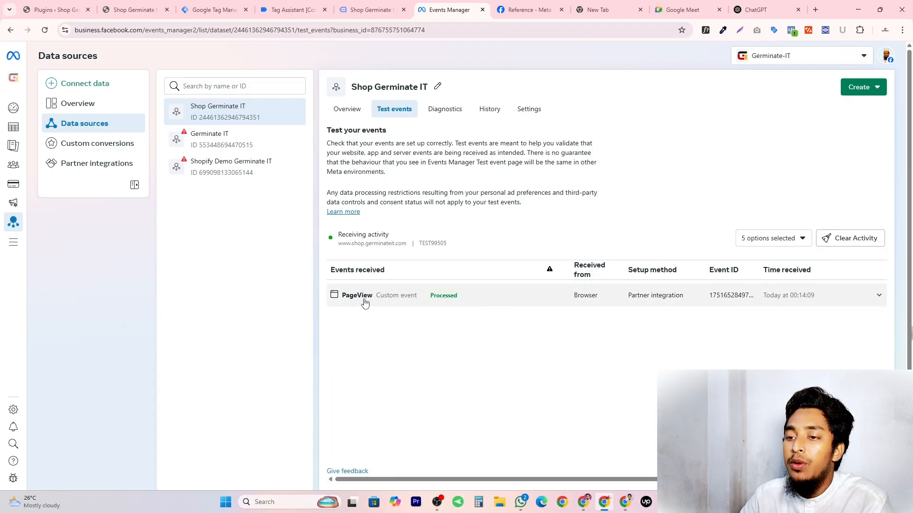
left_click(835, 299)
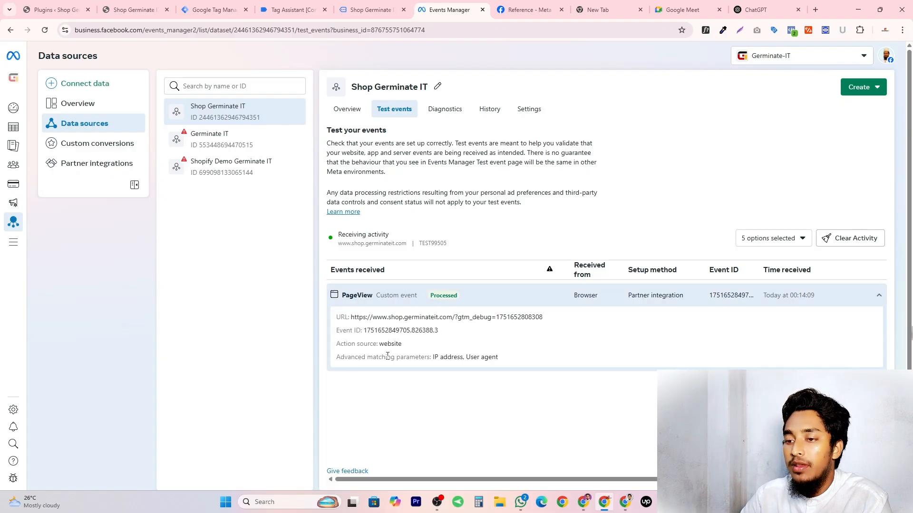
left_click_drag(411, 346, 376, 346)
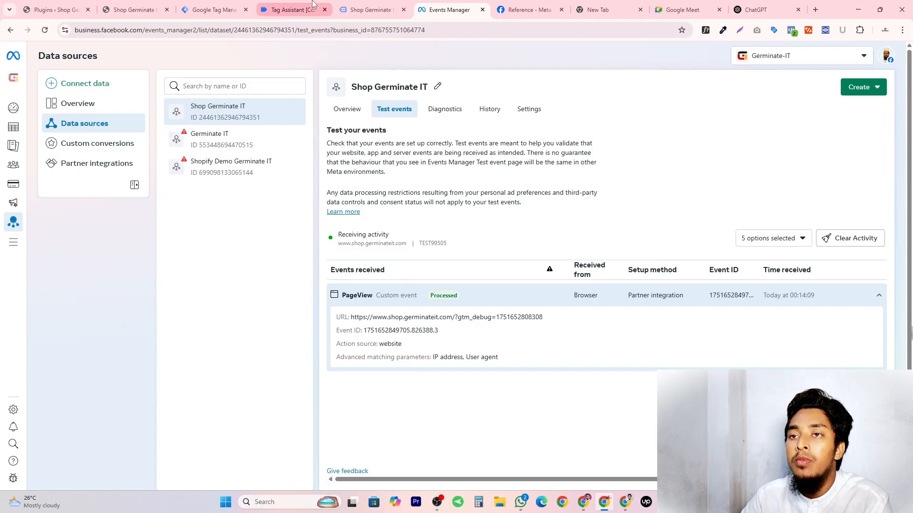
Open the Hanging Plant product page from the shop's New Arrivals and check in Tag Assistant which tags fired
left_click(361, 4)
scroll(292, 202, "down", 5)
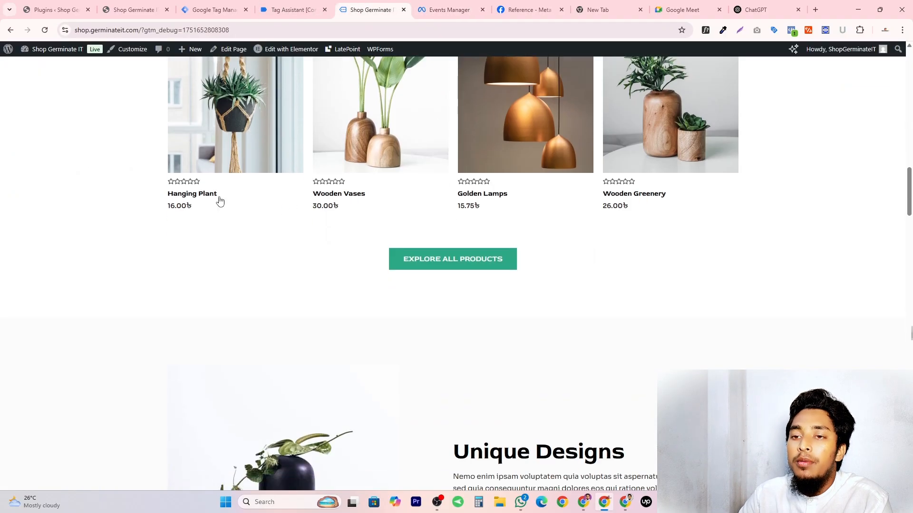
left_click(180, 199)
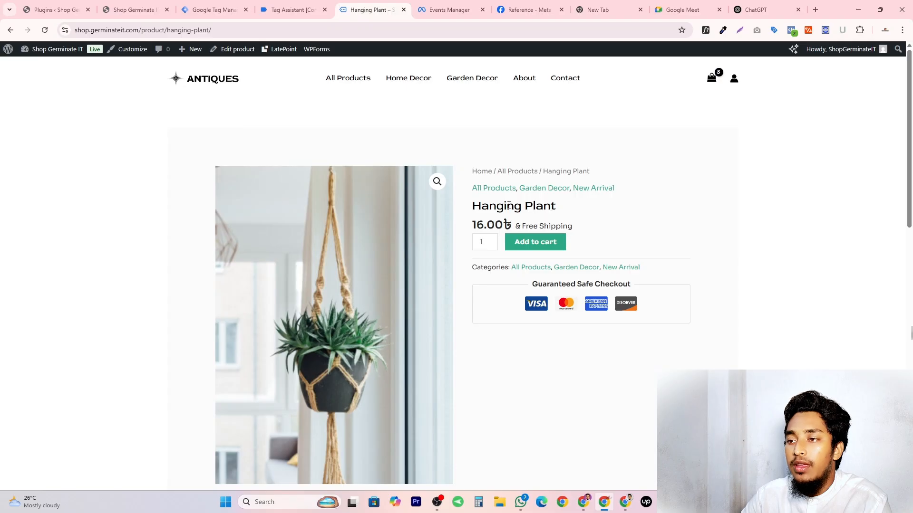
left_click_drag(472, 209, 569, 208)
left_click(570, 208)
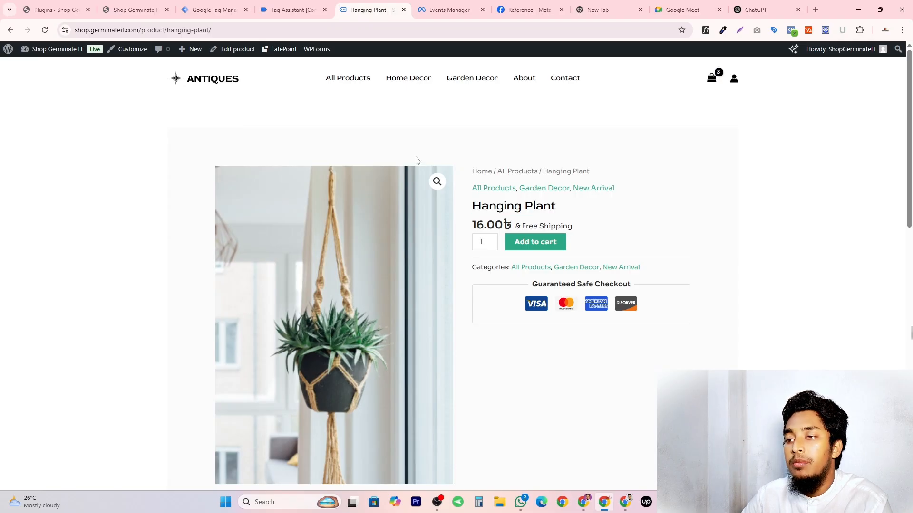
left_click(273, 4)
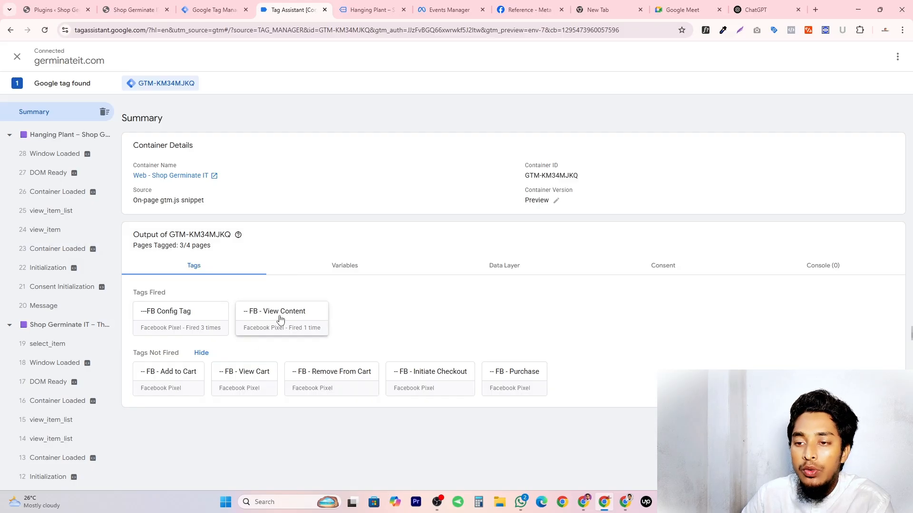
Review the FB - View Content tag's details in Tag Assistant and the View content event's full parameters in Events Manager
left_click(299, 316)
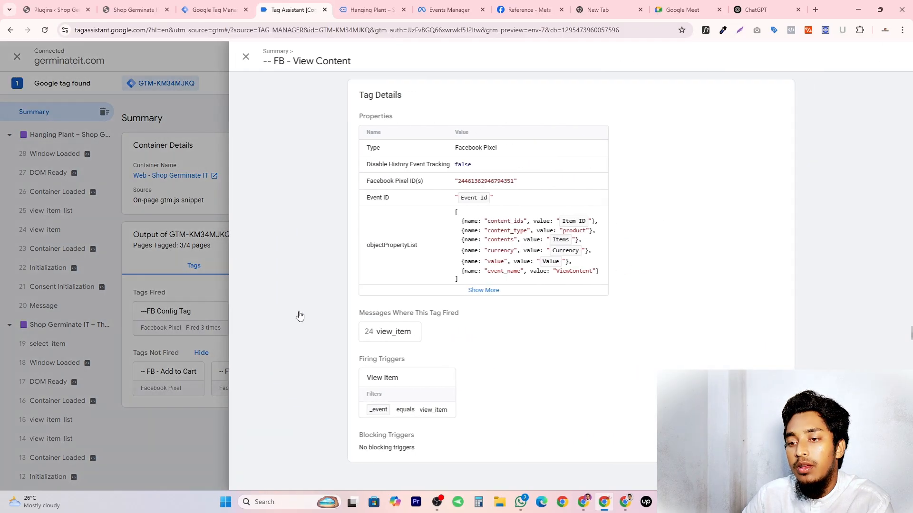
left_click(184, 164)
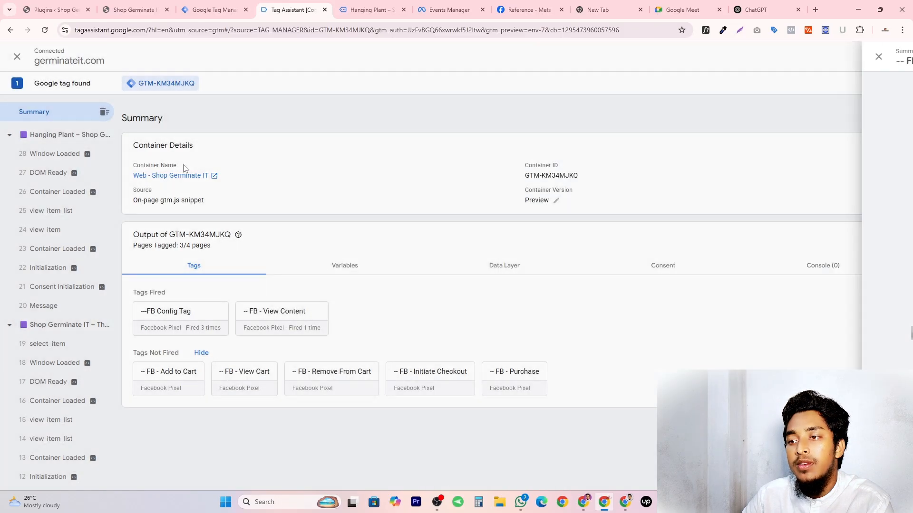
left_click(435, 5)
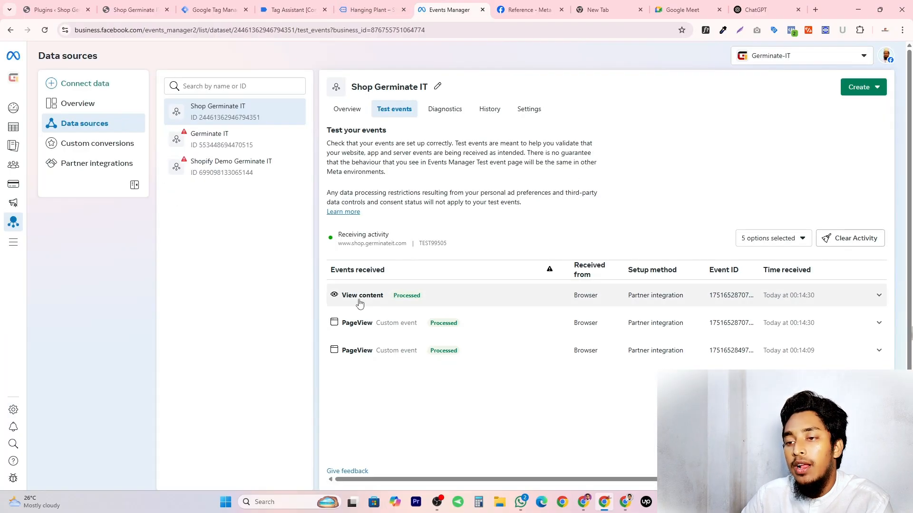
left_click(374, 299)
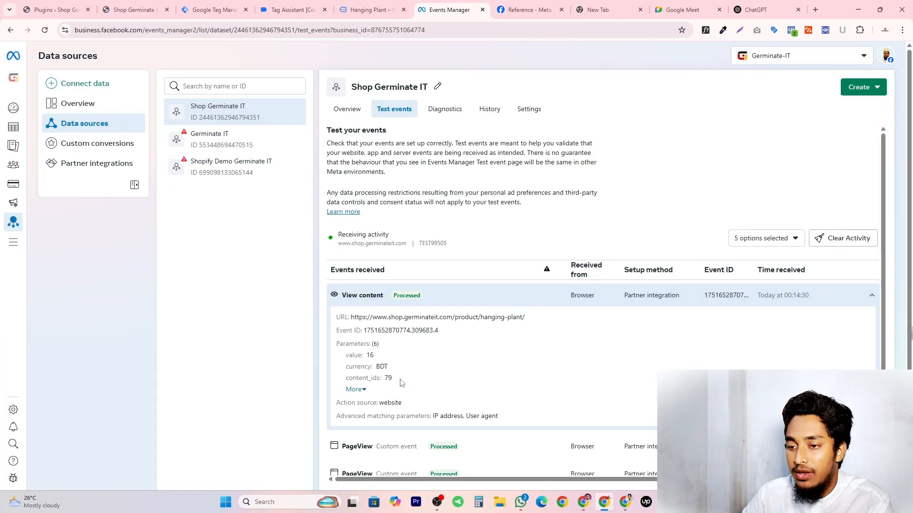
left_click(356, 390)
scroll(419, 371, "down", 2)
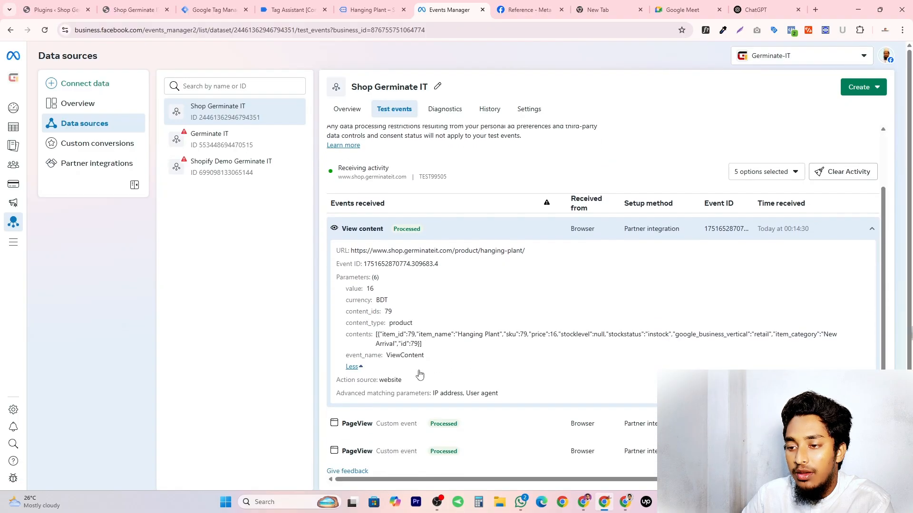
scroll(404, 333, "up", 2)
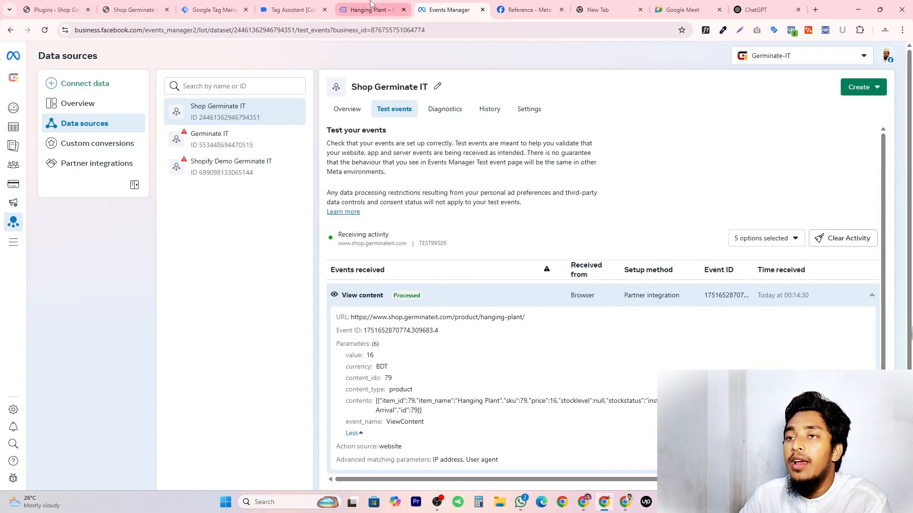
Add the Hanging Plant to the shop's cart and check in Tag Assistant which tags fired
left_click(370, 9)
left_click(561, 244)
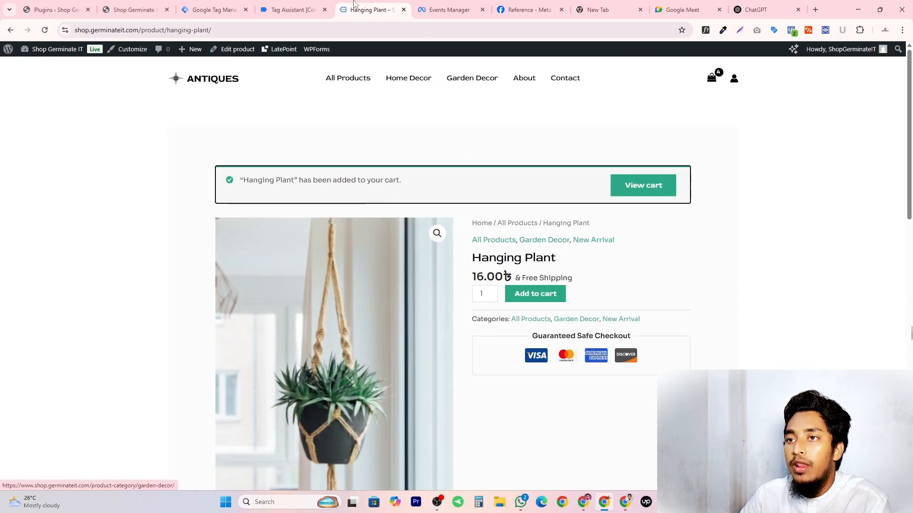
left_click(291, 10)
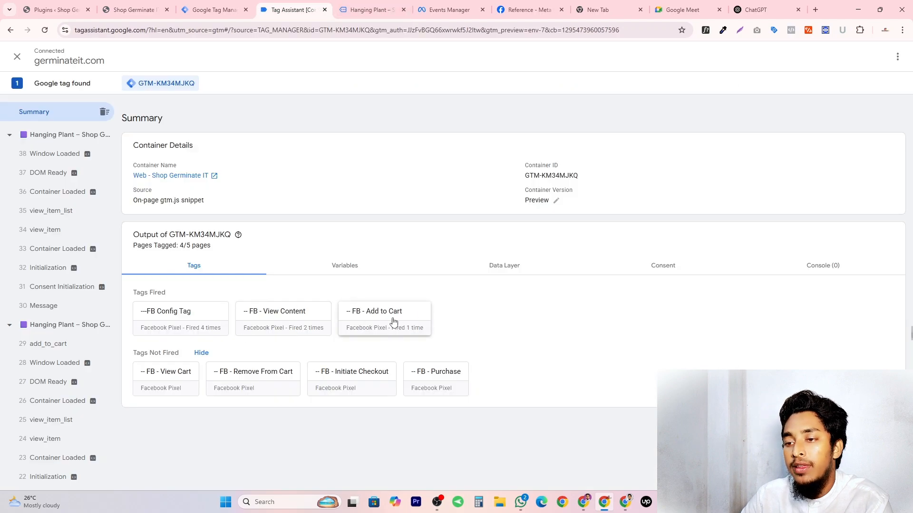
Examine the received Add to cart event's details in Events Manager
left_click(366, 9)
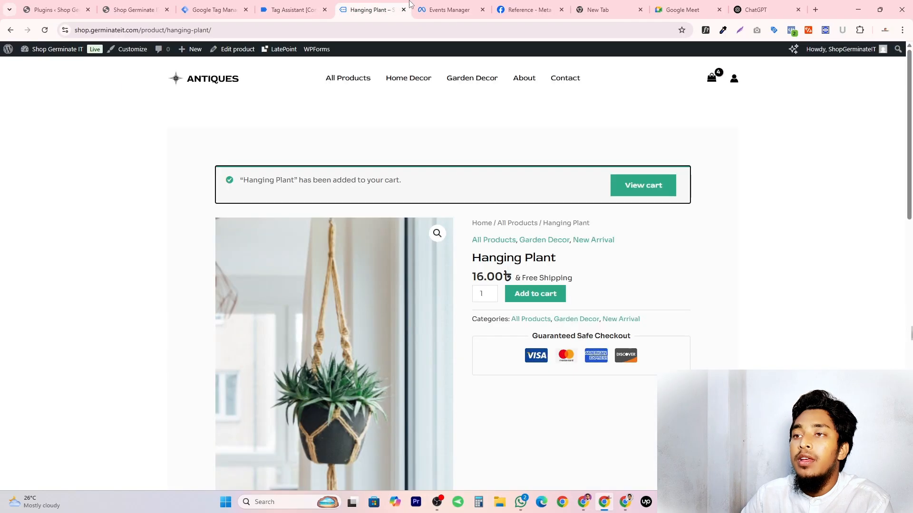
left_click(432, 9)
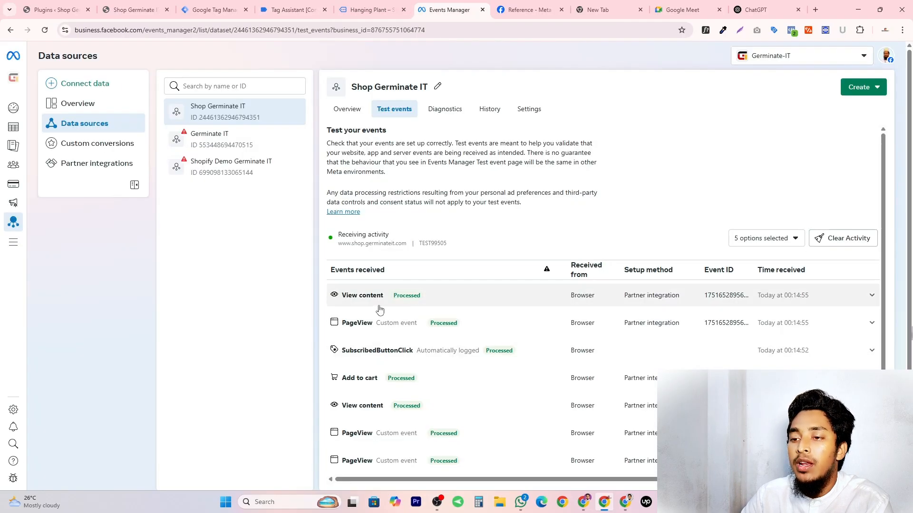
left_click(405, 379)
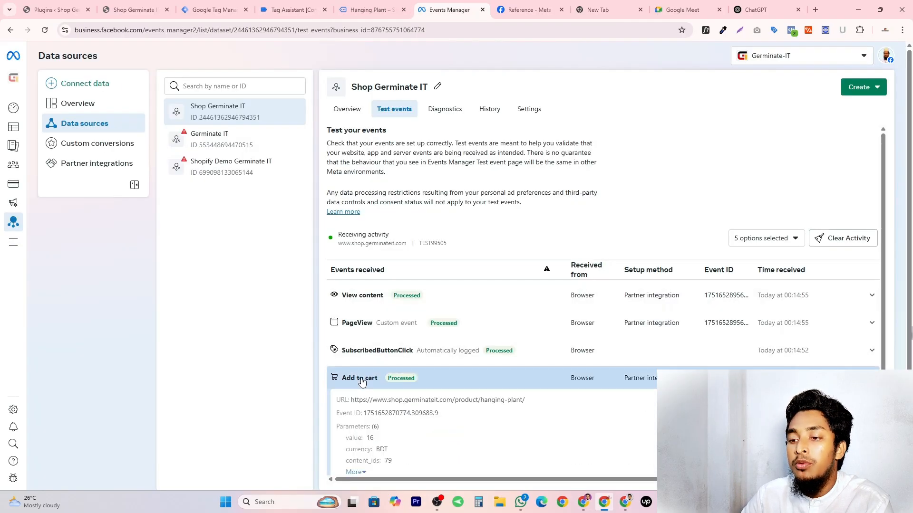
scroll(402, 371, "down", 2)
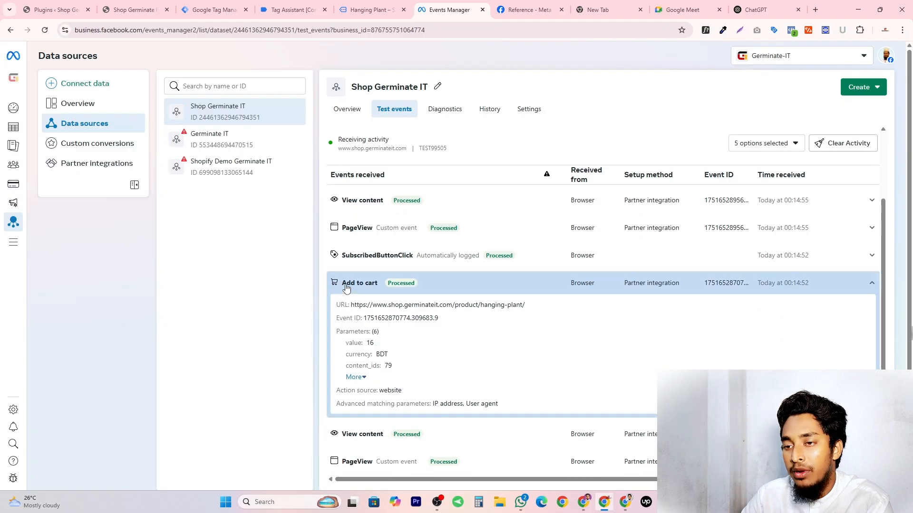
Open the shop's cart page from the product page and check the fired tags in Tag Assistant
left_click(361, 10)
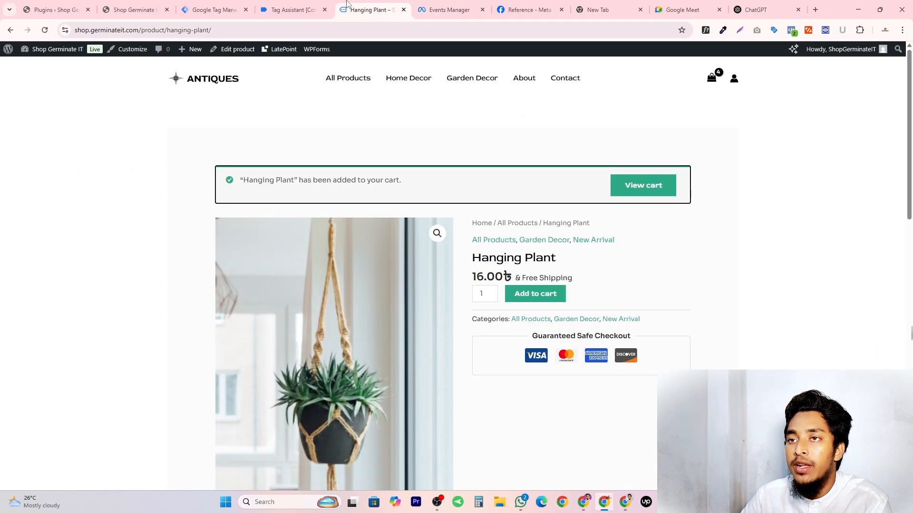
left_click(643, 189)
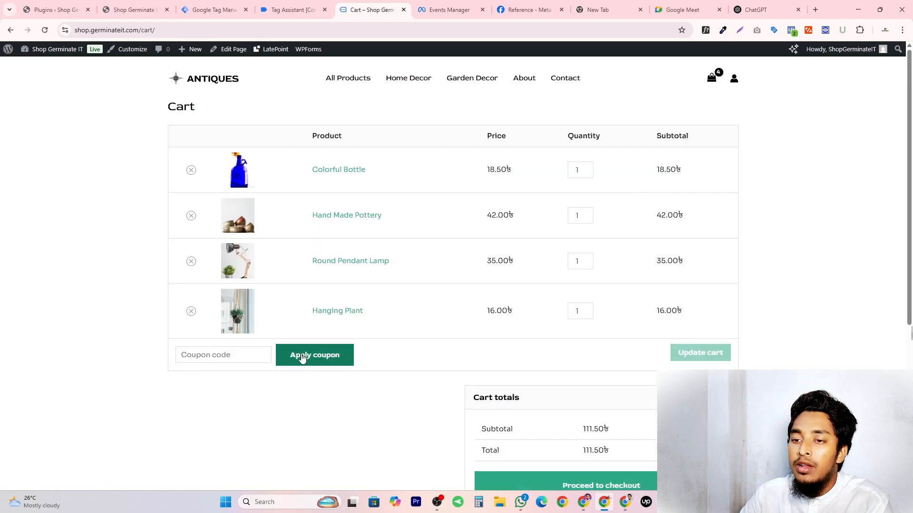
left_click(306, 5)
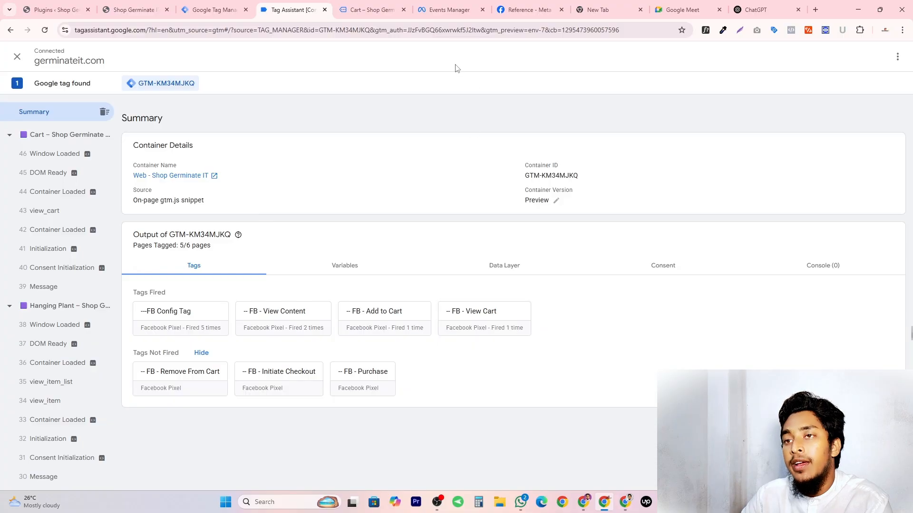
Examine the ViewCart event in Events Manager with all its parameters expanded, including its event_name value
left_click(527, 4)
left_click(481, 5)
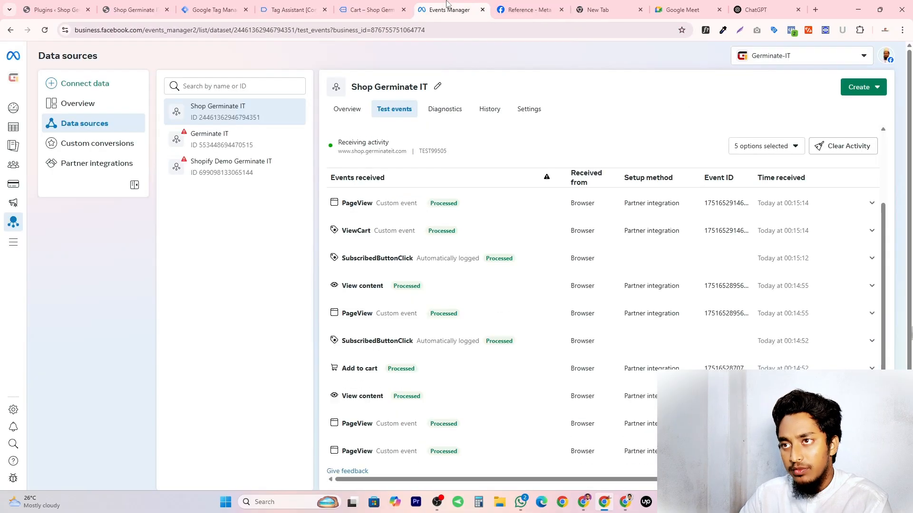
left_click(349, 237)
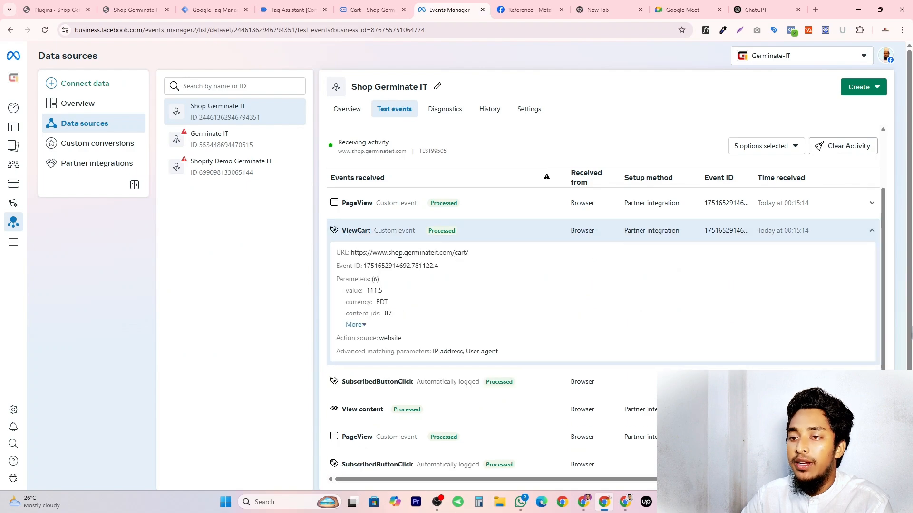
left_click(354, 325)
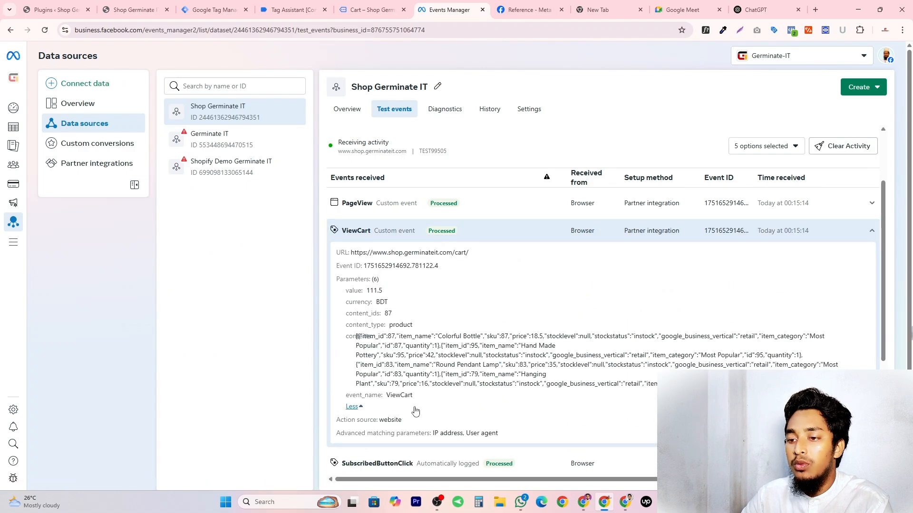
left_click_drag(406, 399, 388, 399)
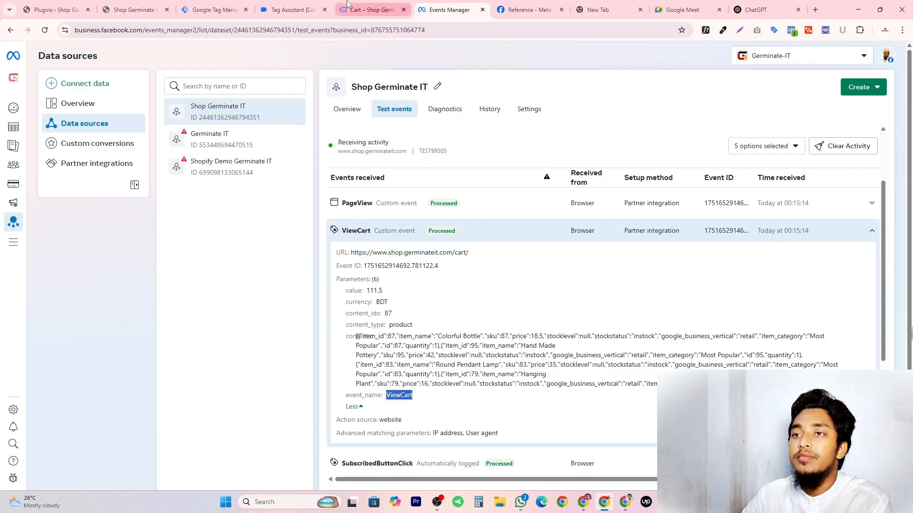
Remove the Hanging Plant from the shop's cart
left_click(369, 9)
scroll(588, 336, "down", 3)
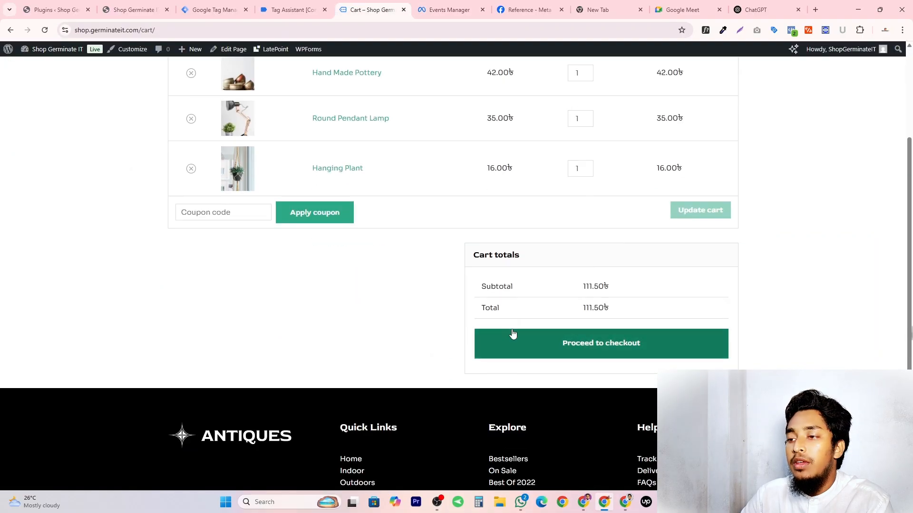
scroll(214, 248, "up", 1)
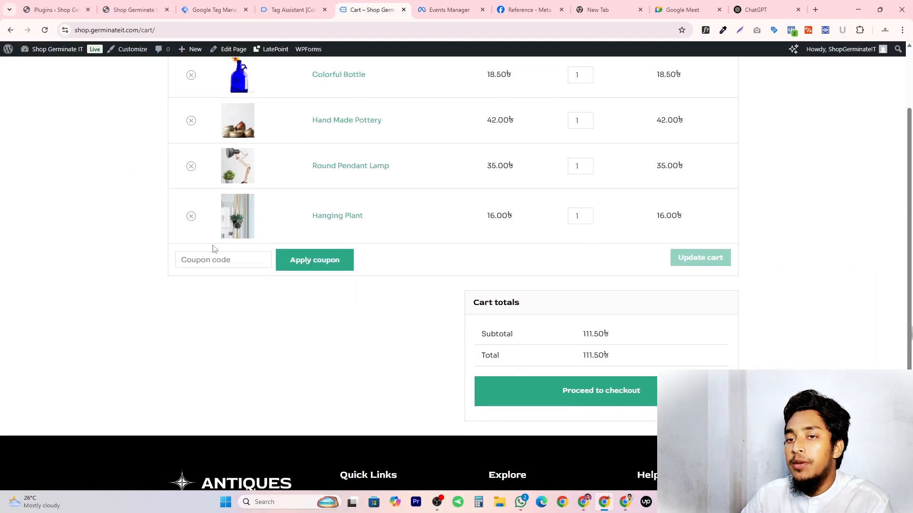
left_click(191, 218)
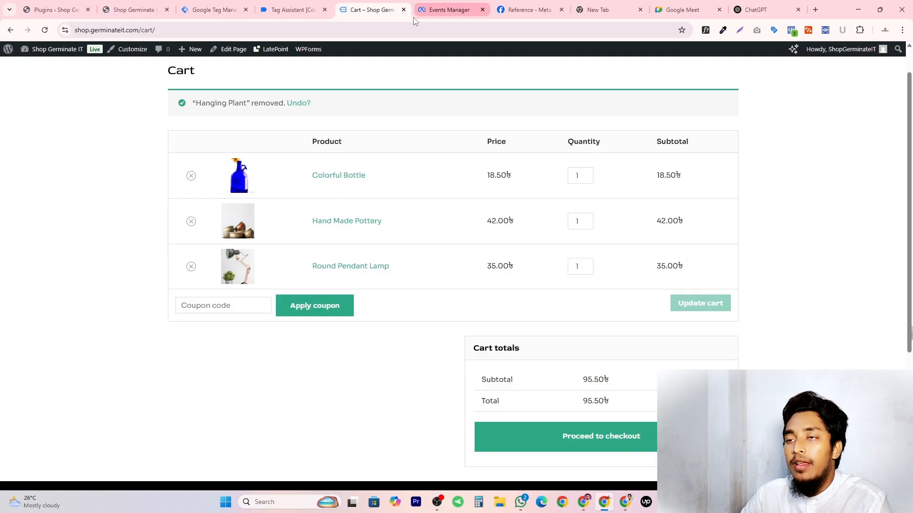
Check the FB - Remove From Cart tag's details in Tag Assistant and the RemoveFromCart event's details in Events Manager
left_click(430, 9)
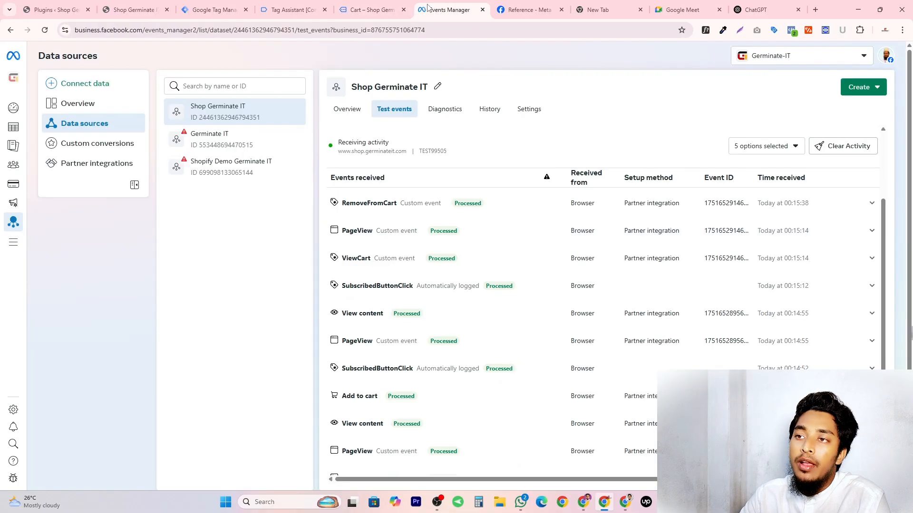
left_click(368, 9)
left_click(306, 13)
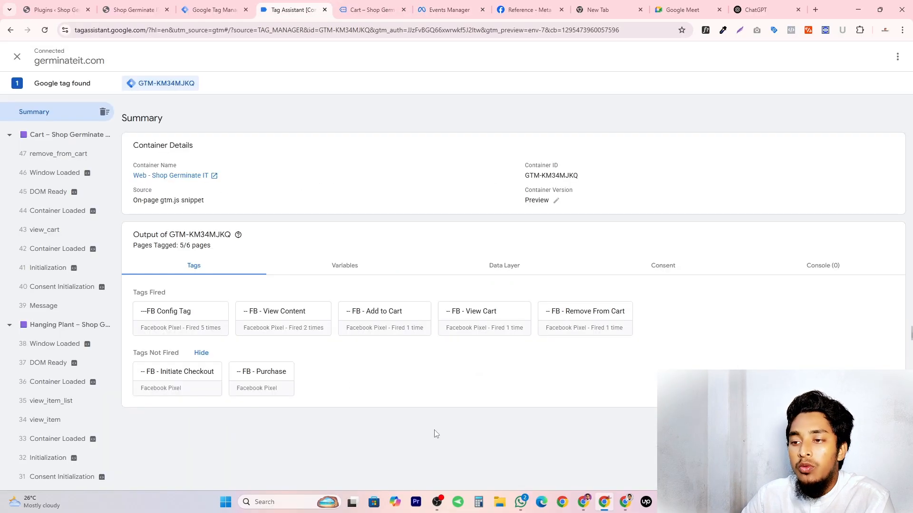
left_click(589, 314)
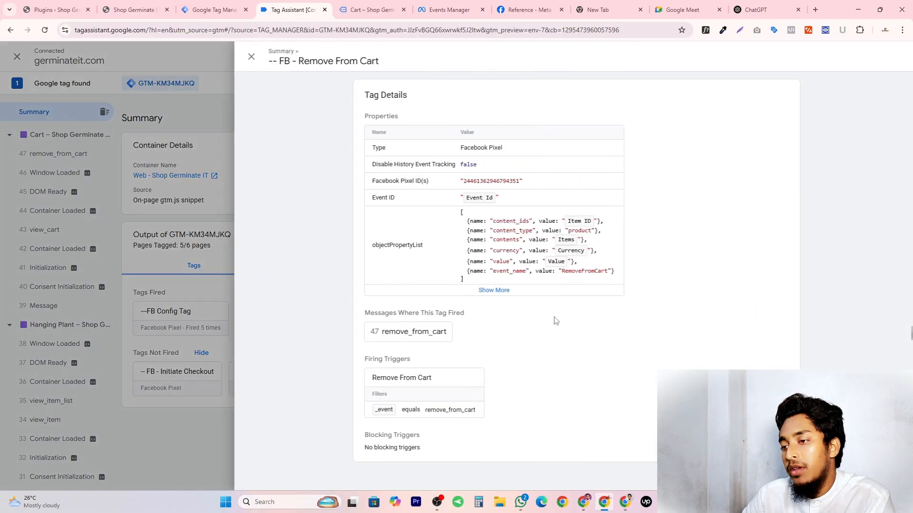
left_click(172, 201)
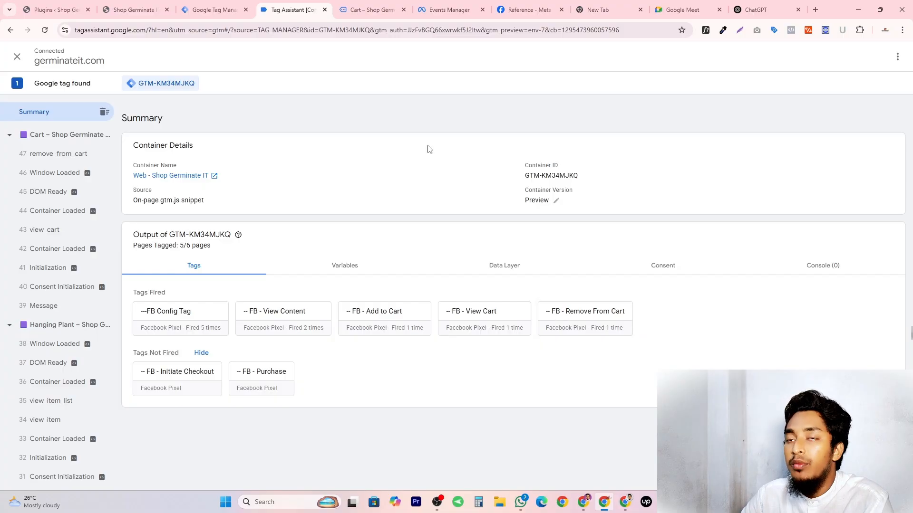
left_click(431, 6)
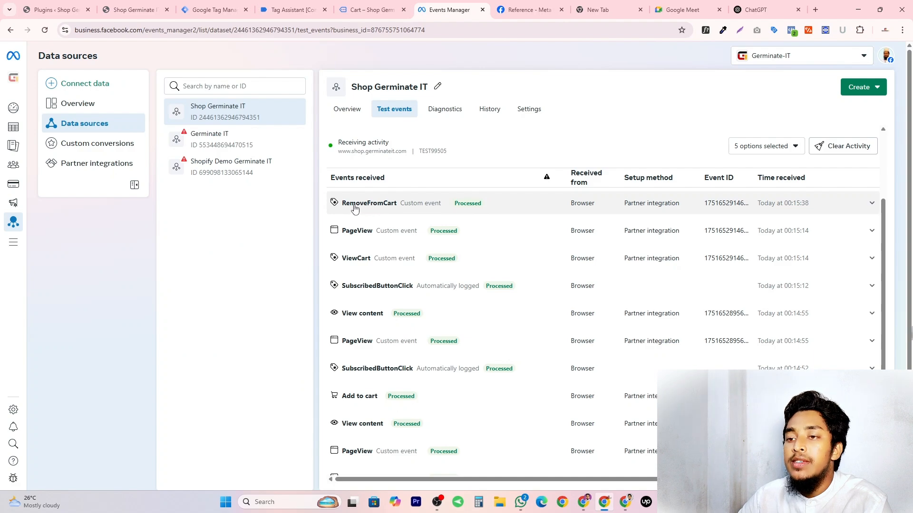
left_click(373, 208)
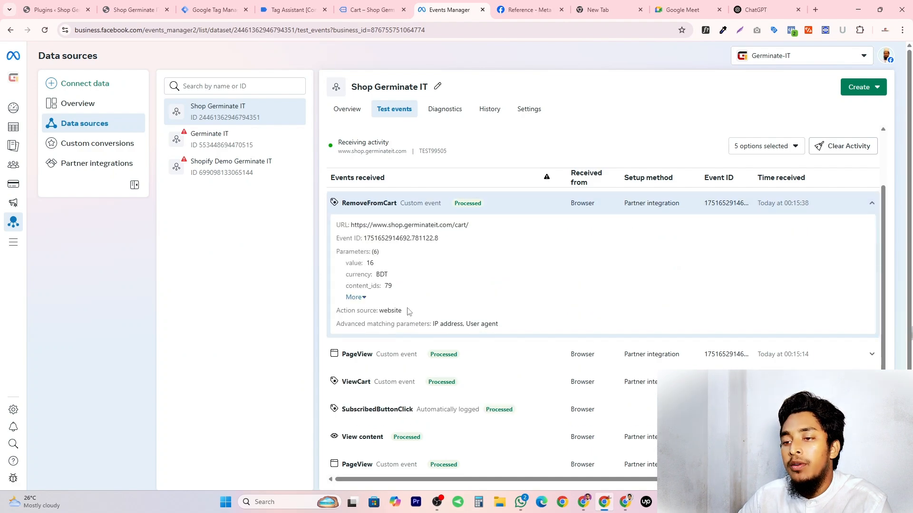
Proceed from the shop's cart to the checkout page
left_click(310, 5)
left_click(375, 5)
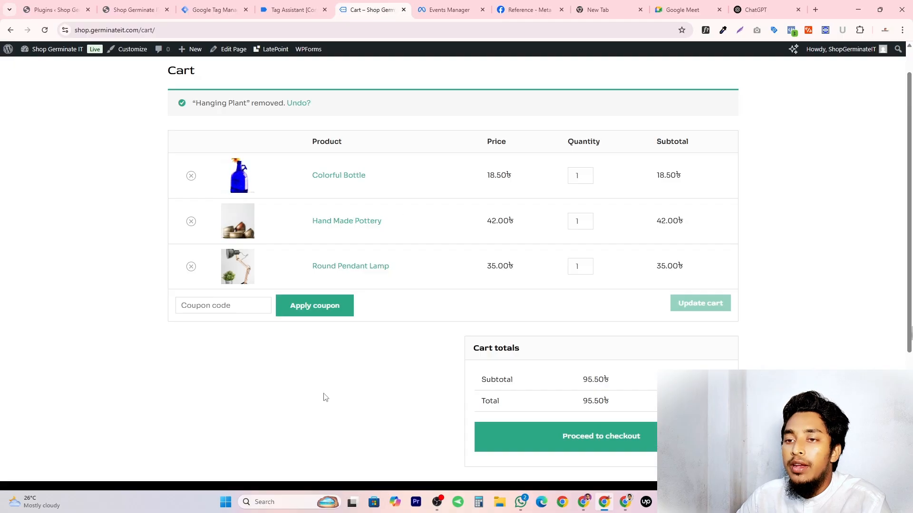
scroll(574, 338, "down", 3)
left_click(578, 309)
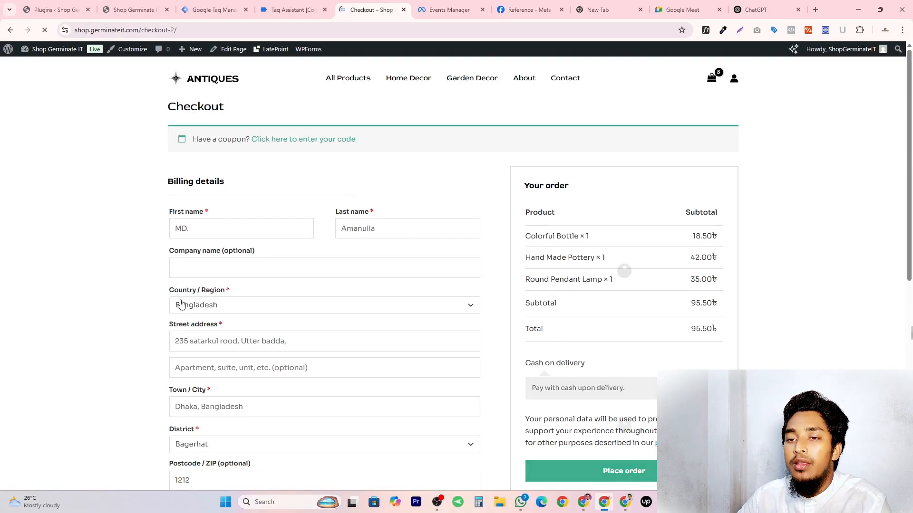
Check in Tag Assistant that the FB - Initiate Checkout tag fired and view its details
left_click(292, 3)
left_click(687, 314)
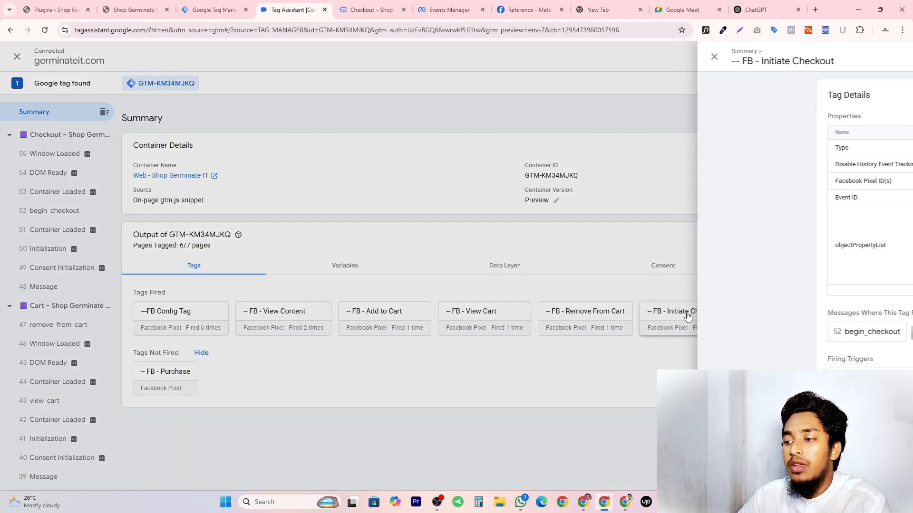
left_click(223, 120)
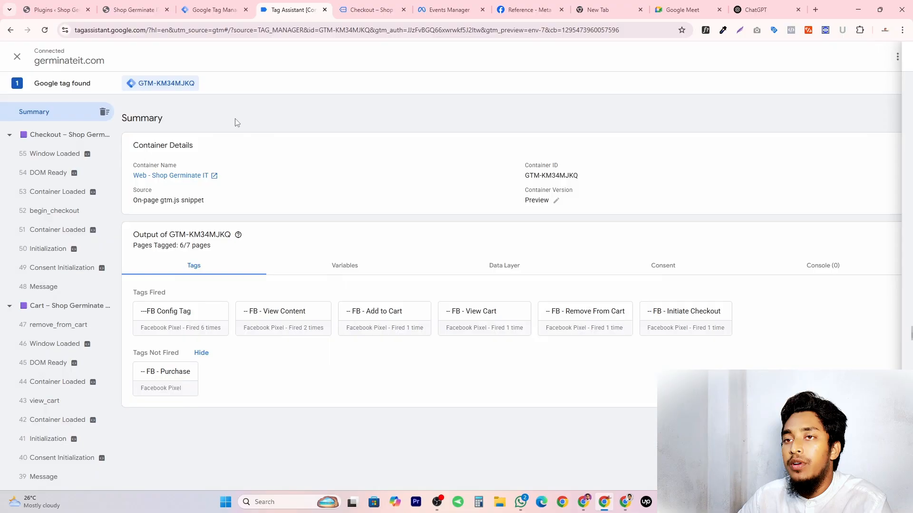
Examine the received Initiate checkout event's details in Events Manager
left_click(369, 6)
left_click(519, 6)
left_click(450, 6)
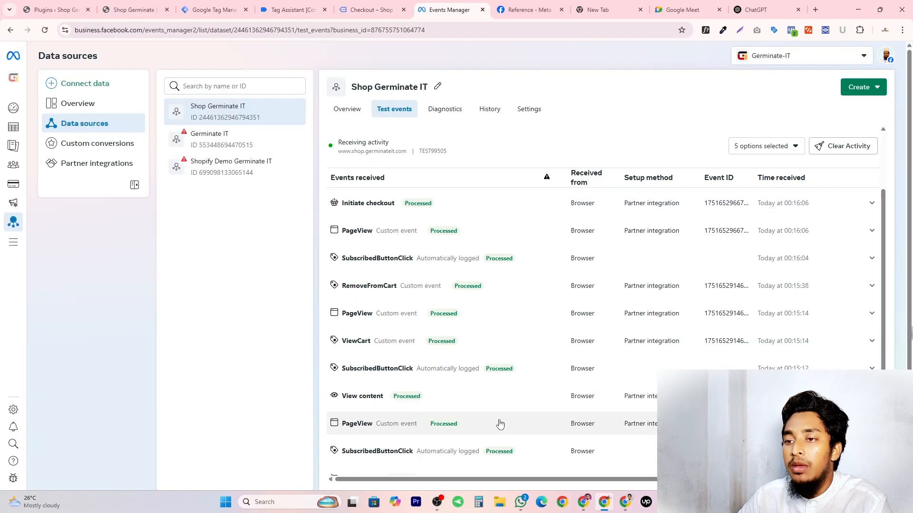
left_click(376, 217)
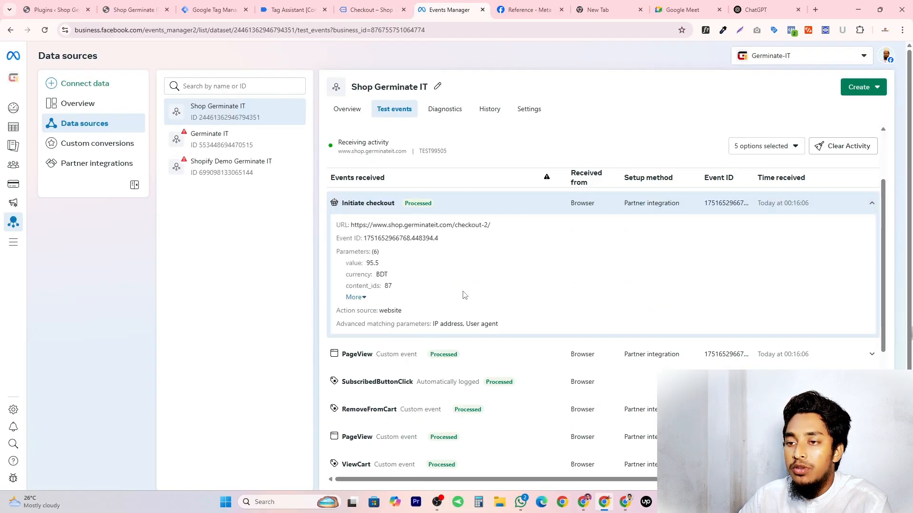
scroll(465, 291, "down", 3)
scroll(434, 265, "up", 5)
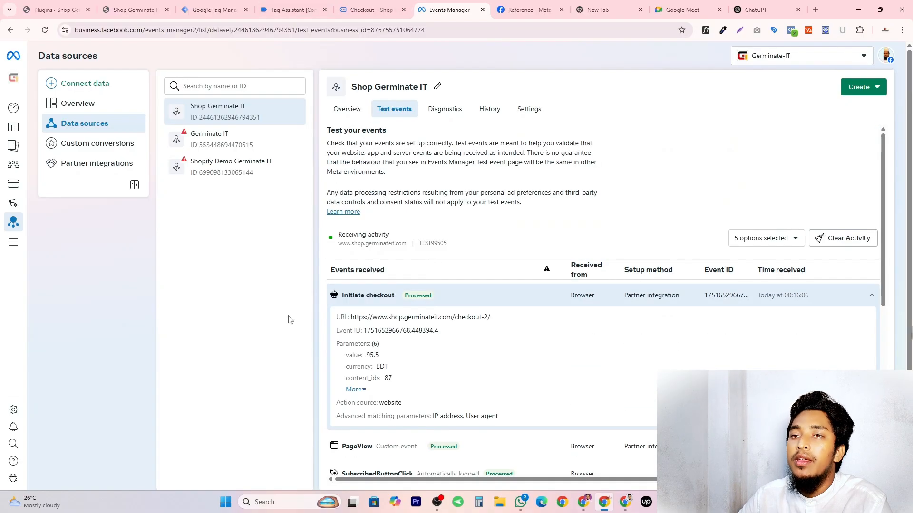
Return to the shop's checkout page and place the cash-on-delivery order with the prefilled billing details
left_click(241, 4)
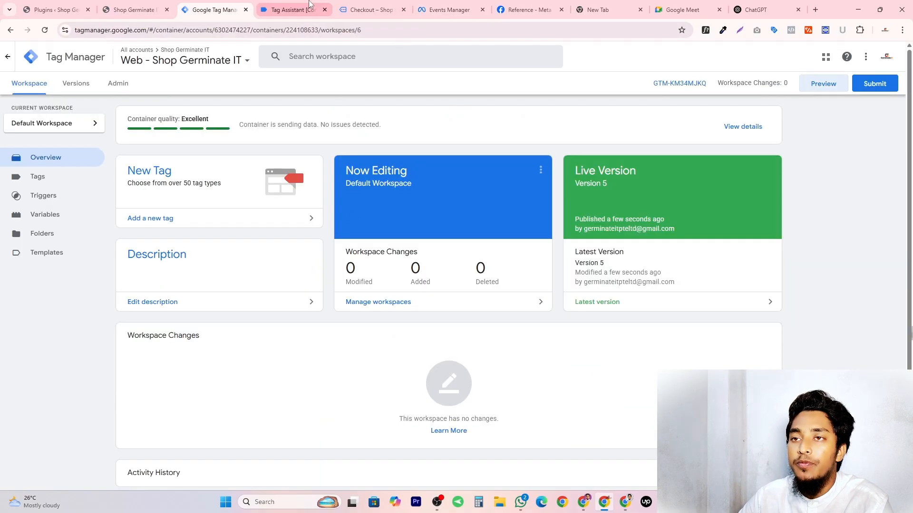
left_click(374, 9)
scroll(335, 252, "down", 8)
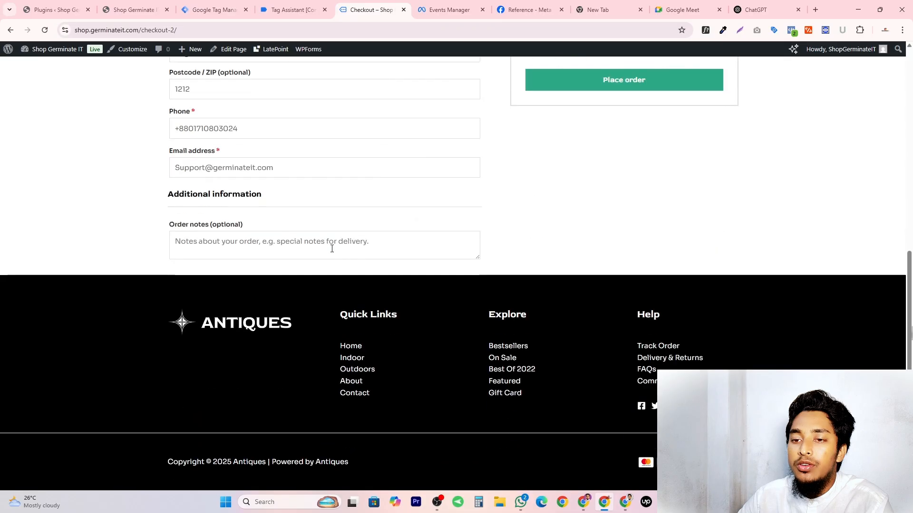
scroll(333, 248, "up", 4)
left_click(604, 272)
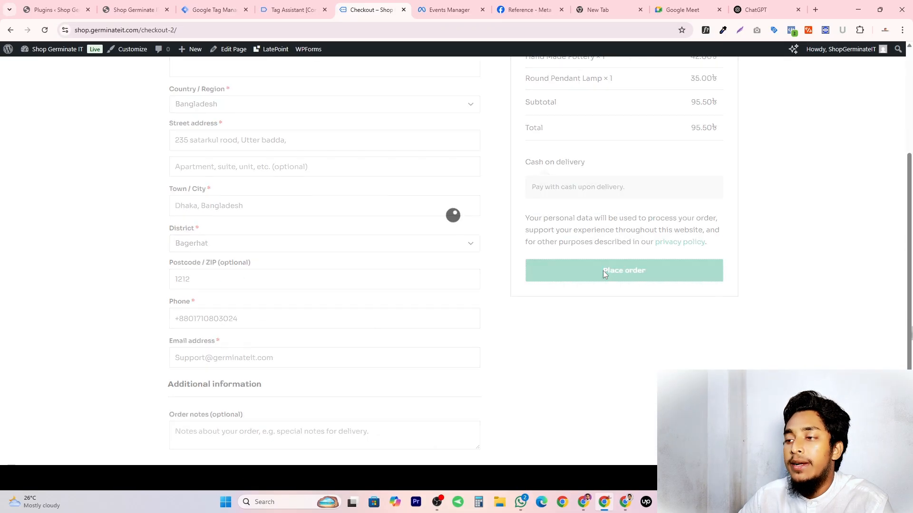
scroll(380, 276, "up", 1)
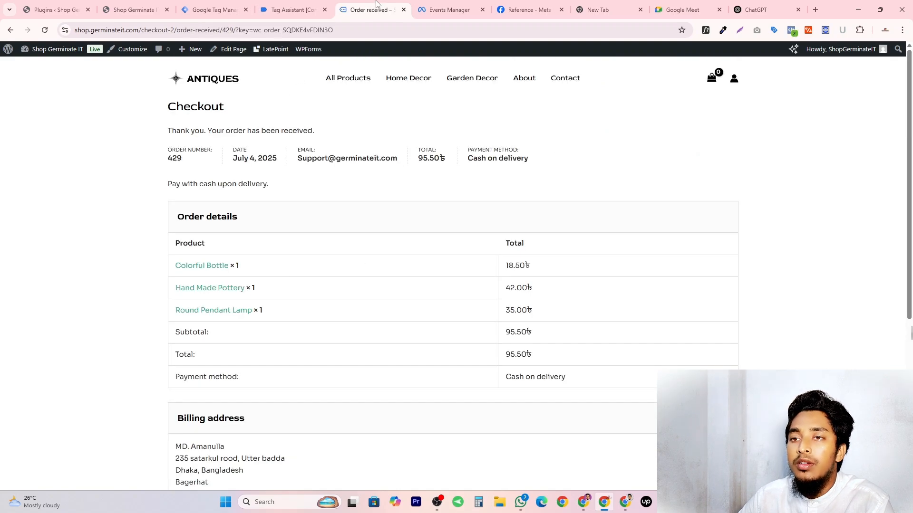
Check in Tag Assistant that the FB - Purchase tag fired, view its details, and close them
left_click(293, 10)
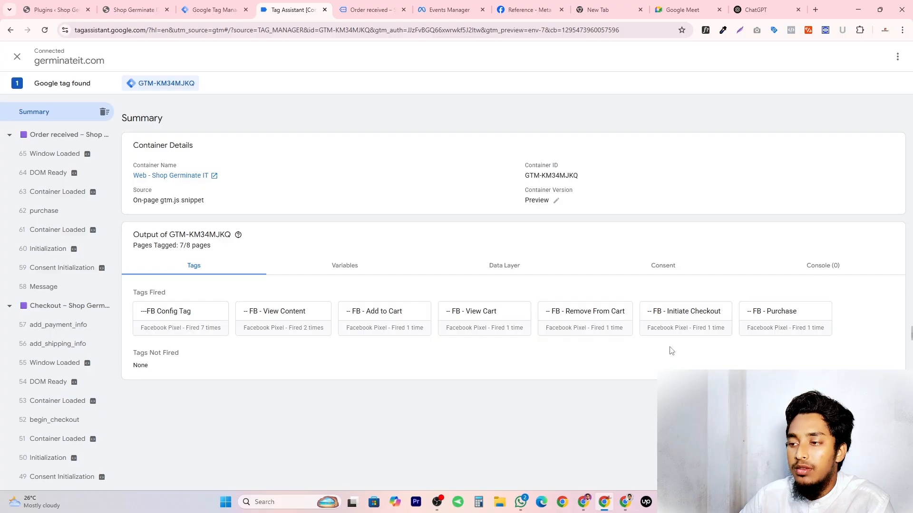
left_click(798, 315)
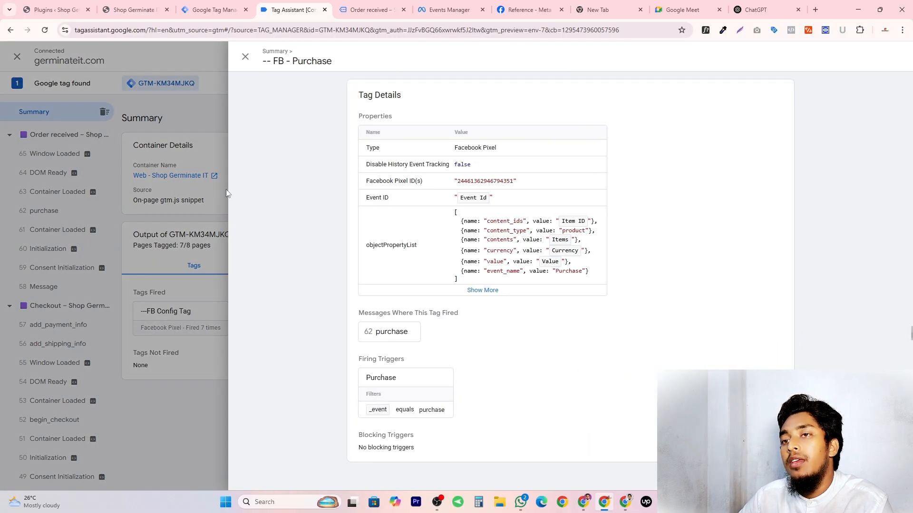
left_click(227, 190)
Expand the received Purchase event in Events Manager with all its parameters and check its event_name value
left_click(449, 10)
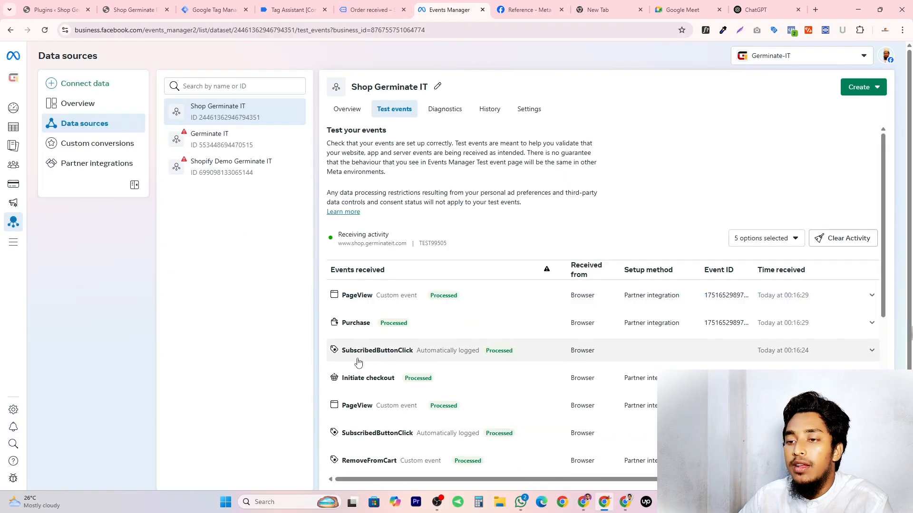
left_click(356, 325)
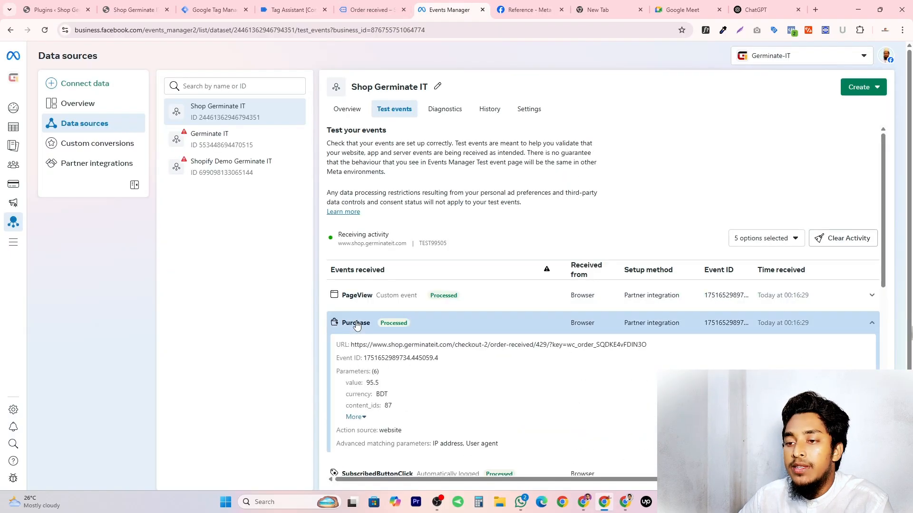
scroll(418, 356, "down", 1)
left_click(364, 370)
scroll(413, 389, "down", 1)
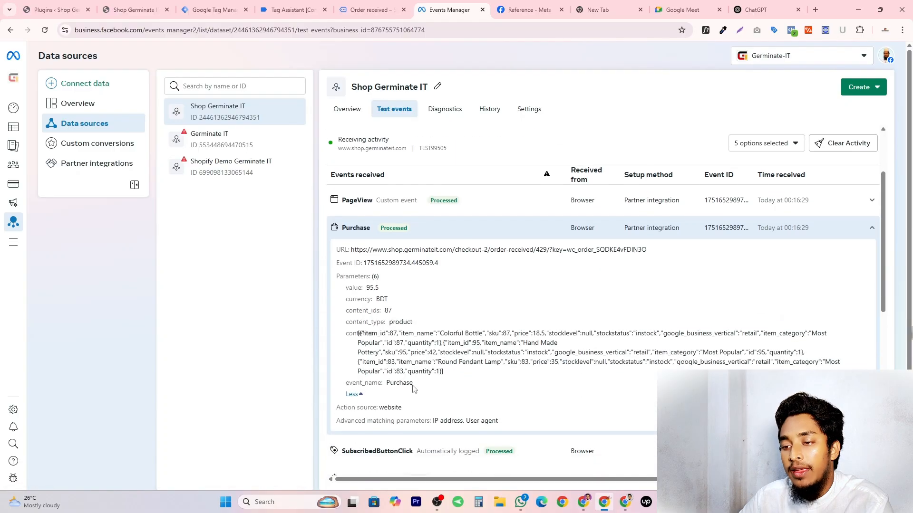
left_click_drag(424, 387, 389, 386)
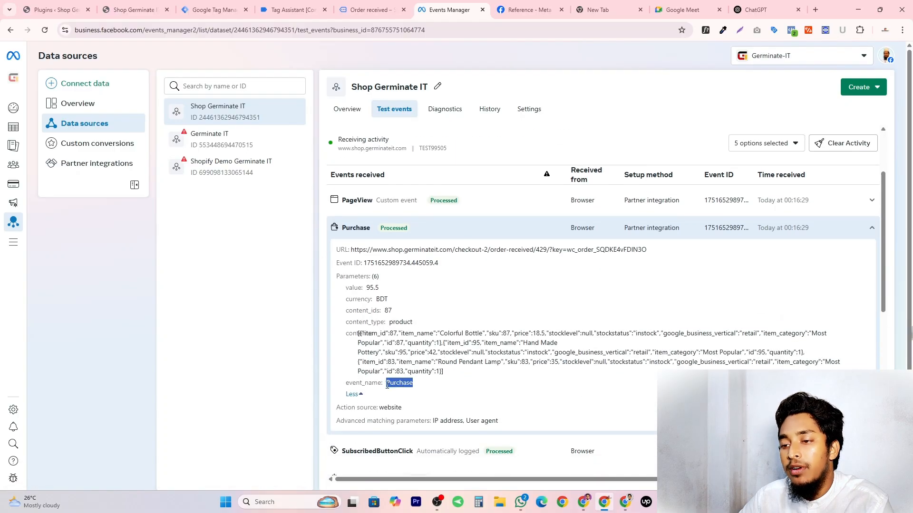
left_click(387, 385)
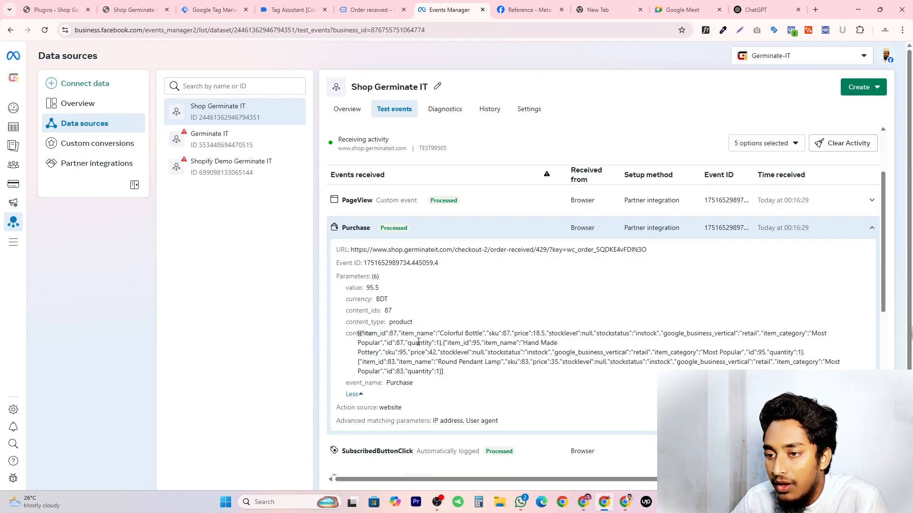
Examine the item IDs and product data in the Purchase event's contents parameter
left_click_drag(360, 335, 389, 335)
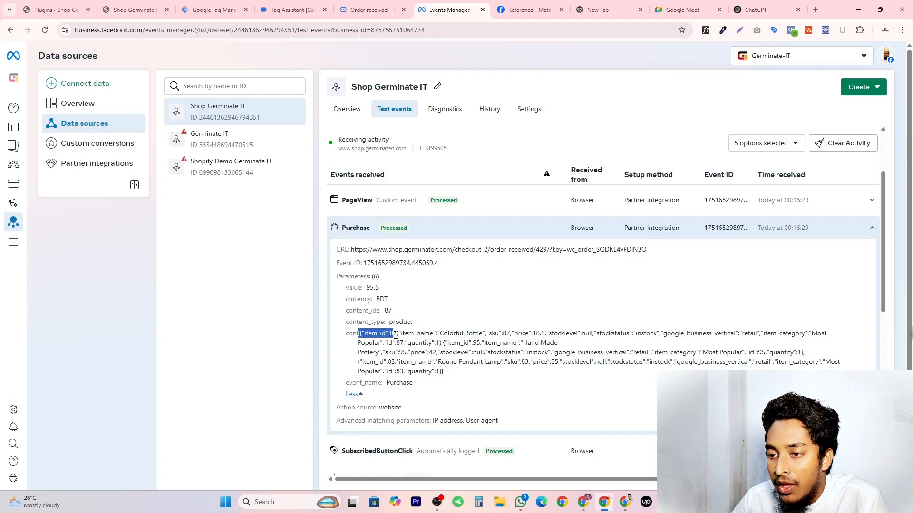
left_click(369, 336)
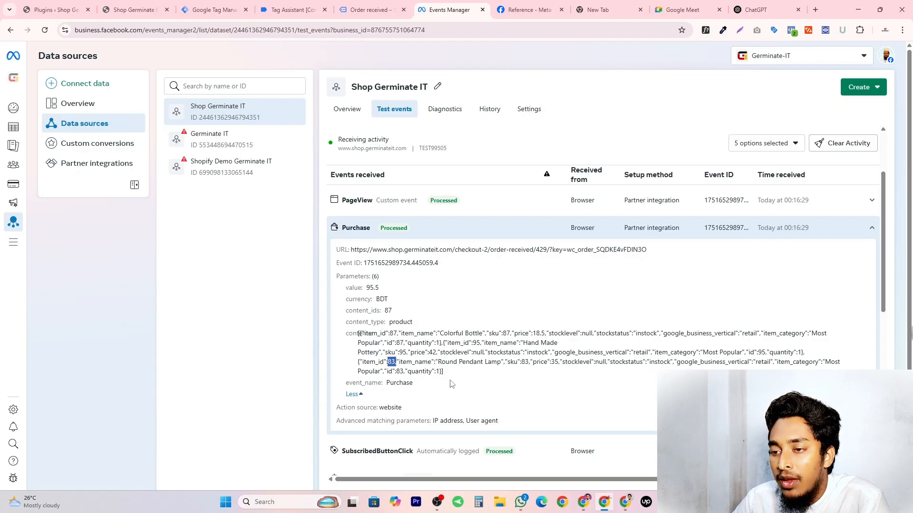
left_click_drag(444, 372, 361, 334)
left_click(506, 366)
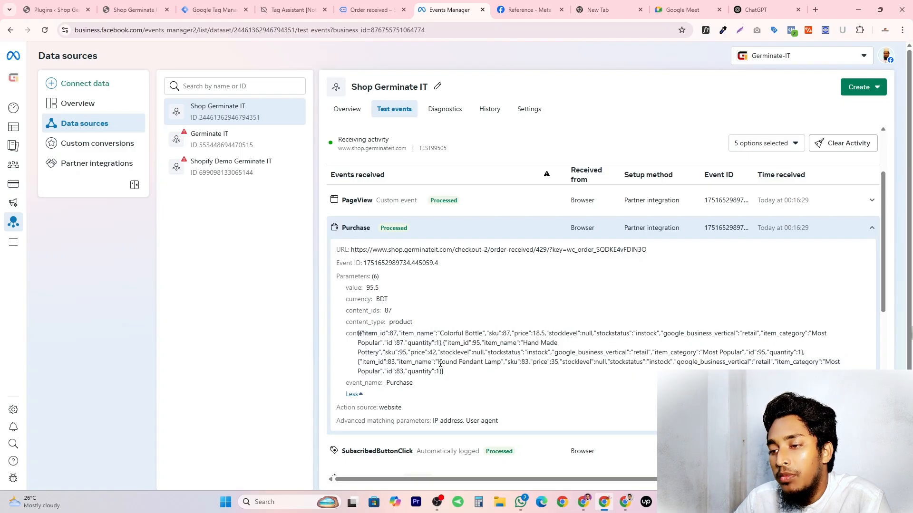
left_click_drag(443, 372, 359, 333)
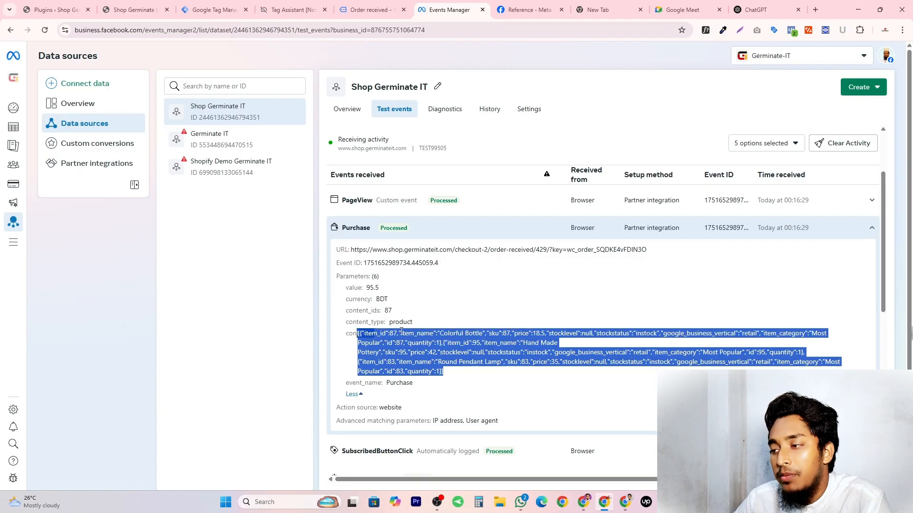
left_click(414, 331)
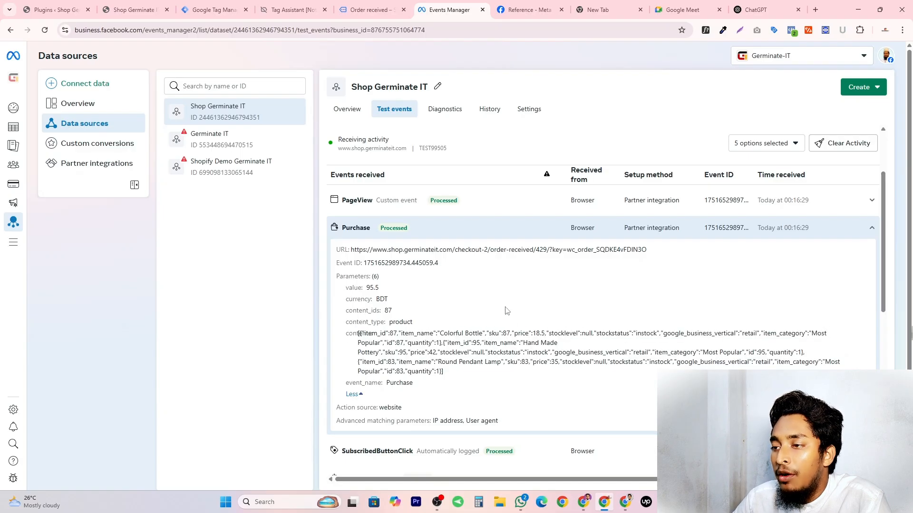
scroll(618, 238, "up", 2)
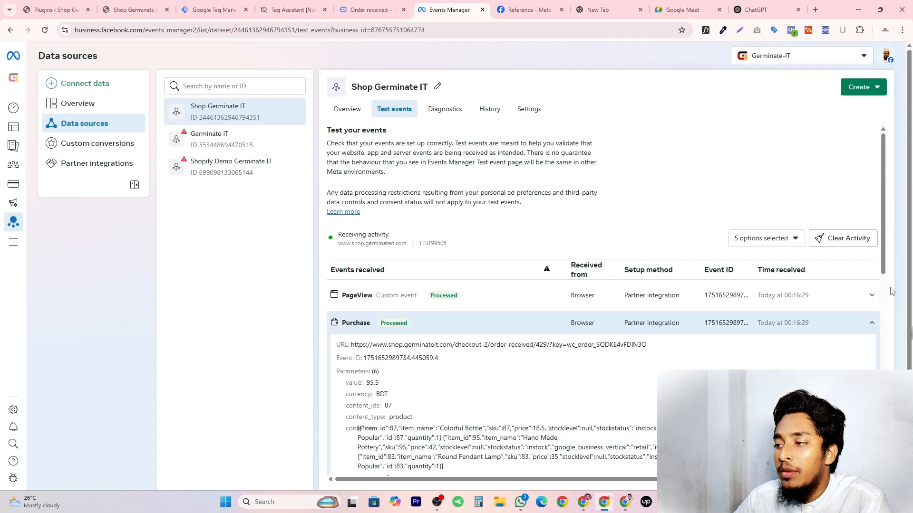
Collapse the Purchase event and review the list of received test events
left_click(873, 323)
scroll(514, 291, "down", 5)
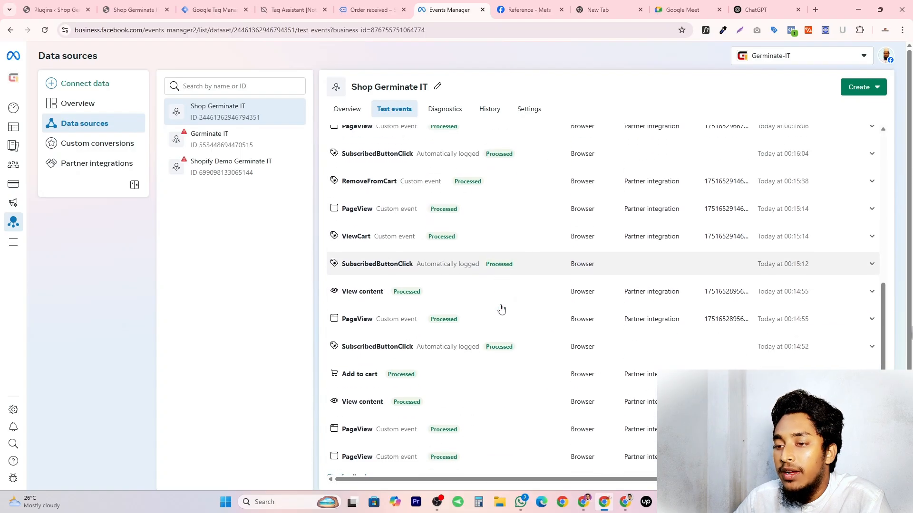
scroll(428, 297, "up", 5)
scroll(407, 291, "up", 3)
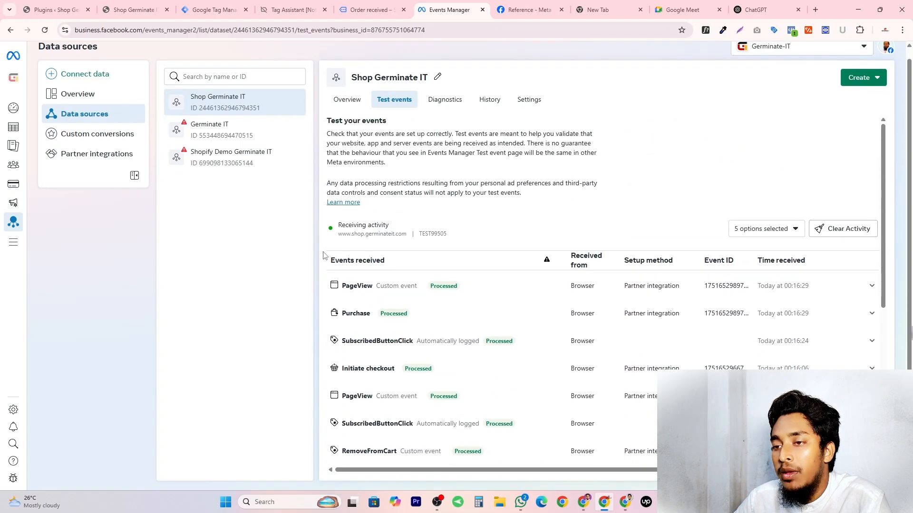
scroll(535, 192, "up", 1)
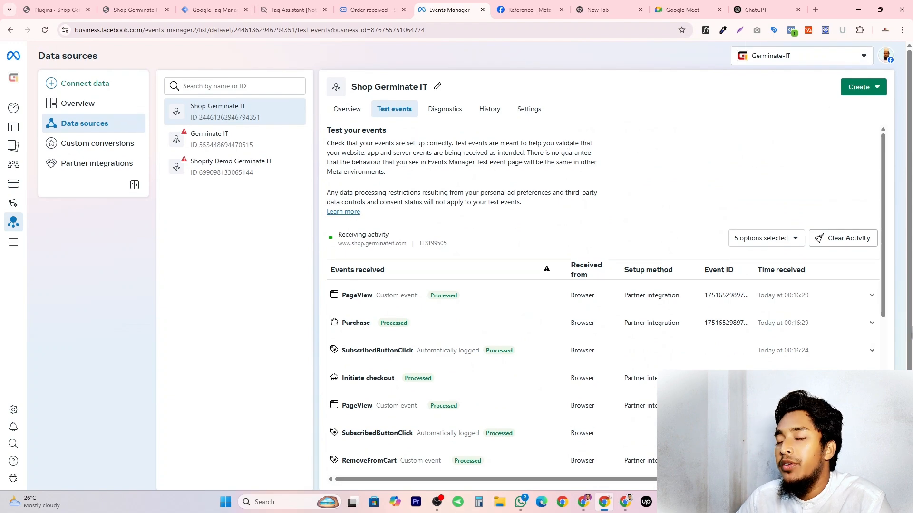
Review the list of Facebook Pixel tags and their firing triggers in the Google Tag Manager workspace
left_click(365, 4)
left_click(214, 9)
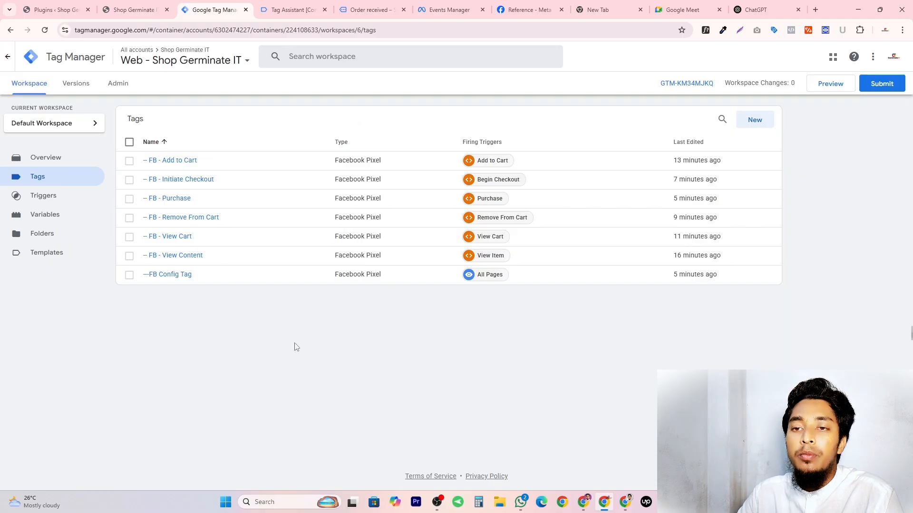
left_click_drag(274, 324, 144, 156)
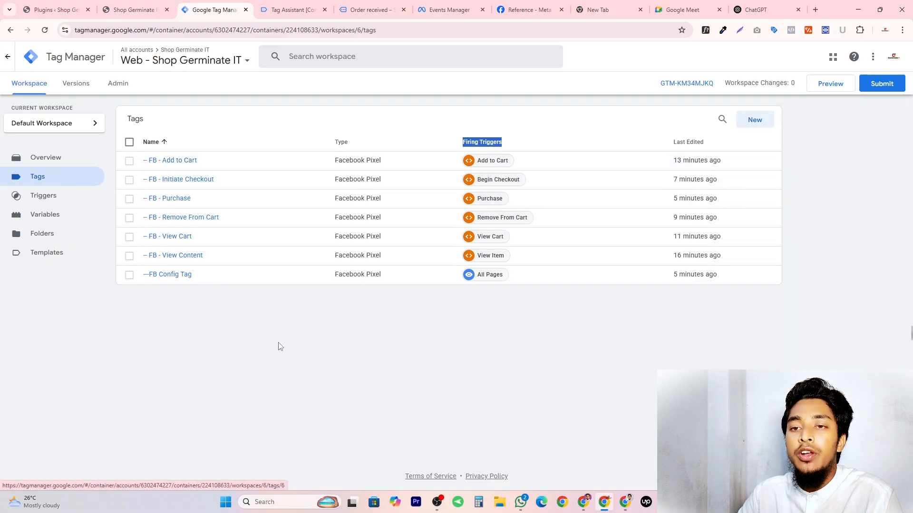
left_click(542, 346)
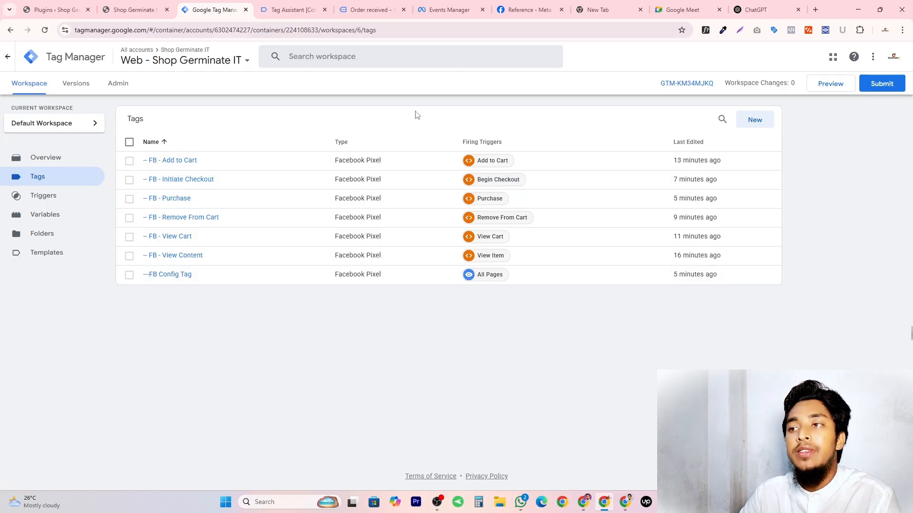
Switch back to Events Manager and compare the received test events with the configured tags
left_click(440, 5)
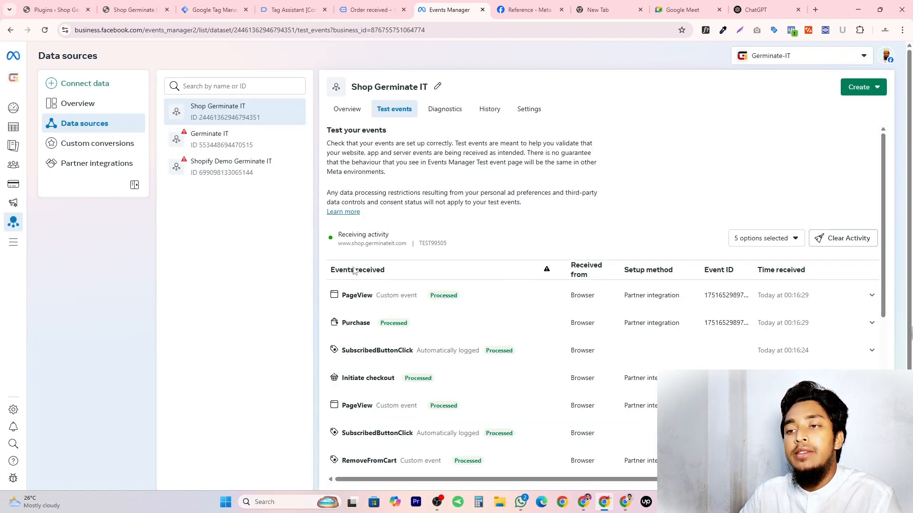
scroll(353, 277, "down", 5)
scroll(352, 277, "down", 1)
scroll(351, 285, "up", 6)
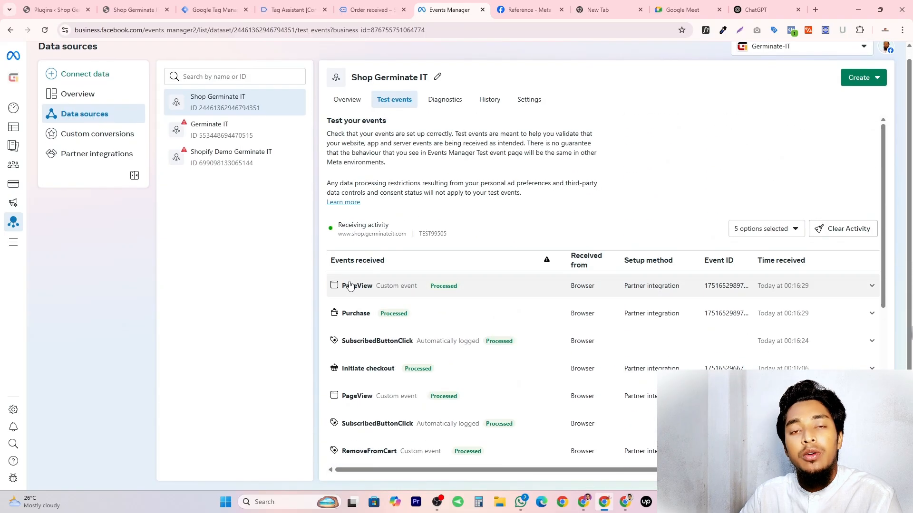